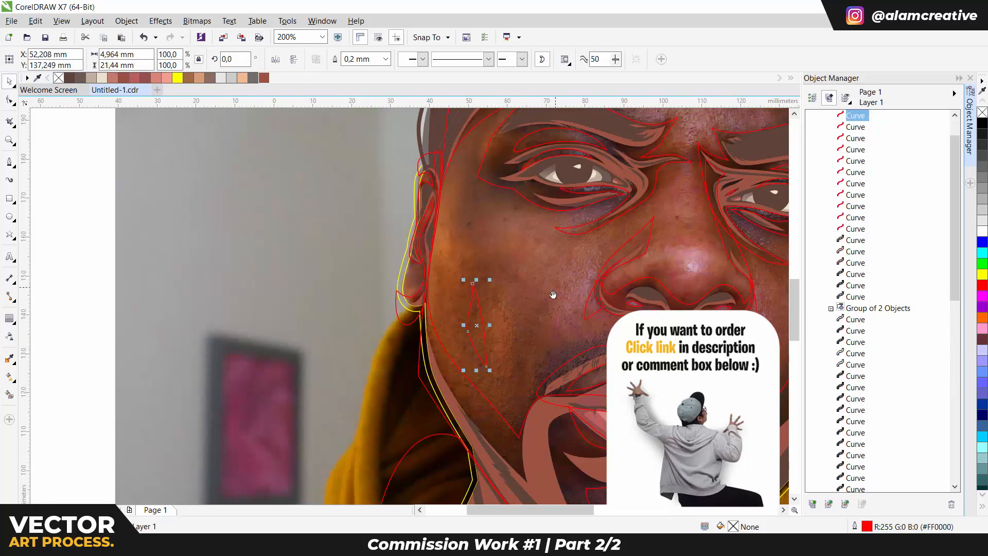
Nudge the outer corner node of the red shading outline around the eye on the portrait's left side.
left_click_drag(552, 294, 460, 409)
left_click(398, 271, "ctrl")
left_click_drag(386, 287, 379, 289)
left_click_drag(546, 238, 449, 242)
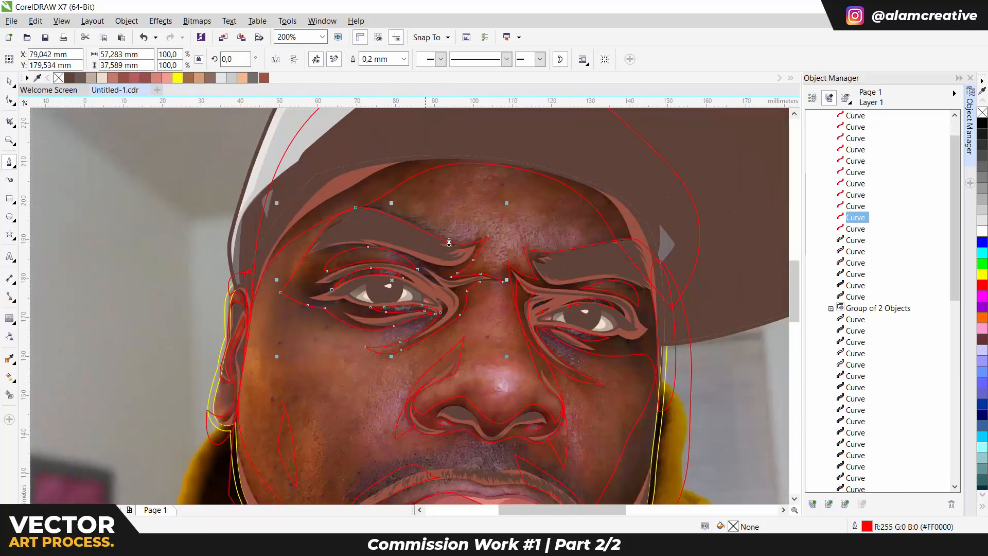
Trace a small closed shading shape over the moustache just above the centre of the upper lip, about 13 × 4 mm.
left_click_drag(463, 417, 378, 319)
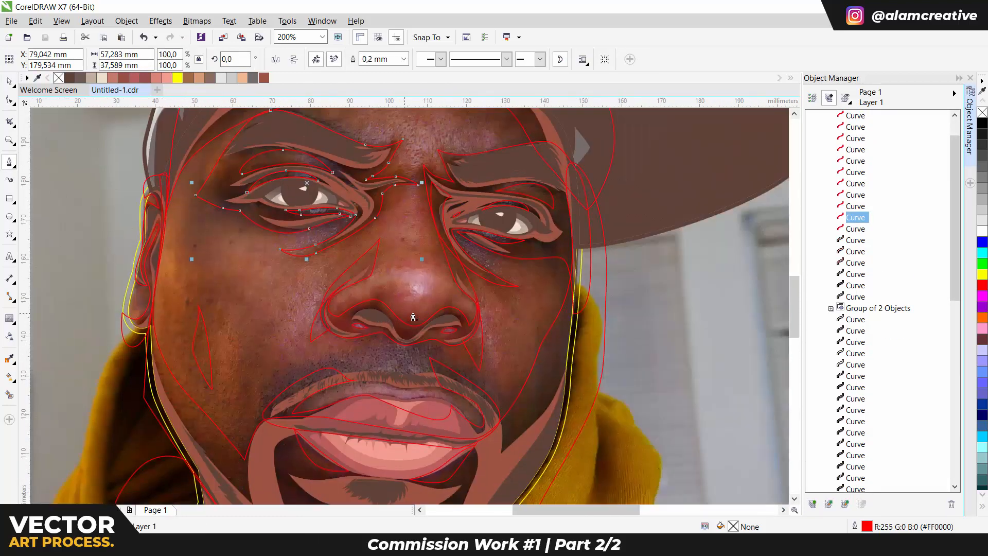
left_click_drag(507, 402, 514, 286)
scroll(398, 262, "up", 1)
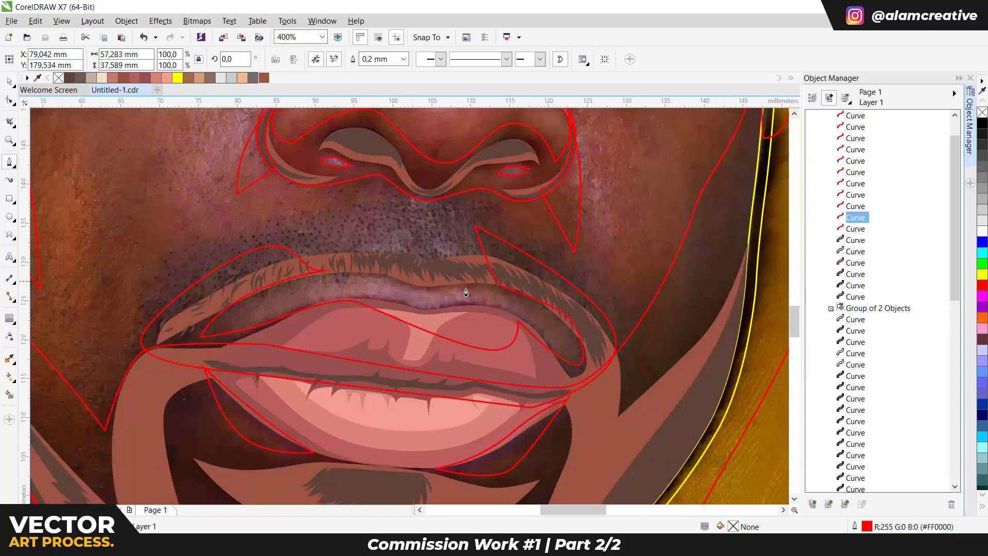
left_click(478, 282)
mouse_move(422, 290)
left_mouse_down()
mouse_move(399, 286)
mouse_move(444, 253)
left_mouse_up()
left_click(375, 265)
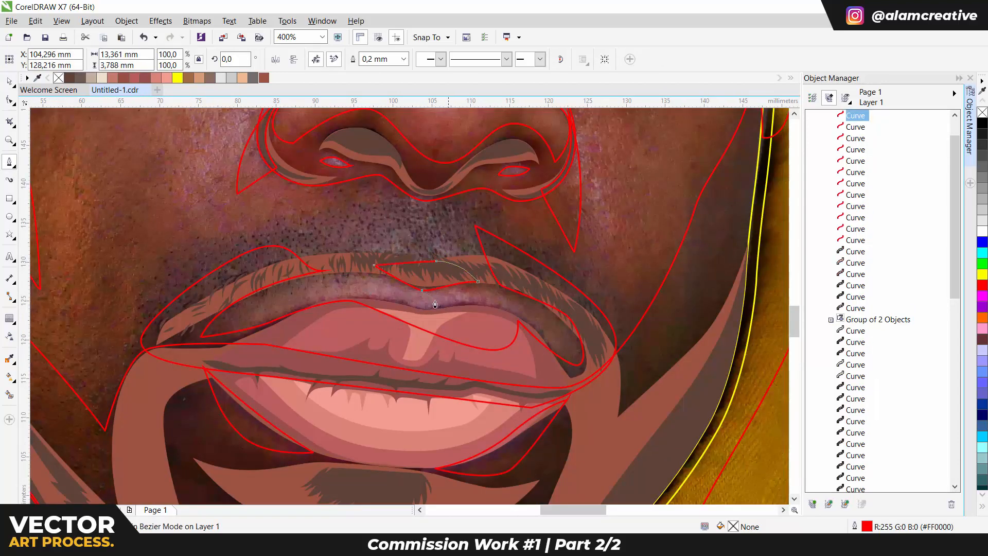
Group the red shading curves and intersect the group with the yellow face outline.
scroll(435, 304, "down", 2)
left_click(854, 240, "shift")
key("ctrl+g")
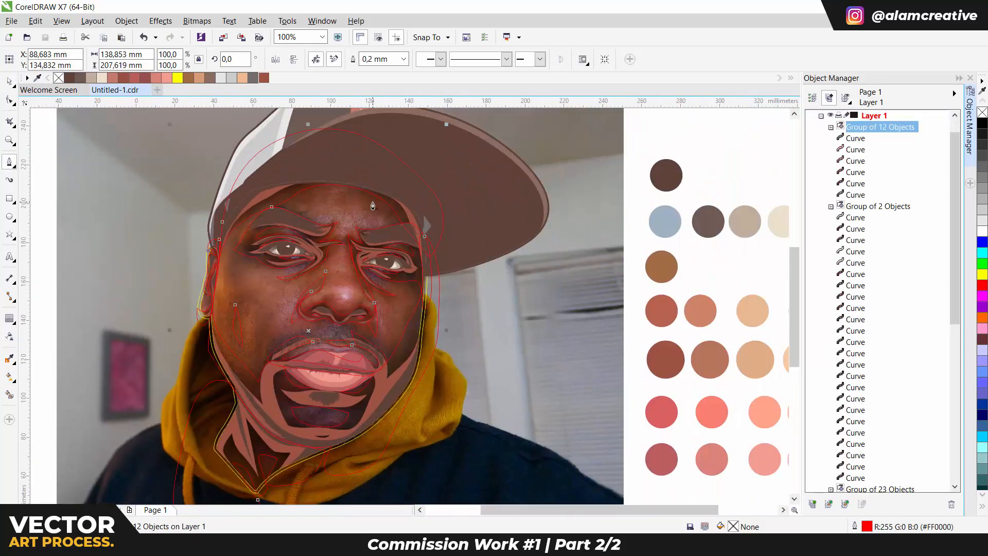
key("space")
left_click(369, 205, "shift")
left_click(375, 59)
Fill the clipped face shading group with the sampled skin tone #B8765C and remove its outline.
key("i")
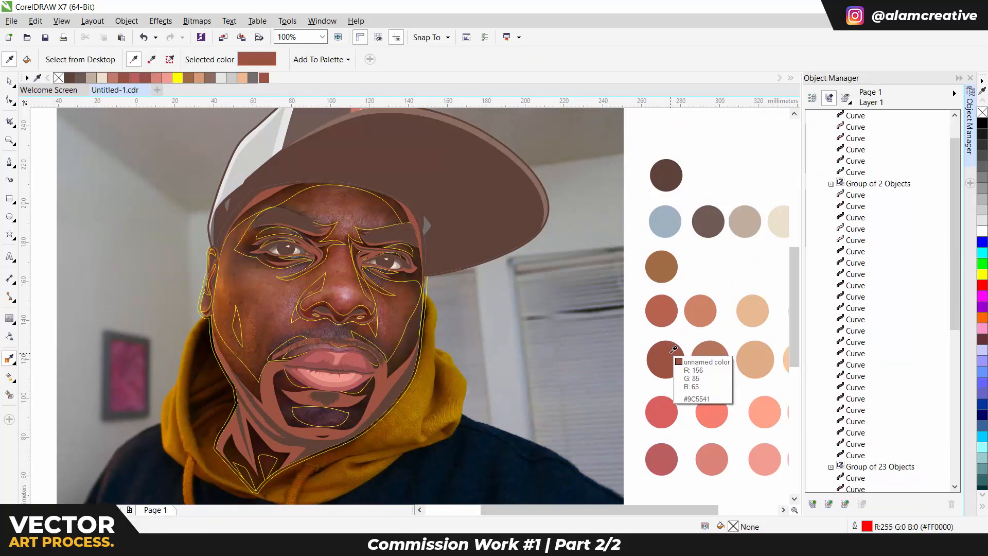
left_click(706, 354)
scroll(355, 207, "up", 1)
left_click(447, 222)
key("space")
right_click(58, 78)
Start the nose shading outline with the Pen tool, running down the right side of the bridge and around the nose tip.
left_click_drag(454, 307, 413, 194)
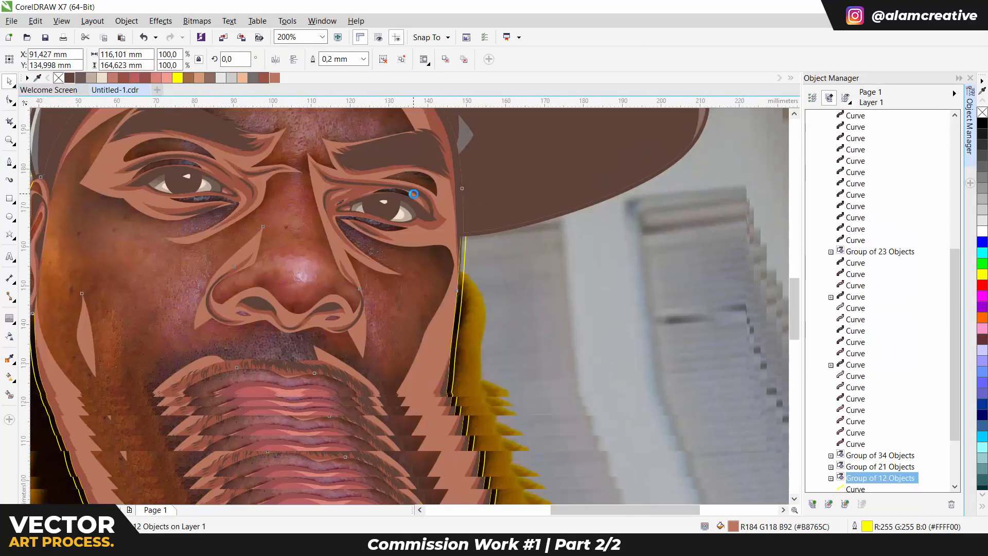
scroll(465, 261, "down", 2)
left_click_drag(505, 260, 191, 261)
scroll(422, 248, "up", 2)
key("ctrl+z")
key("F5")
left_click(427, 224)
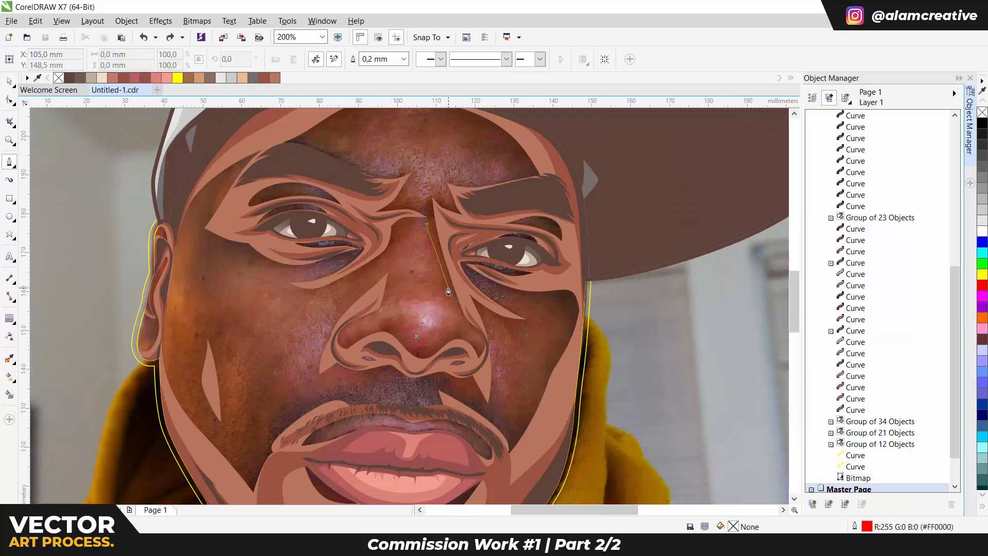
left_click_drag(456, 301, 471, 332)
scroll(391, 322, "up", 1)
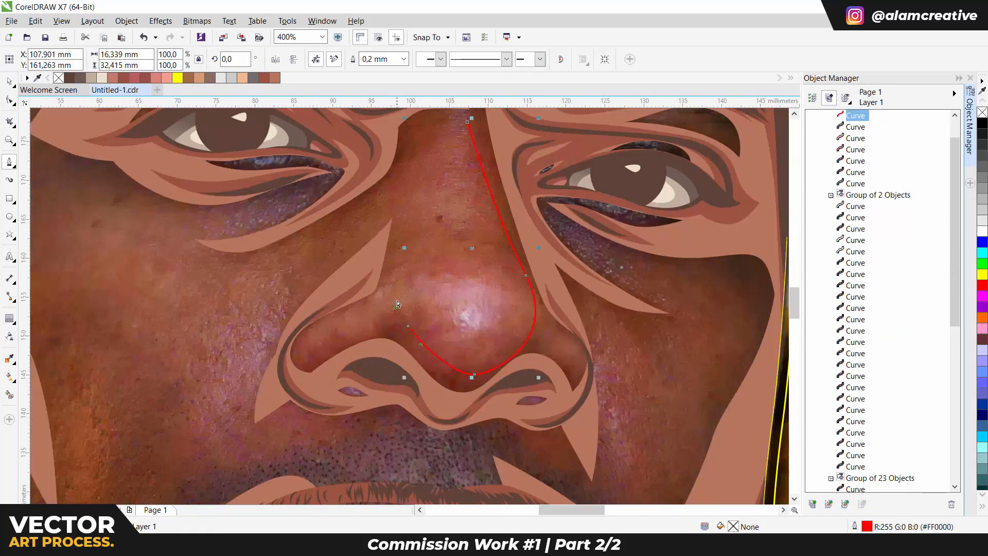
Close the nose outline up the left side of the bridge and refine its nodes, about 19 × 33 mm overall.
left_click_drag(416, 210, 422, 176)
left_click_drag(425, 134, 434, 245)
left_click_drag(441, 303, 414, 245)
left_click_drag(396, 332, 393, 333)
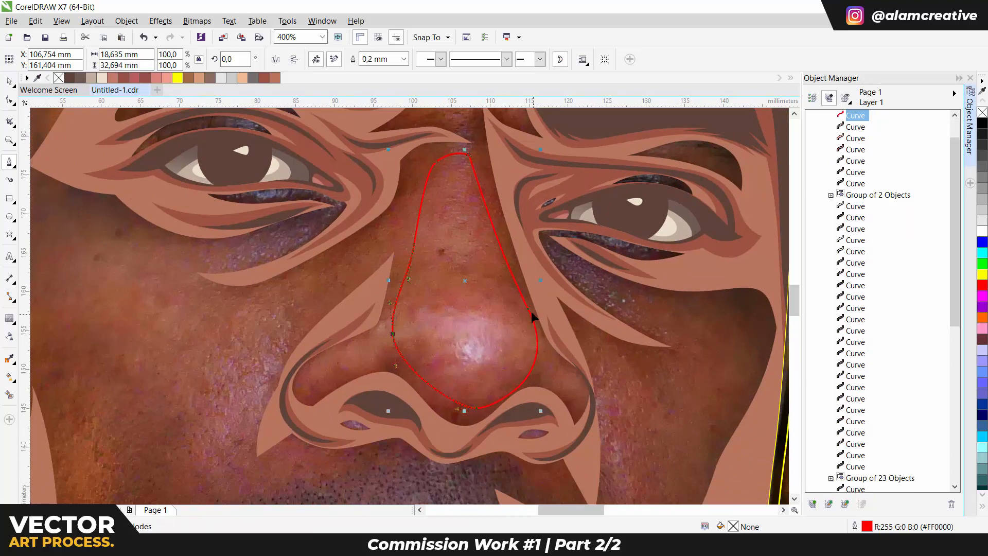
left_click_drag(528, 309, 528, 303)
key("space")
key("space")
Trace a closed shading shape on the left nostril wing.
left_click_drag(317, 388, 333, 384)
left_click_drag(384, 367, 391, 370)
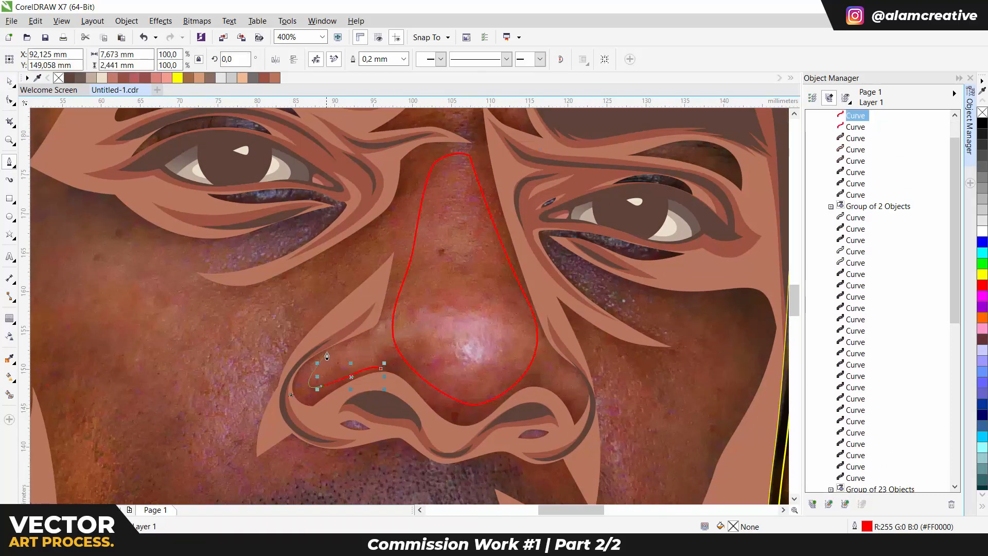
key("ctrl+z")
left_click_drag(324, 352, 374, 334)
Trace a closed crescent shading shape on the right nostril wing, about 6 × 5 mm.
left_click_drag(500, 361, 392, 327)
scroll(453, 350, "up", 1)
left_click(414, 351)
mouse_move(484, 386)
left_mouse_down()
mouse_move(508, 410)
mouse_move(483, 387)
left_mouse_up()
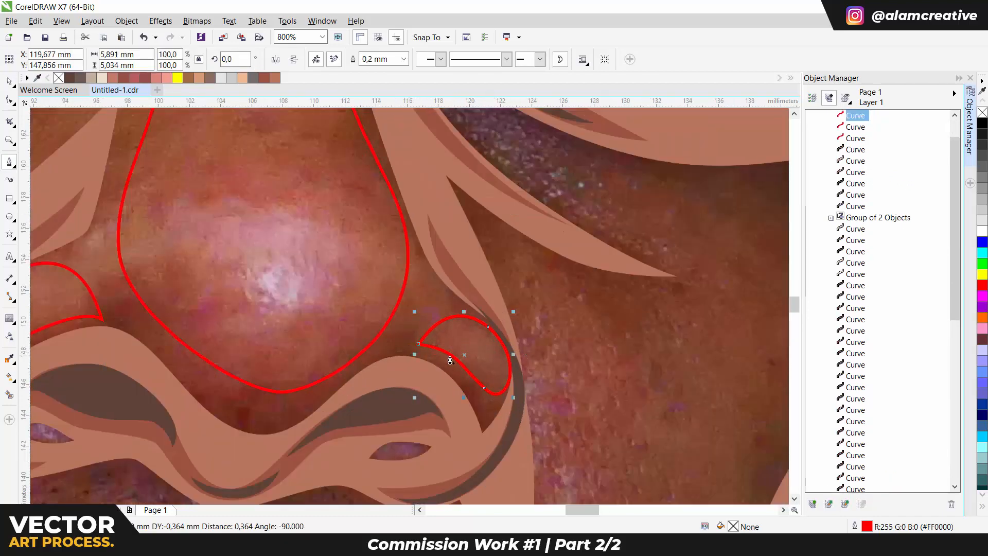
scroll(483, 386, "down", 2)
left_click(386, 298)
left_click(359, 360)
left_click_drag(295, 431, 272, 449)
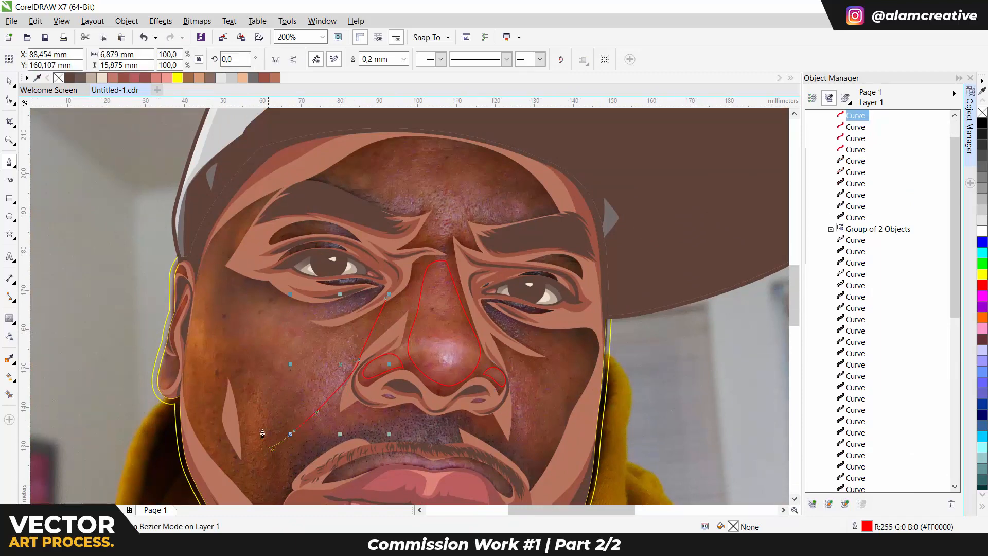
key("ctrl+z")
Trace a closed crescent shape over the bag beneath the portrait's left-side eye.
scroll(311, 315, "up", 1)
left_click(426, 293)
left_click_drag(322, 337, 280, 338)
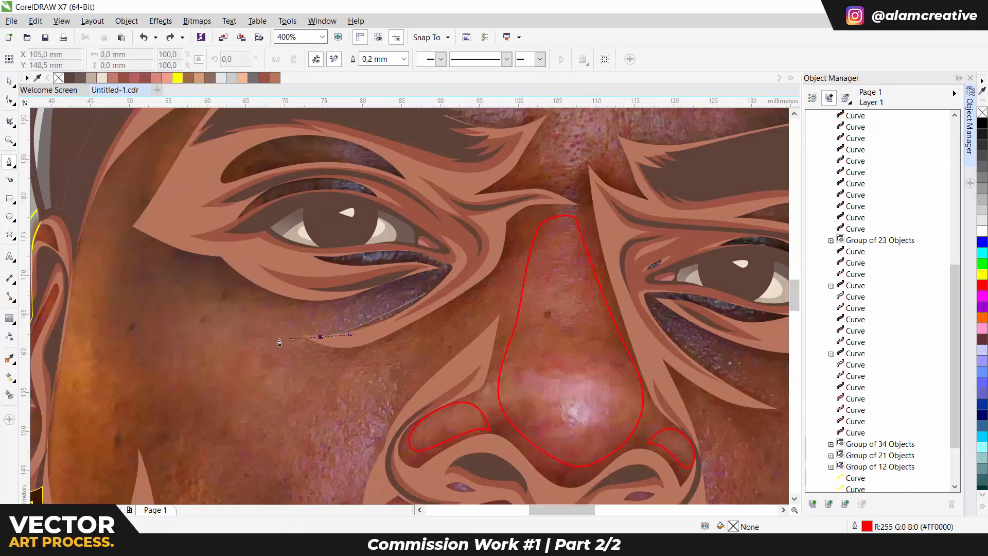
left_click(251, 307)
left_click(353, 262)
Trace a closed shape over the dark slit along the lower eyelid of the left-side eye.
scroll(417, 257, "up", 1)
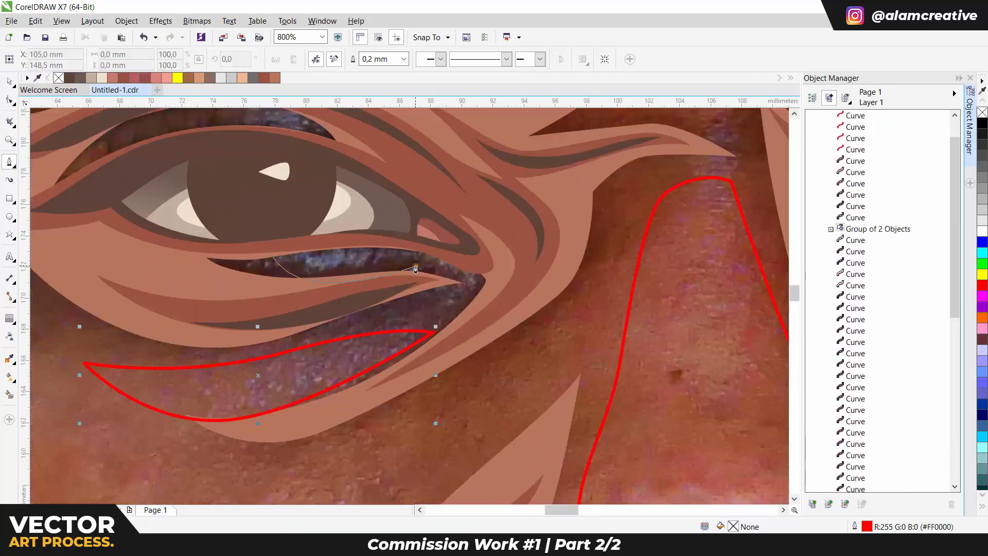
left_click(405, 265)
left_click(244, 255)
Trace a closed arched shape over the dark gap between the left-side iris and the upper eyelid fold.
left_click_drag(342, 232, 417, 384)
left_click(386, 290)
left_click_drag(310, 254, 233, 254)
key("ctrl+z")
key("ctrl+z")
left_click(418, 311)
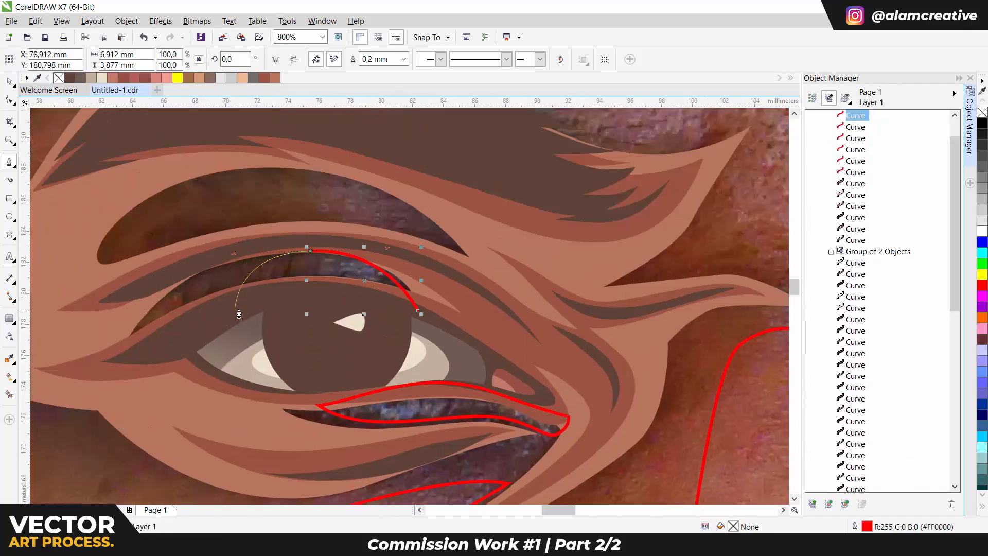
Trace a closed shading shape in the socket between the left-side upper eyelid and eyebrow, about 12 × 6 mm.
left_click(439, 255)
left_click_drag(314, 164, 225, 158)
left_click_drag(263, 226, 281, 231)
left_click(440, 254)
scroll(440, 256, "down", 1)
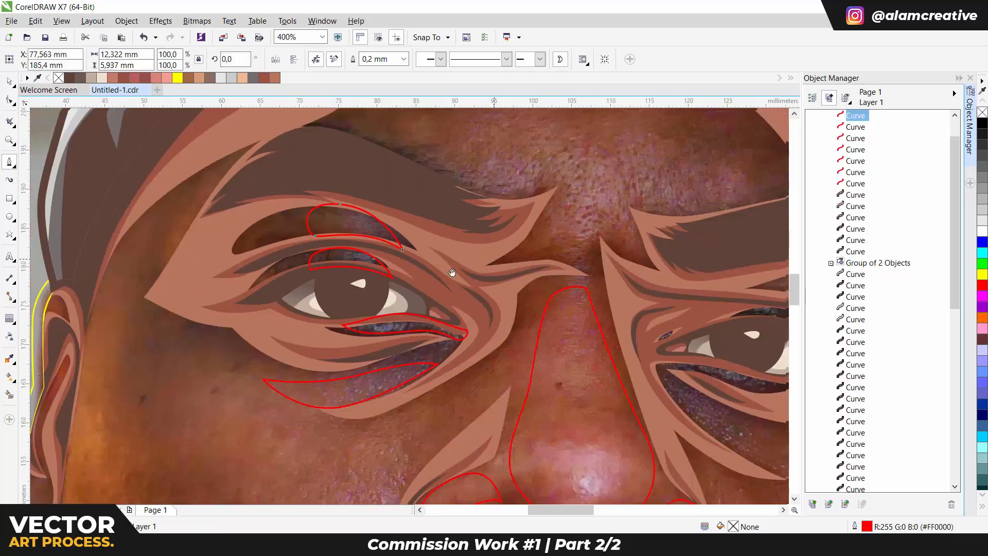
Trace a closed shape over the dark slit along the lower eyelid of the right-side eye, about 14 × 3 mm.
left_click_drag(452, 273, 175, 247)
scroll(363, 324, "up", 1)
left_click(362, 333)
left_click_drag(498, 369, 554, 393)
left_click(581, 370)
left_click_drag(486, 339, 438, 330)
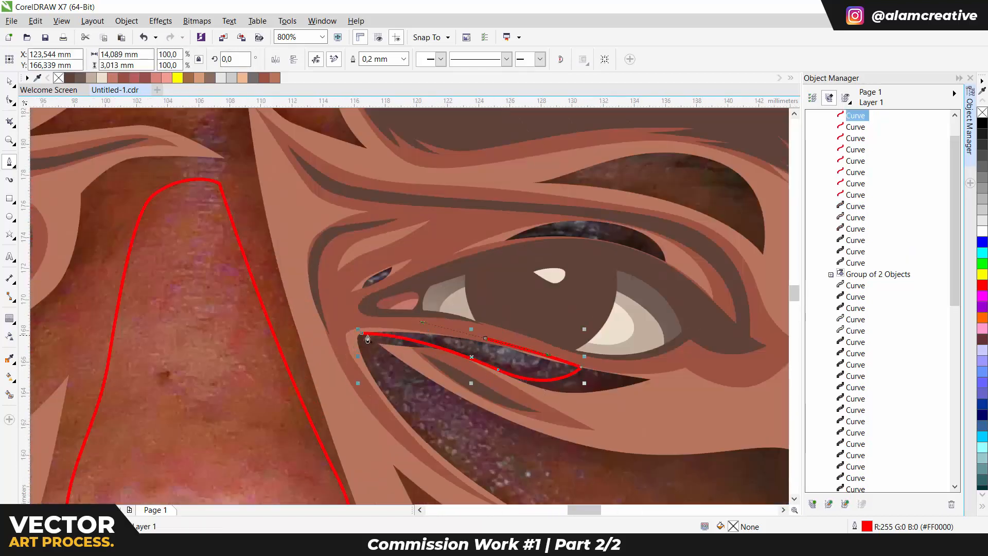
left_click(361, 333)
left_click_drag(463, 405, 412, 307)
scroll(412, 308, "down", 1)
scroll(413, 307, "down", 1)
left_click_drag(281, 312, 371, 222)
left_click(373, 208)
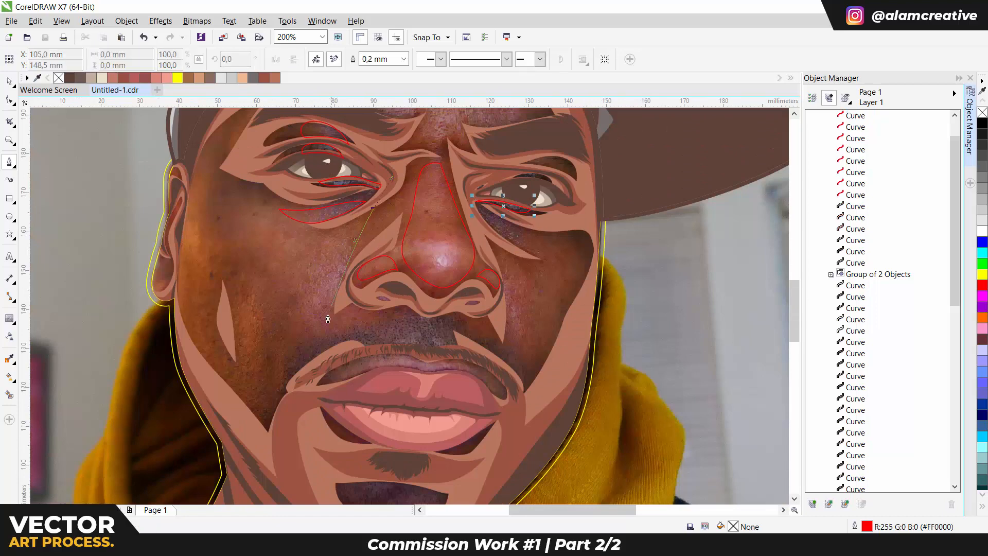
left_click_drag(328, 317, 311, 354)
Trace a closed shading shape on the right-side cheek, from below the eye bag down beside the nose.
left_click_drag(513, 263, 439, 274)
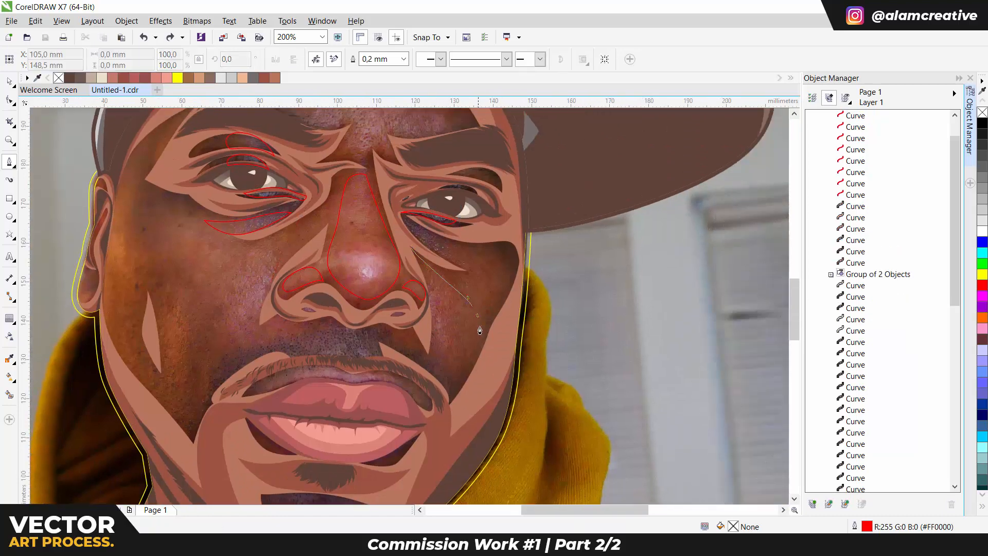
left_click_drag(479, 330, 480, 332)
left_click(448, 371)
left_click_drag(429, 332, 431, 293)
Trace a closed shape over the bag beneath the right-side eye, about 18 × 12 mm.
scroll(422, 270, "up", 2)
left_click_drag(431, 293, 432, 383)
left_click(383, 231)
left_click_drag(525, 325, 503, 316)
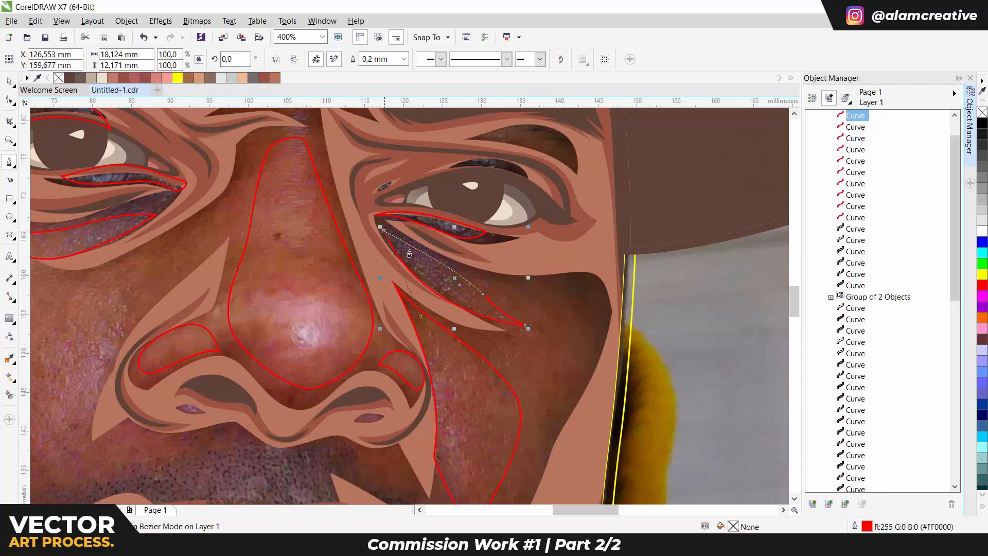
left_click_drag(409, 253, 412, 256)
scroll(591, 324, "down", 2)
scroll(485, 303, "up", 2)
left_click(488, 299)
left_click_drag(445, 422, 487, 292)
left_click_drag(440, 371, 399, 467)
scroll(376, 404, "down", 1)
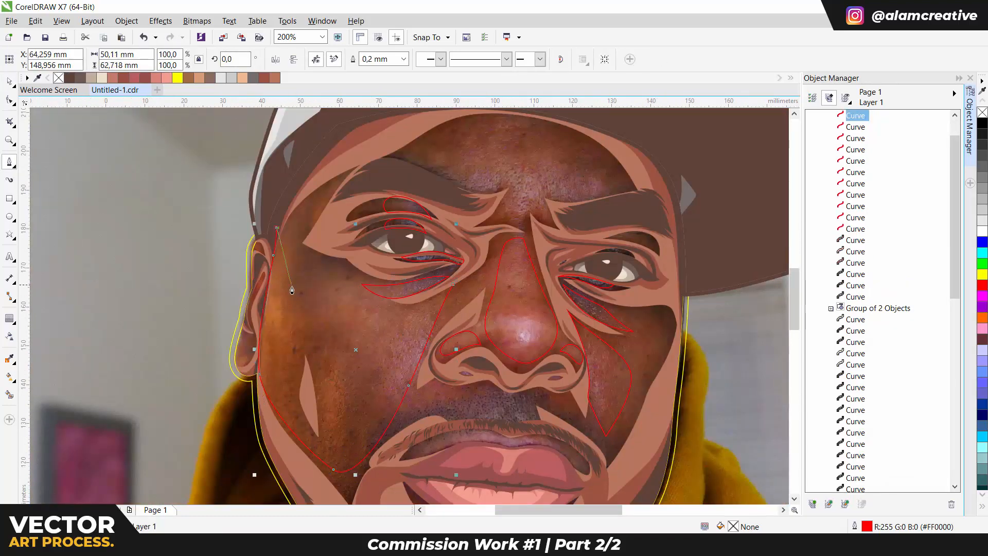
key("space")
scroll(400, 327, "down", 2)
scroll(448, 235, "up", 1)
key("space")
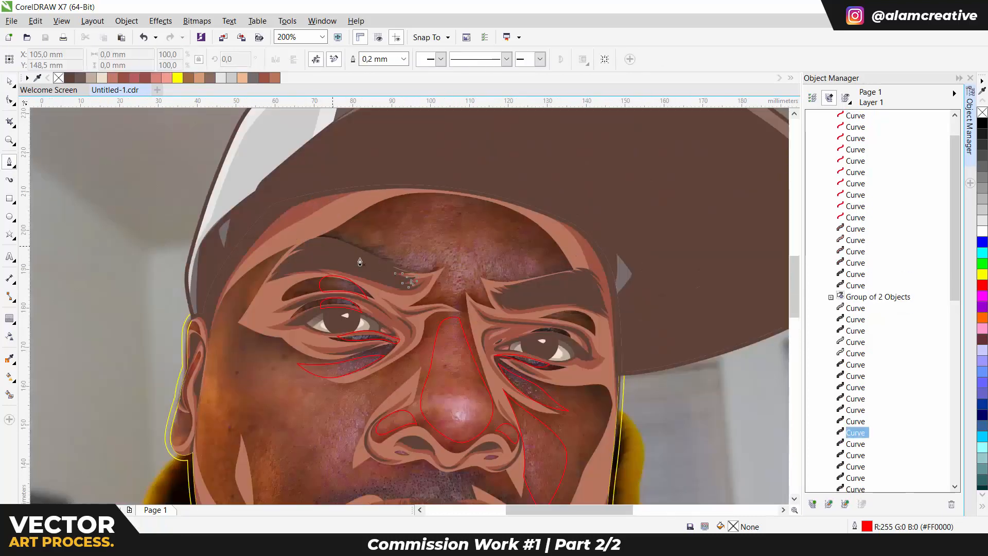
Trace the forehead shading outline across the brow, along the right eyebrow and down between the eyebrows, about 59 mm wide.
left_click(333, 246)
left_click_drag(422, 210, 453, 209)
left_click_drag(516, 229, 529, 242)
scroll(493, 295, "up", 1)
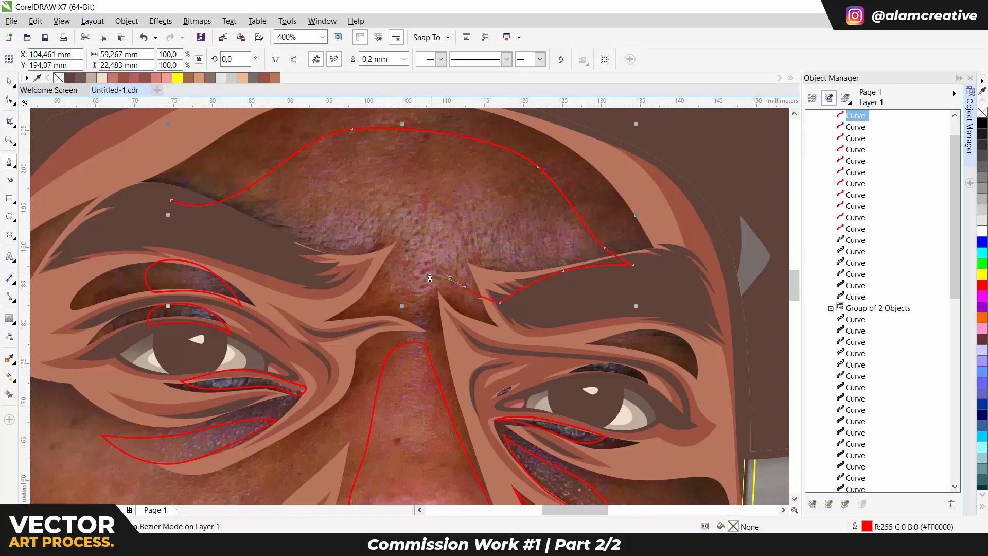
key("ctrl+z")
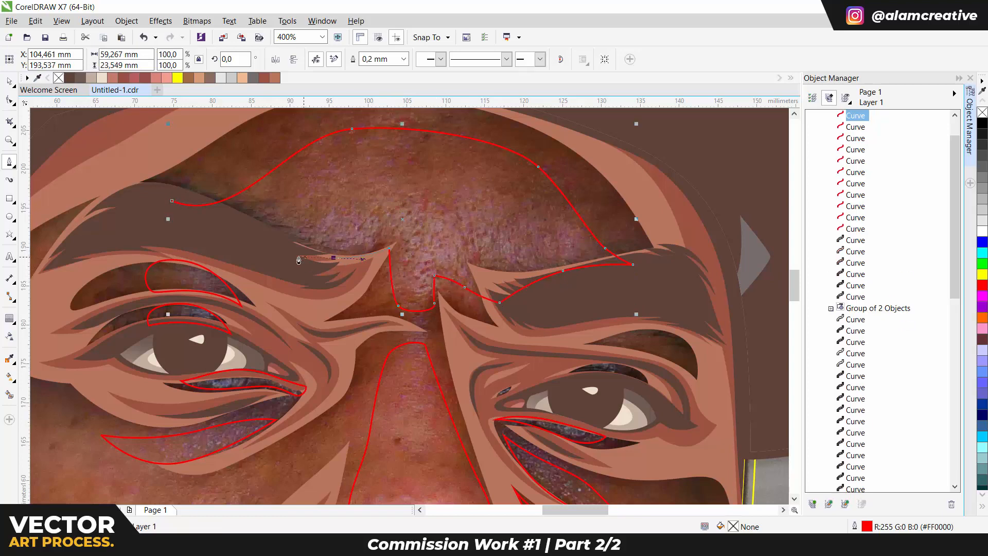
Trace a closed narrow shading shape on the left temple beside the eyebrow, about 11 × 14 mm.
scroll(393, 329, "down", 1)
mouse_move(381, 312)
left_mouse_down()
mouse_move(518, 267)
mouse_move(537, 230)
left_mouse_up()
left_click(390, 192)
left_click(356, 240)
left_click(346, 247)
left_click_drag(365, 207, 373, 199)
left_click(389, 192)
left_click_drag(495, 301, 492, 211)
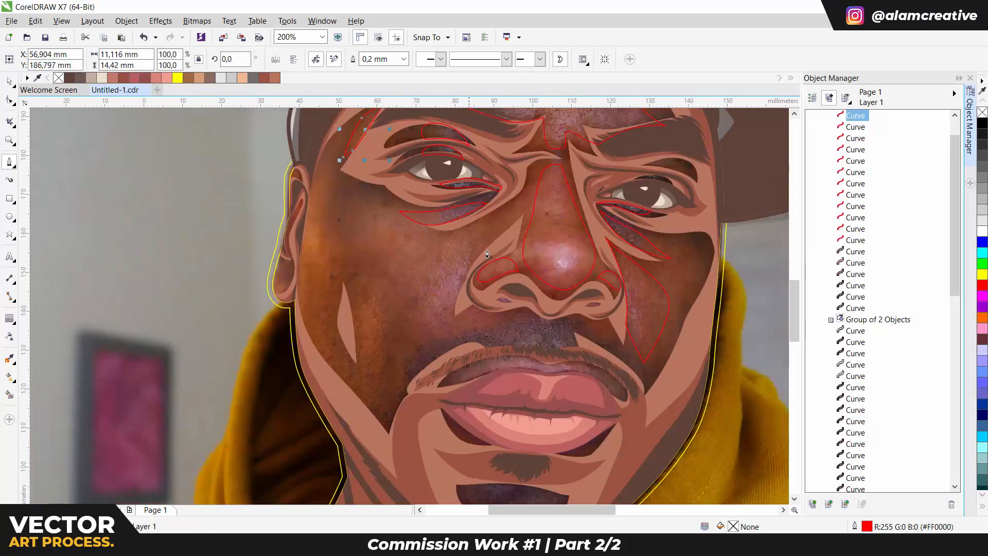
left_click(490, 217)
left_click_drag(446, 297, 418, 337)
key("ctrl+z")
Trace a closed shading shape on the left-side cheek below the eye and adjust its upper-left nodes, about 31 × 31 mm.
left_click(492, 207)
left_click_drag(450, 301, 432, 321)
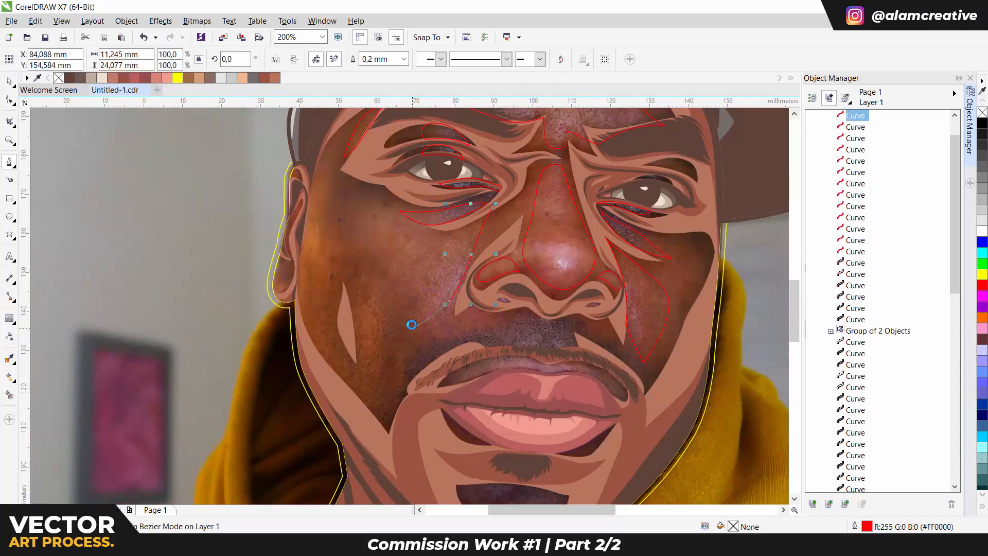
left_click_drag(492, 208, 462, 238)
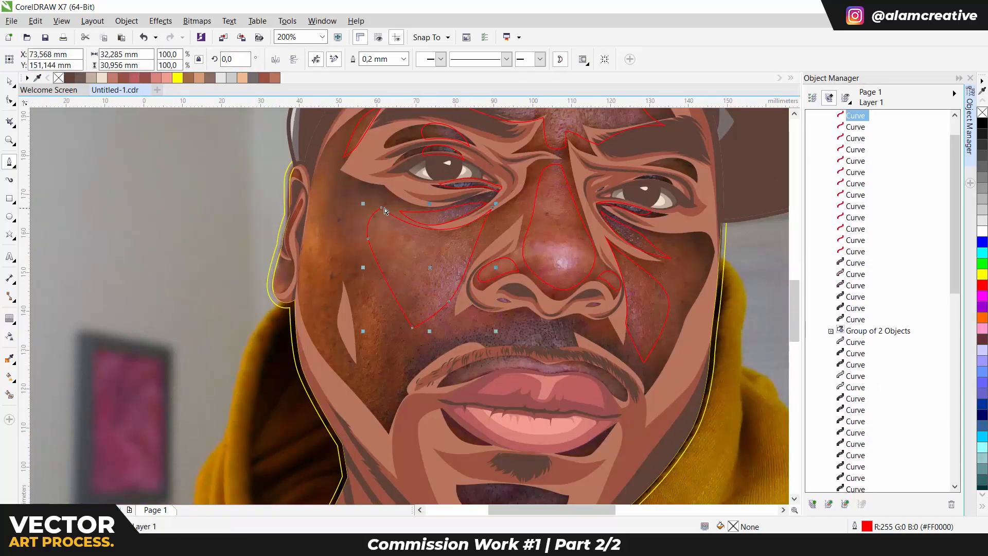
left_click_drag(366, 236, 374, 253)
left_click_drag(381, 218, 386, 217)
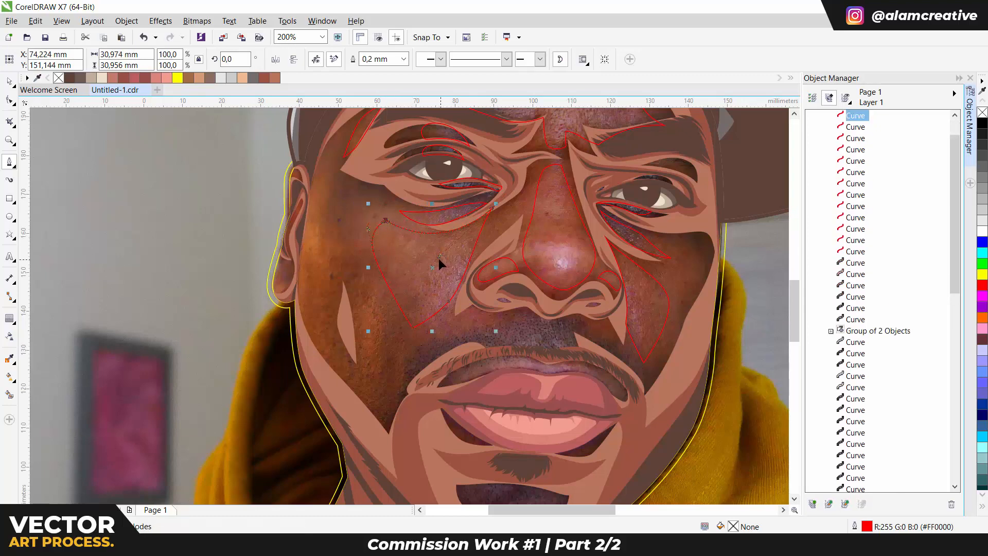
key("space")
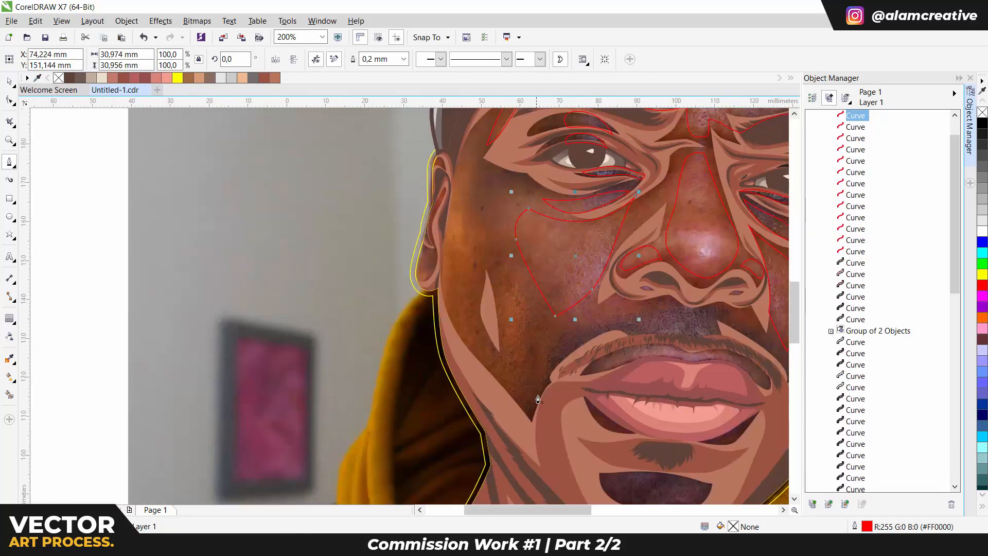
Trace a long closed shading shape along the left side of the face from the temple to the jaw, about 24 × 91 mm.
left_click_drag(497, 322, 504, 370)
scroll(476, 117, "up", 2)
left_click(501, 176)
left_click_drag(469, 189, 460, 210)
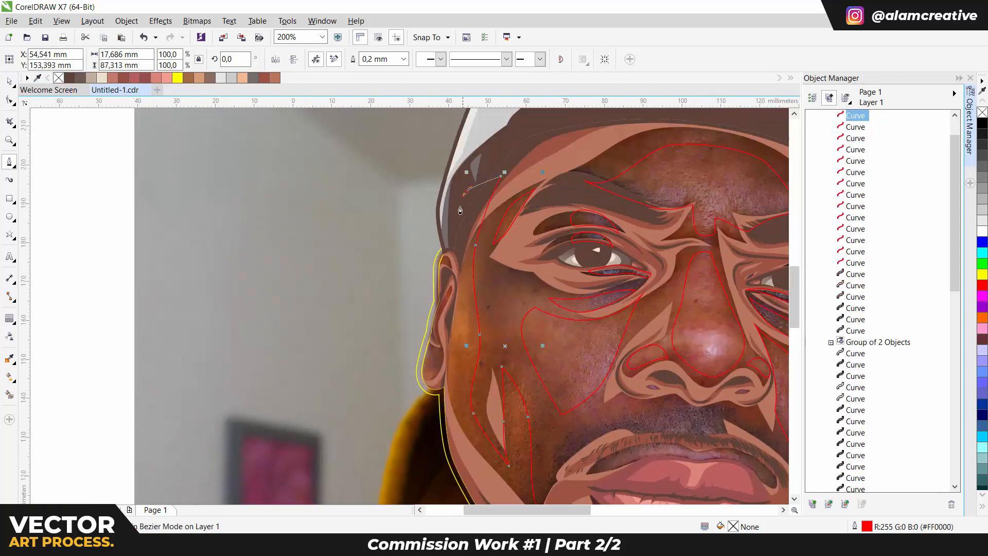
left_click_drag(436, 385, 379, 213)
left_click_drag(398, 265, 414, 300)
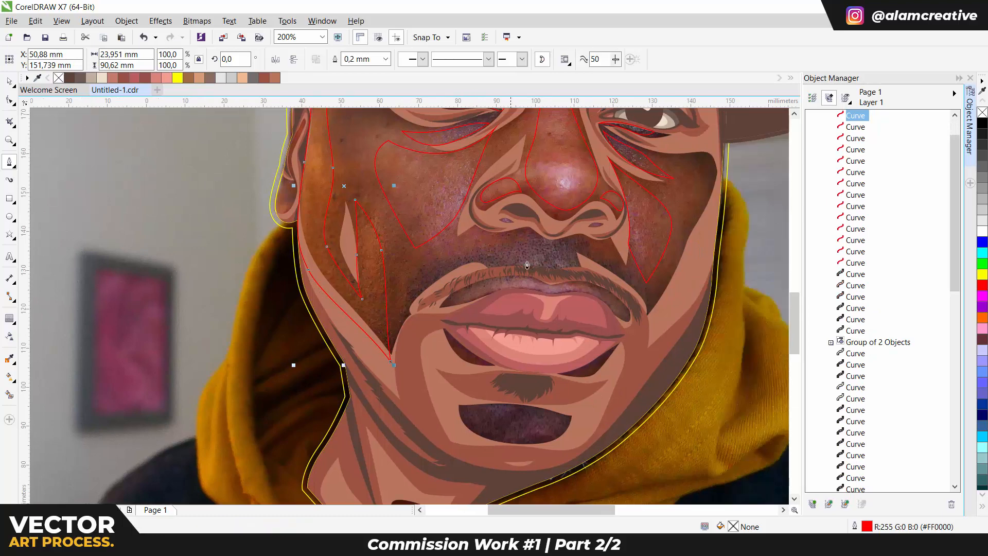
Trace the moustache shading outline from the base of the nose around the upper lip, notched along the philtrum.
scroll(592, 309, "up", 1)
left_click(576, 219)
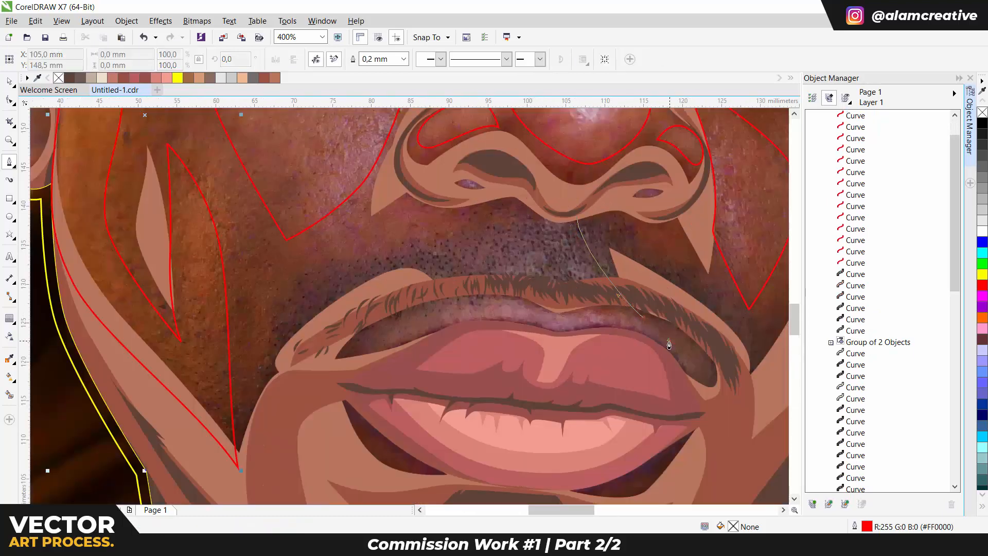
left_click_drag(644, 319, 677, 376)
key("ctrl+z")
left_click(686, 391)
left_click_drag(631, 310, 606, 291)
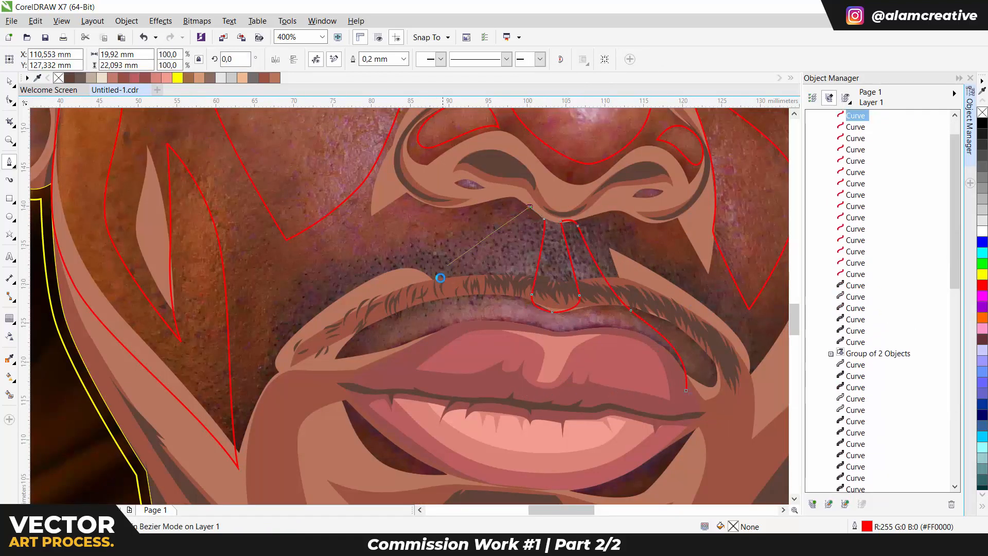
left_click(427, 296)
Trace a leaf-shaped shading area between the left nostril wing and the moustache, about 13 × 8 mm.
left_click_drag(468, 213, 524, 295)
left_click(459, 358)
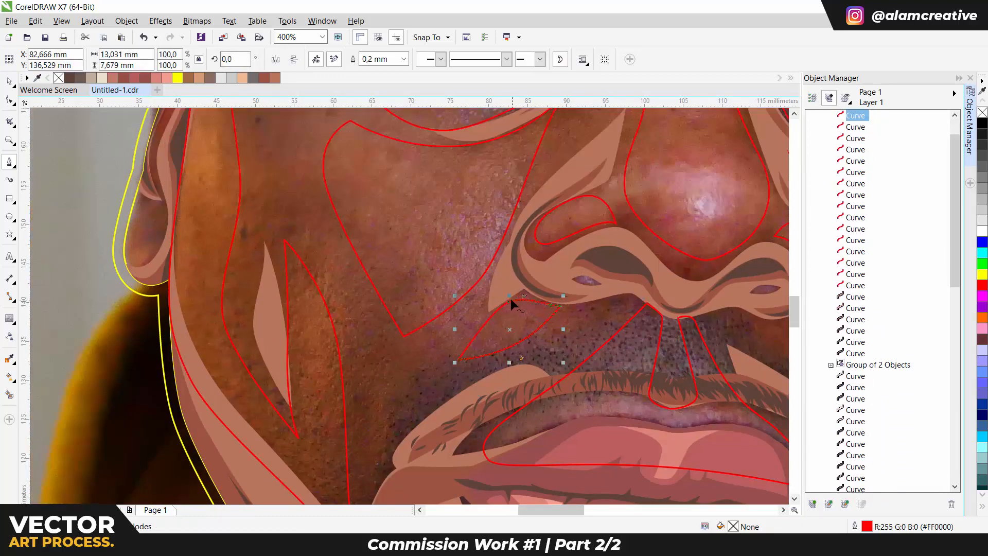
Trace a rounded shading shape inside the dark chin patch below the lower lip.
scroll(536, 314, "down", 1)
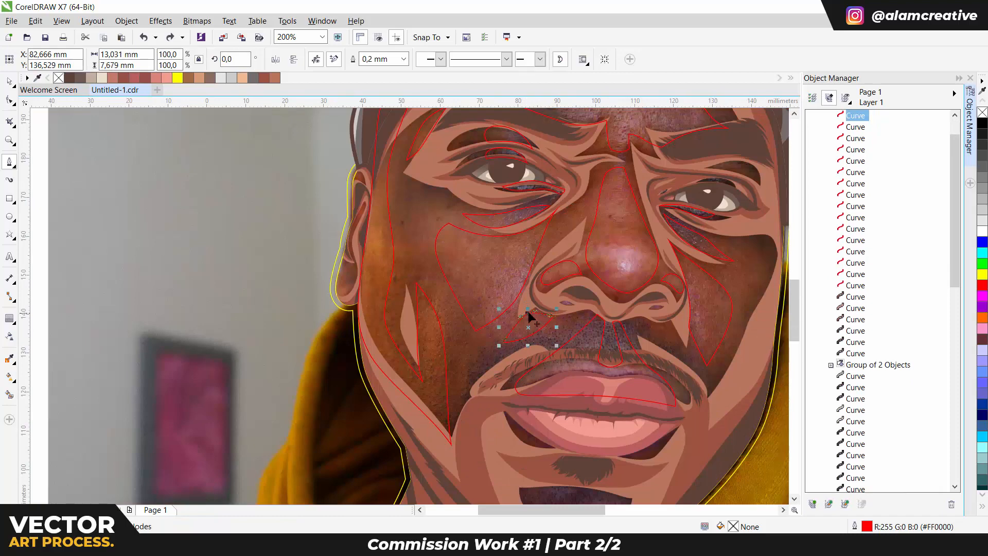
mouse_move(688, 338)
left_mouse_down()
mouse_move(580, 313)
mouse_move(580, 247)
left_mouse_up()
left_click_drag(437, 397, 431, 435)
scroll(498, 430, "up", 1)
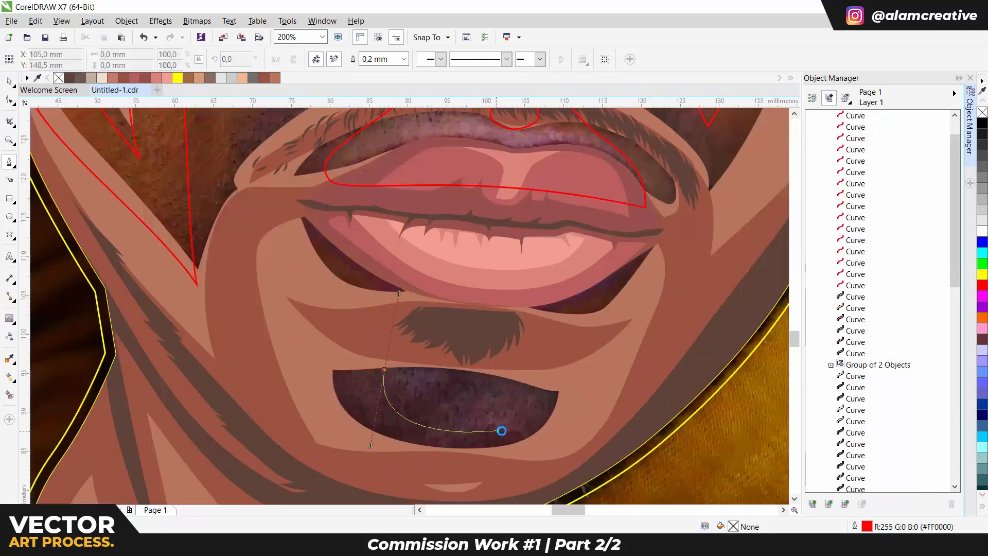
left_click(503, 427)
scroll(501, 431, "up", 1)
left_click(273, 309)
Widen the left-side cheek shading shape below the eye to about 34 × 31 mm by moving its outer node.
scroll(392, 325, "down", 2)
left_click_drag(392, 326, 530, 453)
left_click_drag(381, 176, 438, 329)
scroll(484, 359, "up", 1)
left_click(460, 340, "ctrl")
left_click_drag(431, 397, 410, 398)
Trace a closed shading shape around the left-side ear, running wide outside the ear's outer contour.
scroll(605, 305, "down", 1)
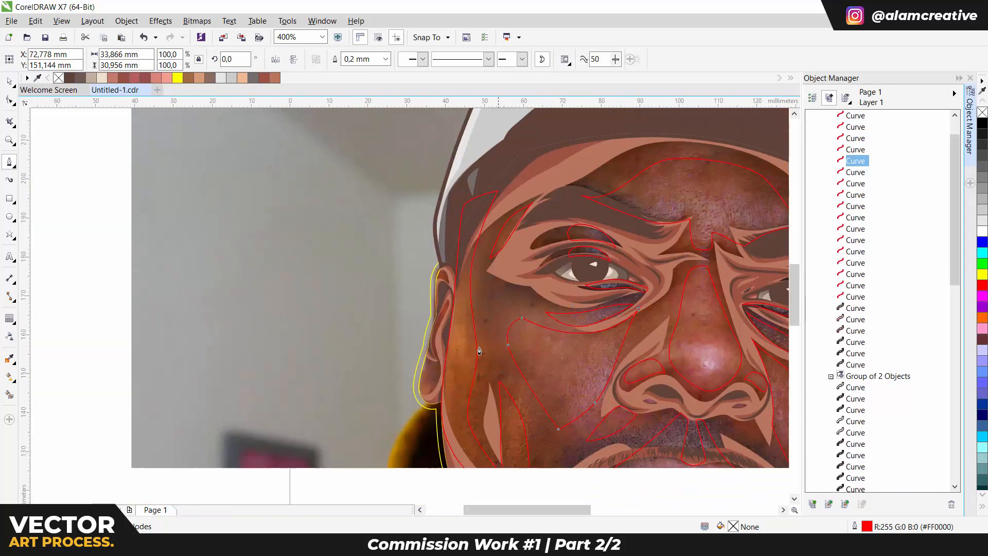
key("space")
scroll(432, 272, "up", 3)
key("space")
left_click_drag(419, 270, 525, 234)
left_click(524, 331)
scroll(446, 338, "down", 1)
left_click_drag(462, 309, 492, 115)
left_click_drag(454, 304, 440, 361)
left_click(419, 439)
scroll(418, 443, "down", 2)
scroll(434, 379, "up", 2)
key("Escape")
Trace a narrow closed shading shape in the inner fold of the left-side ear, about 4 × 14 mm.
left_click_drag(459, 309, 540, 135)
left_click(553, 152)
left_click_drag(557, 193, 555, 201)
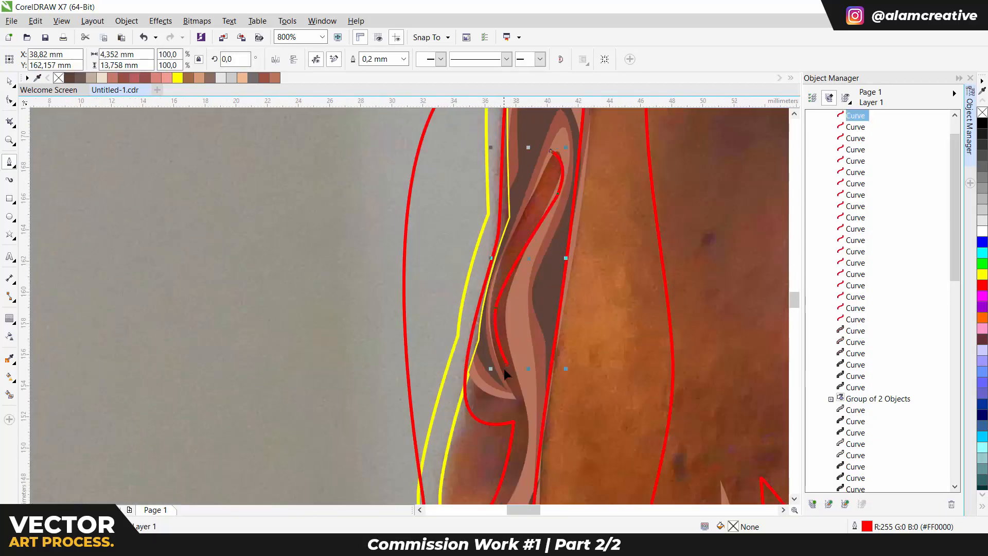
left_click_drag(489, 288, 497, 245)
left_click_drag(497, 244, 486, 342)
left_click(541, 249)
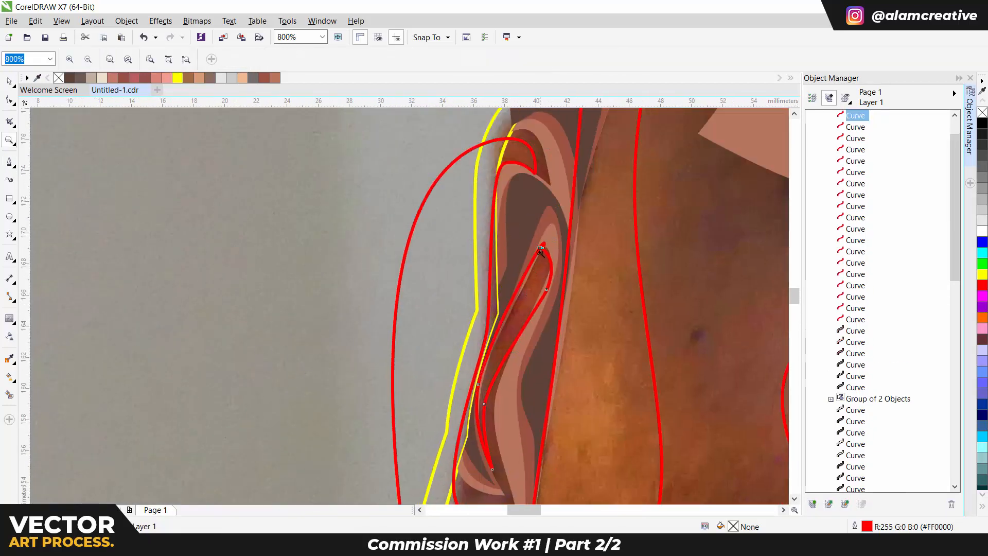
Refine the curve at the upper-left corner of the left-side cheek shading shape.
scroll(539, 250, "up", 1)
scroll(386, 404, "down", 3)
left_click_drag(550, 336, 475, 322)
left_click(402, 272, "ctrl")
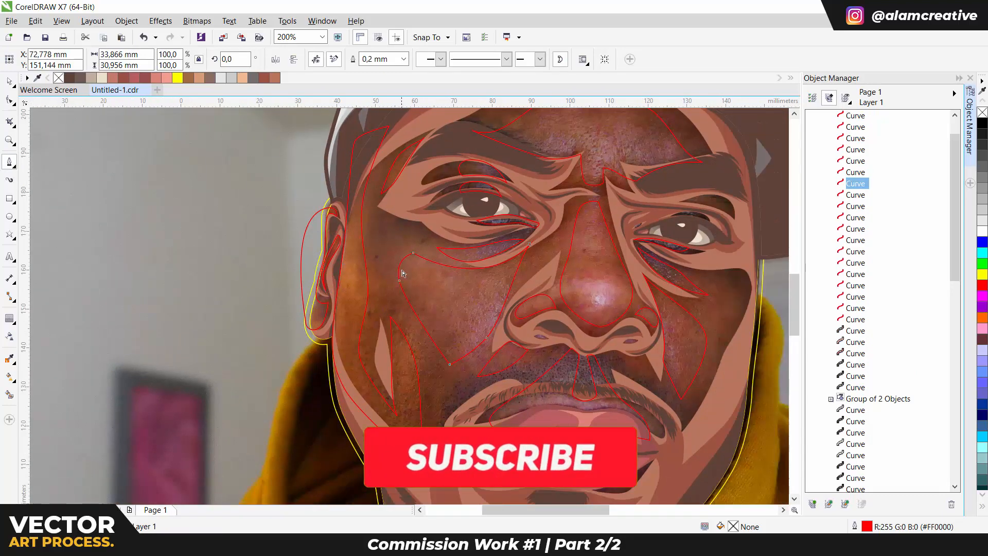
left_click_drag(414, 265, 394, 292)
Trace two shading shapes above the right-side eye, one under the brow and one about 6 × 2 mm along the lid.
scroll(424, 299, "down", 1)
scroll(534, 299, "up", 1)
mouse_move(524, 205)
left_mouse_down()
mouse_move(544, 282)
mouse_move(556, 282)
mouse_move(542, 267)
mouse_move(565, 268)
left_mouse_up()
scroll(544, 281, "up", 1)
left_click(598, 300)
mouse_move(500, 311)
left_mouse_down()
mouse_move(526, 308)
mouse_move(520, 299)
left_mouse_up()
left_click(548, 318)
left_click(500, 311)
scroll(464, 374, "up", 1)
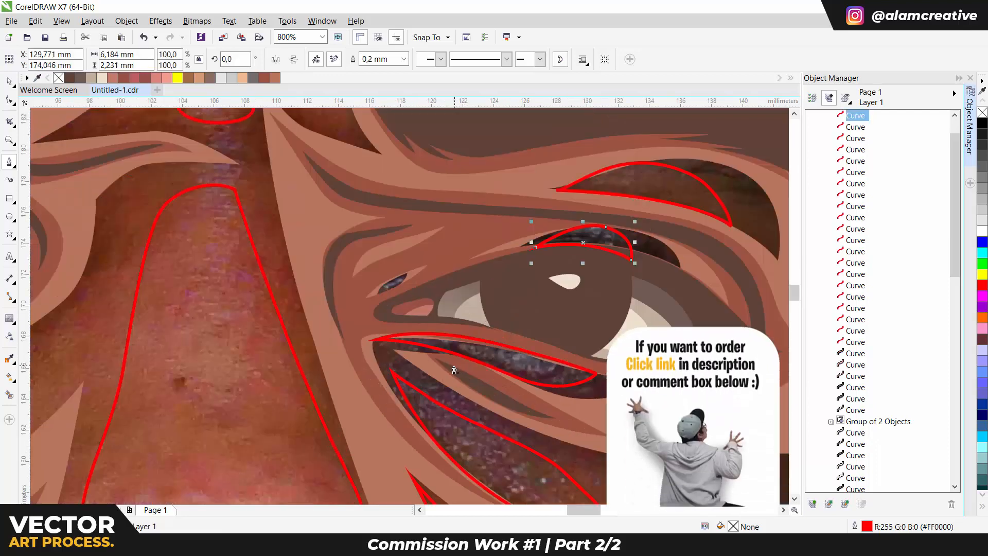
Trace a shading shape over the left part of the larger dark neck patch, about 5 × 9 mm.
scroll(526, 271, "down", 3)
mouse_move(396, 484)
left_mouse_down()
mouse_move(439, 380)
mouse_move(489, 388)
left_mouse_up()
scroll(439, 379, "up", 2)
left_click(460, 321)
left_click(499, 389)
mouse_move(494, 344)
left_mouse_down()
mouse_move(485, 327)
mouse_move(478, 353)
mouse_move(474, 345)
left_mouse_up()
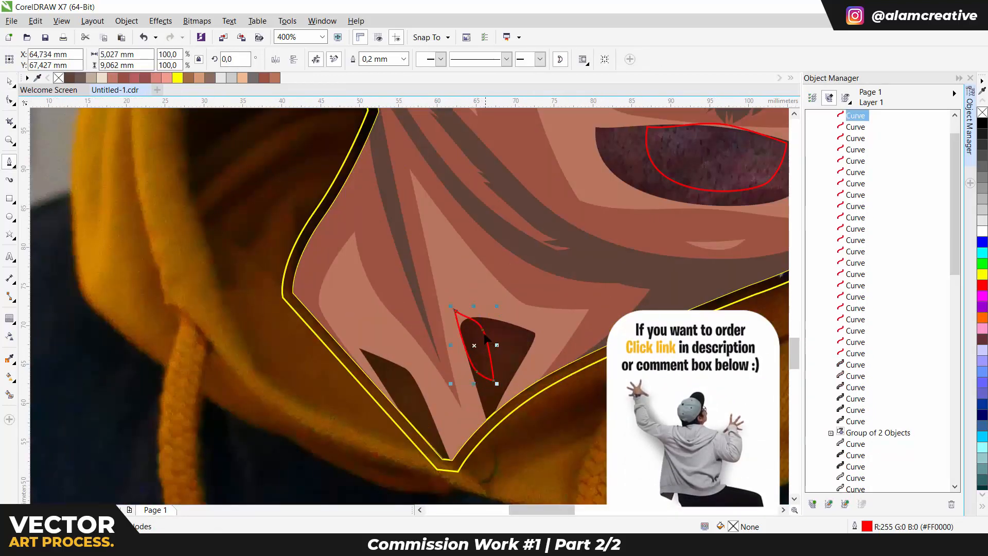
Trace a slim shading shape along the edge of the smaller dark neck patch, about 6 × 12 mm.
key("F10")
left_click(406, 365)
left_click_drag(438, 424, 446, 445)
left_click(448, 456)
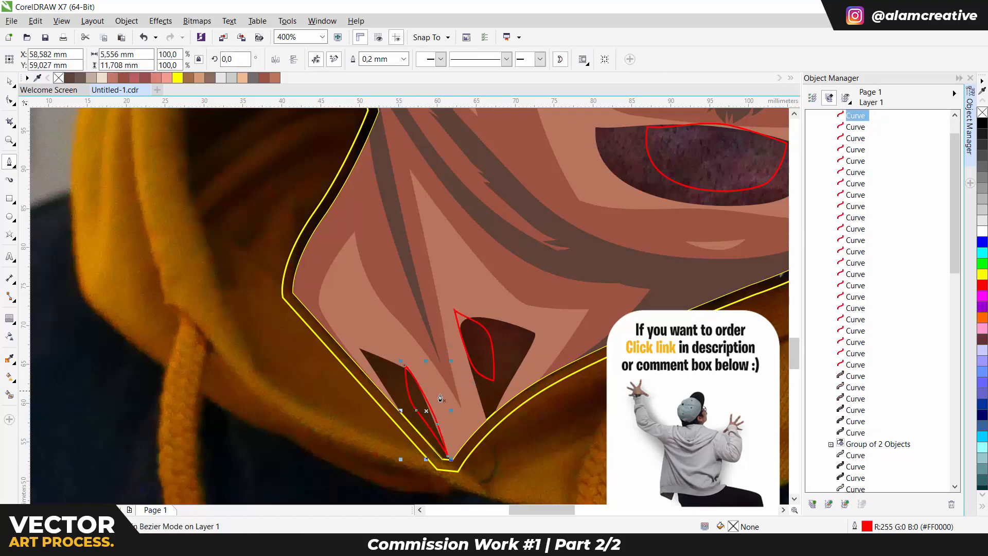
Group all the traced red shading curves.
scroll(440, 398, "down", 4)
key("space")
left_click(856, 364, "shift")
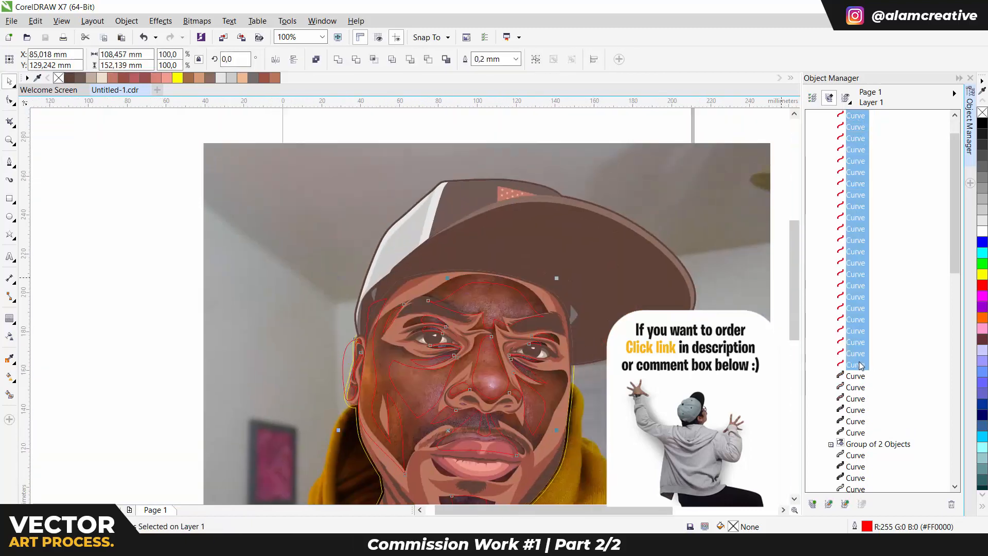
key("ctrl+g")
Reshape the forehead shading outline between the brows so it follows the inner end of the right-side eyebrow.
scroll(511, 325, "up", 4)
key("F10")
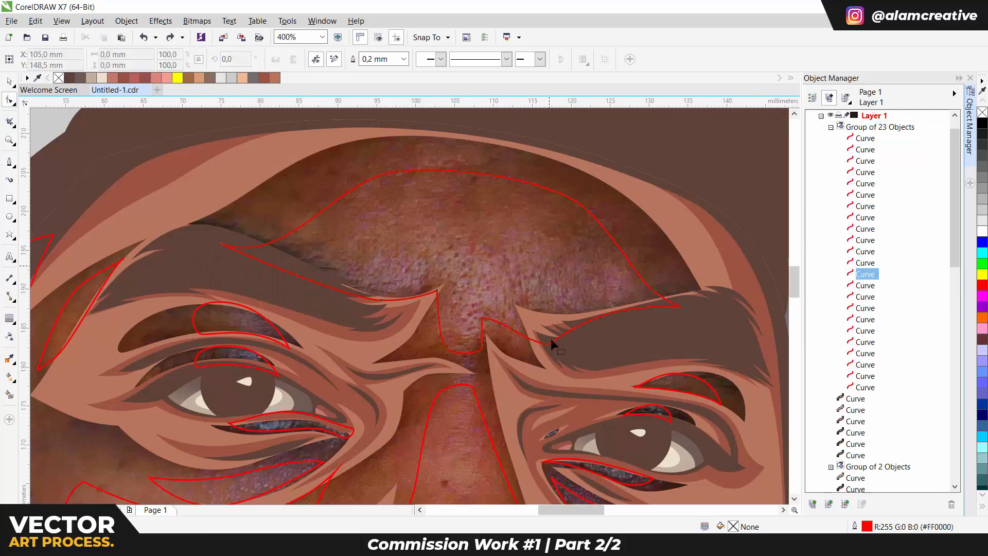
left_click_drag(550, 339, 525, 327)
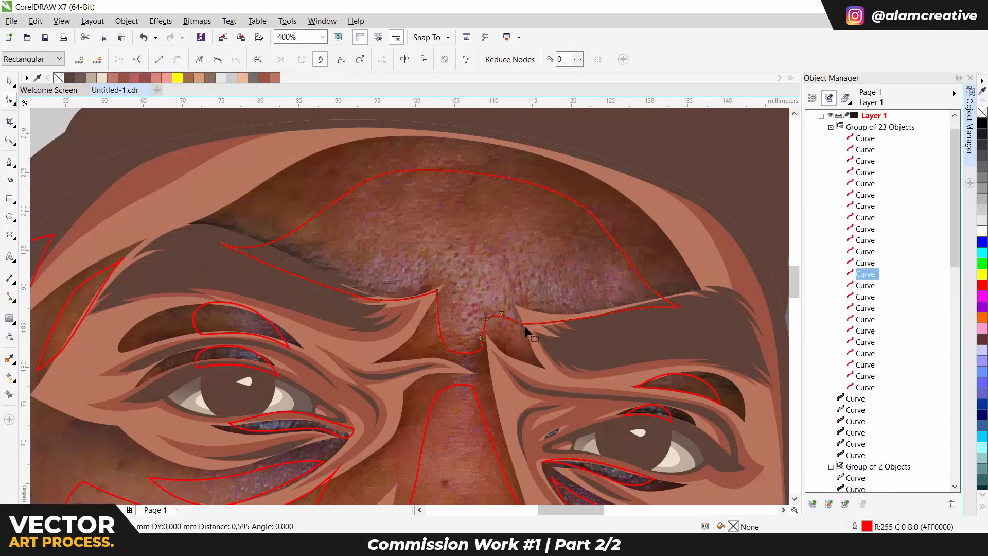
scroll(496, 347, "down", 2)
Trace a teardrop-shaped inner shading shape along the nose bridge and tip, about 15 × 27 mm, inside the existing nose outline.
key("F5")
left_click_drag(511, 362, 481, 296)
left_click(452, 347)
scroll(452, 347, "up", 1)
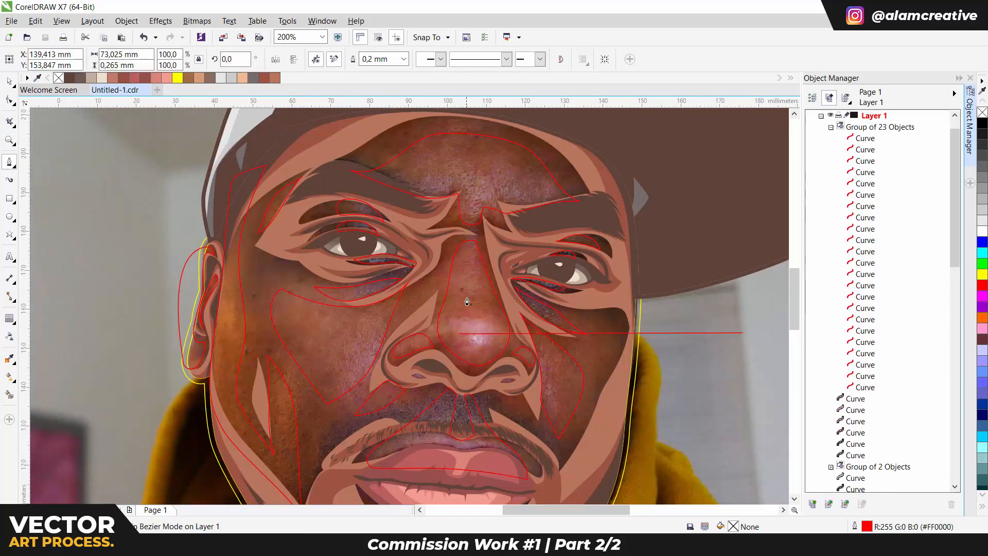
key("ctrl+z")
left_click_drag(477, 257, 487, 289)
scroll(506, 334, "up", 1)
left_click(513, 333)
left_click(459, 390)
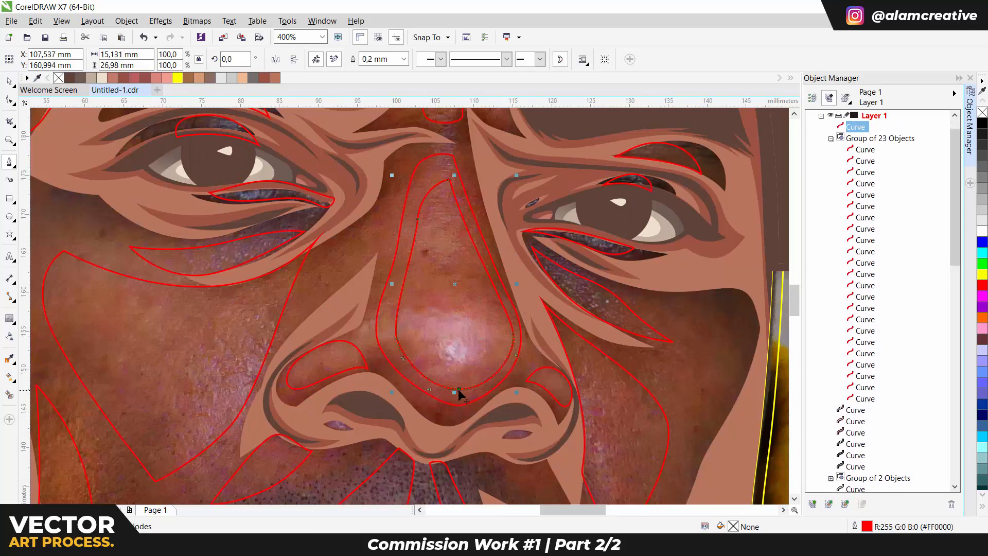
Change the outline colour of the grouped shading curves to yellow.
key("space")
left_click(527, 377)
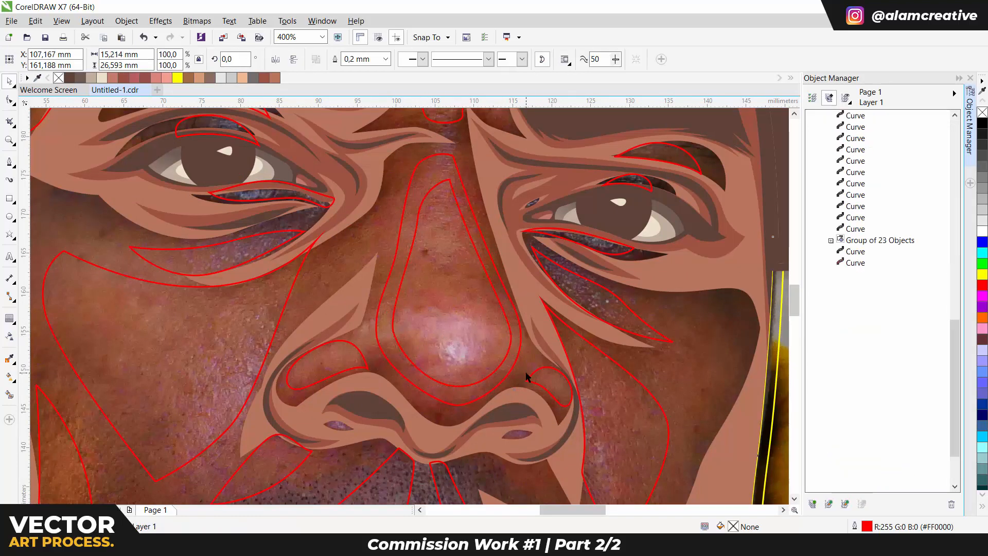
right_click(982, 274)
Trace a small inner shading shape over the upper part of the left nostril wing.
scroll(350, 376, "up", 1)
key("space")
left_click(451, 292)
left_click_drag(356, 286, 335, 295)
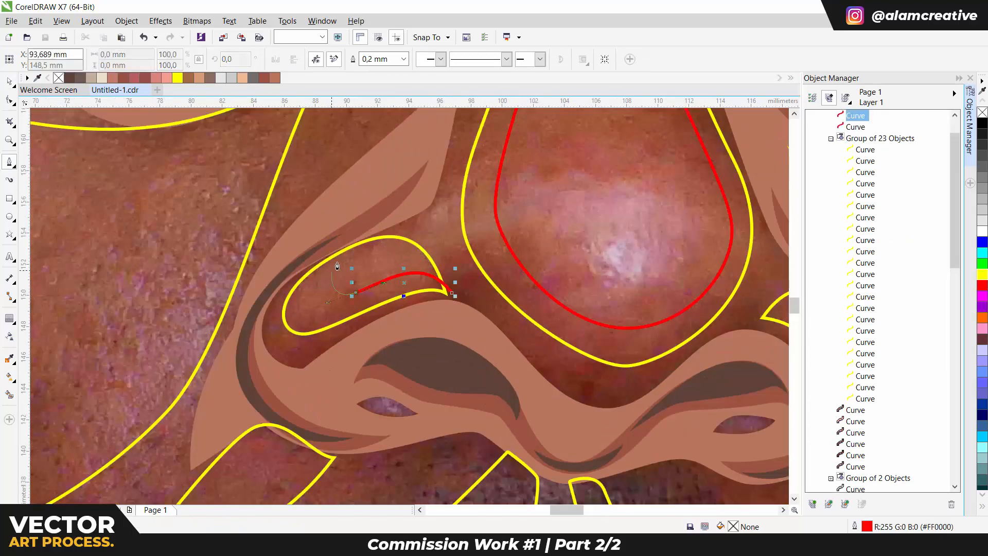
left_click_drag(349, 250, 391, 224)
left_click(451, 293)
Trace a matching small inner shading shape over the upper part of the right nostril wing.
scroll(452, 293, "down", 1)
left_click_drag(527, 291, 304, 273)
scroll(376, 291, "up", 1)
left_click_drag(375, 282, 403, 275)
left_click_drag(441, 302, 456, 300)
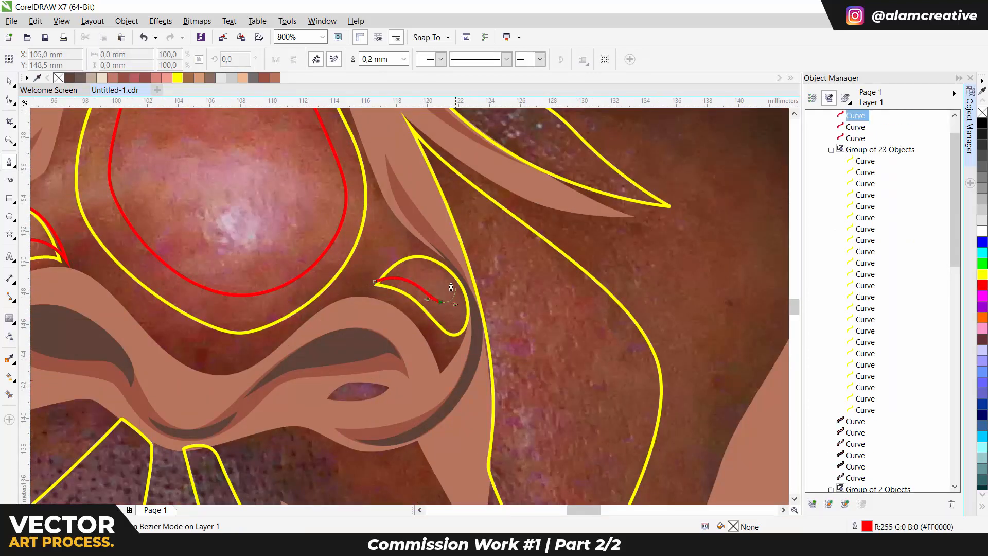
left_click_drag(437, 261, 415, 247)
left_click(374, 283)
Trace an inner shading shape on the right-side cheek beside the nose, about 9 × 23 mm.
left_click_drag(486, 384, 515, 317)
left_click_drag(607, 282, 611, 390)
left_click_drag(554, 465, 506, 322)
left_click_drag(475, 158, 472, 265)
left_click_drag(521, 378, 525, 372)
Cut the four red inner shading curves to the clipboard.
scroll(564, 308, "down", 2)
key("space")
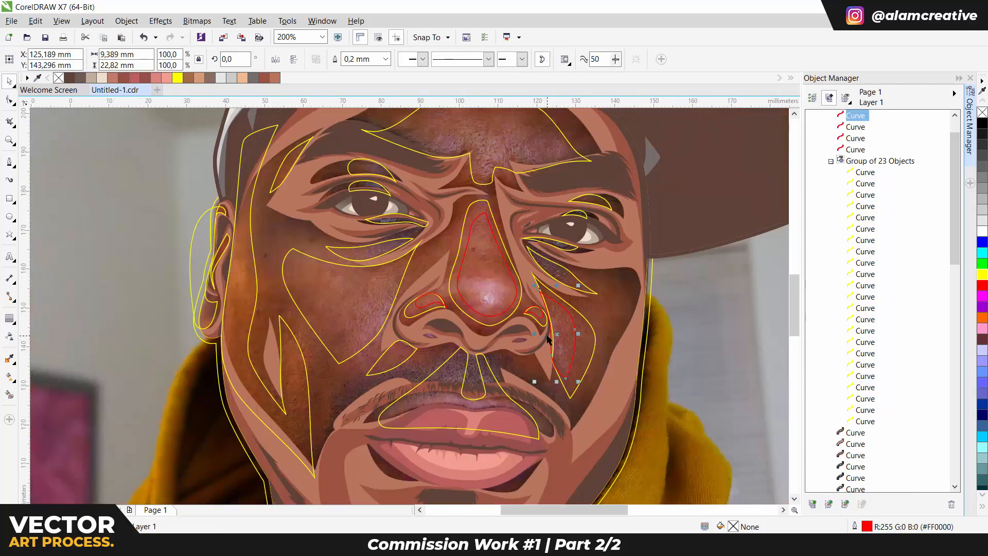
left_click(846, 149, "shift")
key("ctrl+x")
Clip the yellow shading group to the face outline with Intersect, removing the original group, and paste the cut red curves back.
left_click(611, 208)
left_click(650, 288, "shift")
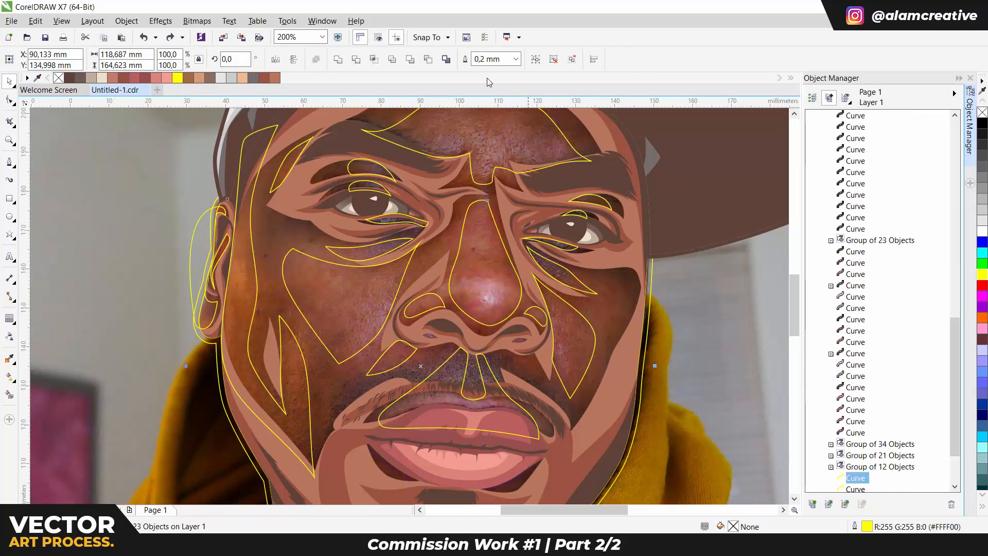
left_click(374, 58)
left_click(471, 154)
key("Delete")
key("ctrl+v")
Trace an inner moustache and upper lip shading shape notched along the philtrum, about 42 × 17 mm.
key("space")
scroll(487, 365, "up", 2)
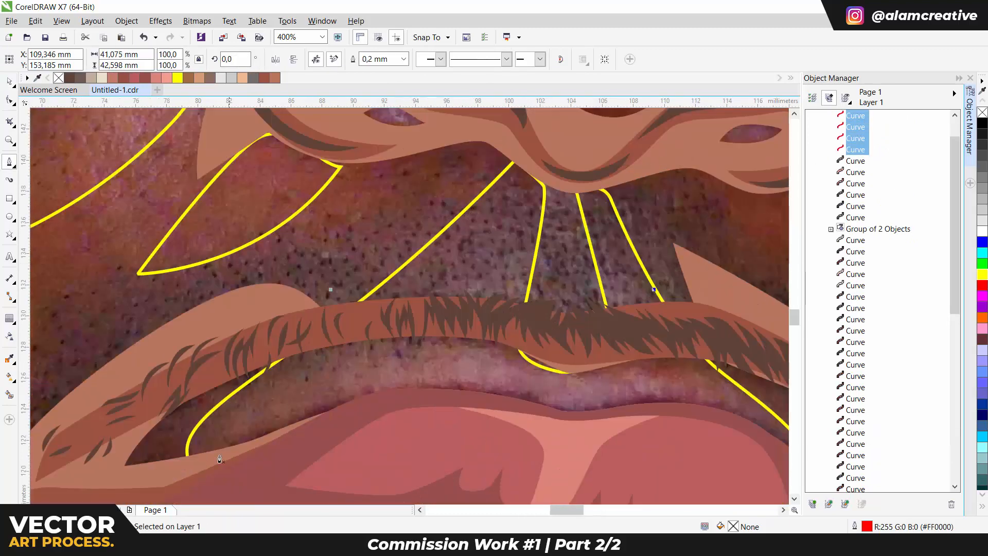
left_click(488, 268)
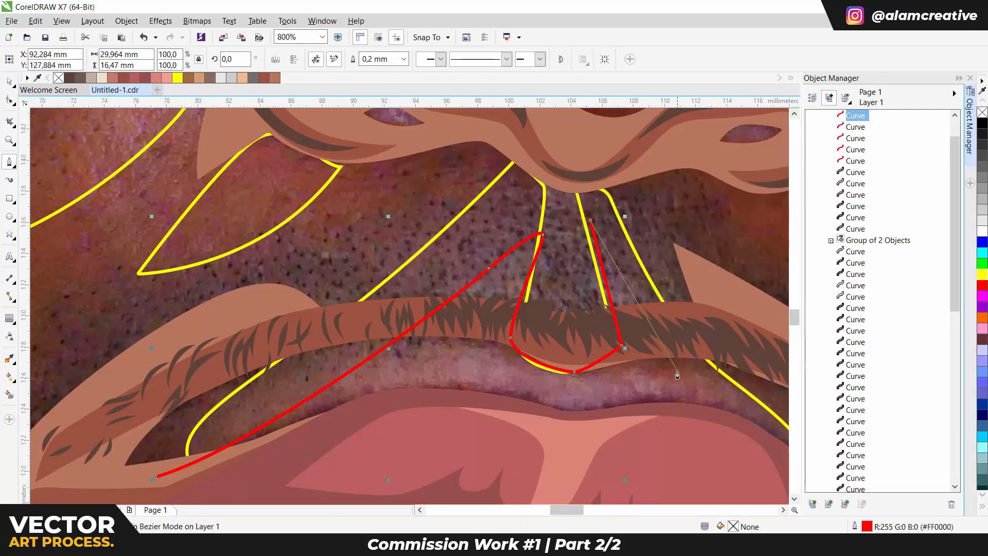
key("ctrl+z")
left_click_drag(734, 406, 539, 315)
left_click(603, 345)
left_click(432, 407)
left_click_drag(433, 407, 734, 339)
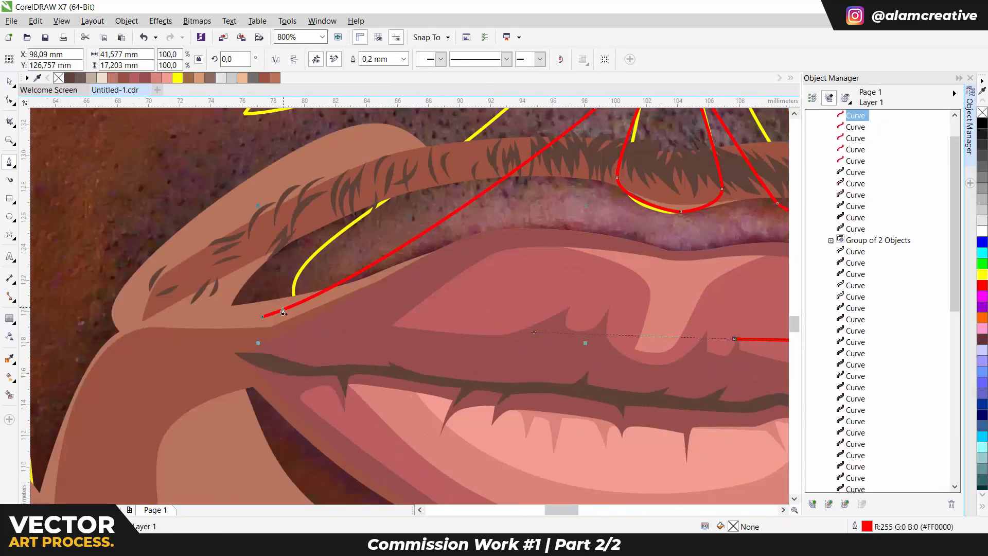
left_click(256, 314)
key("ctrl+z")
left_click(262, 316)
Trace inner shading shapes on the left-side cheek, the under-eye bag and the lower eyelid, the last about 10 × 2 mm.
scroll(419, 333, "down", 1)
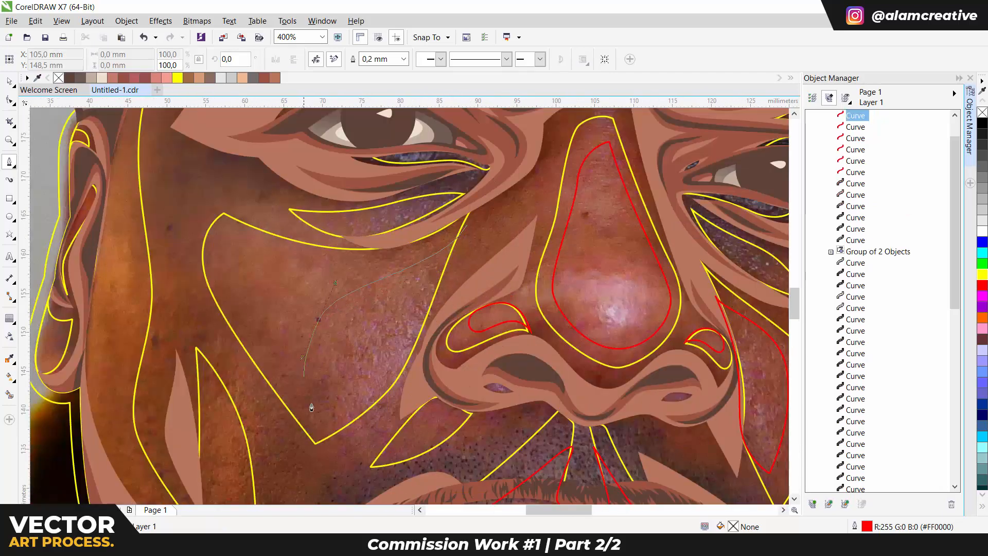
left_click(335, 437)
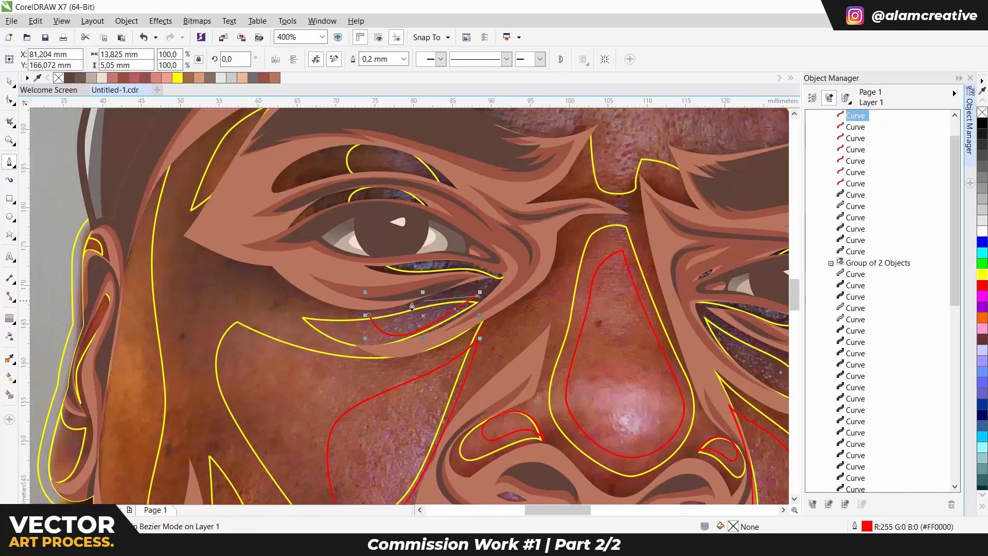
scroll(442, 309, "up", 2)
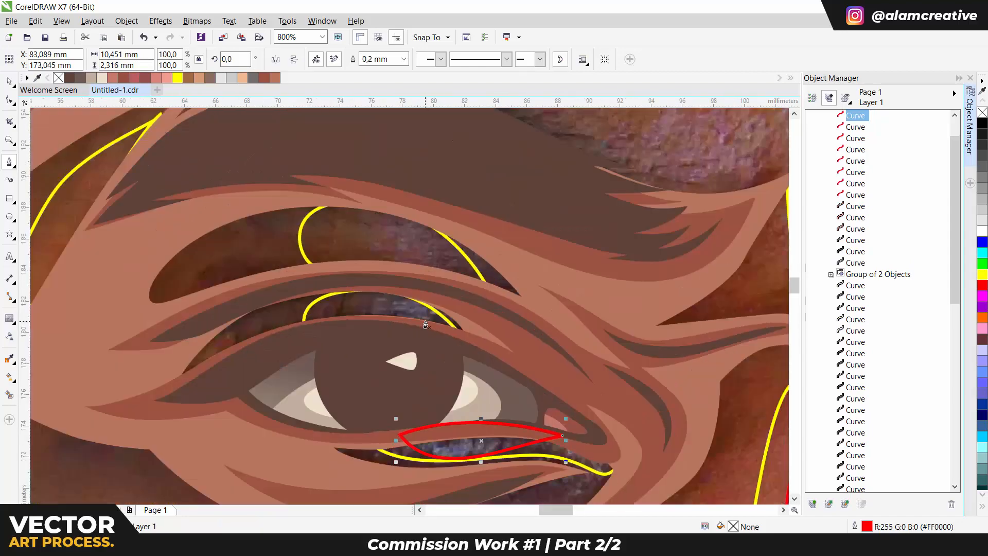
Trace two small inner shading shapes on the left-side upper eyelid and a wide one across the forehead, about 54 mm wide.
left_click(420, 325)
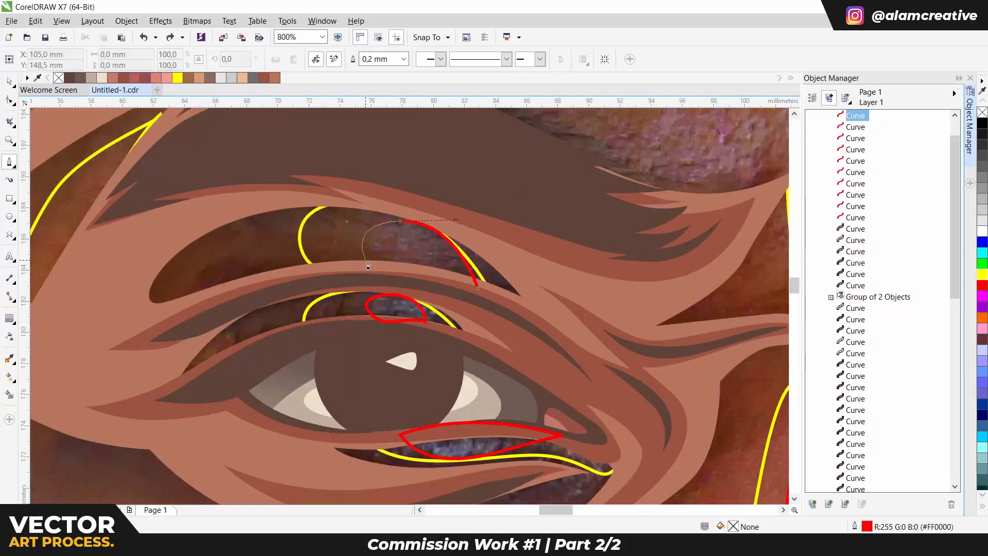
left_click(473, 282)
left_click_drag(404, 216, 357, 220)
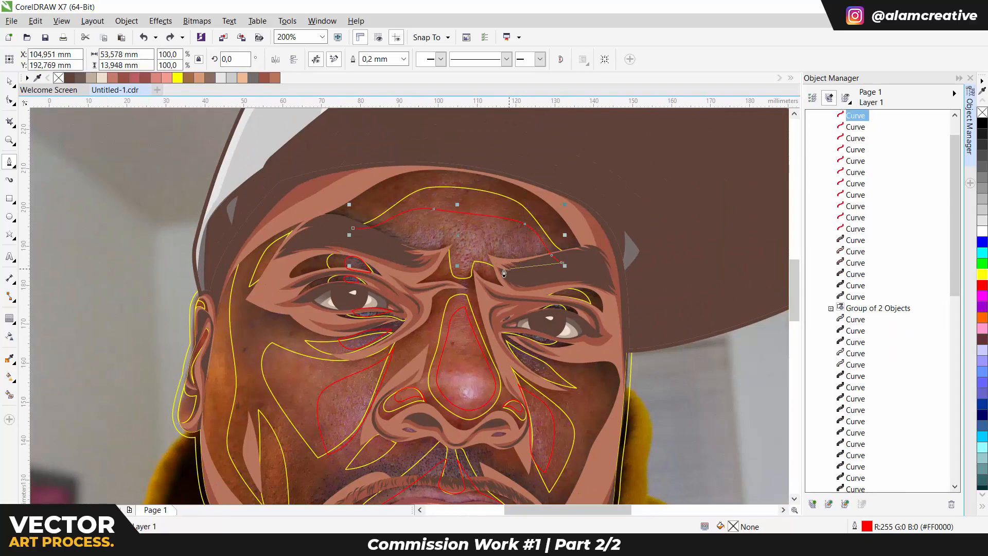
left_click(353, 228)
Trace a long inner shading shape down the left side of the face from the cap to the jaw, about 14 × 94 mm.
mouse_move(312, 461)
left_mouse_down()
mouse_move(428, 346)
mouse_move(431, 215)
mouse_move(511, 376)
left_mouse_up()
left_click(396, 152)
mouse_move(378, 268)
left_mouse_down()
mouse_move(384, 332)
mouse_move(367, 399)
left_mouse_up()
left_click_drag(384, 470, 378, 316)
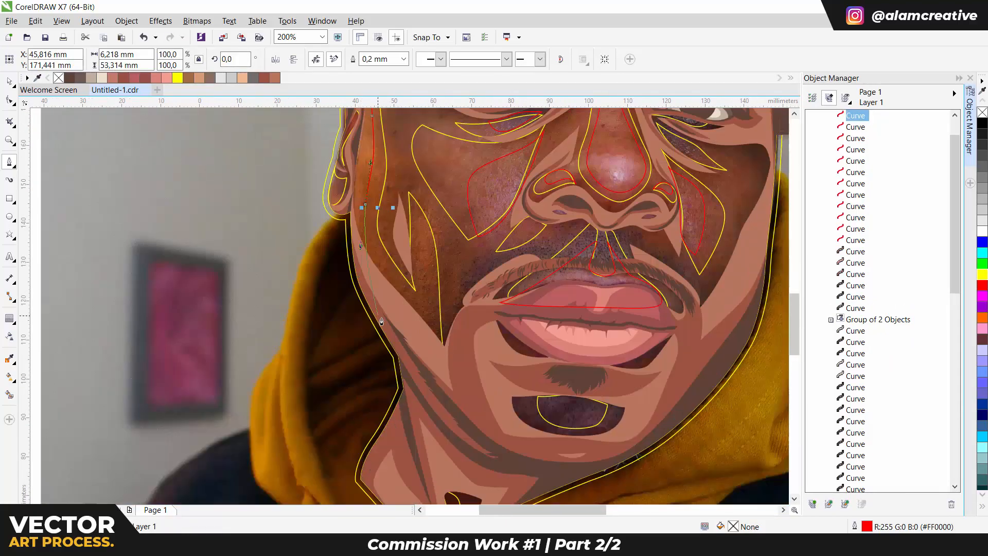
left_click_drag(352, 262, 349, 216)
left_click_drag(360, 120, 362, 267)
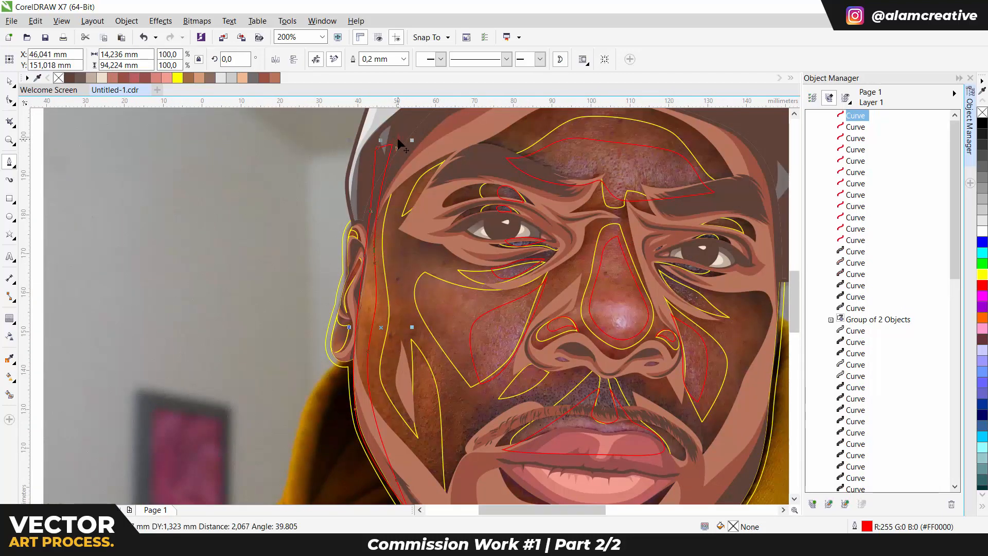
Trace an inner shading shape around the outer rim and lobe of the left-side ear, about 8 × 33 mm.
scroll(342, 291, "up", 3)
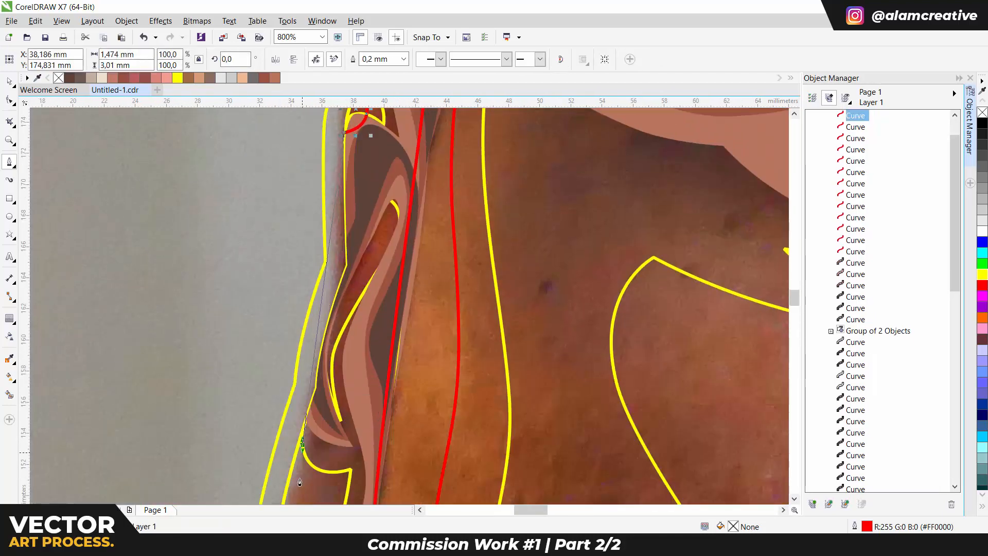
left_click_drag(299, 481, 277, 353)
left_click(295, 340)
left_click_drag(272, 423, 293, 324)
left_click(300, 374)
left_click_drag(241, 352, 240, 330)
left_click_drag(261, 207, 254, 403)
scroll(251, 411, "down", 1)
left_click_drag(299, 209, 310, 216)
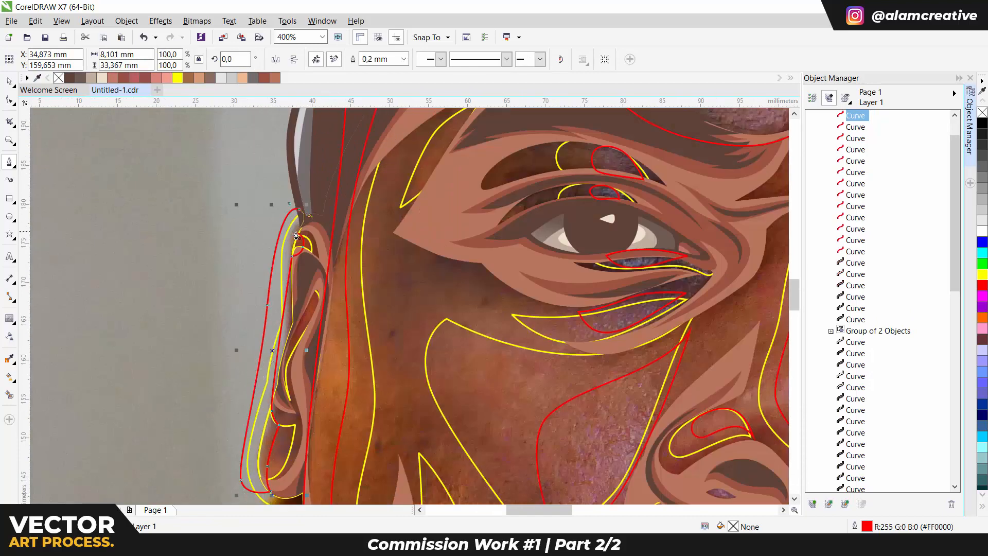
left_click(296, 235)
Trace a small shading shape in the upper inner fold of the left-side ear, about 3 × 8 mm.
scroll(301, 366, "up", 1)
left_click(330, 217)
left_click_drag(311, 290, 288, 329)
left_click(285, 334)
left_click_drag(298, 279, 311, 252)
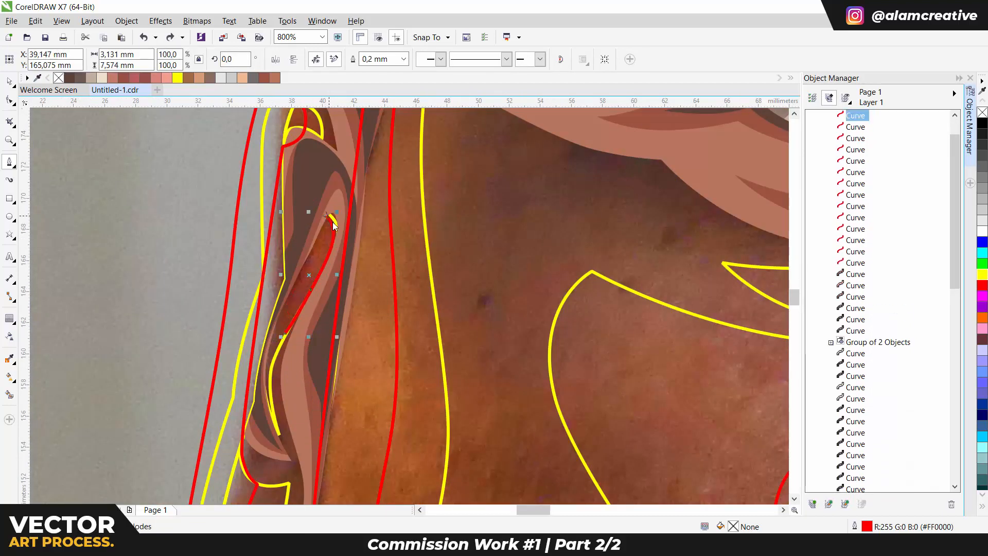
left_click(333, 225)
Trace a narrow inner shading shape on the lower left-side cheek, about 6 × 25 mm.
scroll(361, 288, "down", 2)
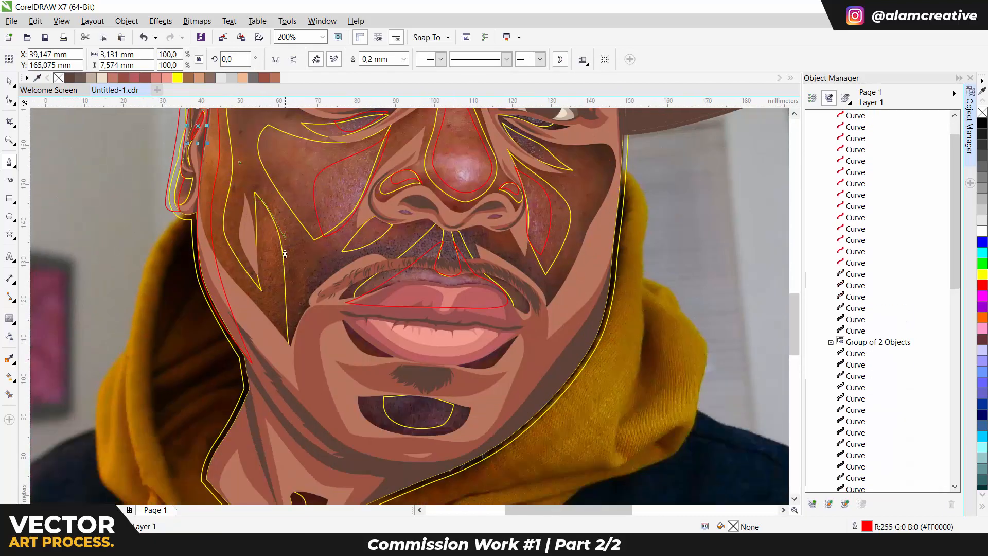
left_click_drag(286, 294, 260, 245)
Trace a small crescent-shaped inner shading shape along the upper edge of the dark chin patch.
left_click_drag(510, 314, 438, 267)
scroll(407, 315, "up", 1)
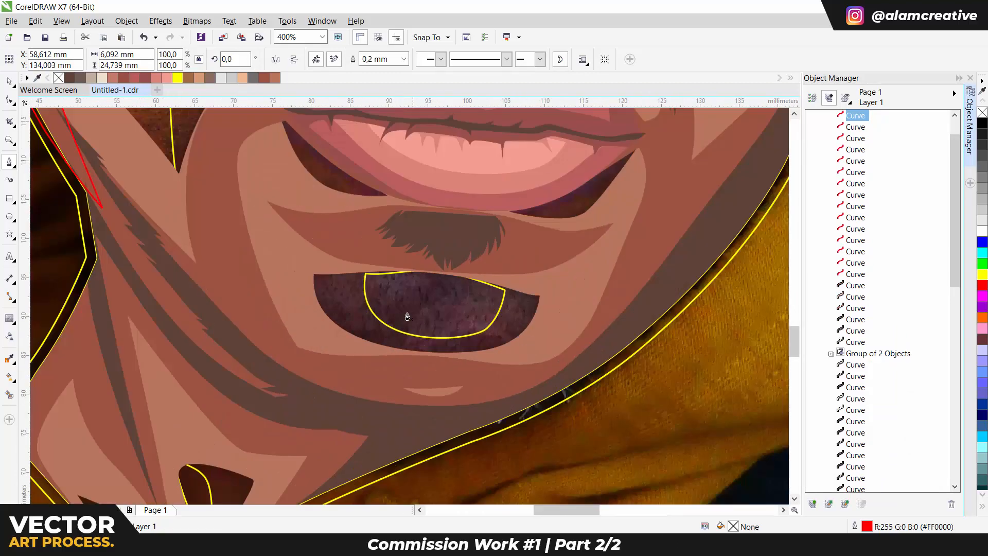
left_click_drag(369, 274, 382, 301)
left_click_drag(422, 285, 434, 278)
left_click(435, 276)
left_click_drag(368, 274, 389, 267)
Trace a second inner shading shape in the lower right of the yellow chin outline, about 9 × 4 mm.
mouse_move(505, 299)
left_mouse_down()
mouse_move(492, 325)
mouse_move(471, 302)
left_mouse_up()
left_click(433, 334)
left_click(504, 299)
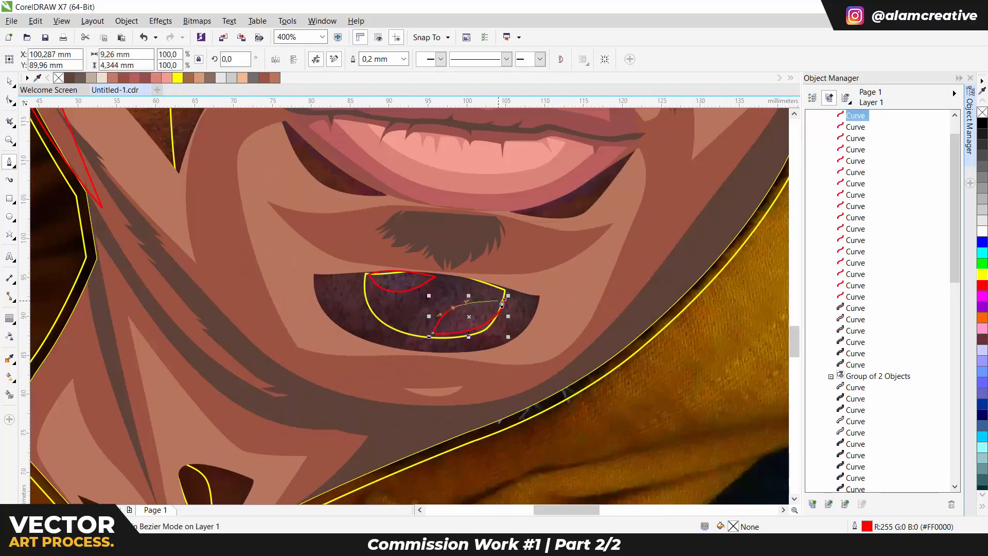
Trace an inner shading shape inside the yellow outline below the right-side eye.
scroll(404, 336, "down", 2)
scroll(445, 280, "up", 1)
left_click_drag(442, 230, 441, 369)
left_click_drag(481, 315, 445, 329)
scroll(445, 328, "up", 1)
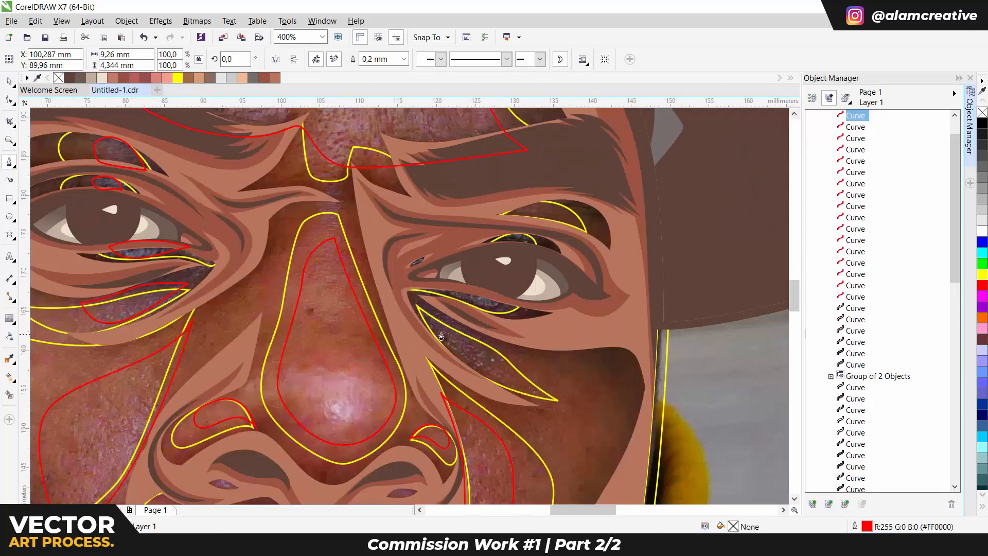
left_click(434, 313)
left_click_drag(483, 359, 493, 361)
left_click(477, 344)
left_click(434, 313)
Trace a thin leaf-shaped inner shading shape in the lower-eyelid crease of the right-side eye.
scroll(464, 299, "up", 2)
left_click(411, 270)
left_click_drag(543, 319, 571, 326)
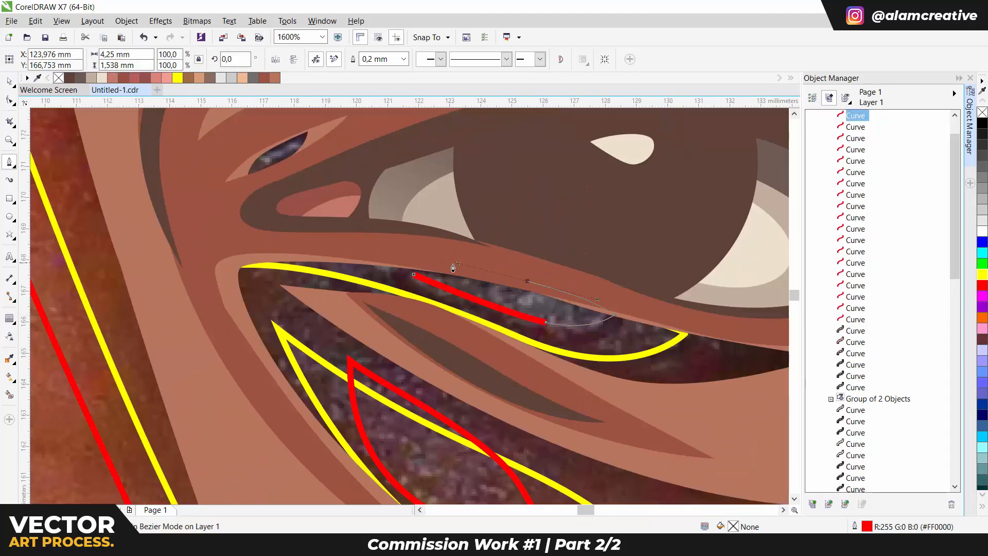
left_click(612, 311)
left_click_drag(524, 277, 493, 269)
left_click(411, 270)
Trace small inner shading shapes in the right-side upper-eyelid fold and in the yellow outline beneath the brow.
scroll(452, 340, "down", 2)
scroll(609, 259, "up", 1)
left_click(385, 294)
left_click_drag(424, 273, 443, 278)
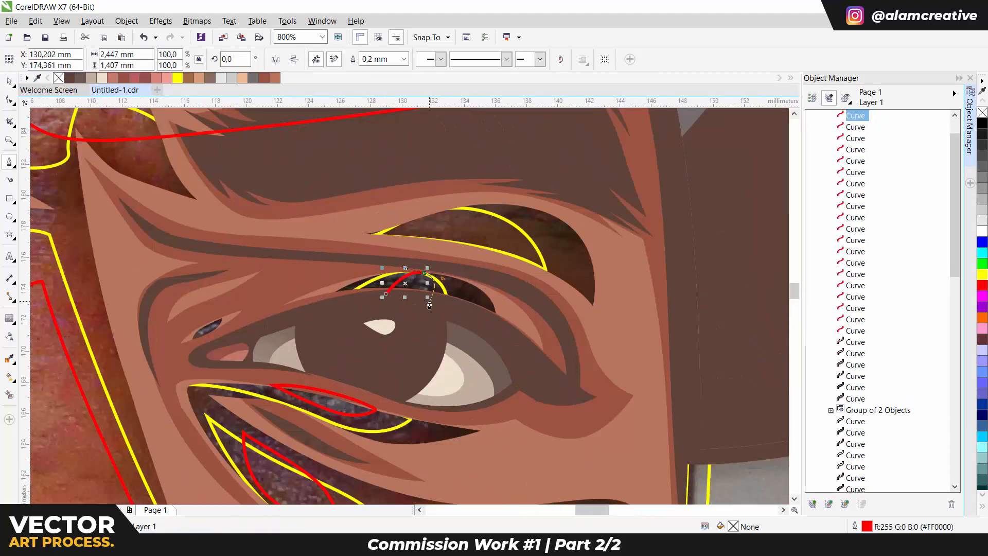
left_click(390, 247)
mouse_move(453, 213)
left_mouse_down()
mouse_move(480, 220)
mouse_move(437, 247)
left_mouse_up()
left_click_drag(387, 247, 415, 245)
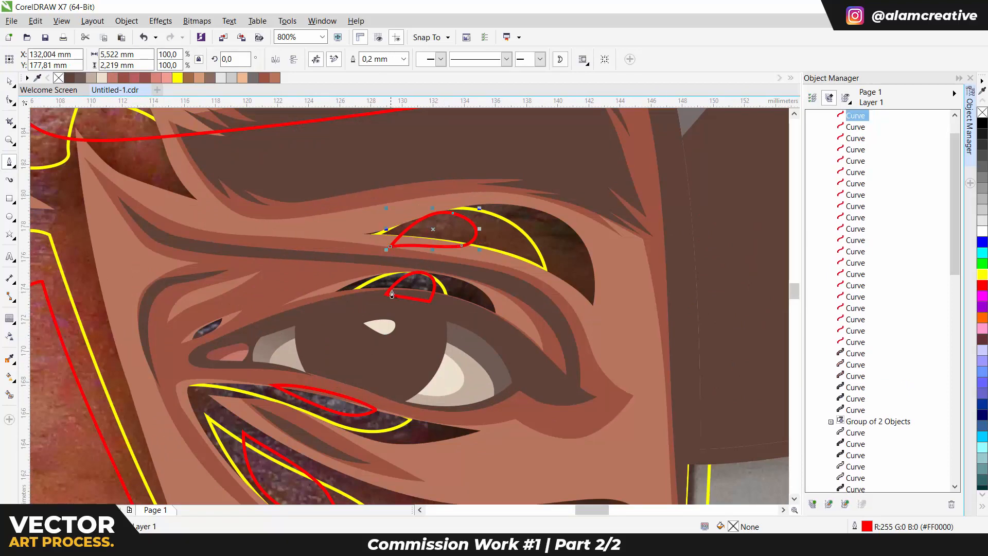
Group all the red inner shading curves and give them a yellow outline.
scroll(392, 295, "down", 4)
left_click(869, 341, "shift")
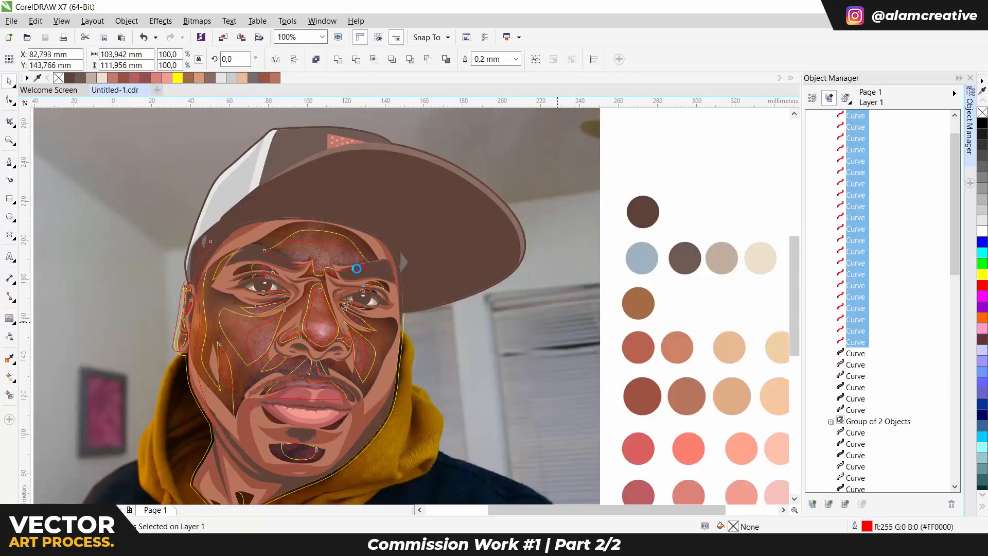
key("ctrl+g")
left_click(332, 230, "shift")
key("ctrl+l")
key("Escape")
Trace a rounded highlight shape about 10.7 × 8.6 mm on the tip of the nose.
key("F5")
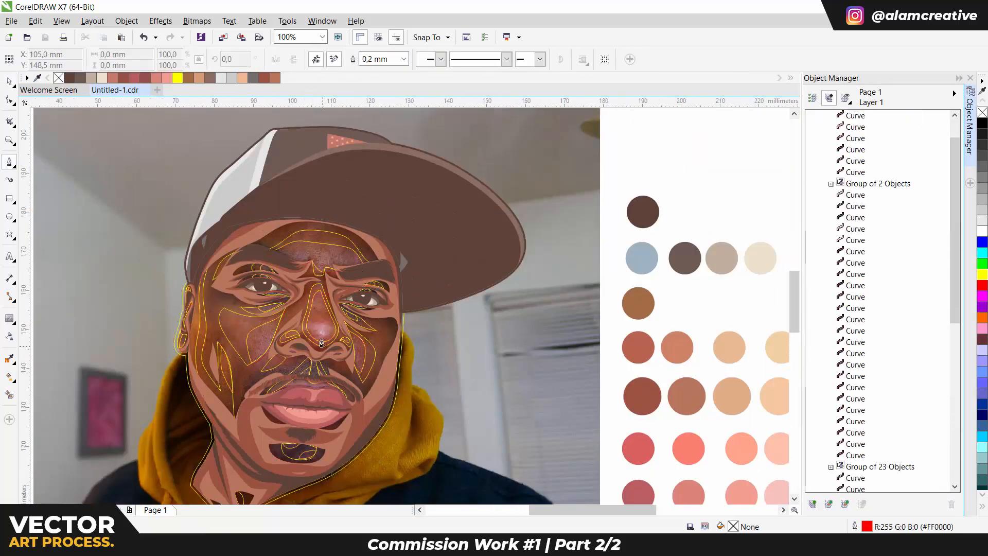
scroll(320, 333, "up", 2)
left_click_drag(290, 177, 204, 175)
left_click_drag(334, 321, 403, 332)
left_click_drag(395, 216, 353, 188)
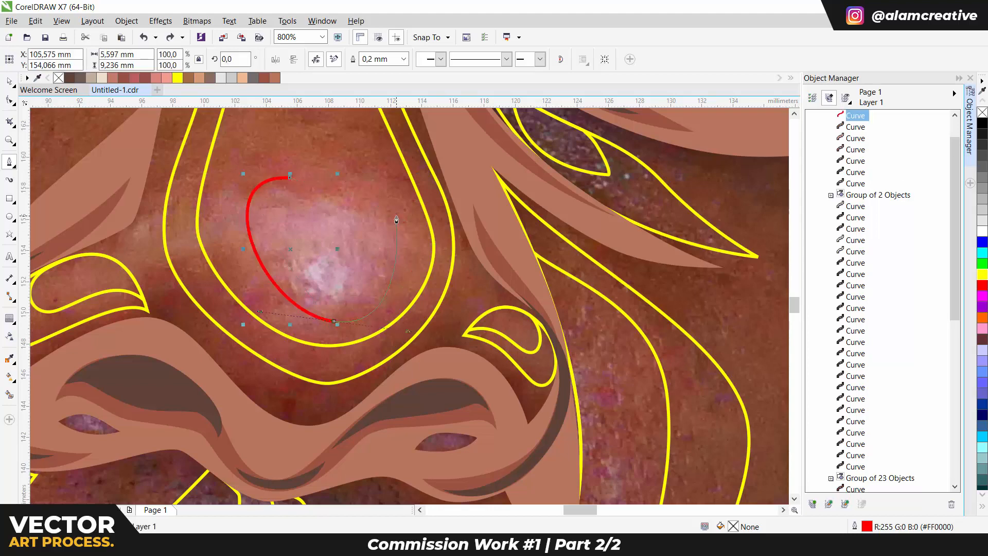
left_click_drag(331, 318, 331, 318)
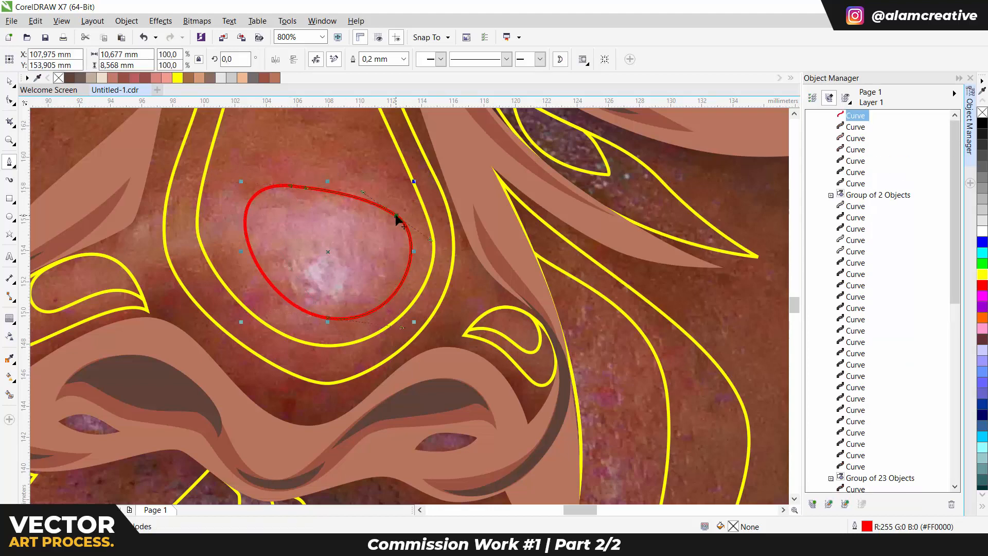
left_click_drag(396, 216, 398, 216)
Fill the outer face shading shapes with the brown and tan tones sampled from the colour circles.
scroll(413, 248, "down", 3)
left_click_drag(606, 296, 345, 278)
key("i")
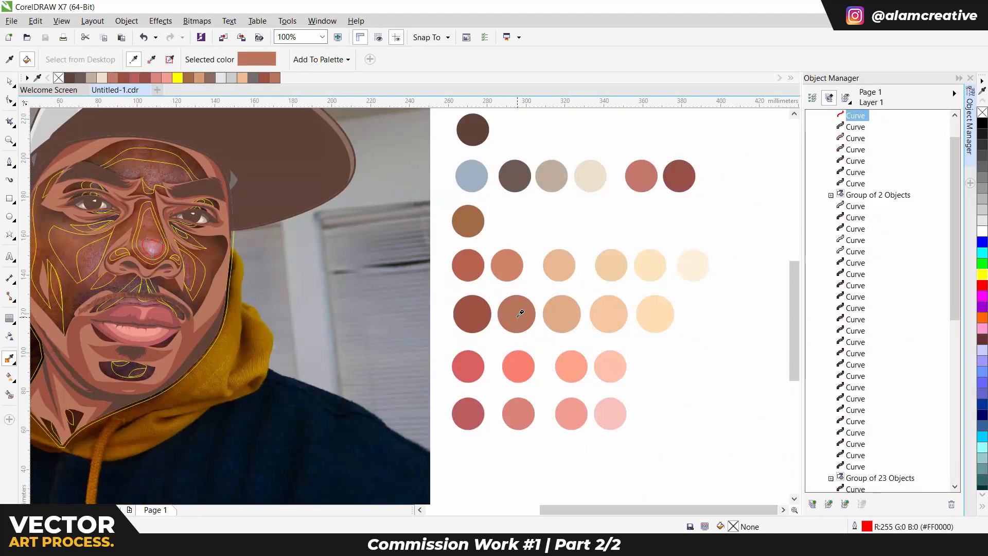
left_click(45, 245)
left_click_drag(67, 252, 101, 261)
Sample the peach tone #F5C8A1 from the colour circles and fill the larger yellow-outlined shading group with it.
left_click(647, 335, "shift")
scroll(77, 269, "up", 1)
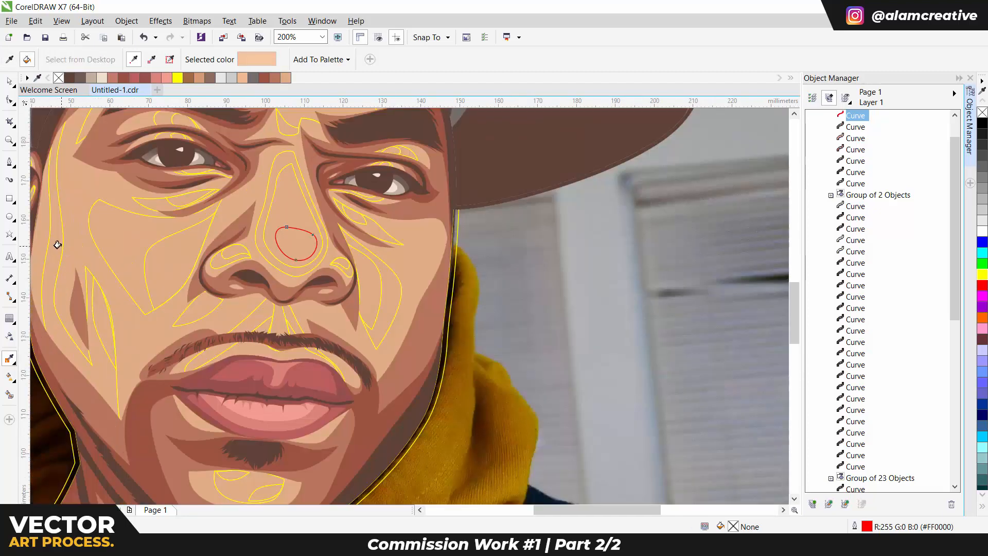
left_click(57, 245)
key("space")
left_click(91, 231)
left_click(297, 78)
Sample the light peach tone #FFDEB5 and fill the group of innermost shading shapes with it.
scroll(294, 242, "down", 1)
key("space")
left_click(674, 296)
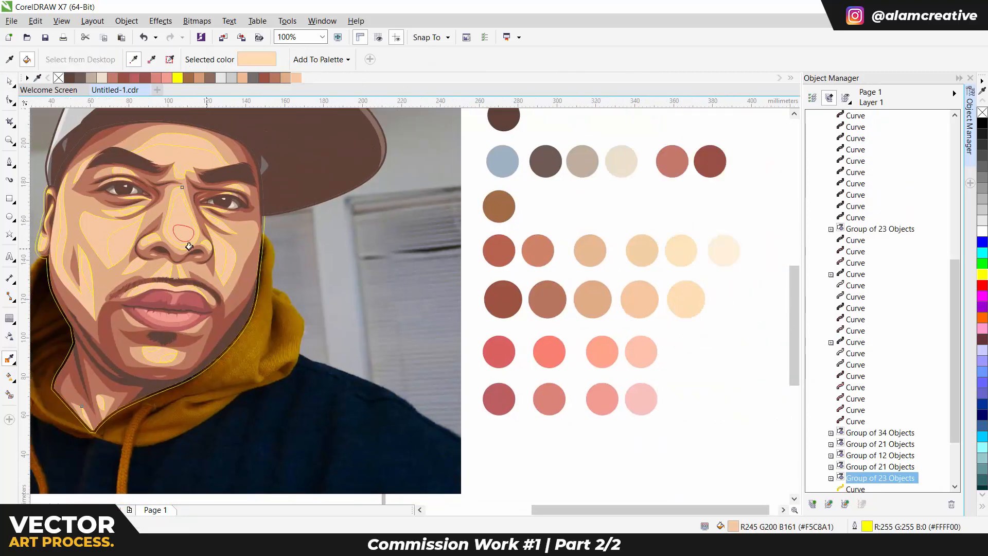
scroll(123, 229, "up", 1)
left_click(123, 237)
key("space")
left_click(137, 221)
left_click(304, 78)
Fill the nose-tip highlight with white and apply a uniform transparency to it.
left_click(249, 226)
left_click(982, 230)
left_click(9, 336)
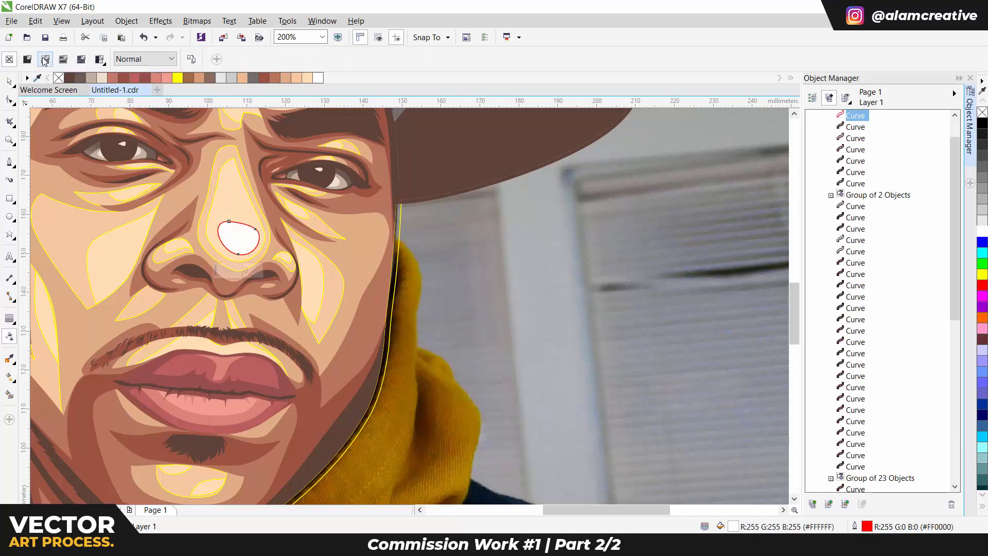
left_click(27, 59)
Refill the nose-tip highlight with its sampled blended cream colour #FFEFDB and remove its transparency.
key("i")
left_click(238, 233)
left_click(10, 336)
left_click(9, 59)
key("space")
Fill the outermost face contour with the dark brown document colour.
scroll(429, 270, "up", 2)
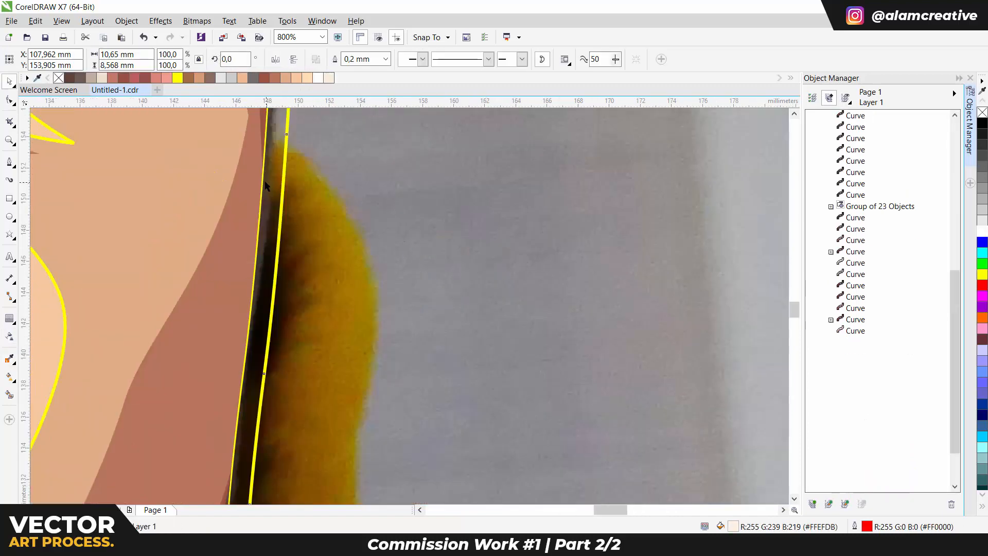
left_click(269, 309)
left_click(69, 78)
Select all the traced face shapes and remove their yellow outlines.
scroll(438, 303, "down", 4)
left_click_drag(321, 193, 519, 437)
key("ctrl+z")
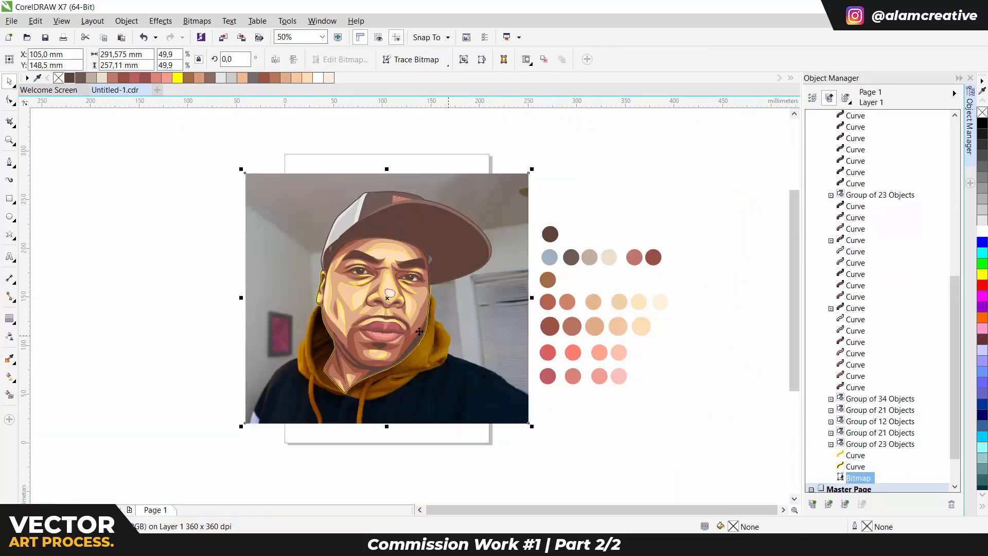
left_click_drag(297, 156, 472, 431)
key("Escape")
scroll(407, 276, "up", 2)
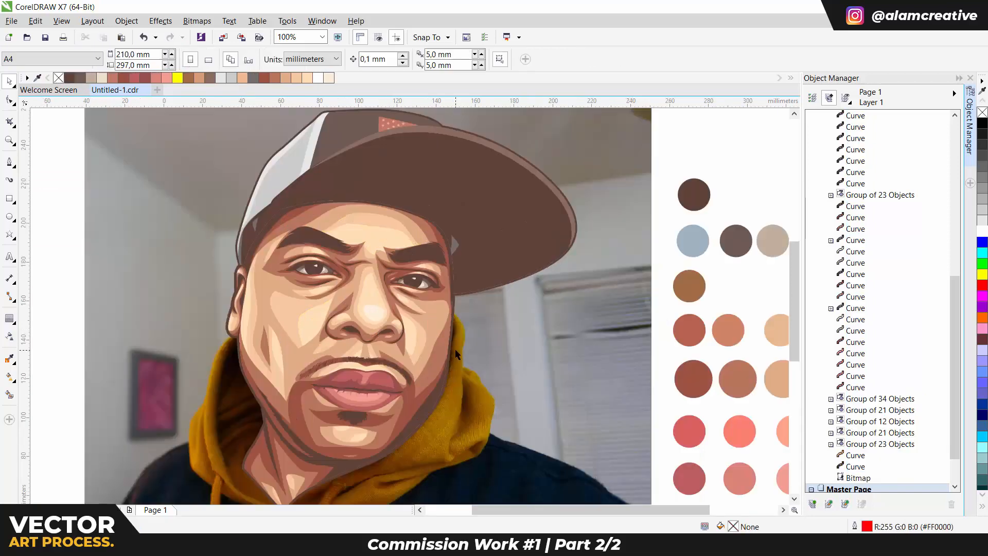
Apply a roughly vertical fountain fill to the tan base shape of the face.
left_click(298, 356)
scroll(300, 320, "down", 2)
key("g")
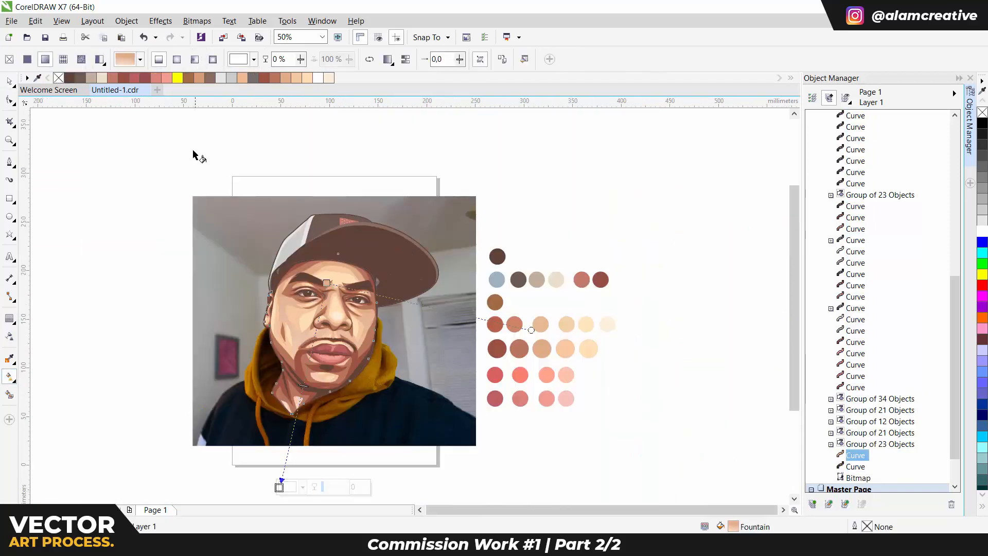
key("space")
Apply transparency to the brown shading shape around the mouth and chin.
left_click(377, 341)
scroll(332, 379, "up", 1)
left_click(292, 373, "ctrl")
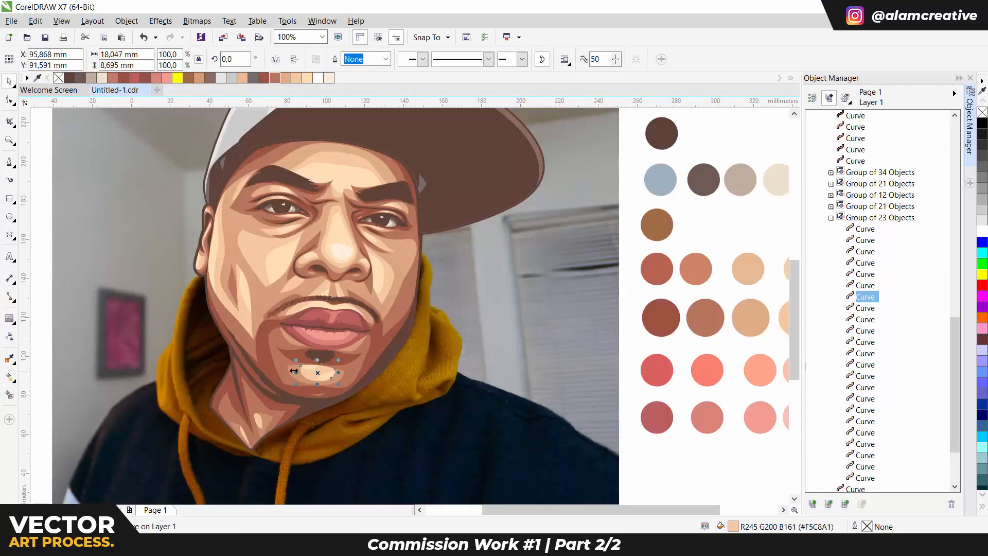
scroll(289, 372, "up", 1)
left_click(289, 347, "ctrl")
key("t")
key("space")
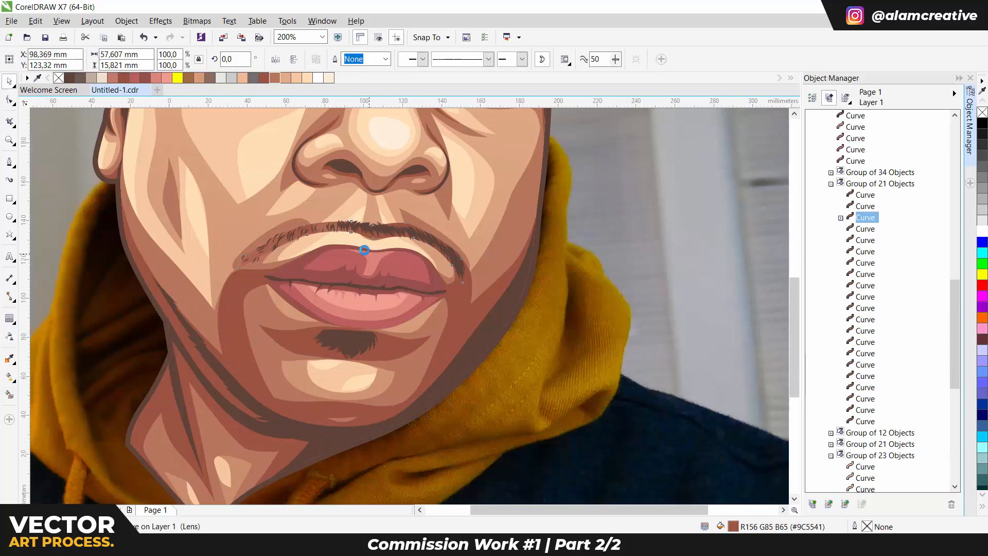
Fade two brown shading shapes around the upper lip and nose with linear transparency.
scroll(363, 250, "down", 1)
left_click(332, 218, "ctrl")
key("space")
left_click_drag(331, 196, 326, 233)
scroll(342, 185, "up", 1)
left_click(374, 222, "ctrl")
left_click_drag(412, 235, 279, 114)
key("space")
Apply a linear transparency to the brown cheek shadow on the left side of the nose.
left_click(357, 196)
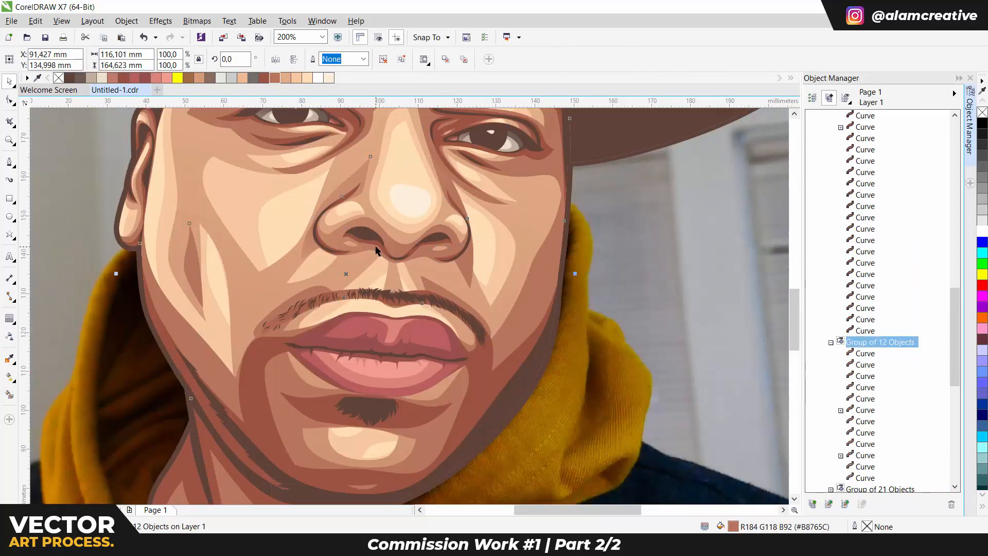
left_click(357, 194, "ctrl")
key("t")
left_click_drag(275, 229, 388, 180)
key("space")
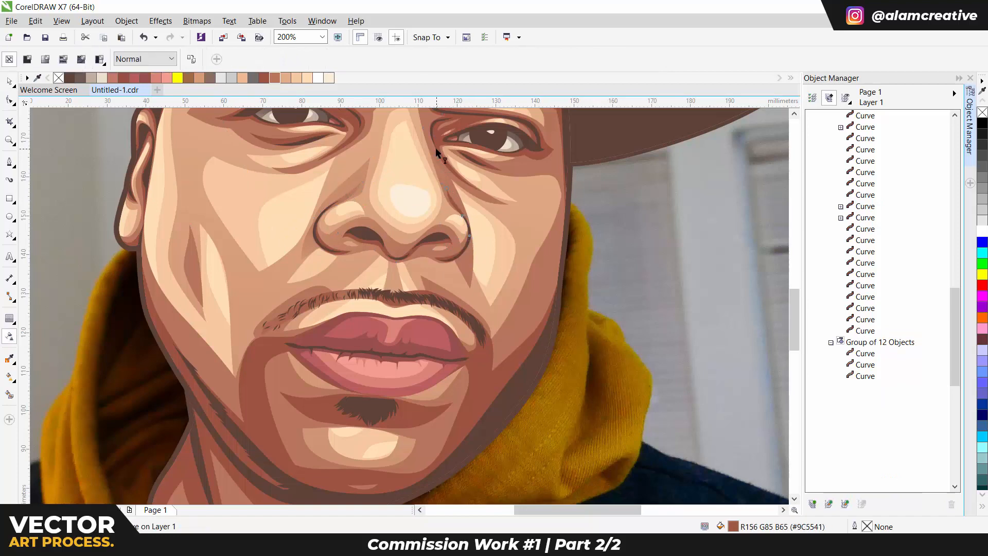
Apply transparency to the narrow brown shadow shape on the left-side cheek.
scroll(297, 270, "left", 2)
left_click(276, 270, "ctrl")
key("t")
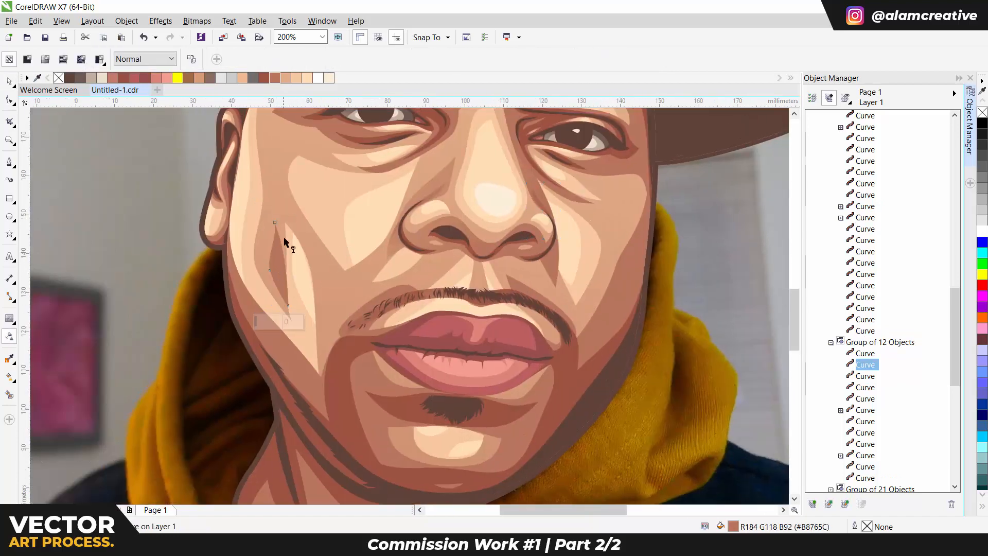
key("space")
right_click(274, 206)
key("Escape")
left_click_drag(287, 211, 288, 192)
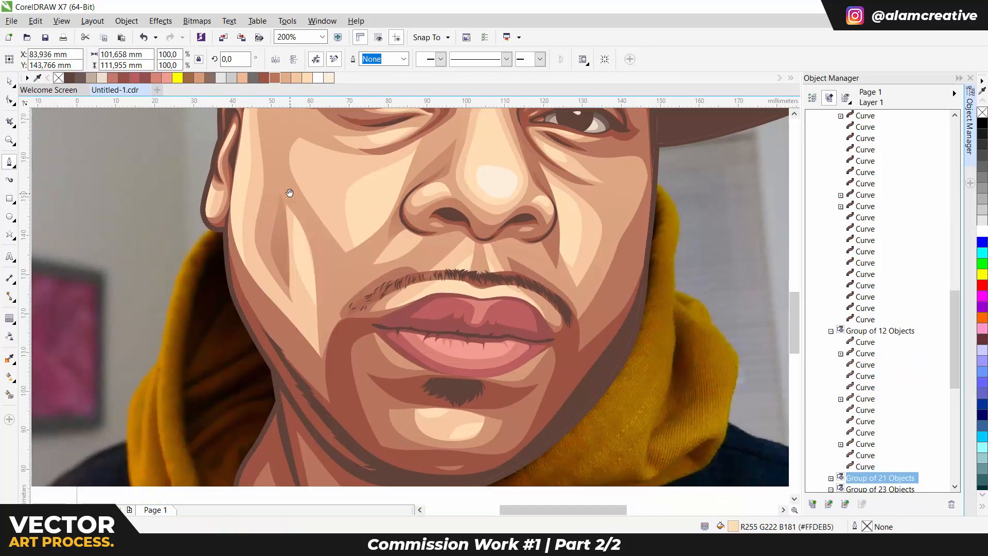
Apply a linear transparency at -83.5° to the reddish-brown shape along the right-side jaw.
key("Escape")
key("p")
key("F3")
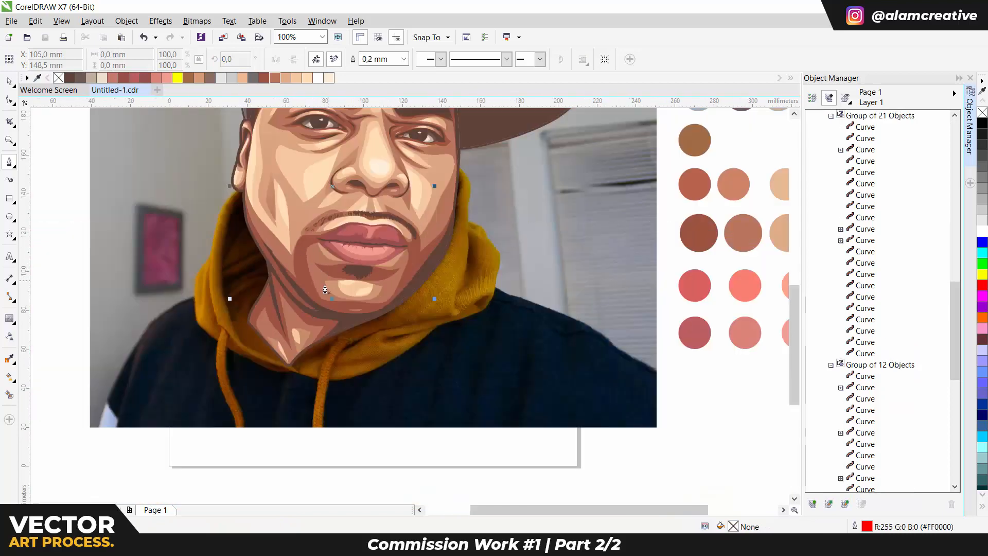
key("space")
left_click(313, 330)
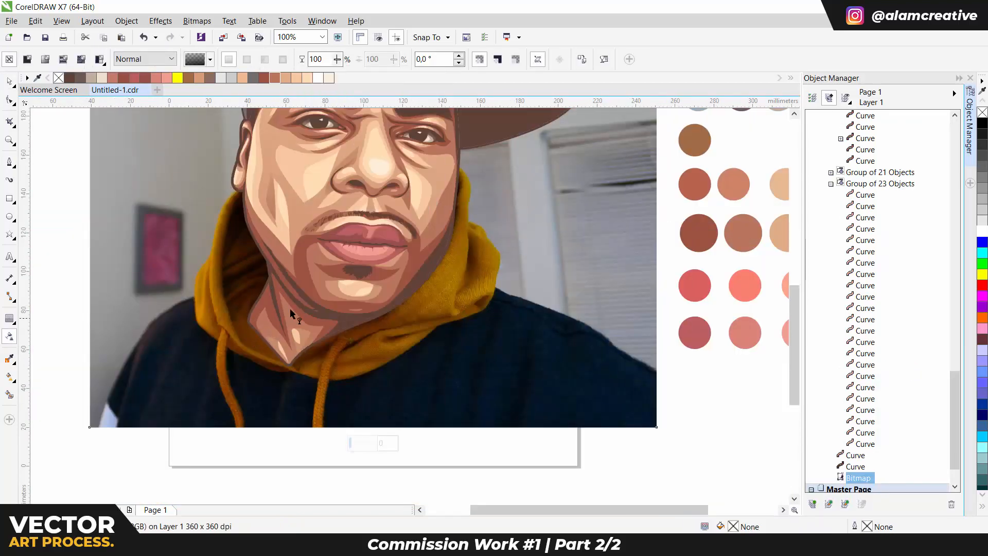
left_click(321, 240)
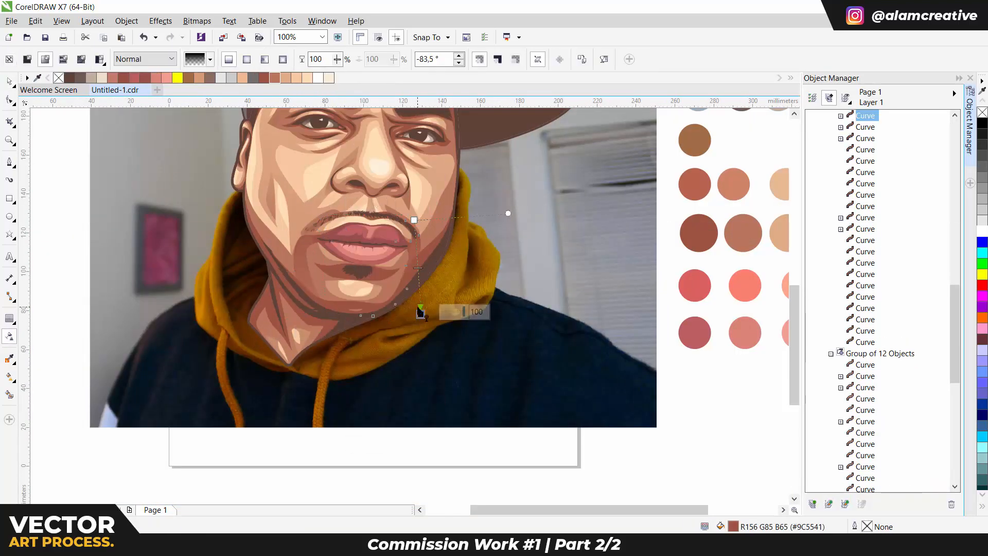
Fade the brown shape along the left-side face edge and the peach left-side cheek shapes with transparency.
left_click(322, 311)
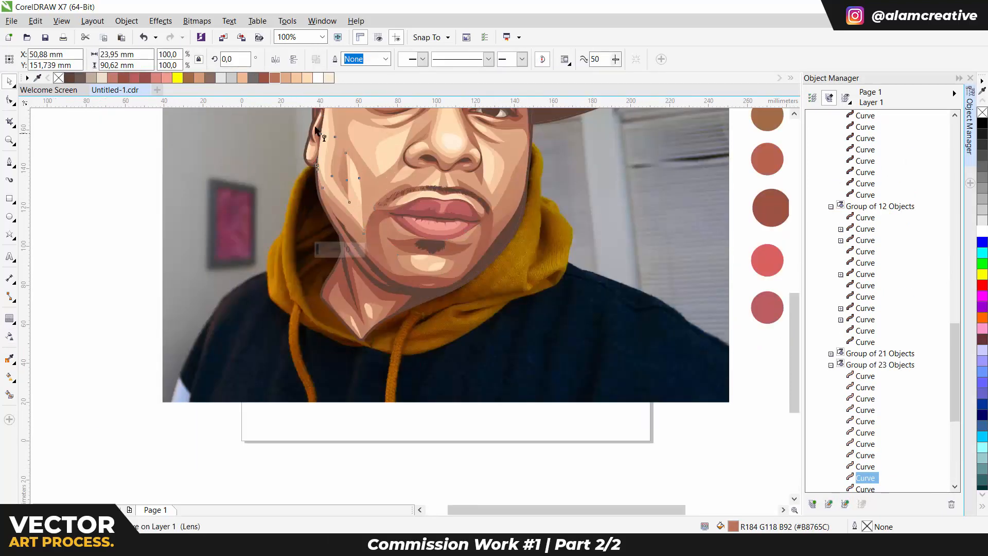
key("space")
left_click_drag(378, 169, 375, 192)
left_click(318, 192)
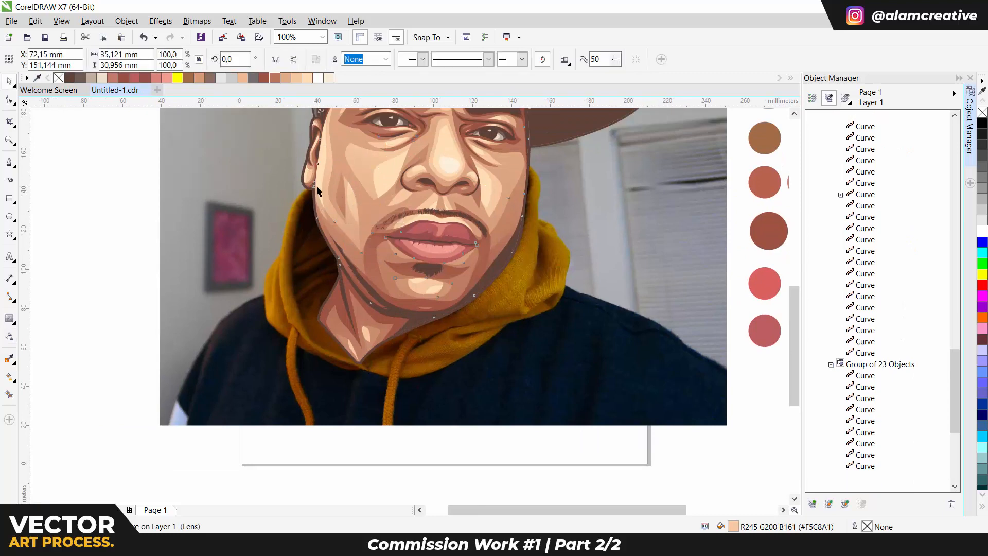
key("space")
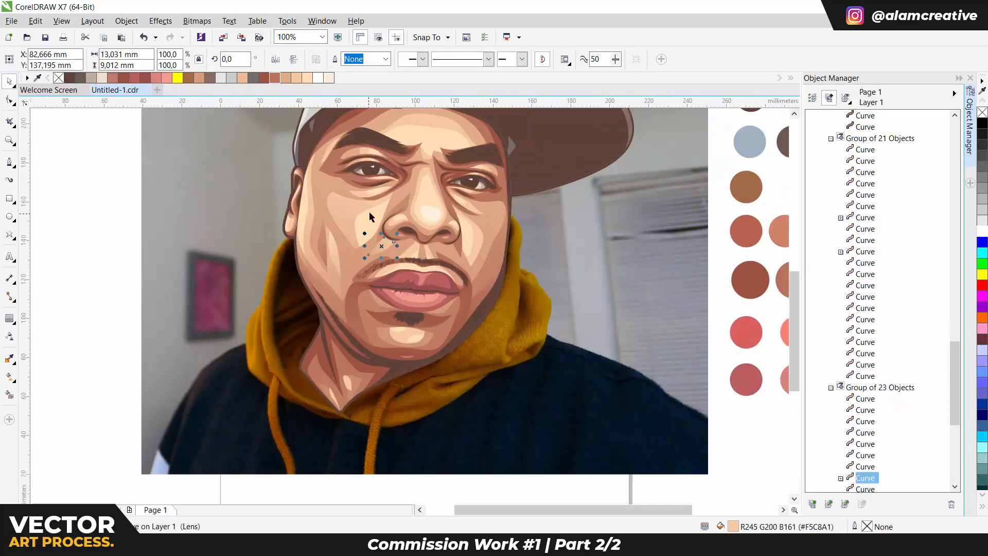
Apply transparency to the peach shading shape on the right-side cheek beside the nose.
left_click(484, 206)
key("space")
key("space")
left_click(460, 249)
key("space")
left_click(472, 248)
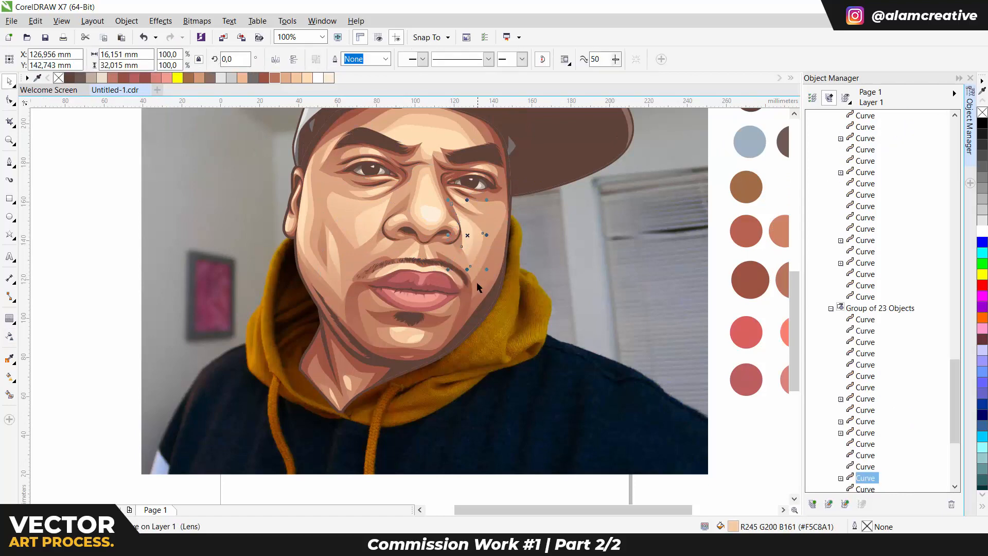
key("space")
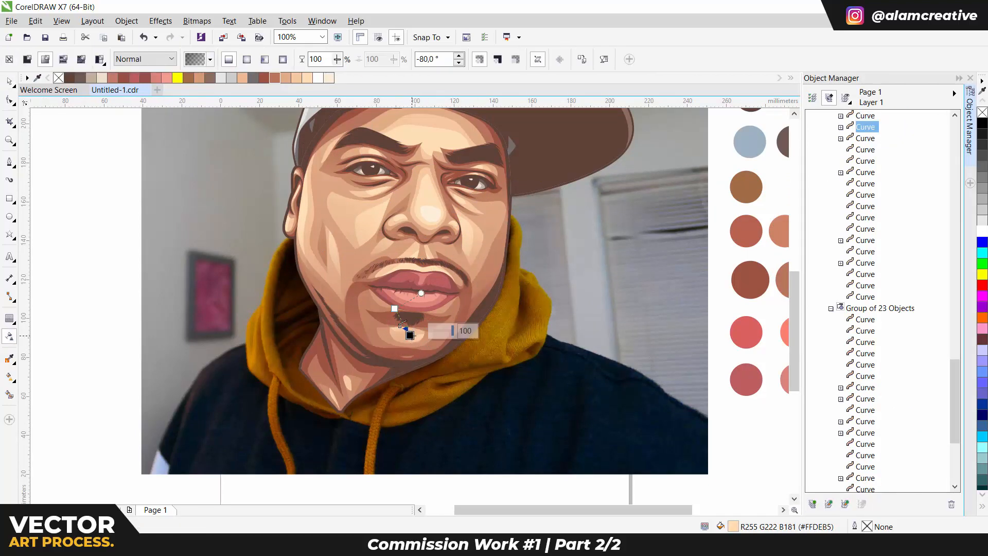
Apply a linear transparency at -80° to the light peach chin highlight.
left_click(411, 326)
key("space")
left_click_drag(394, 352, 410, 354)
key("ctrl+z")
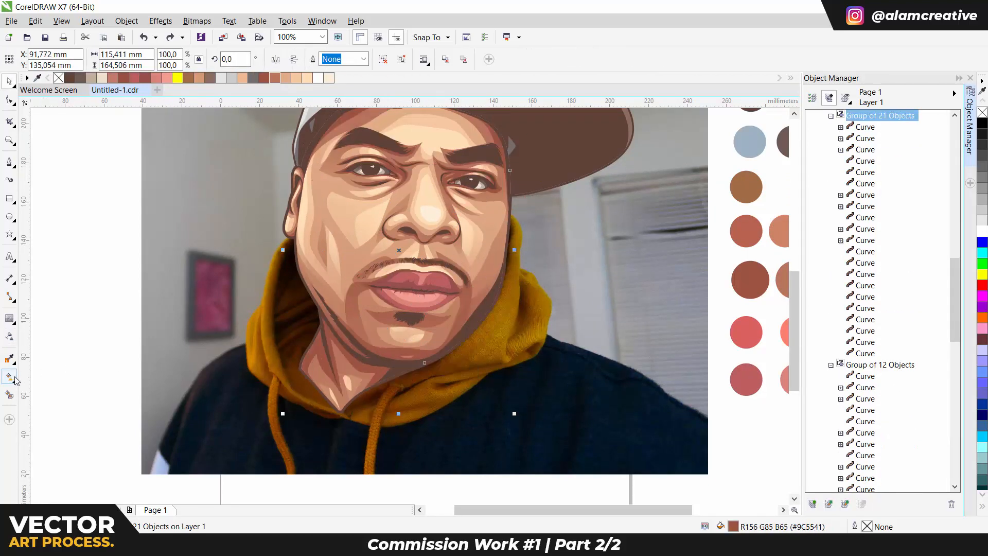
Apply a vertical fountain fill to the group of 21 reddish-brown shading shapes.
left_click(10, 377)
scroll(389, 294, "down", 1)
left_click_drag(393, 233, 412, 430)
key("space")
left_click_drag(494, 307, 238, 307)
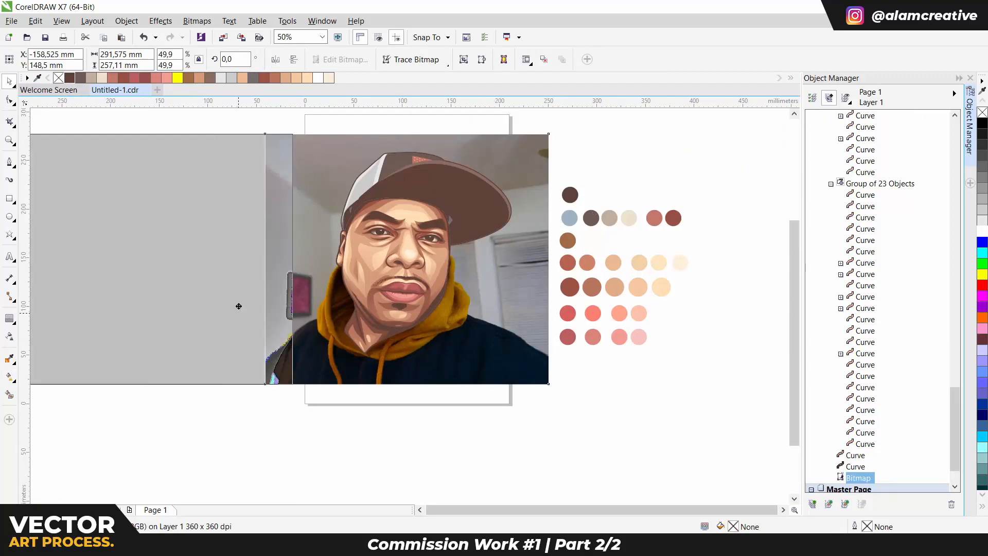
scroll(409, 320, "up", 1)
key("ctrl+z")
Fade the brown shading shapes on the neck with a linear transparency.
key("space")
left_click(322, 352)
left_click_drag(323, 349, 340, 367)
left_click(315, 372)
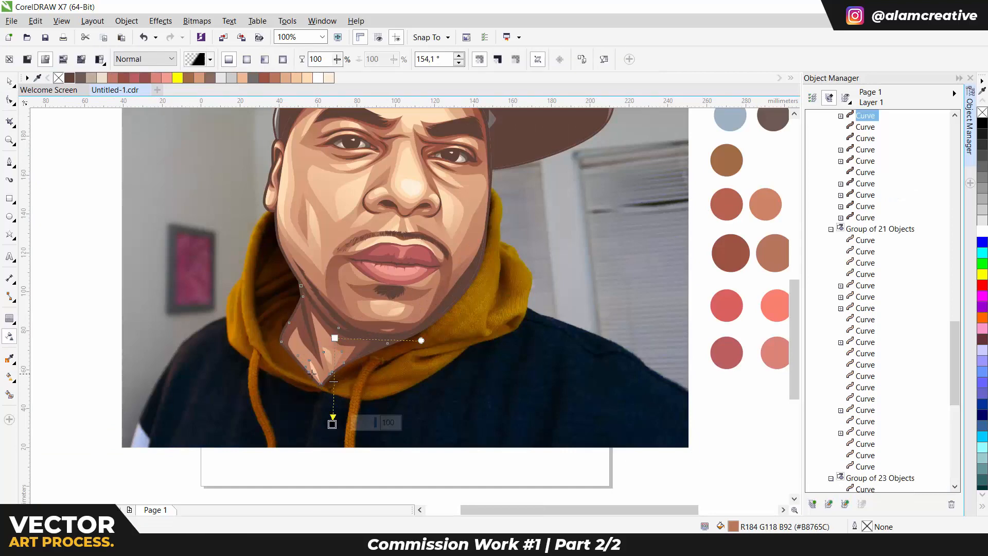
left_click(314, 367)
Readjust the linear transparency of the reddish-brown shape along the right-side jaw.
left_click(369, 260)
left_click(431, 283)
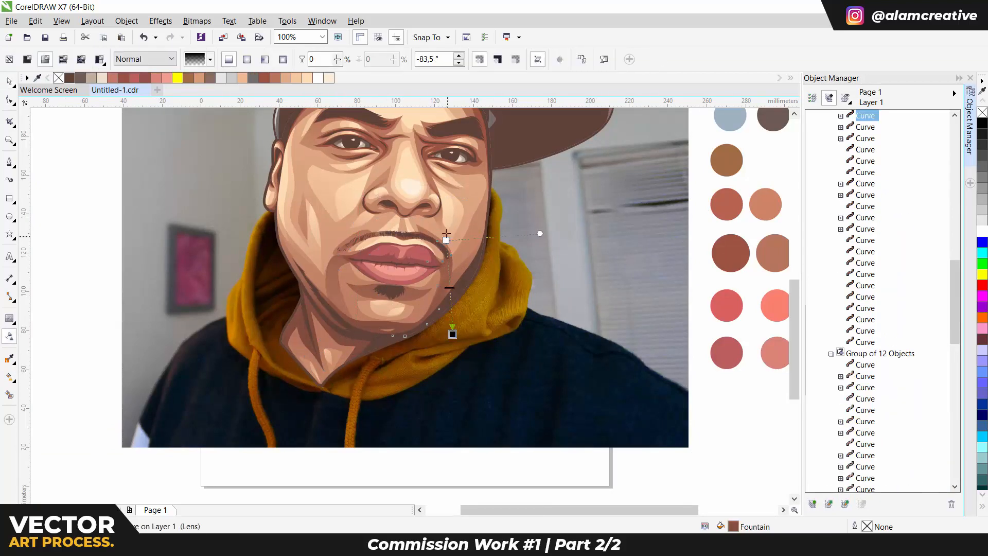
left_click(417, 292)
key("space")
Fade the brown shading shape around the moustache with a linear transparency.
scroll(343, 198, "up", 1)
left_click(372, 282)
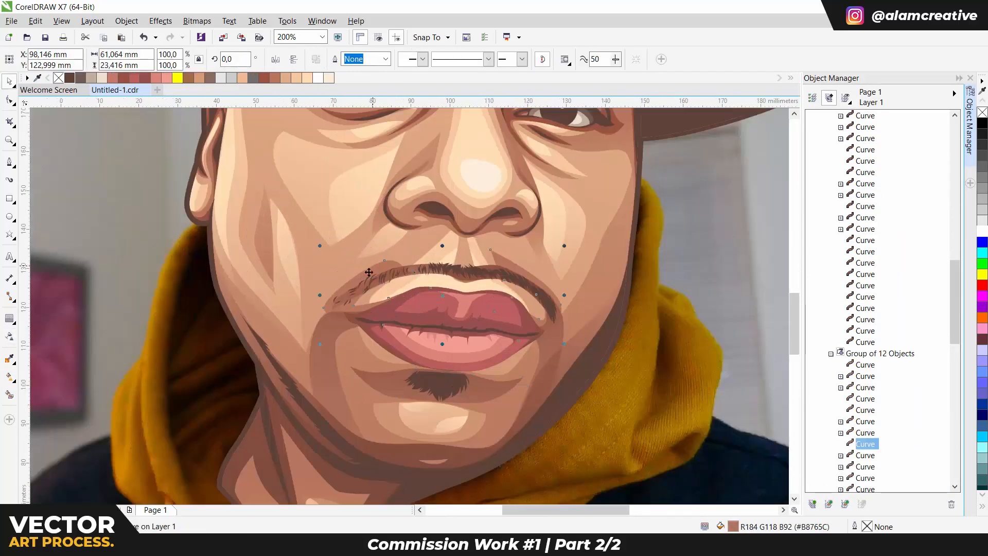
key("space")
left_click_drag(436, 323, 434, 202)
key("space")
Refine the edge of the reddish-brown shading shape beneath the nostrils.
left_click(443, 260)
key("space")
key("space")
left_click(452, 227)
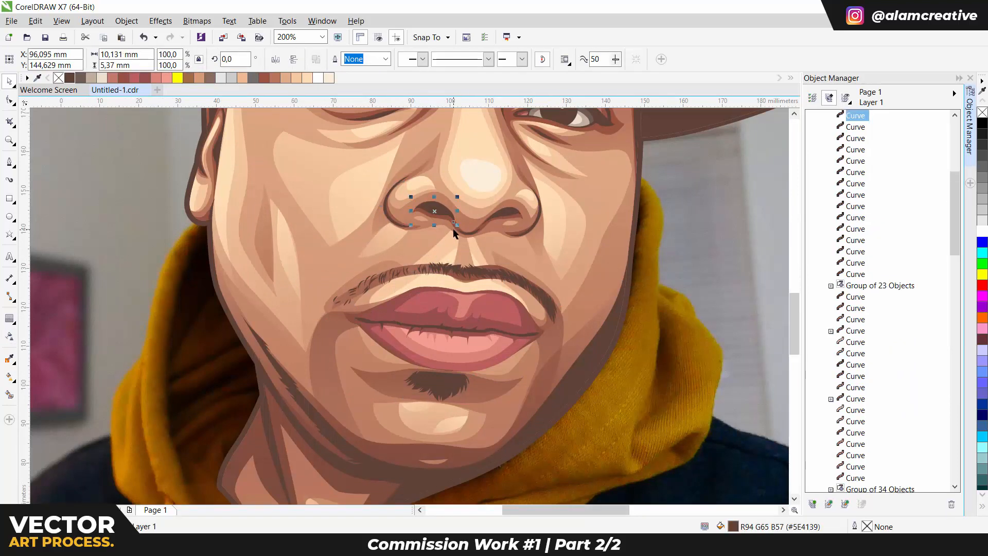
left_click(518, 229)
key("space")
key("space")
key("space")
key("space")
scroll(451, 209, "up", 3)
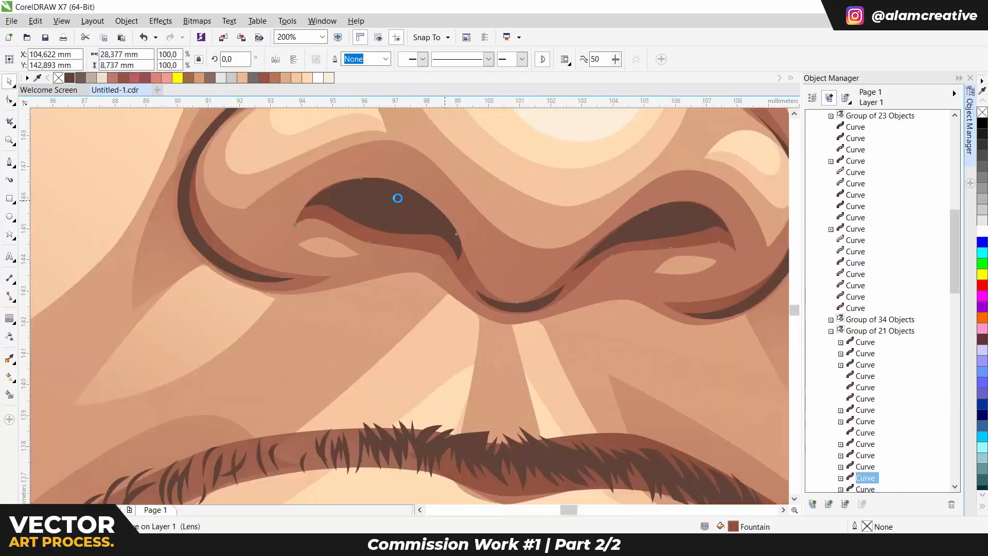
key("p")
left_click_drag(222, 170, 220, 164)
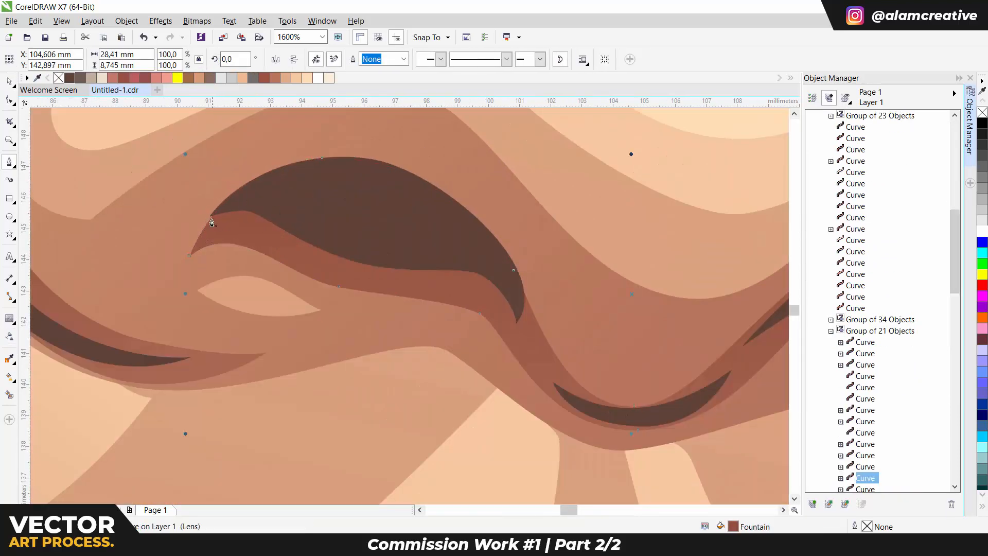
Draw a curved outline about 10 × 6 mm over the upper rim of the left nostril.
left_click(212, 217)
left_click_drag(351, 144, 464, 147)
left_click_drag(517, 322, 470, 396)
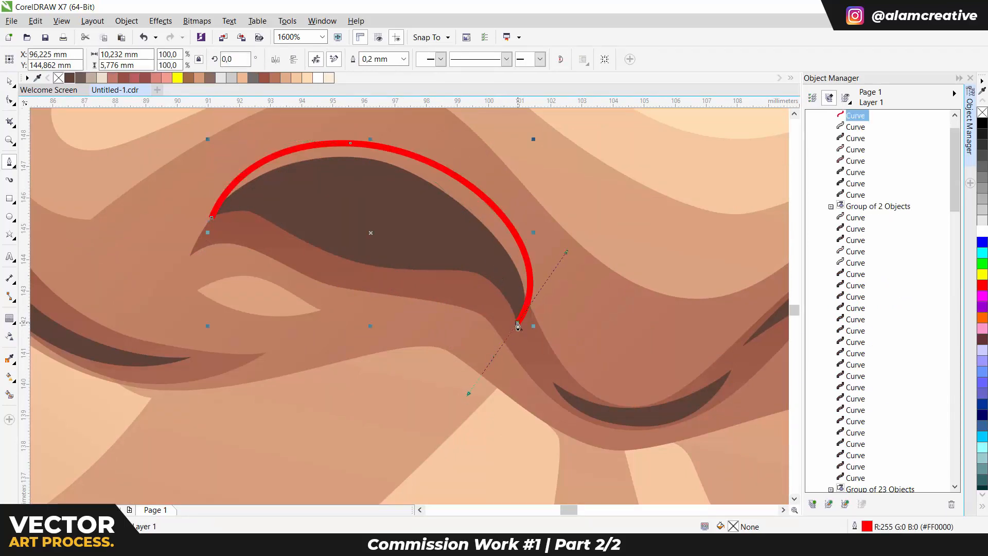
Place the rim shape behind the dark left nostril and fill it with light tan R225 G173 B136.
right_click(361, 177)
mouse_move(427, 355)
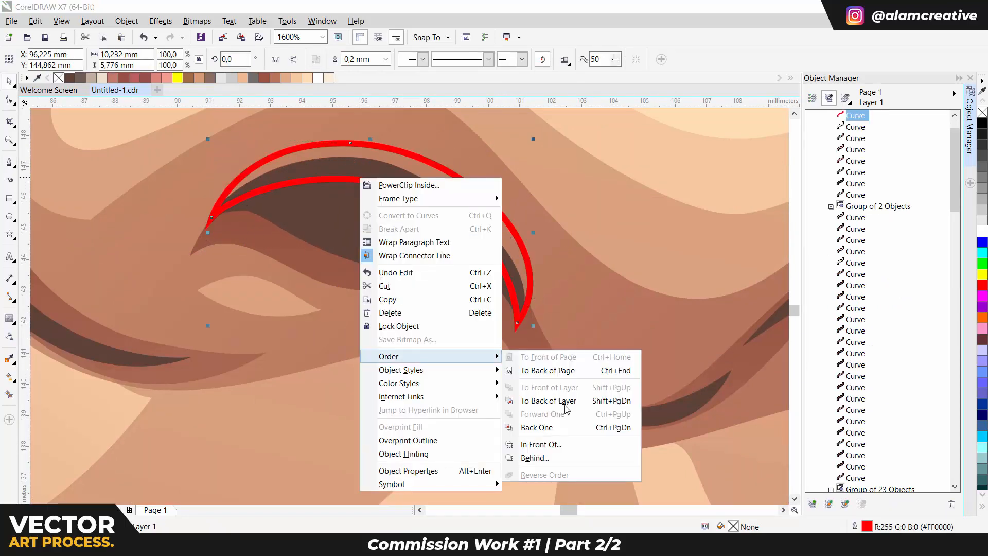
left_click(537, 459)
left_click(387, 213)
left_click(297, 77)
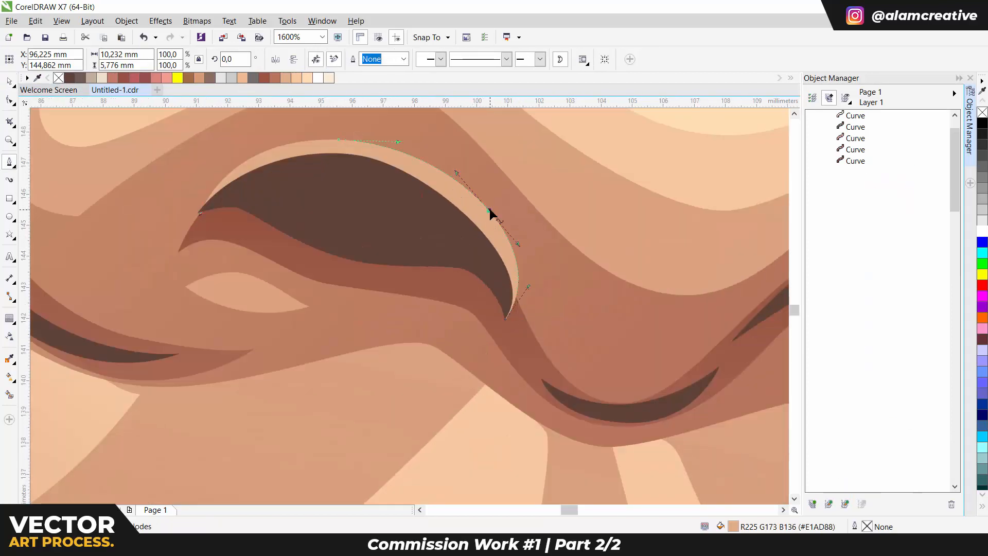
left_click_drag(489, 209, 485, 208)
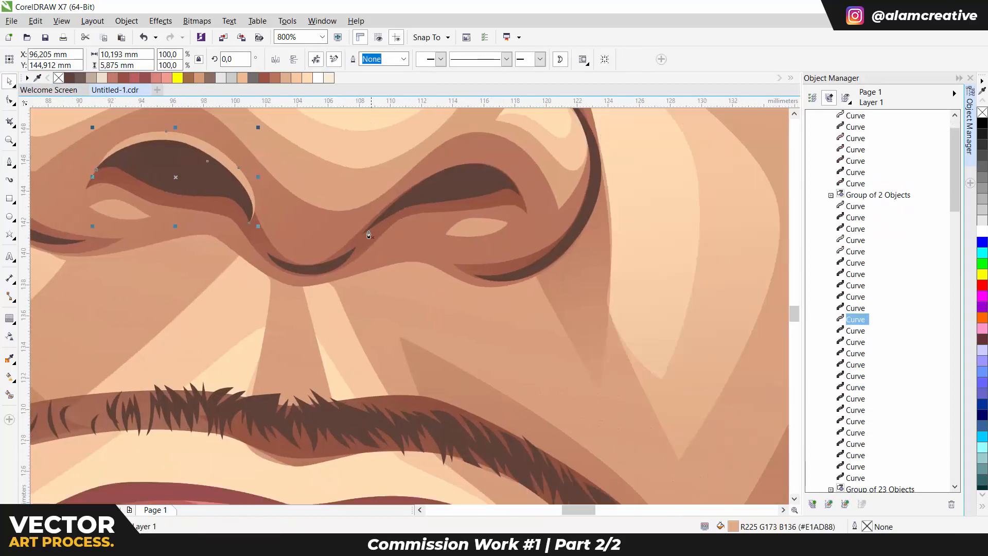
Draw a matching rim shape over the right nostril and combine it with the left one.
left_click(364, 233)
left_click_drag(516, 150, 510, 144)
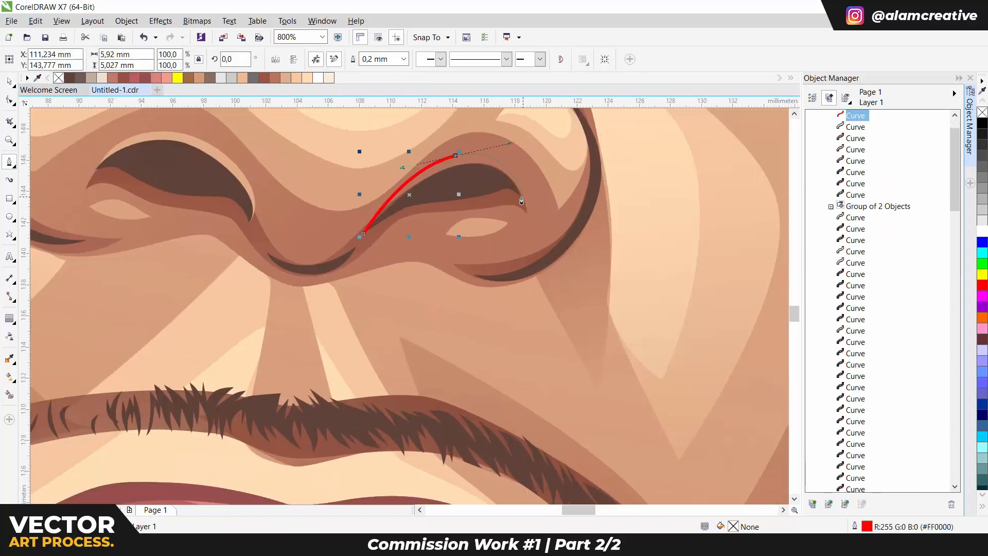
left_click(364, 234)
key("space")
left_click(238, 172, "shift")
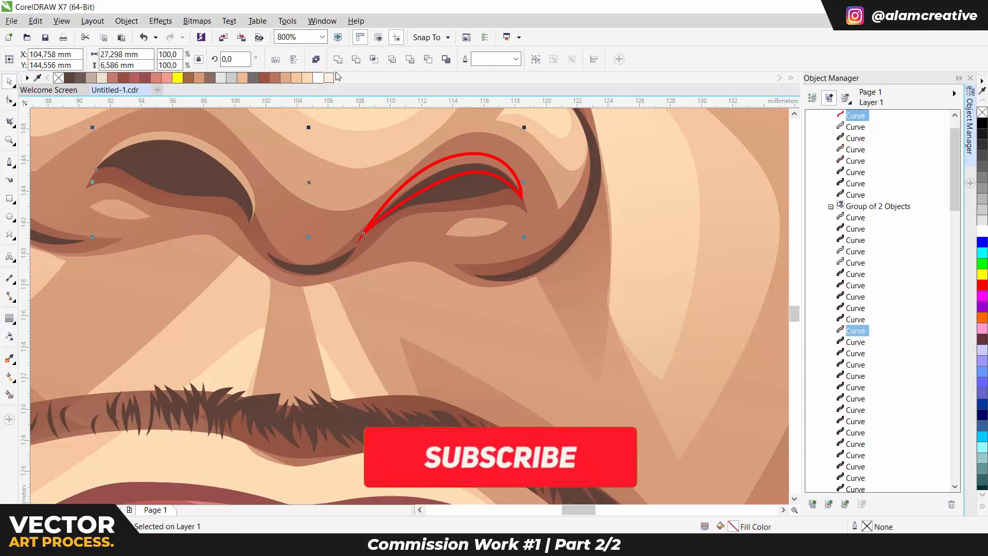
key("ctrl+l")
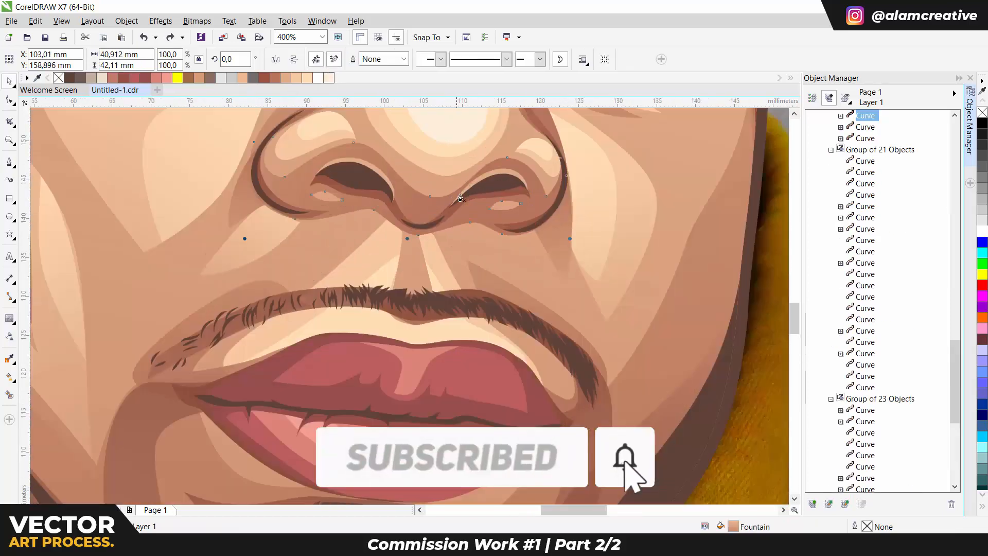
left_click_drag(430, 196, 427, 193)
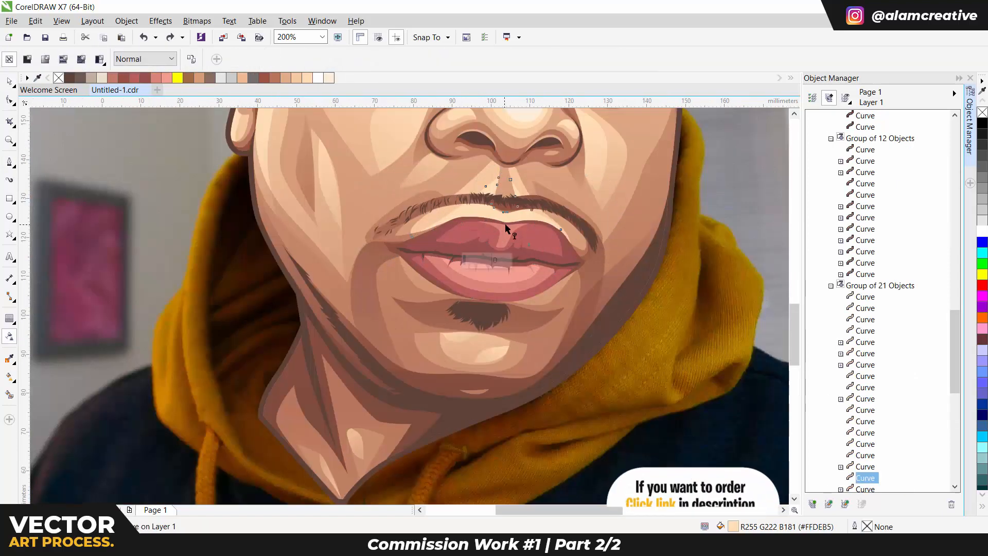
Fade the peach highlights between the upper lip and the nose with linear transparencies, the R245 G200 B161 one at about 94°.
left_click(509, 224)
key("space")
left_click(510, 225, "ctrl")
key("space")
left_click_drag(508, 224, 503, 163)
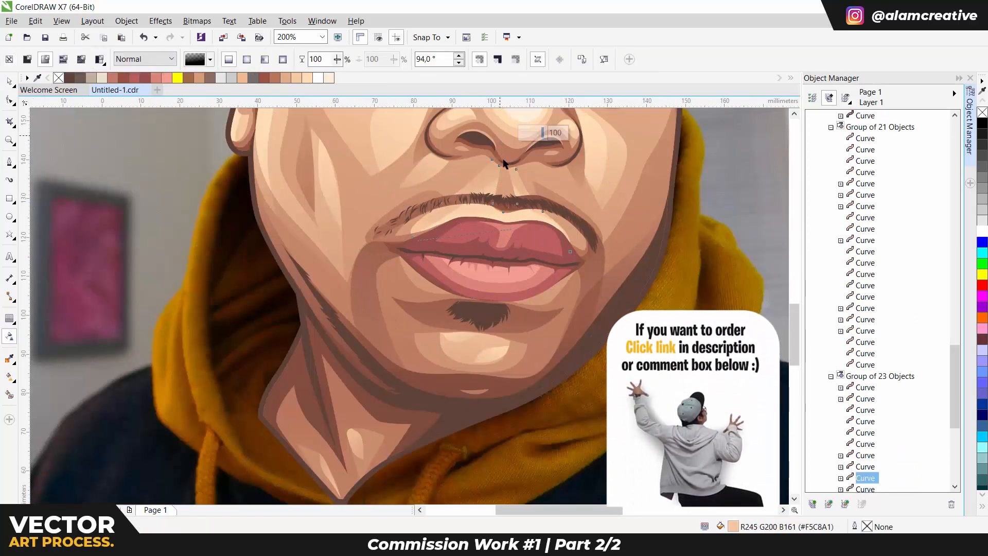
key("space")
left_click(529, 197, "ctrl")
key("space")
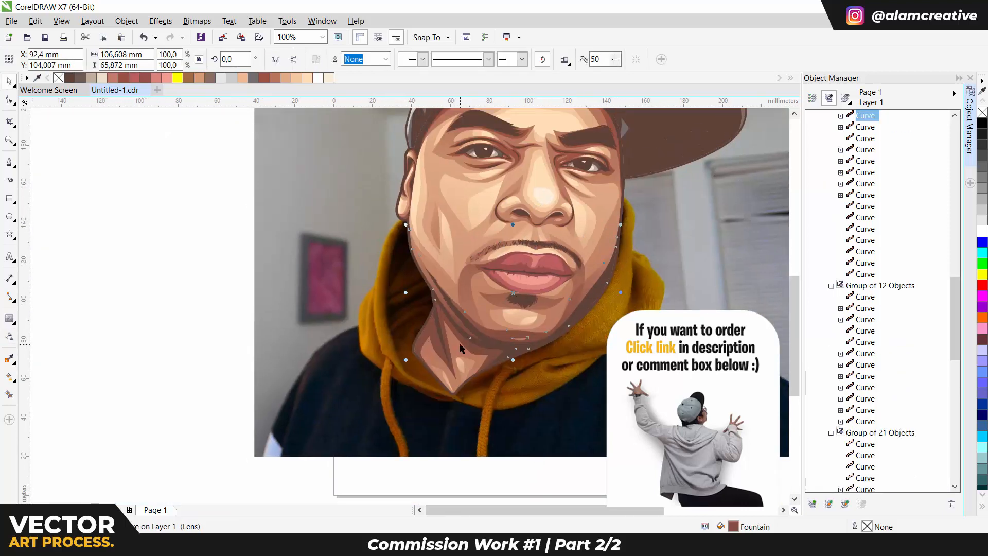
Fade the reddish-brown neck shape downward with a linear transparency.
key("space")
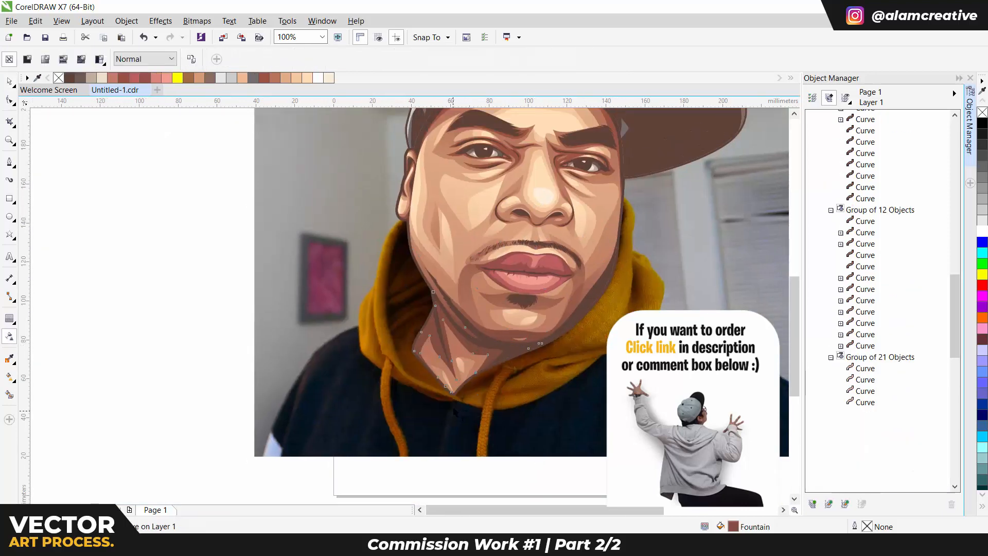
left_click_drag(468, 335, 453, 410)
key("space")
Soften the light peach highlights on the left cheek with linear transparency.
left_click_drag(456, 231, 462, 322)
left_click(462, 322, "ctrl")
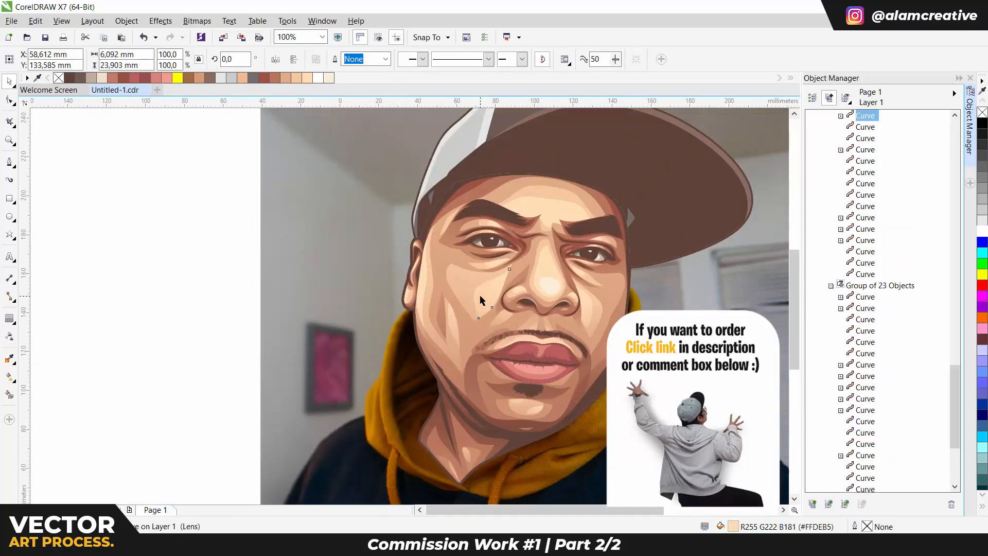
left_click(469, 283, "ctrl")
key("space")
key("space")
scroll(633, 257, "up", 1)
Fade the shading shapes beside and below the right eye with linear transparencies.
left_click(598, 269, "ctrl")
key("space")
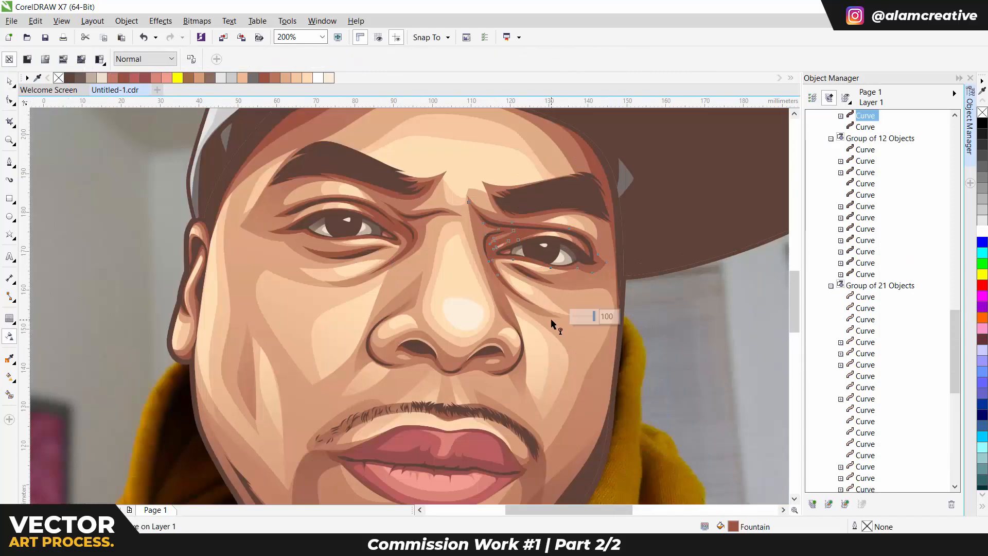
key("space")
left_click(540, 282, "ctrl")
key("space")
key("space")
left_click(514, 302, "ctrl")
key("space")
key("space")
Try a linear transparency on the reddish-brown shape under the left eye and undo it.
left_click_drag(400, 256, 466, 319)
left_click(490, 264, "ctrl")
key("space")
left_click(484, 278)
left_click_drag(484, 279, 418, 287)
key("space")
key("ctrl+z")
key("ctrl+z")
key("space")
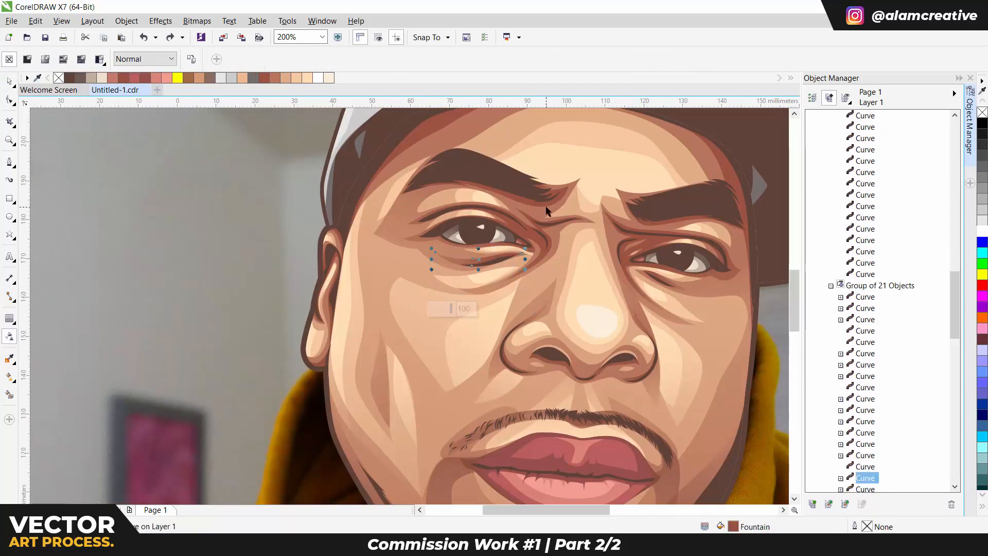
Move the reference photo aside to compare it with the portrait, and undo the move.
key("space")
left_click(541, 194, "ctrl")
scroll(537, 208, "down", 1)
left_click(659, 253)
key("space")
scroll(659, 254, "down", 1)
key("space")
left_click_drag(695, 271, 494, 271)
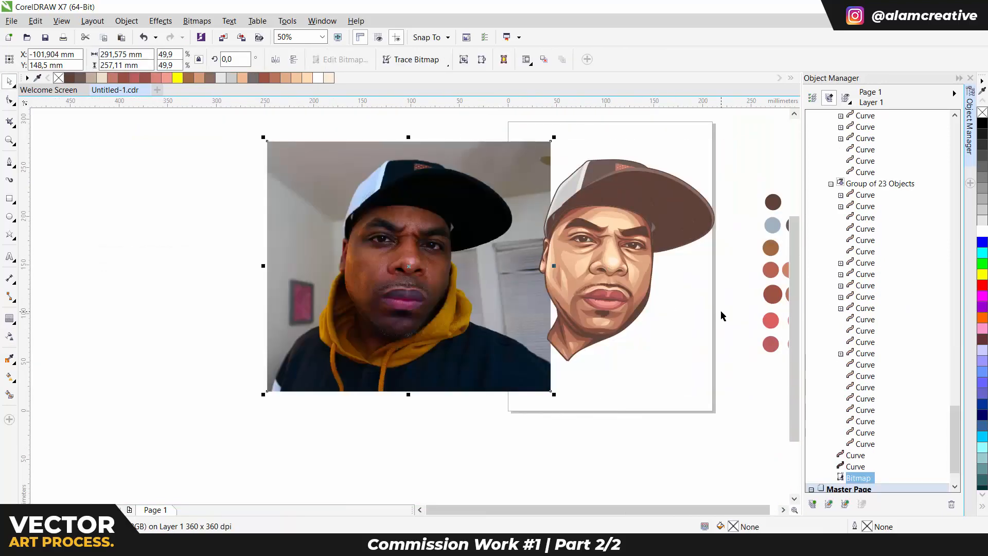
key("ctrl+z")
Readjust the linear transparency of the peach R245 G200 B161 highlight on the cheek beside the nose.
scroll(598, 270, "up", 1)
left_click(566, 295, "ctrl")
key("space")
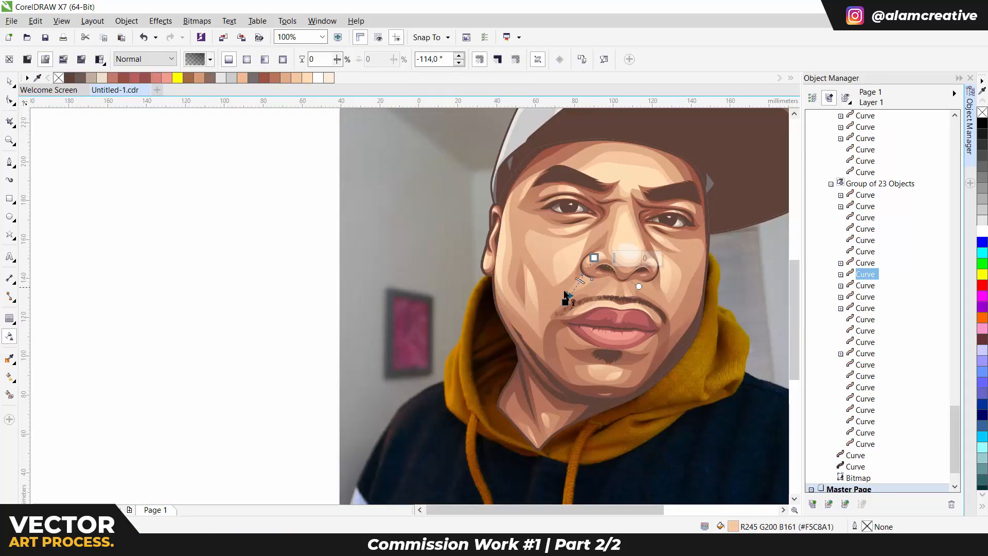
Reshape the narrow brown R184 G118 B92 shadow on the left cheek.
key("space")
left_click(524, 299, "ctrl")
key("p")
scroll(526, 307, "up", 2)
scroll(520, 308, "down", 1)
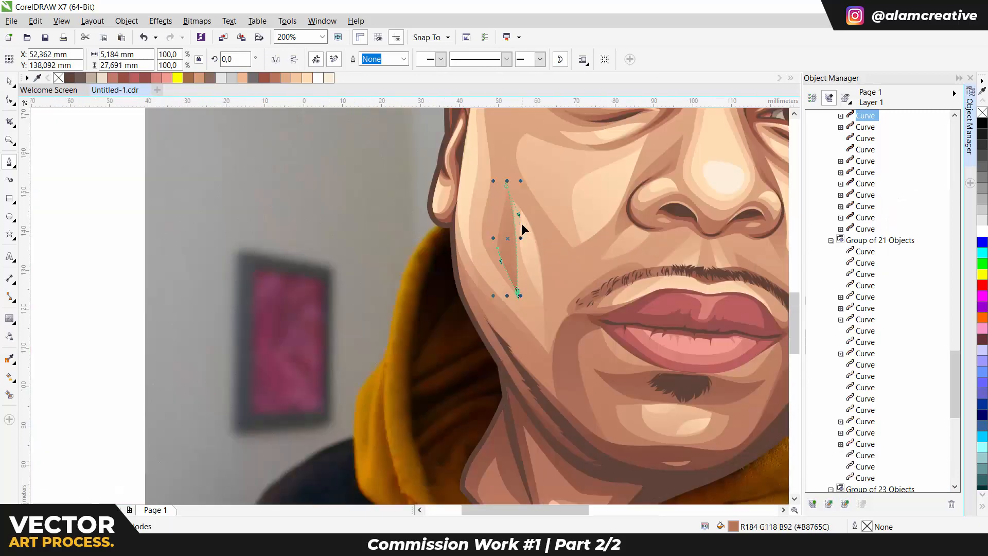
scroll(499, 254, "down", 1)
key("space")
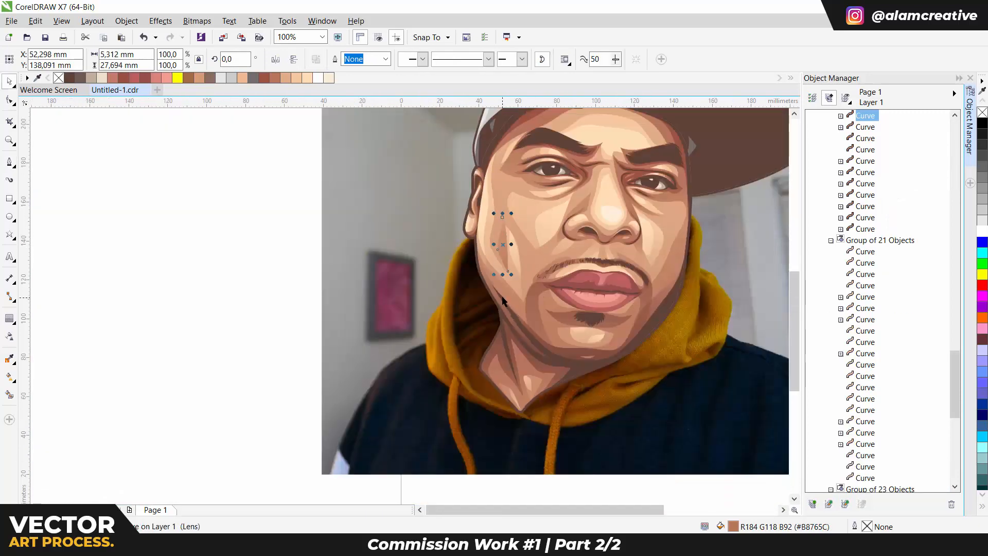
Shift the reference photo out from behind the portrait for another check, and undo the shift.
left_click(538, 328, "ctrl")
scroll(632, 237, "down", 1)
left_click_drag(711, 265, 477, 266)
key("p")
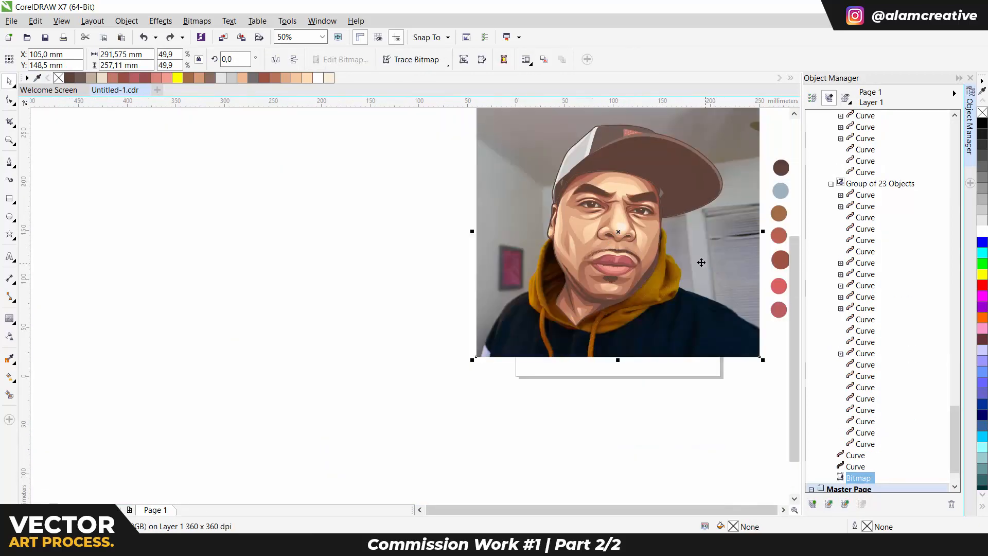
key("ctrl+z")
key("p")
Readjust the linear transparency of the light peach R255 G222 B181 highlight on the left cheek.
scroll(620, 252, "up", 1)
left_click(533, 204)
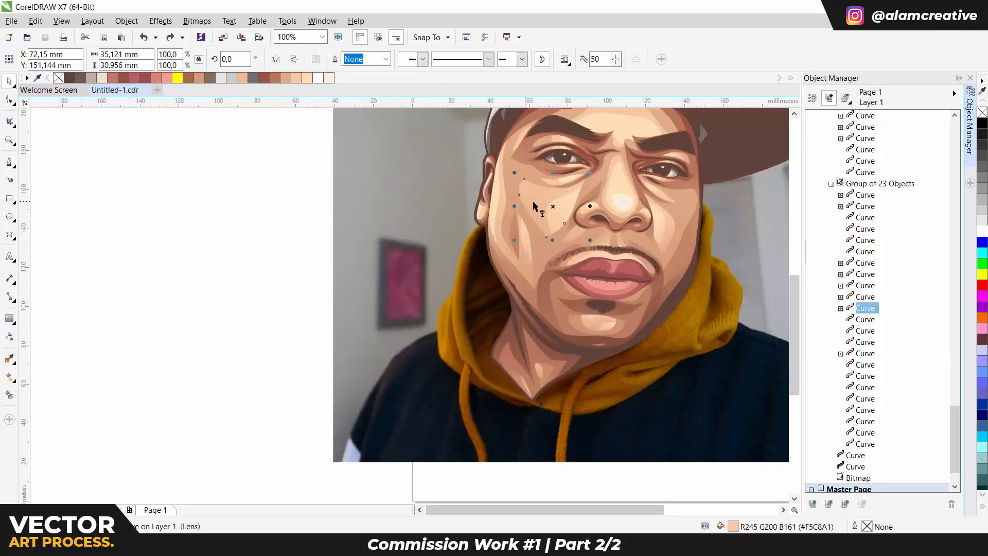
key("space")
key("space")
left_click(525, 231)
key("space")
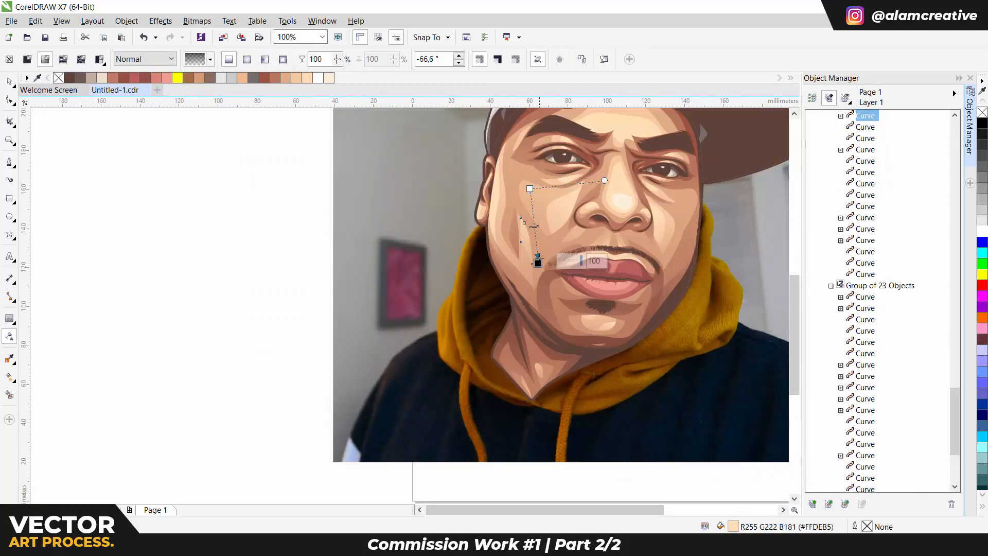
left_click(535, 259)
key("space")
Trace the inner edge of a highlight along the left side of the face from the jaw up to the temple.
scroll(501, 260, "up", 1)
key("p")
left_click(516, 325)
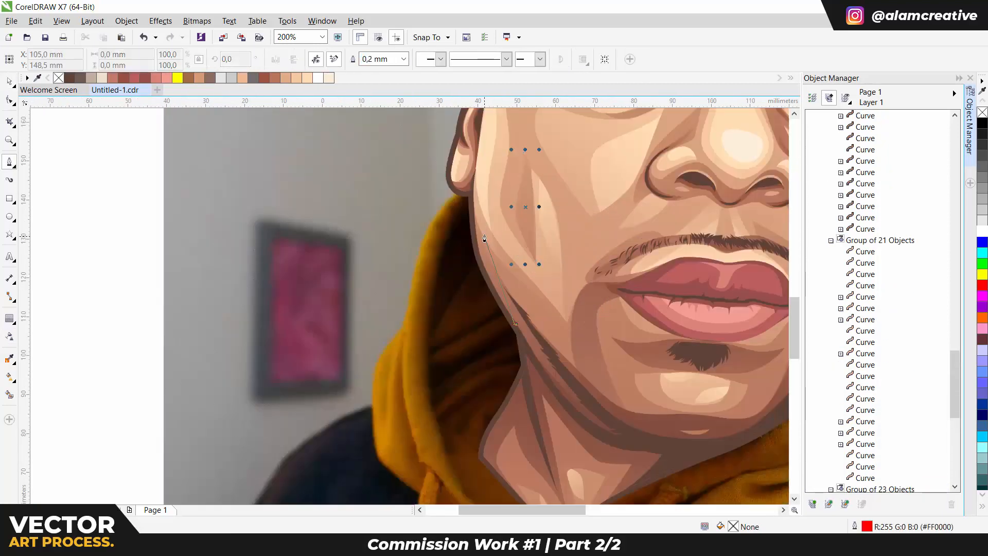
left_click_drag(484, 225, 483, 181)
left_click_drag(467, 268, 453, 385)
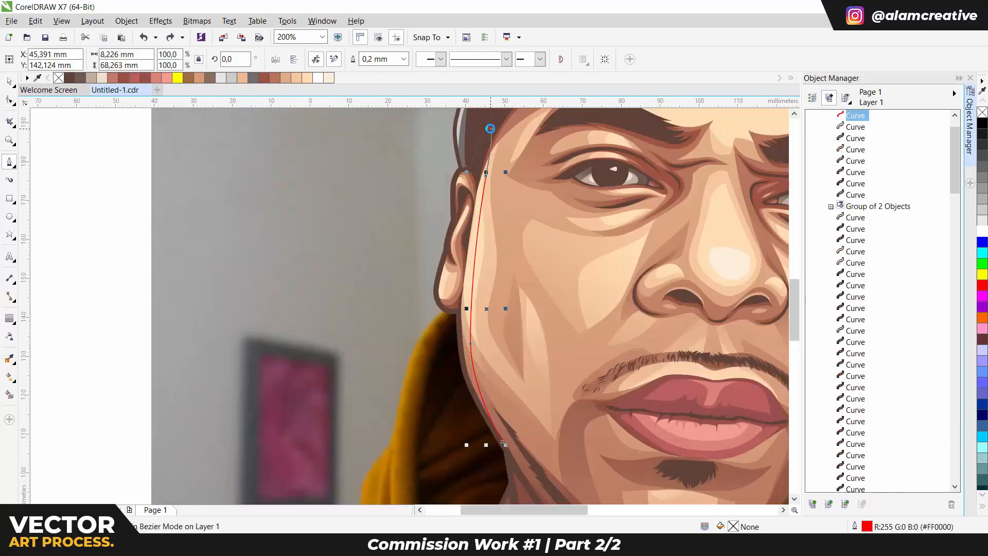
key("ctrl+z")
Continue the highlight outline past the ear and close it outside the left jaw, about 12 × 81 mm overall.
scroll(474, 206, "up", 2)
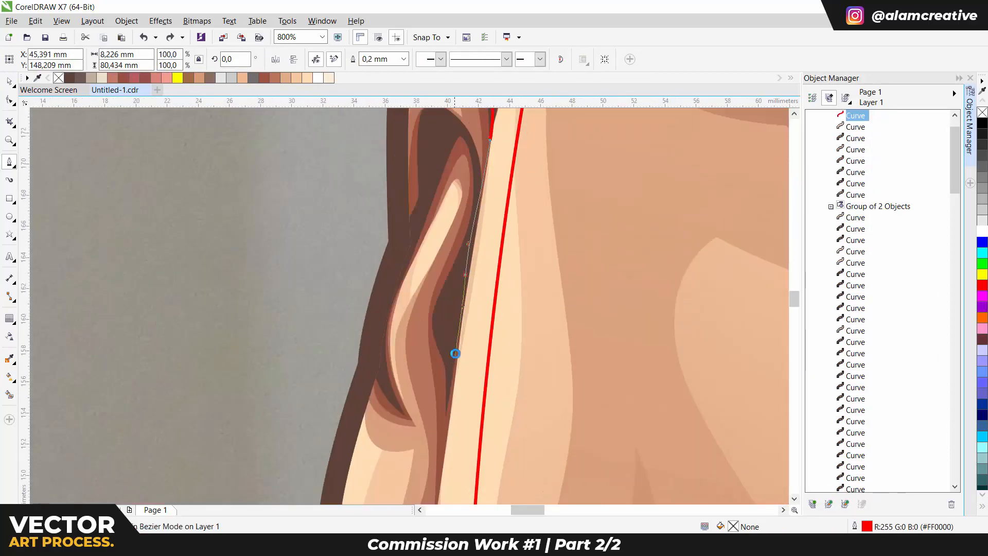
left_click_drag(455, 354, 479, 151)
left_click_drag(463, 319, 456, 368)
left_click_drag(457, 368, 465, 198)
left_click_drag(443, 282, 443, 329)
scroll(422, 193, "down", 1)
left_click_drag(446, 360, 464, 413)
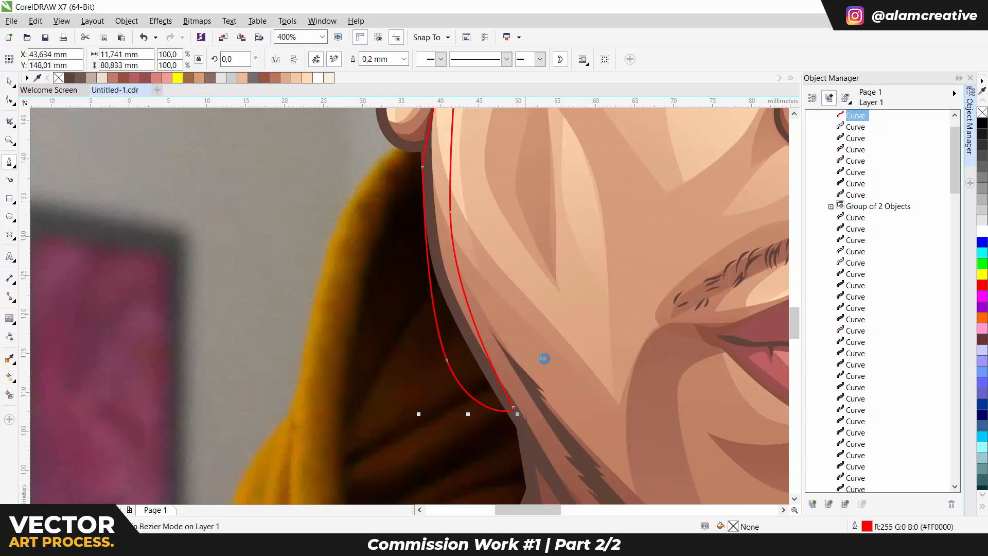
Fill the strip where the outline overlaps the left face edge with light peach R255 G222 B181 and delete the red guide curve.
key("space")
scroll(532, 368, "down", 1)
left_click(308, 78)
key("shift+Page_Up")
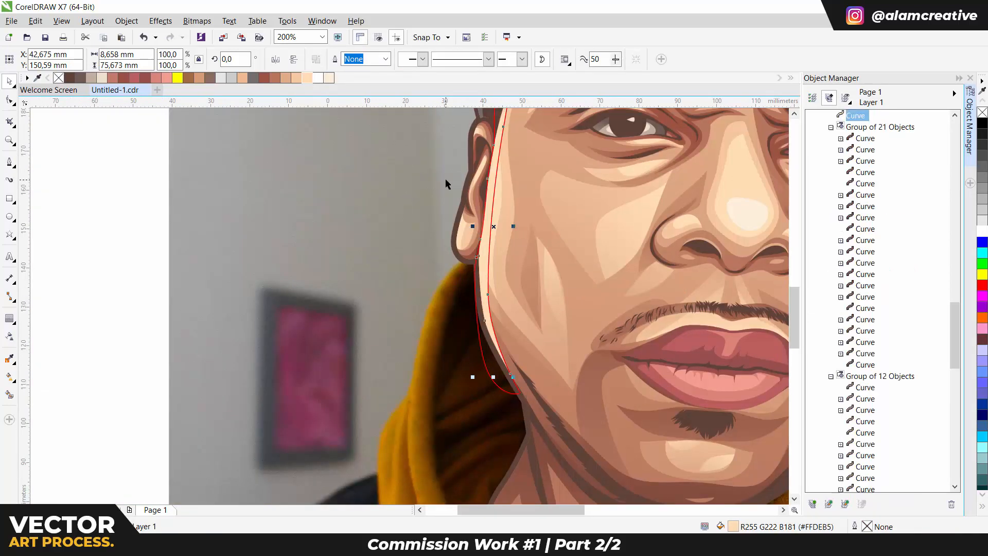
left_click(485, 195)
key("Delete")
Draw a closed curve about 35 × 83 mm along the right edge of the face, from beside the eye down to the chin.
scroll(497, 268, "down", 2)
scroll(583, 270, "down", 2)
scroll(603, 295, "up", 2)
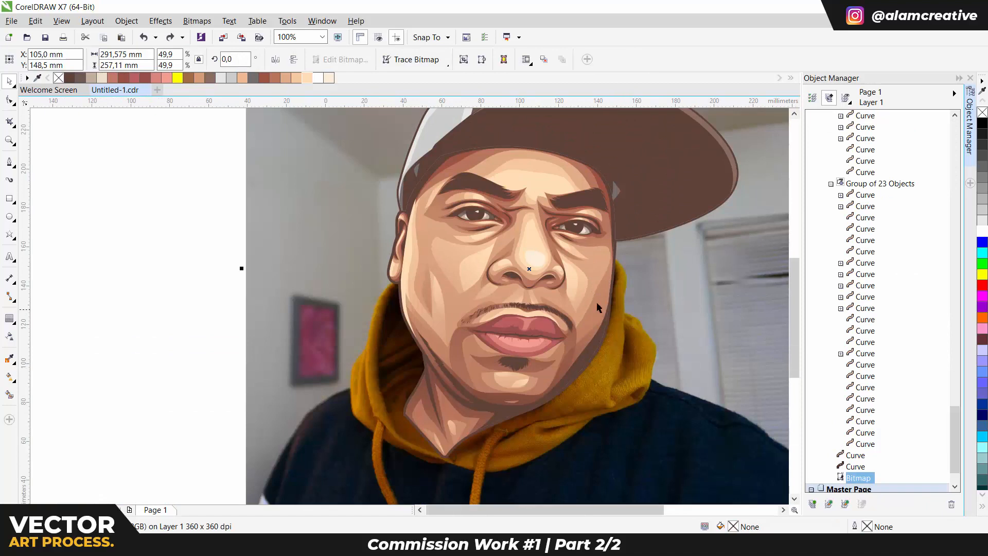
scroll(597, 301, "up", 1)
key("space")
left_click(628, 165)
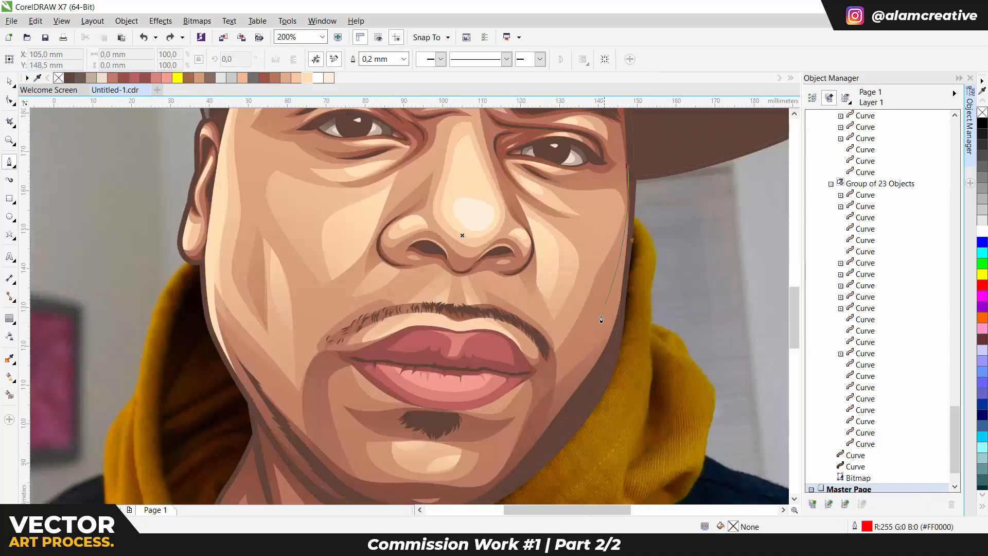
left_click_drag(603, 310, 591, 362)
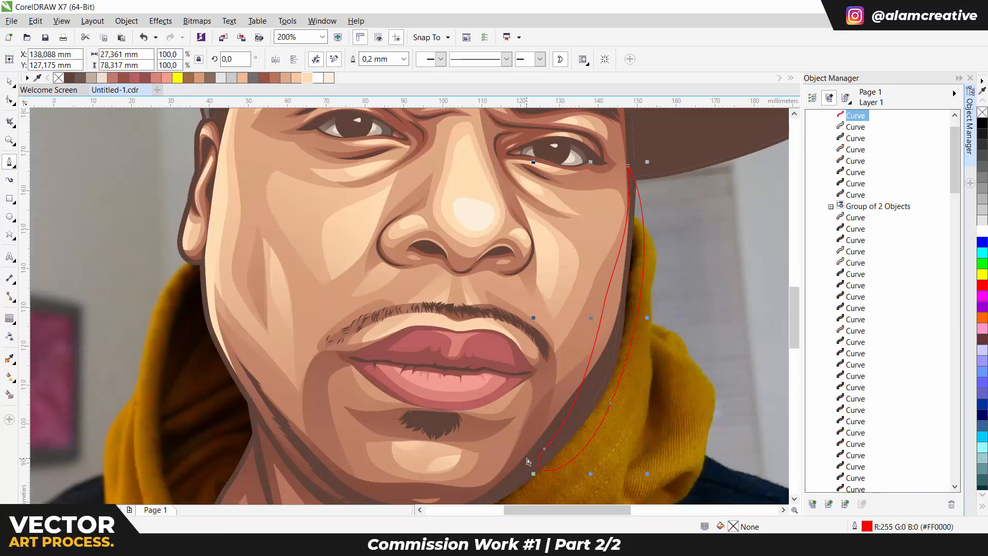
key("space")
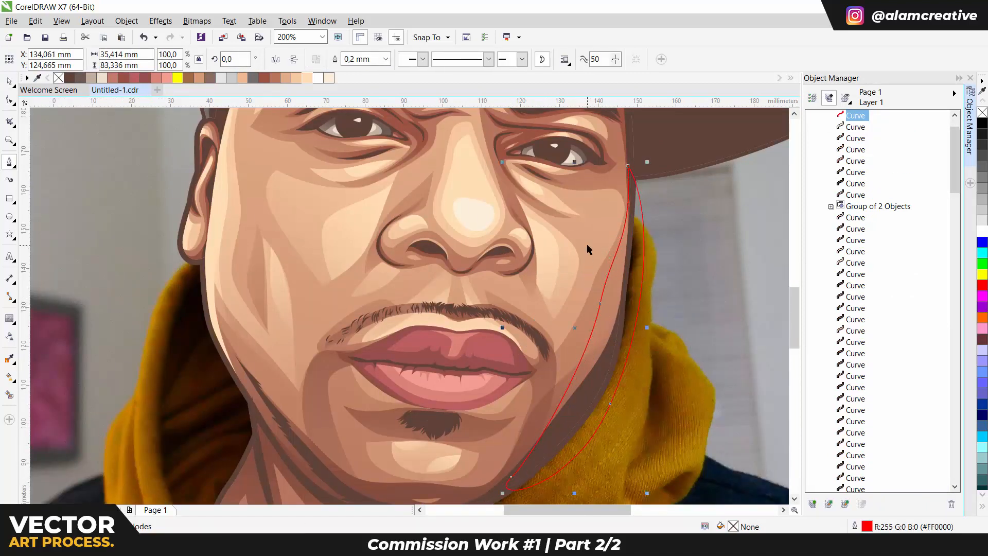
left_click_drag(627, 259, 636, 289)
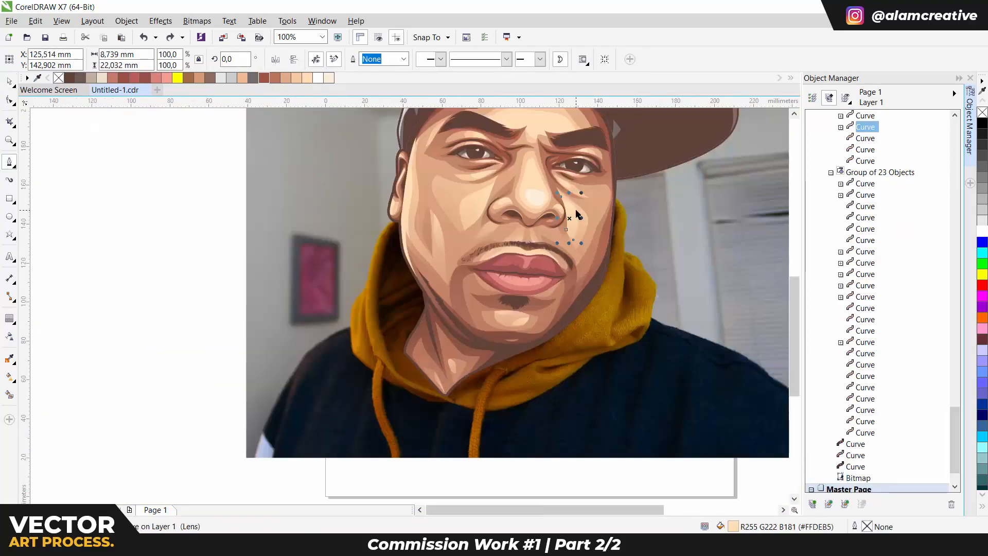
Repeat the last transparency on the nose-bridge and right-cheek shapes, and fade the highlight on the left cheek with a linear transparency.
key("space")
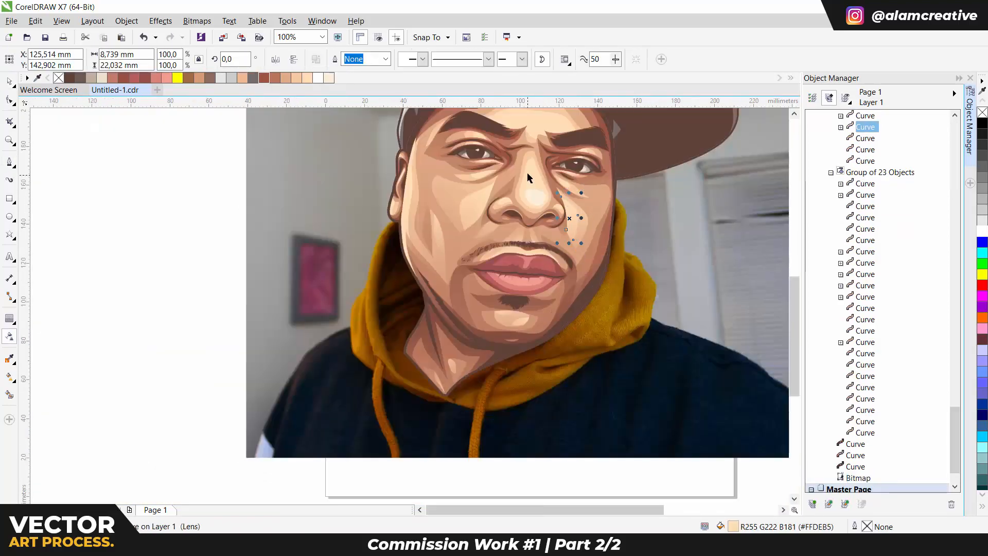
left_click(528, 169)
key("ctrl+r")
left_click(580, 191)
key("ctrl+r")
left_click(561, 180)
key("ctrl+r")
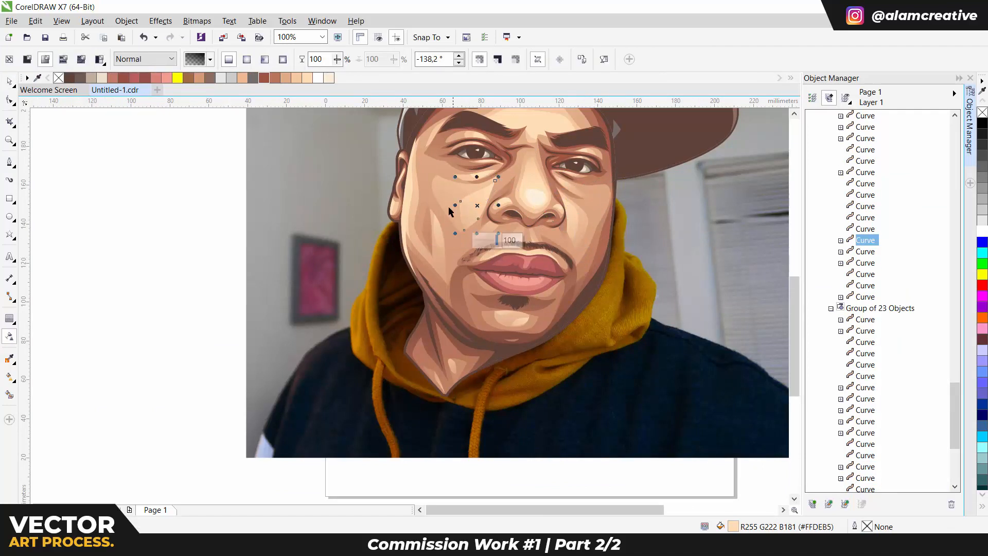
key("space")
Fade the shading shape beside the right eyebrow with a linear transparency running toward the right edge of the face.
left_click(605, 207)
scroll(594, 112, "up", 1)
left_click(546, 168)
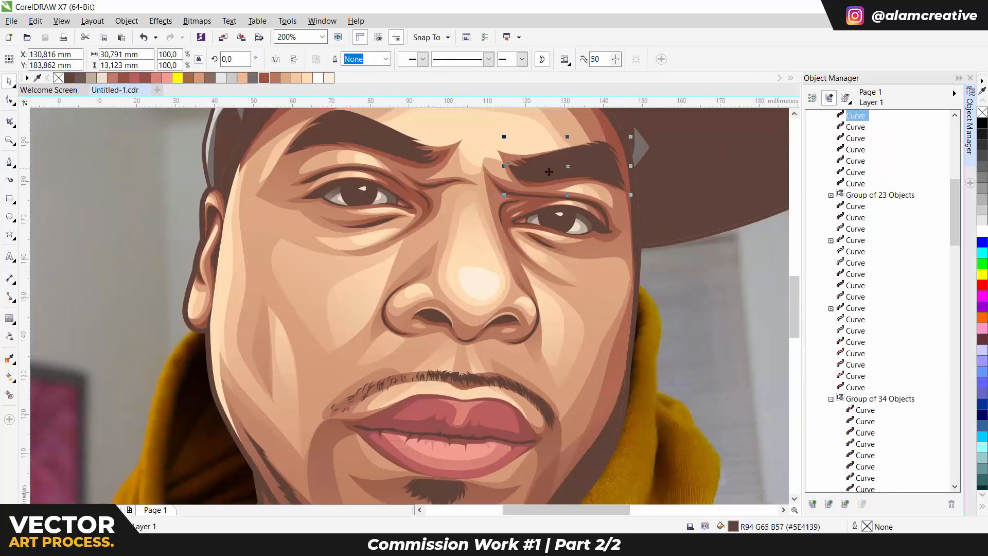
left_click(510, 181)
left_click(525, 186)
key("t")
left_click_drag(578, 170, 631, 254)
key("space")
Apply a linear transparency to the large reddish-brown forehead shading, fading it upward toward the cap.
left_click(635, 218)
key("t")
left_click_drag(566, 219, 563, 146)
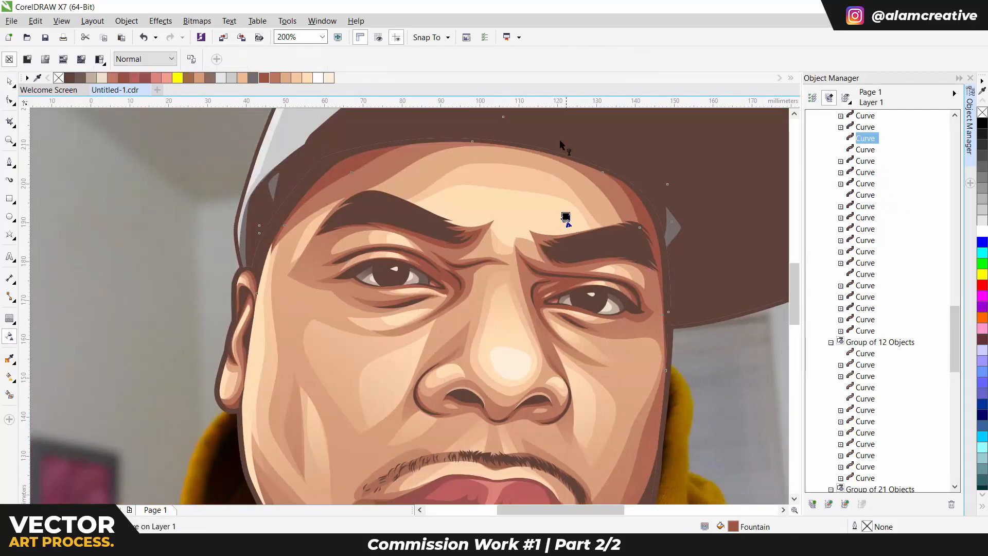
key("space")
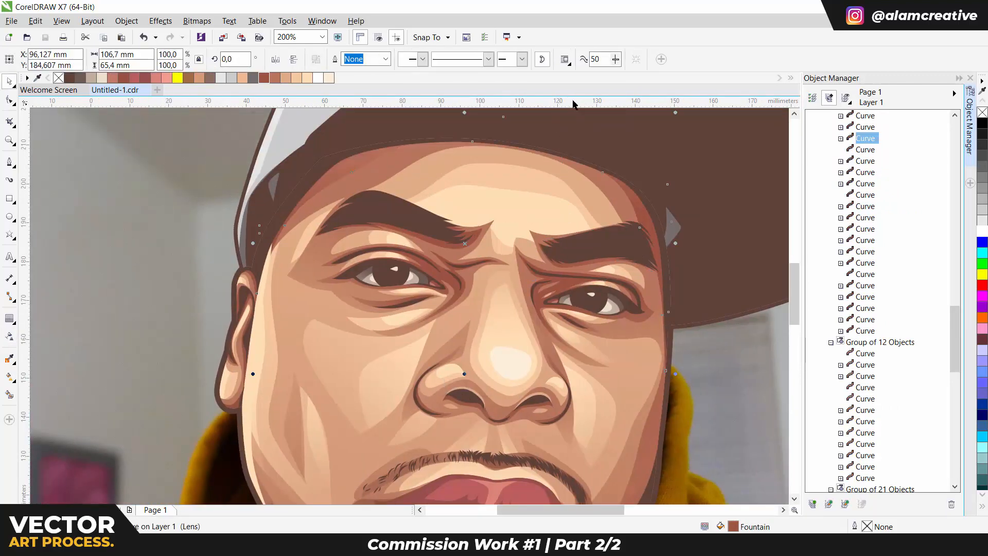
Fade the two light highlight shapes in the middle of the forehead upward toward the cap brim with linear transparencies.
left_click(515, 227)
key("t")
left_click_drag(507, 254, 525, 141)
left_click(510, 191)
left_click_drag(509, 200, 513, 136)
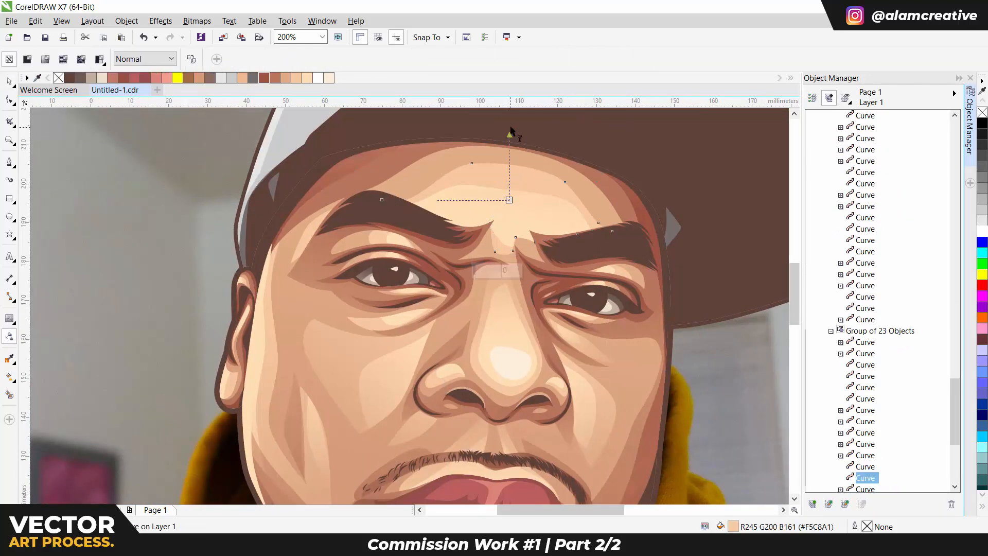
Move the reference photo aside to check the portrait and undo the move.
key("space")
scroll(525, 137, "down", 2)
left_click_drag(638, 288, 445, 289)
key("ctrl+z")
scroll(553, 227, "up", 2)
Reshape the pale highlight on the nose tip into a slightly smaller oval, about 10.3 × 8.2 mm.
left_click(519, 170)
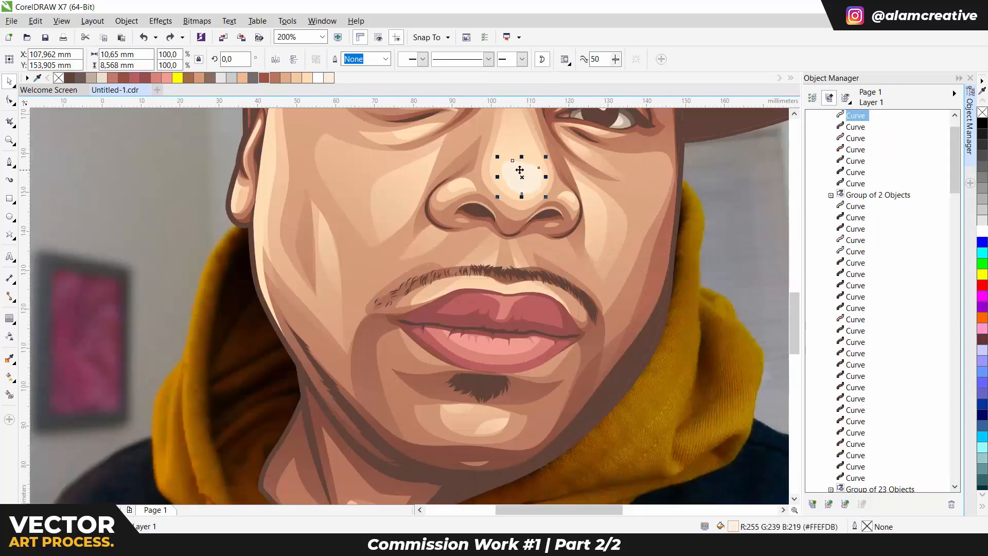
scroll(517, 169, "up", 2)
key("space")
left_click_drag(601, 164, 601, 163)
left_click_drag(521, 142, 521, 139)
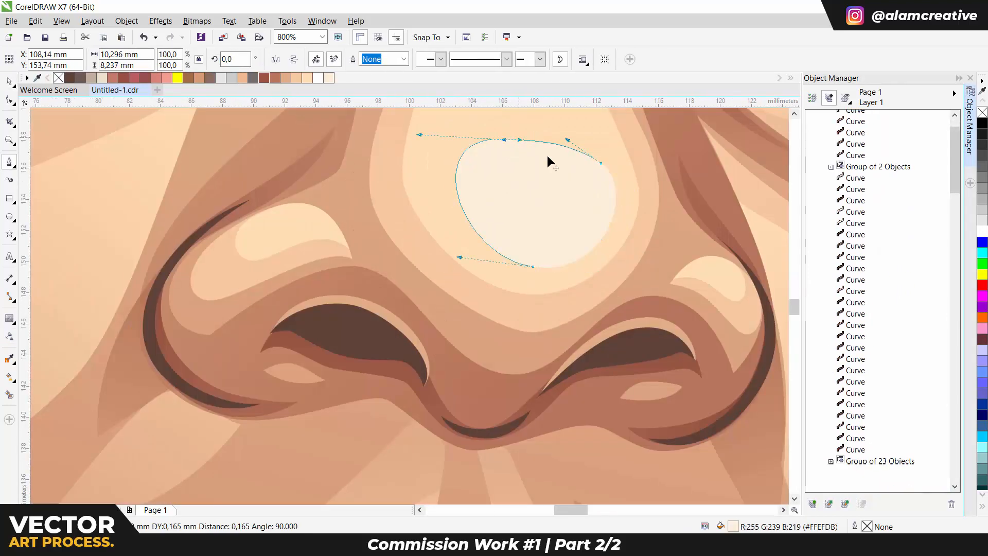
left_click(952, 546)
left_click(952, 545)
scroll(698, 375, "down", 3)
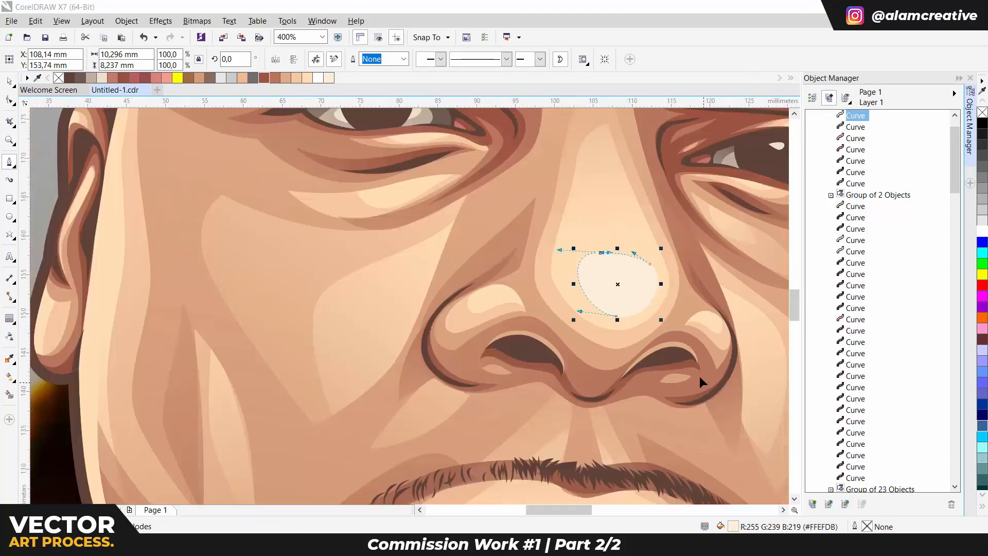
Adjust the outer corner nodes of the left nostril's reddish shadow and the light rim above it.
scroll(602, 333, "up", 4)
key("F10")
left_click(495, 366)
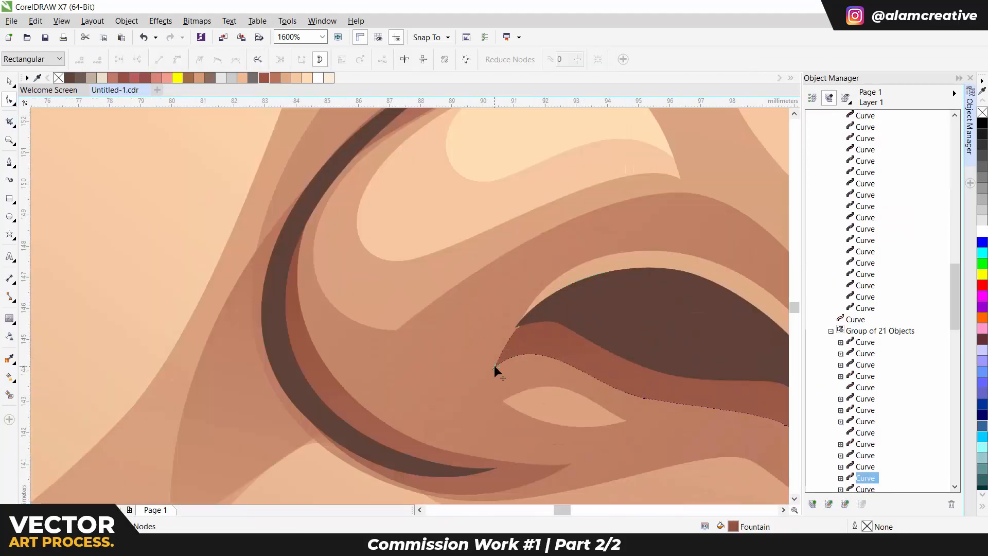
left_click(545, 293)
left_click(516, 326)
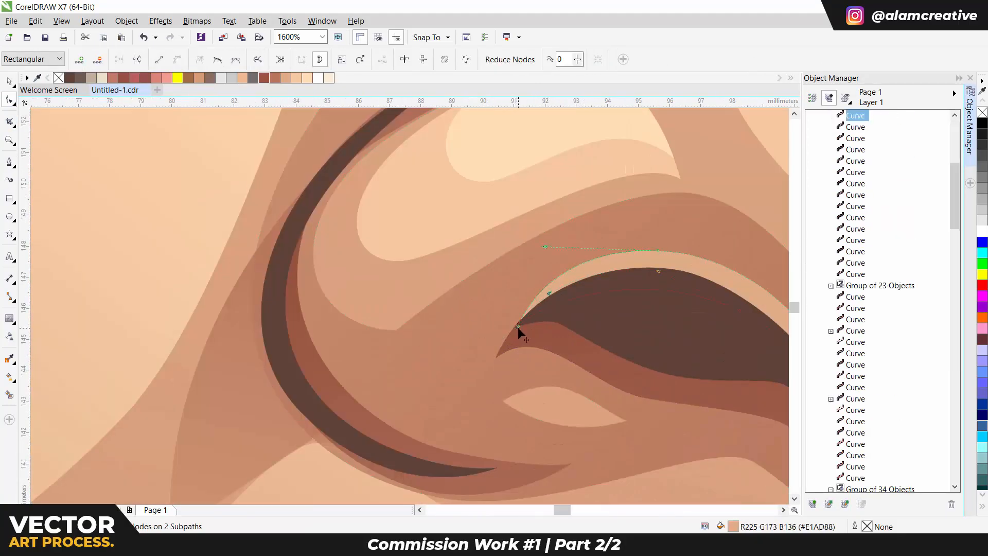
key("space")
Centre the reference photo on the page and bring it in front of the grouped portrait artwork.
scroll(518, 326, "down", 1)
left_click(472, 309)
scroll(471, 308, "down", 1)
left_click_drag(659, 339, 498, 289)
scroll(502, 292, "down", 1)
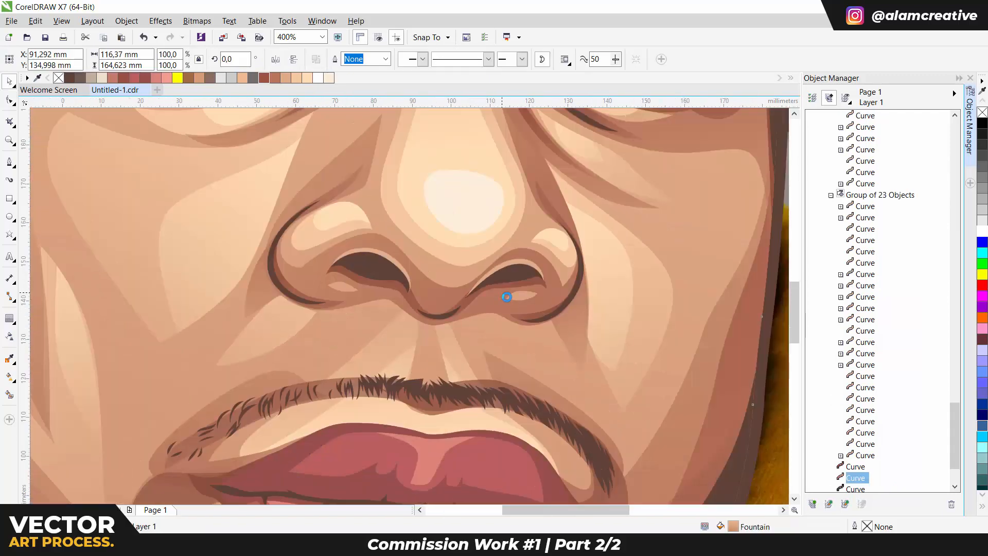
scroll(507, 297, "down", 2)
left_click(311, 336)
key("p")
scroll(576, 322, "down", 1)
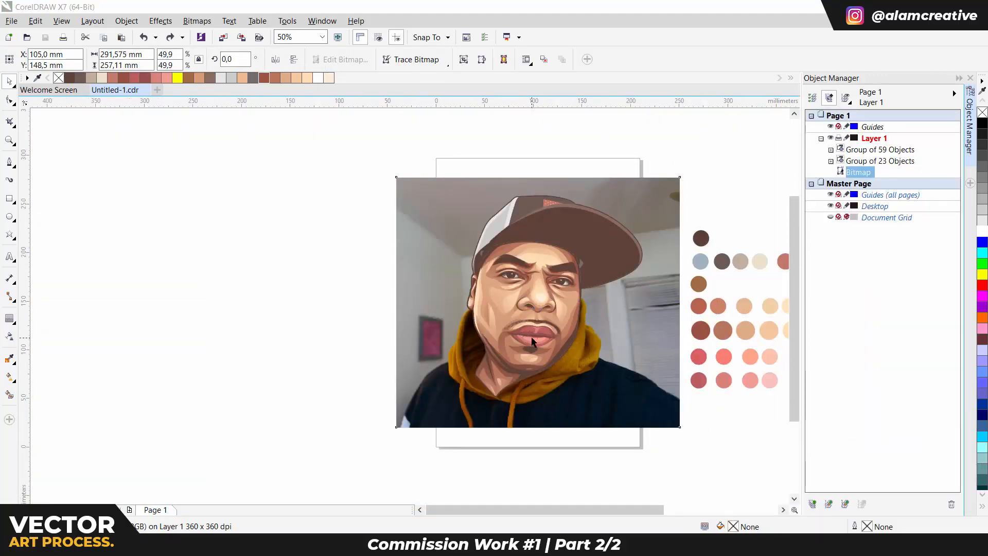
scroll(533, 336, "up", 1)
key("shift+Page_Up")
Trace the left end of the moustache stubble area, from beside the mouth corner up onto the upper lip, about 9 × 13 mm.
key("space")
scroll(471, 327, "up", 3)
left_click(635, 248)
left_click(576, 294)
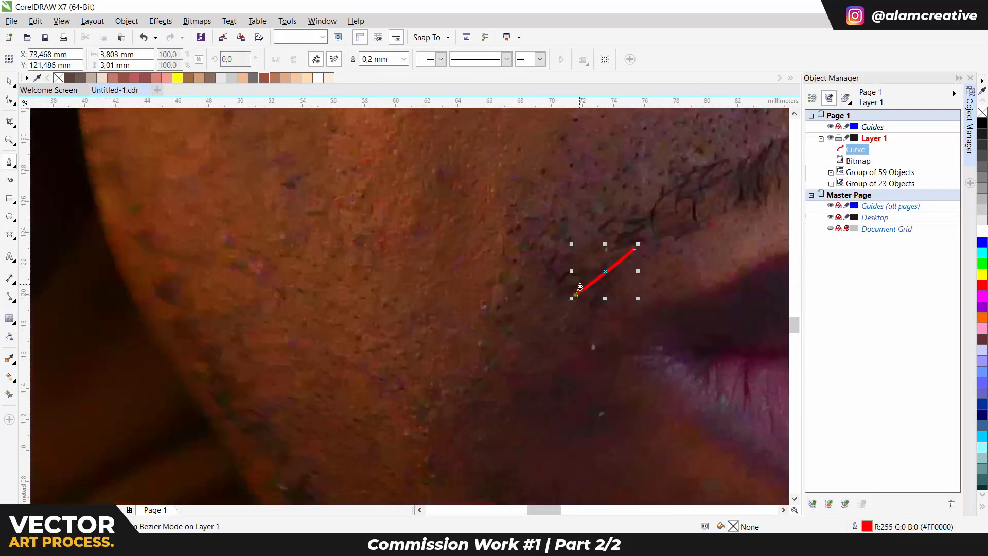
left_click(538, 315)
left_click(500, 346)
left_click_drag(516, 260, 528, 200)
left_click_drag(528, 200, 511, 295)
scroll(476, 332, "down", 1)
left_click_drag(647, 253, 506, 290)
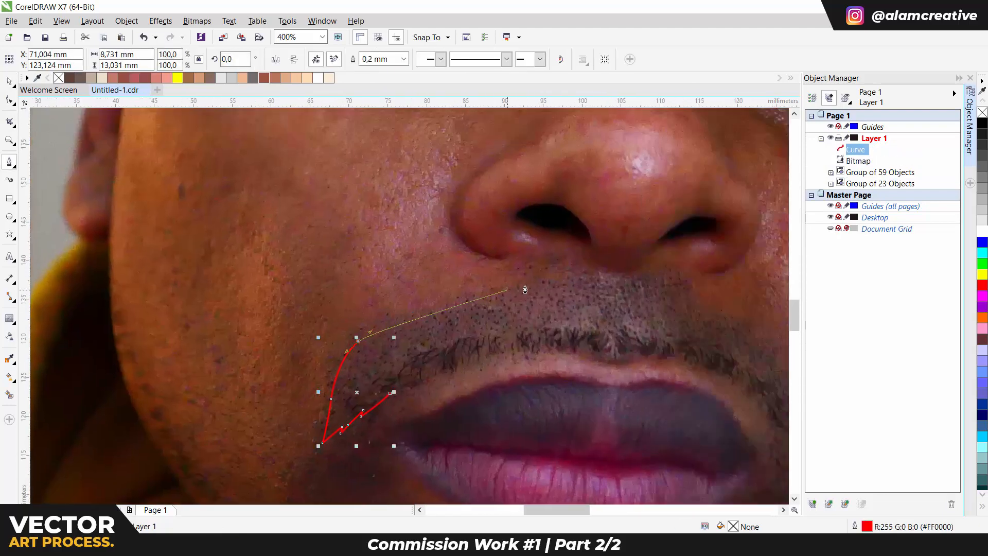
key("ctrl+z")
Continue the moustache outline below the nose, around the right mouth corner and back along the upper lip, about 62 × 28 mm overall.
left_click_drag(660, 294, 418, 282)
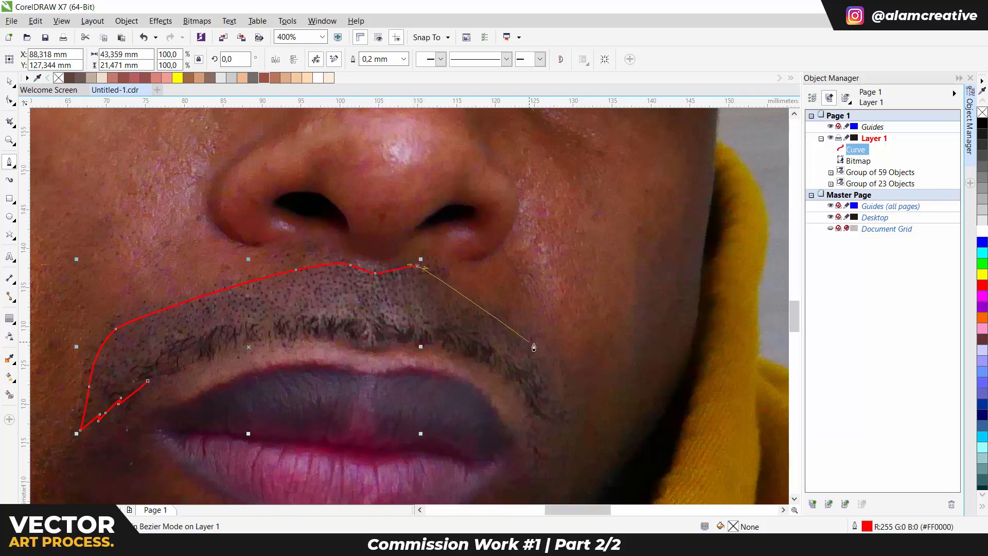
left_click_drag(557, 361, 575, 384)
left_click_drag(561, 460, 579, 357)
scroll(492, 256, "down", 1)
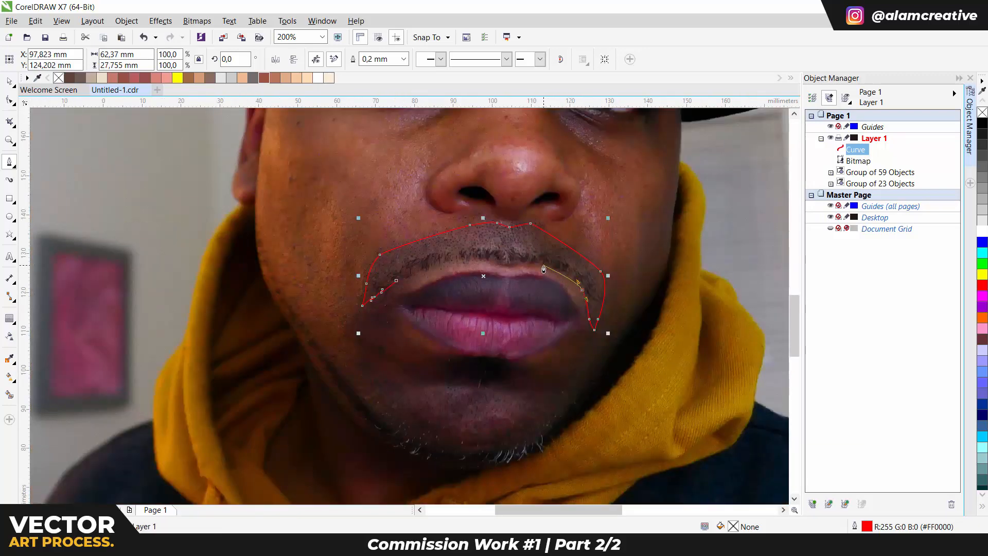
scroll(497, 270, "up", 1)
left_click_drag(410, 252, 386, 255)
left_click_drag(386, 255, 525, 241)
left_click(388, 283)
scroll(388, 283, "down", 1)
left_click_drag(388, 283, 506, 201)
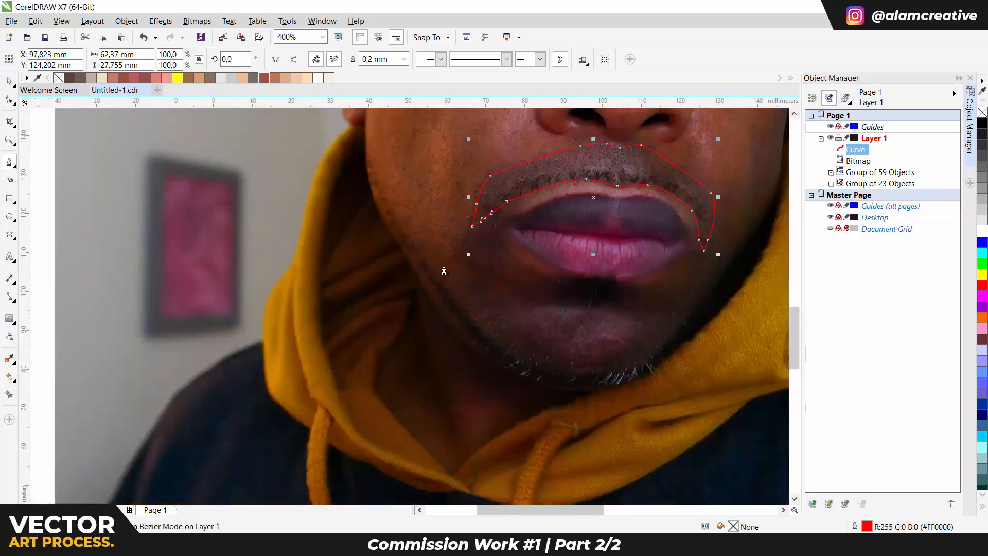
Trace a beard outline from the left jaw around the mouth, up the right jaw and back beneath the chin, about 97 × 62 mm.
left_click_drag(415, 249, 439, 287)
left_click(462, 292)
left_click_drag(474, 215, 485, 194)
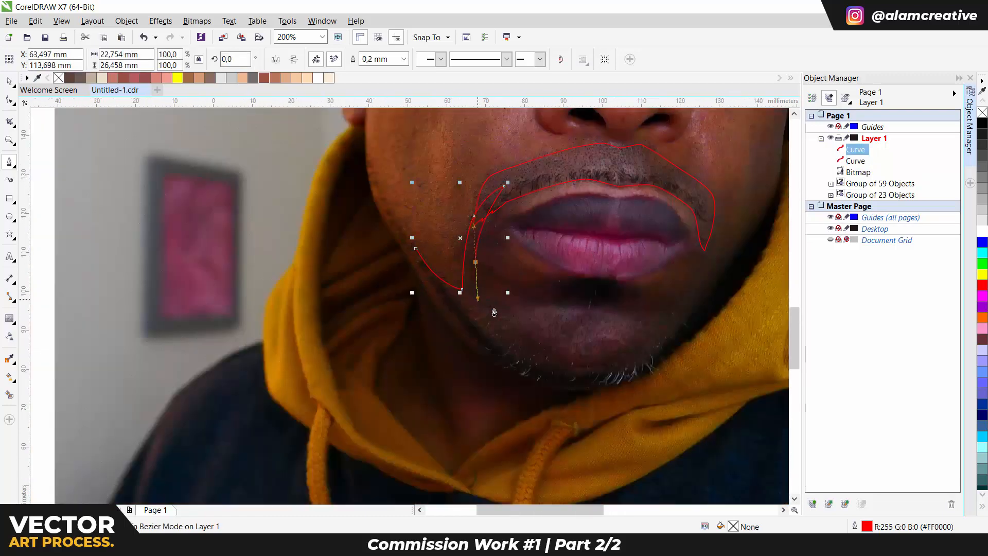
left_click_drag(532, 309, 535, 305)
left_click_drag(566, 301, 652, 308)
left_click_drag(680, 262, 687, 254)
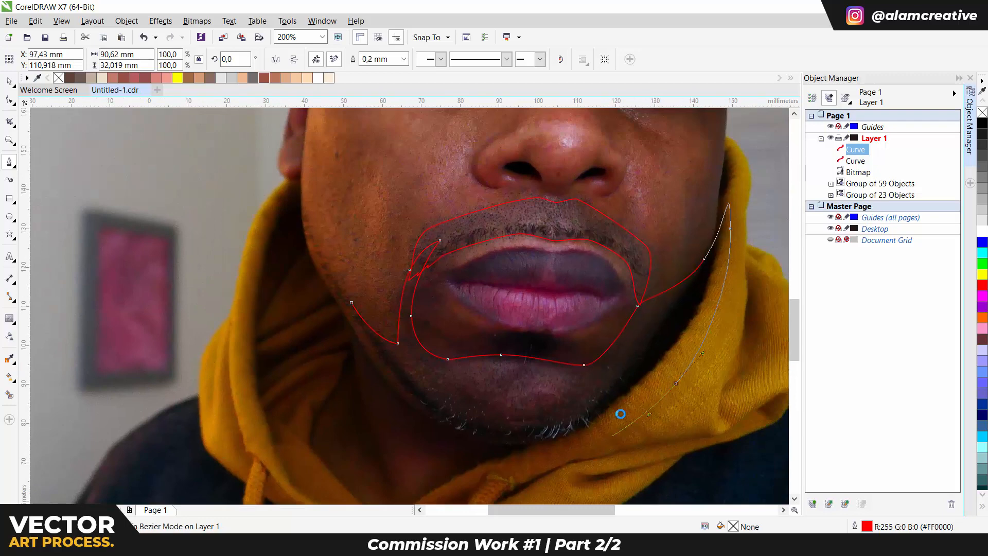
left_click_drag(620, 414, 674, 343)
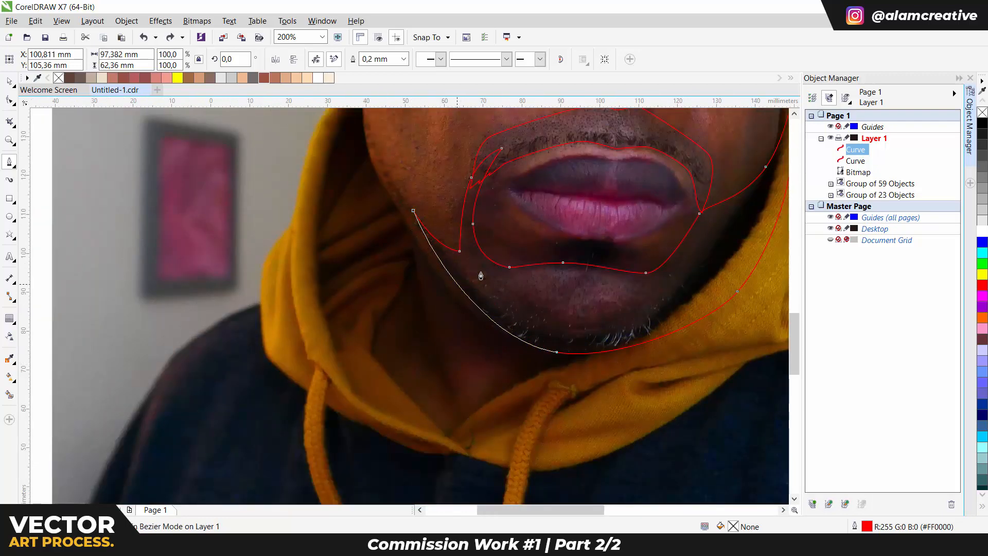
Send the photo behind the artwork and weld the moustache and beard outlines into one curve.
key("space")
left_click(446, 206)
key("shift+Page_Down")
left_click(685, 205)
left_click(856, 150, "shift")
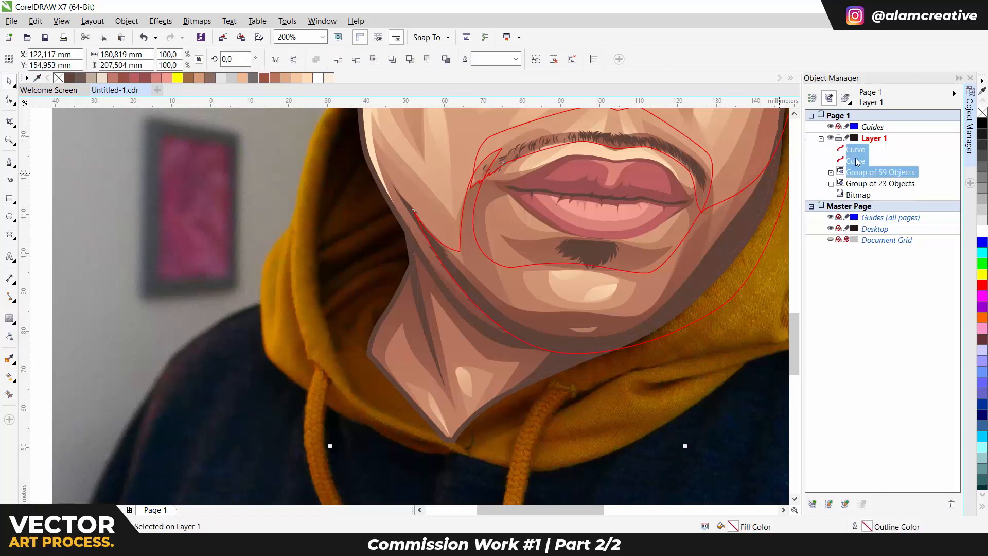
left_click(856, 162)
left_click(857, 150, "shift")
left_click(338, 59)
scroll(409, 180, "up", 1)
scroll(428, 187, "down", 1)
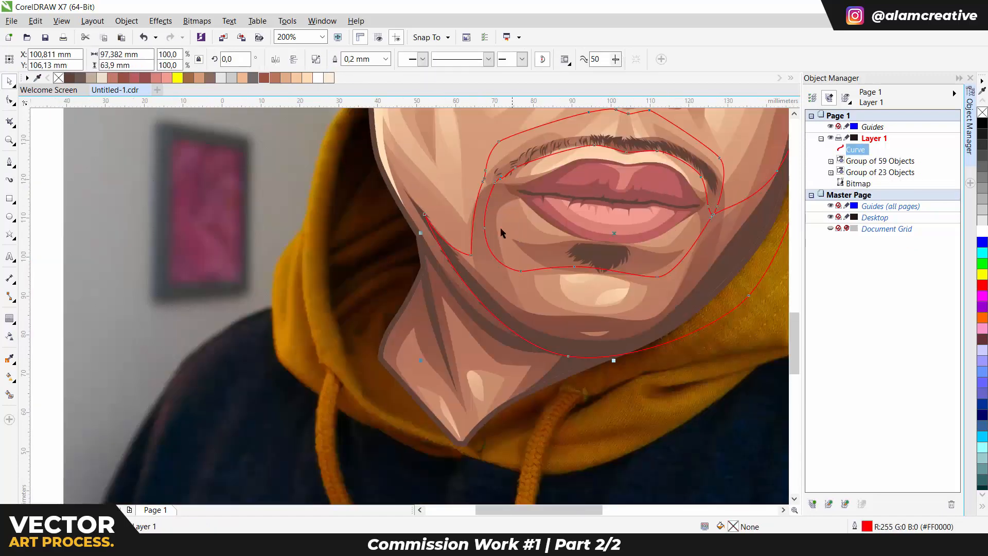
Try to cut the combined beard outline against the grouped face artwork and fill it grey, and undo these changes.
left_click(471, 131, "shift")
left_click_drag(457, 170, 525, 205)
left_click(409, 59)
left_click(253, 78)
left_click(507, 180)
key("Delete")
key("ctrl+z")
key("ctrl+z")
key("ctrl+z")
key("ctrl+z")
Ungroup the portrait's group of 59 objects.
scroll(485, 208, "down", 1)
left_click(622, 312)
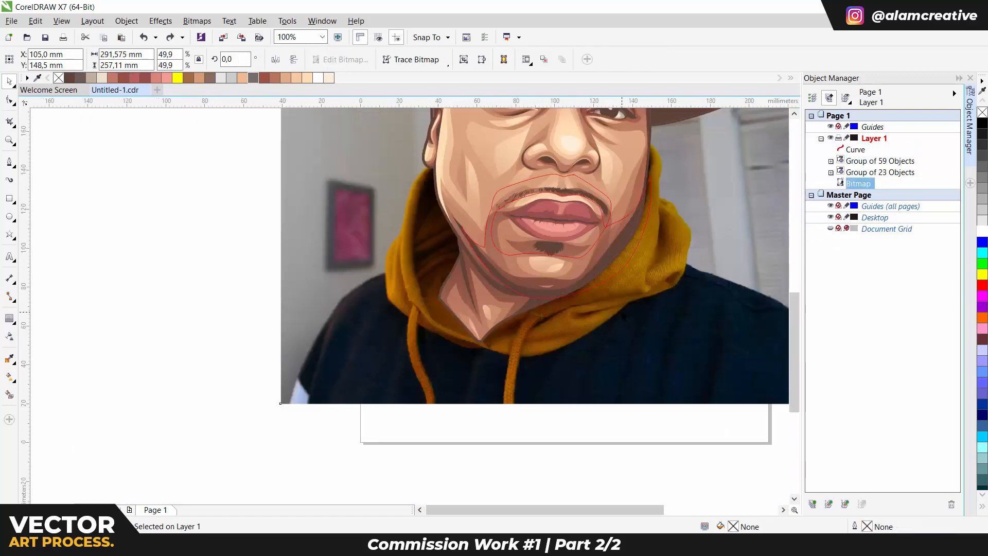
left_click(503, 158)
key("ctrl+u")
Intersect the beard outline with the face base shape, fill the overlap with grey R117 G110 B110 and delete the red outline.
left_click(510, 201)
scroll(510, 201, "up", 1)
left_click(476, 191)
left_click(466, 160, "shift")
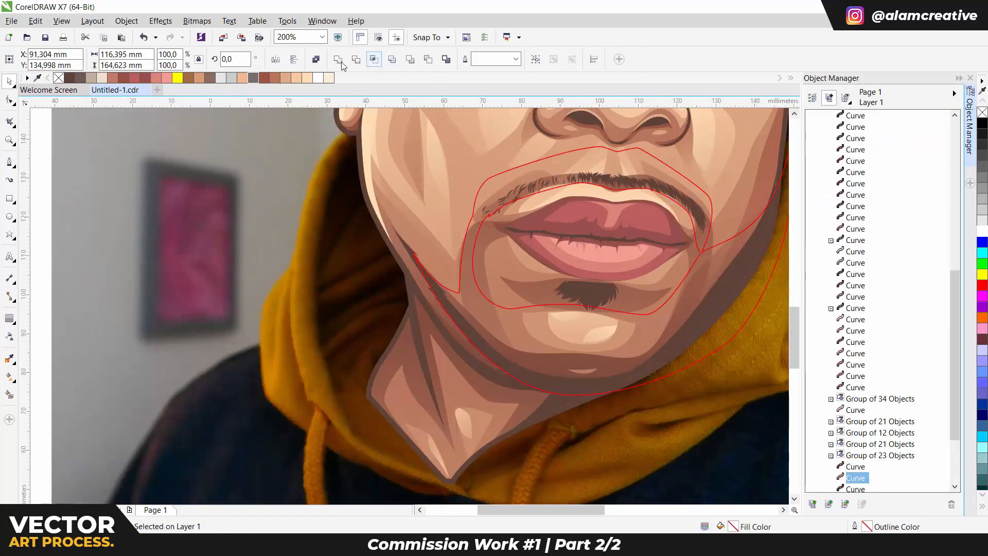
left_click(253, 78)
left_click(489, 178)
key("space")
key("space")
key("Delete")
left_click(493, 182)
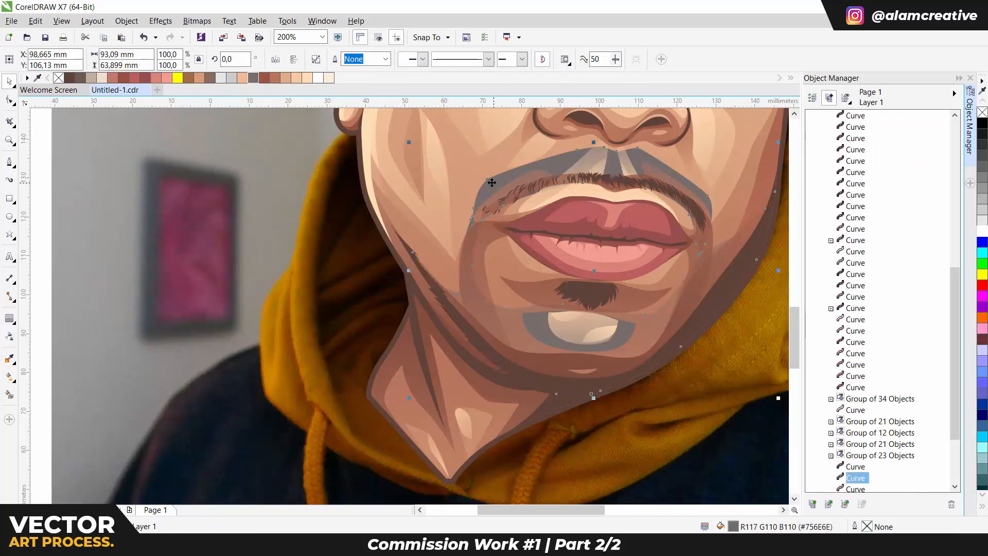
Apply a uniform transparency to the grey beard shape.
left_click(10, 337)
left_click(28, 59)
key("space")
Move the transparent beard shape up the stacking order to directly above the upper group of 21 objects.
key("ctrl+Page_Up")
key("ctrl+Page_Up")
key("ctrl+Page_Up")
key("ctrl+Page_Up")
key("ctrl+Page_Up")
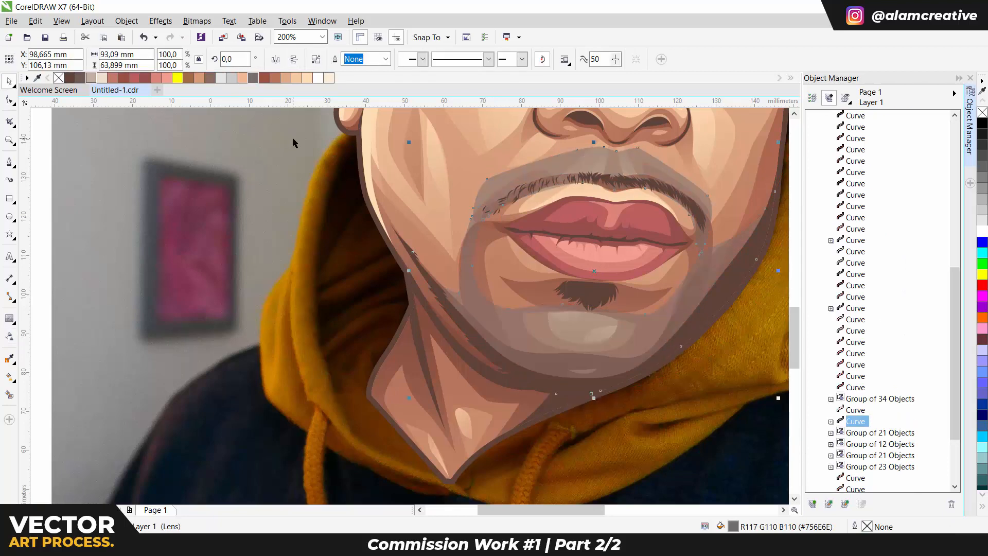
key("ctrl+Page_Up")
key("ctrl+Page_Up")
key("ctrl+Page_Up")
key("ctrl+Page_Up")
key("ctrl+z")
key("ctrl+z")
key("ctrl+z")
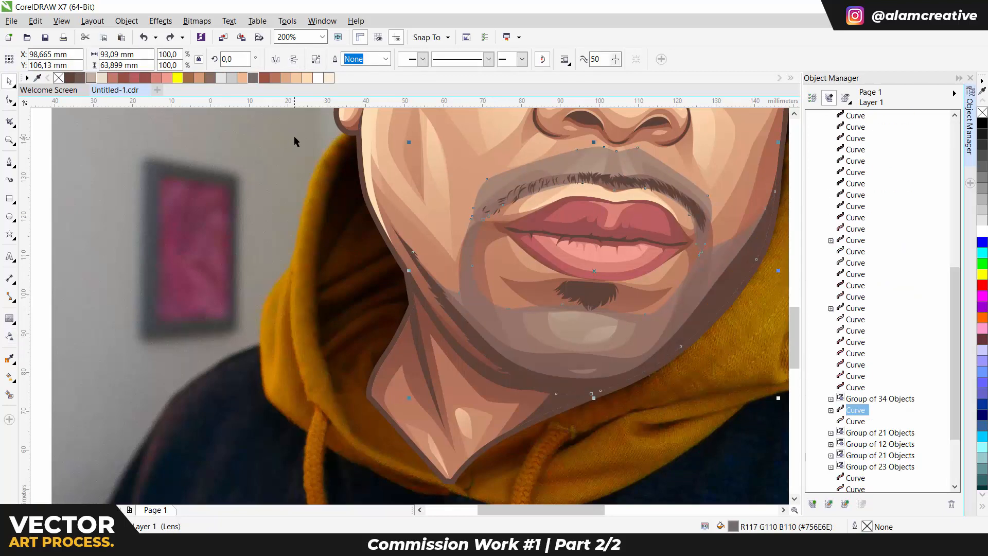
key("ctrl+Page_Down")
Adjust the uniform transparency level of the beard shape.
scroll(535, 236, "down", 2)
key("space")
mouse_move(288, 59)
left_mouse_down()
mouse_move(279, 70)
mouse_move(299, 71)
left_mouse_up()
key("space")
Move the reference photo aside to judge the beard shading and undo the move.
left_click_drag(627, 247, 419, 247)
key("ctrl+z")
scroll(541, 225, "up", 2)
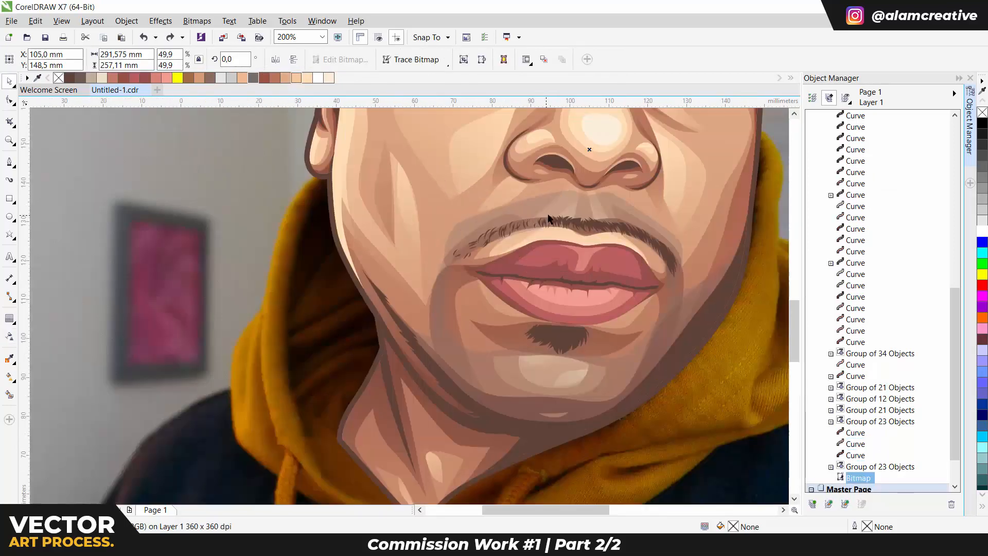
Refine the transparency of the brown-grey R110 G91 B84 beard shape and reshape its left edge beside the mouth.
left_click(549, 218)
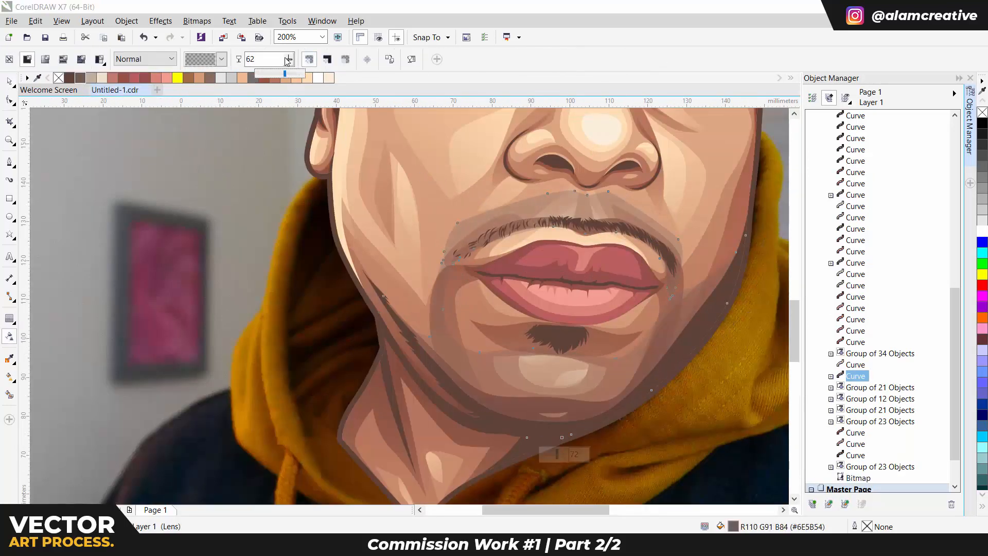
key("F10")
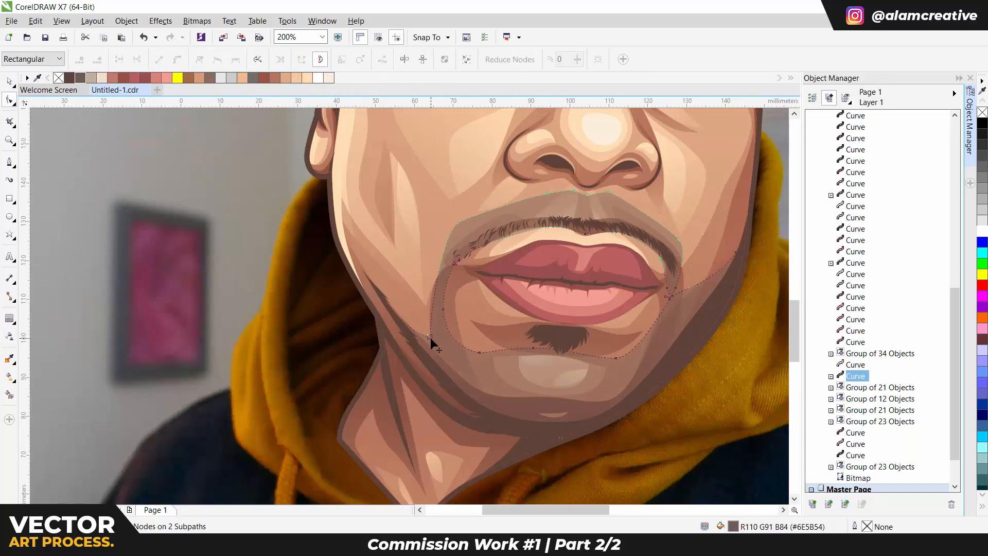
left_click_drag(436, 283, 432, 281)
key("space")
Move the reference photo away from the portrait twice to check the result, undoing each move.
scroll(437, 275, "down", 2)
left_click(580, 262)
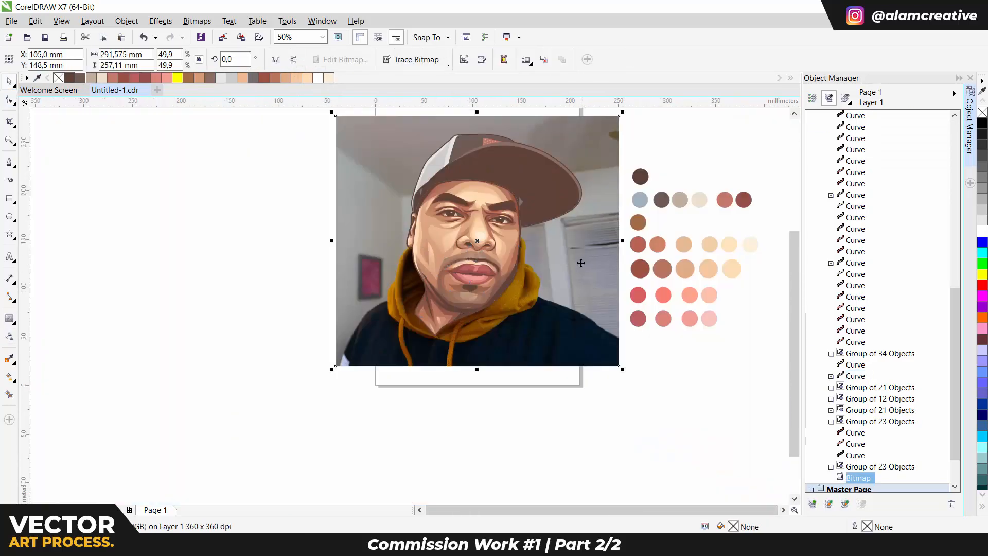
left_click_drag(580, 263, 329, 257)
key("ctrl+z")
left_click_drag(397, 292, 211, 292)
key("ctrl+z")
scroll(411, 356, "up", 1)
key("space")
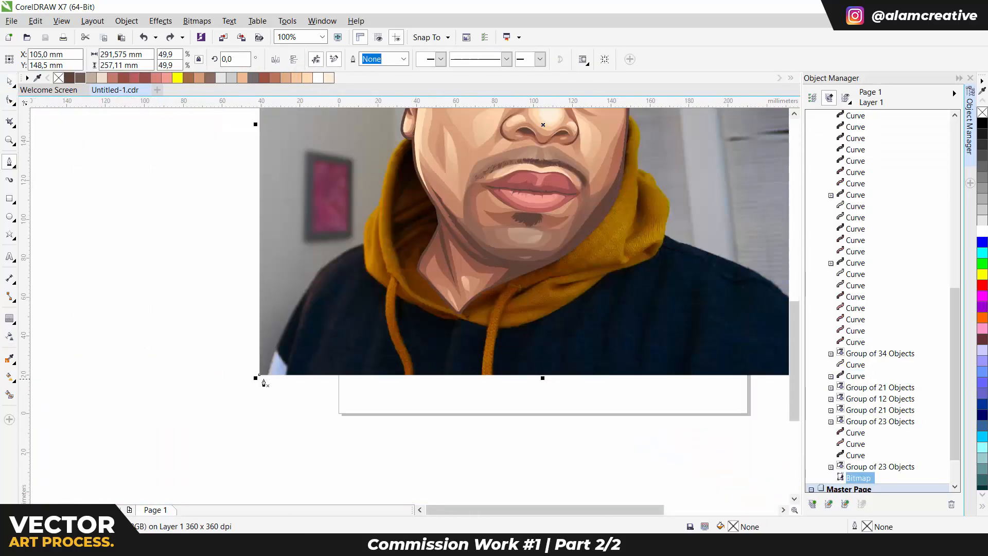
left_click(269, 375)
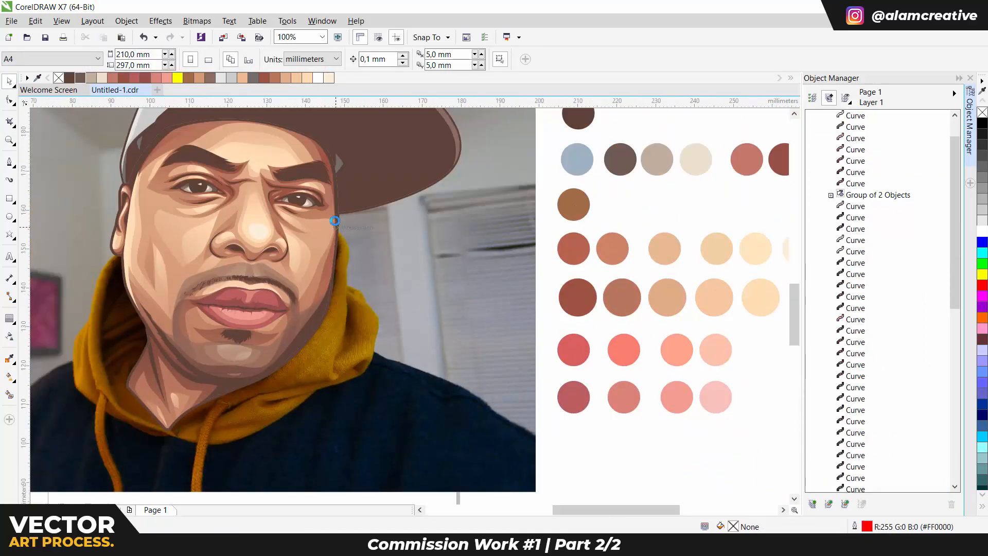
scroll(331, 122, "up", 2)
key("space")
key("Delete")
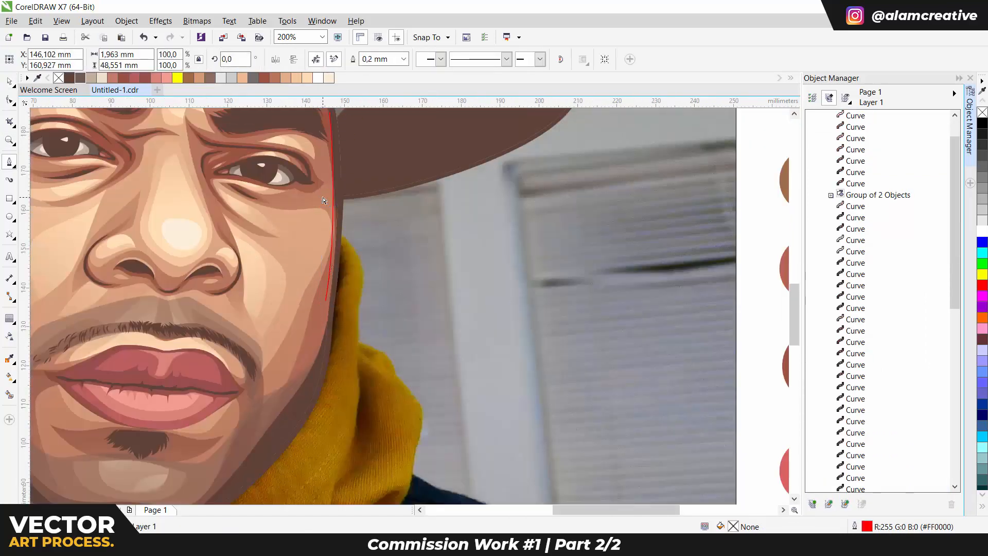
Trace the inner edge of a highlight down the right side of the face, from beside the brow to the jaw.
scroll(339, 211, "down", 1)
scroll(330, 161, "up", 1)
left_click(337, 149)
key("space")
left_click_drag(341, 175, 346, 229)
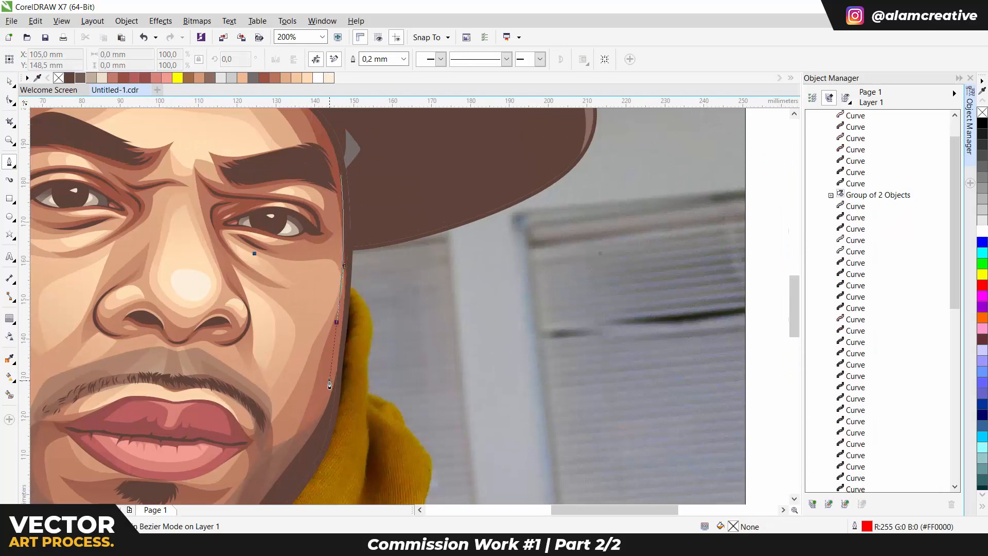
left_click(329, 384)
scroll(329, 384, "down", 2)
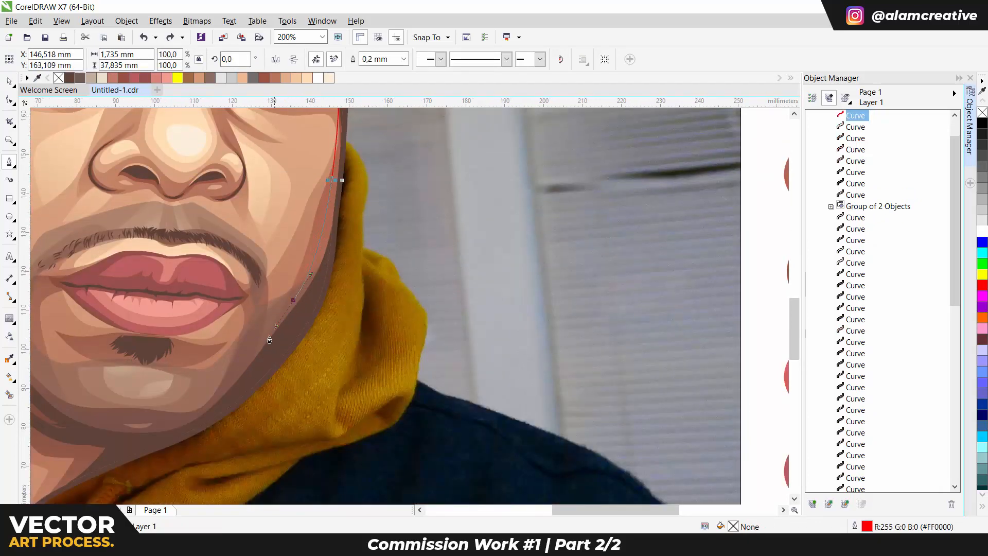
left_click(239, 382)
left_click(289, 381)
Close the highlight shape outside the right face edge and fill it with peach R255 G222 B181 without an outline.
scroll(350, 257, "up", 2)
left_click(329, 194)
key("space")
left_click(300, 320, "shift")
left_click_drag(359, 360, 401, 195)
left_click(374, 60)
left_click(307, 78)
Raise the peach cheek highlight in the stacking order to just below the group of 34 objects.
key("ctrl+Page_Up")
key("ctrl+Page_Up")
key("ctrl+Page_Up")
key("ctrl+Page_Up")
key("ctrl+Page_Up")
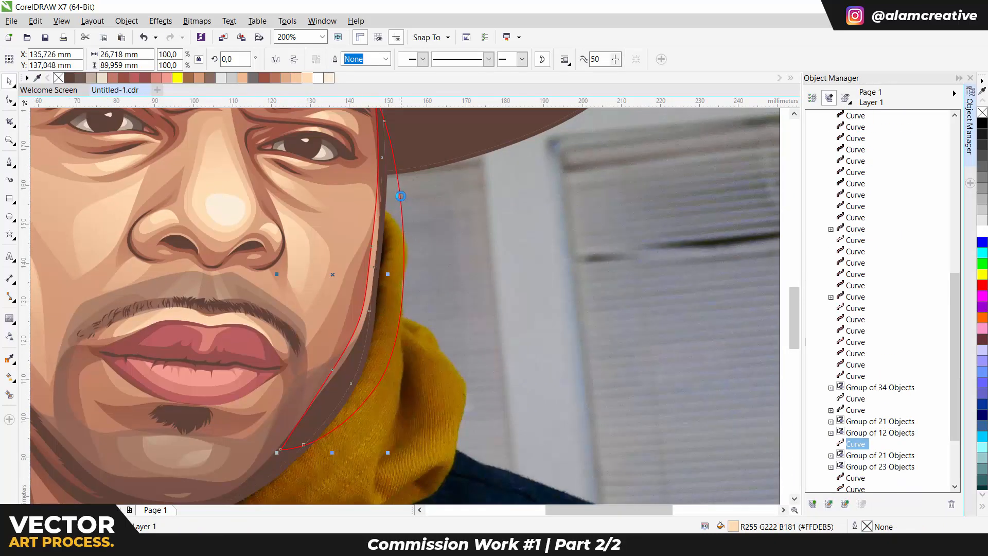
key("Escape")
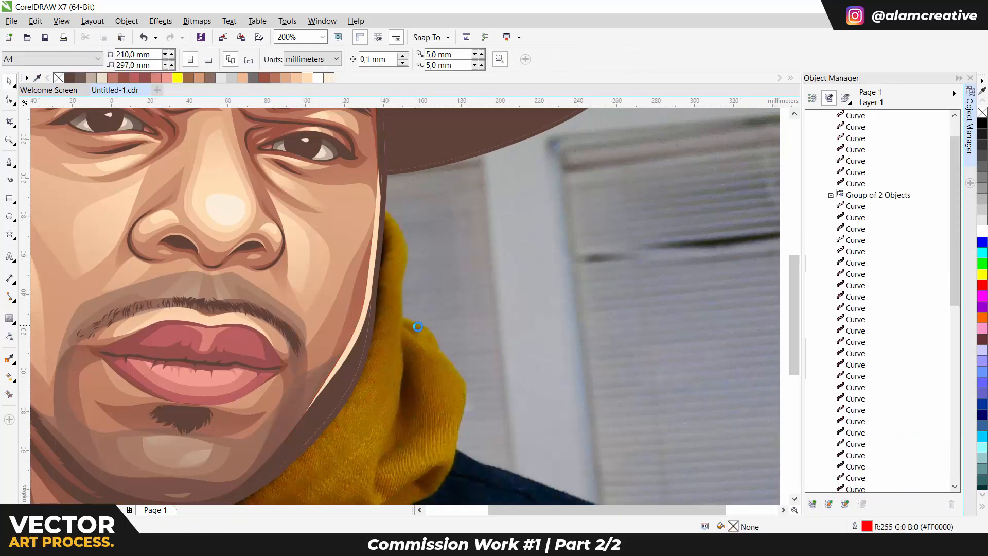
Move the reference photo aside to judge the cheek highlight and undo the move.
scroll(418, 326, "down", 2)
left_click_drag(456, 328, 151, 329)
scroll(399, 323, "up", 1)
key("ctrl+z")
Fade the peach cheek highlight with a linear transparency running down towards the jaw.
left_click(408, 320)
key("space")
left_click_drag(402, 317, 379, 379)
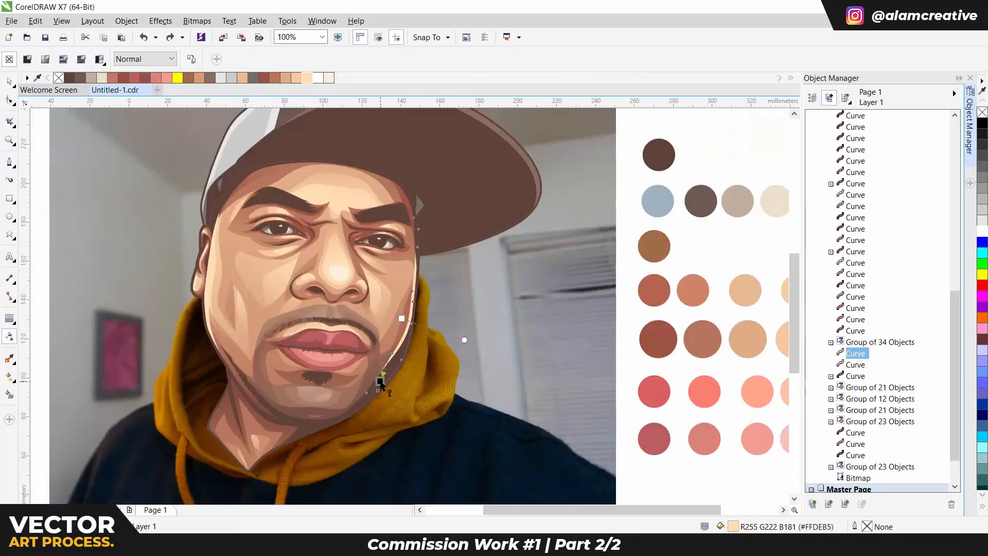
Move the reference photo away to check the faded cheek highlight and undo the move.
key("space")
left_click(583, 352)
left_click_drag(583, 352, 308, 352)
key("ctrl+z")
Start the clothing silhouette by tracing the photo's bottom edge from its lower left corner to its right side.
left_click_drag(427, 302, 496, 194)
scroll(448, 273, "down", 1)
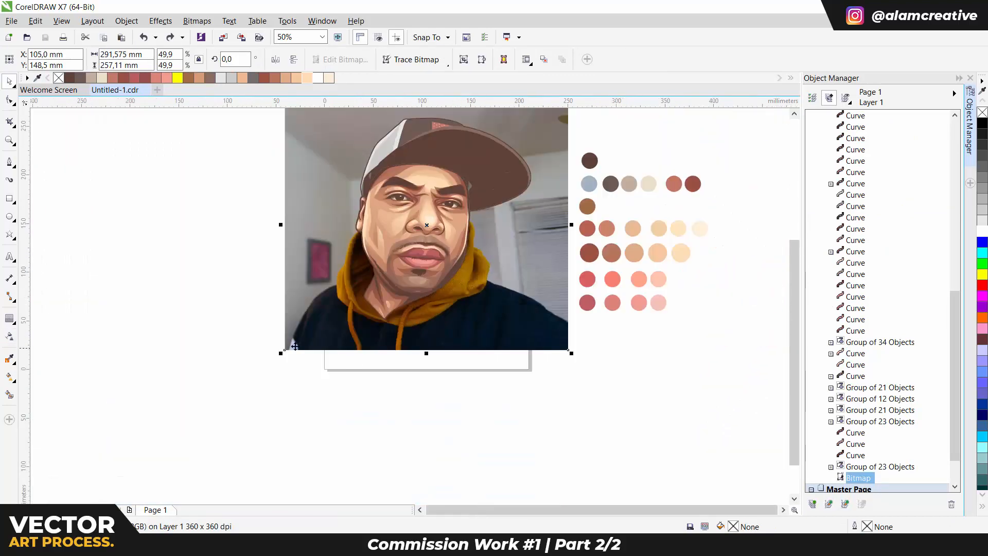
scroll(290, 346, "up", 1)
key("space")
left_click(282, 353)
left_click_drag(582, 341, 226, 352)
left_click(485, 365)
scroll(481, 312, "up", 2)
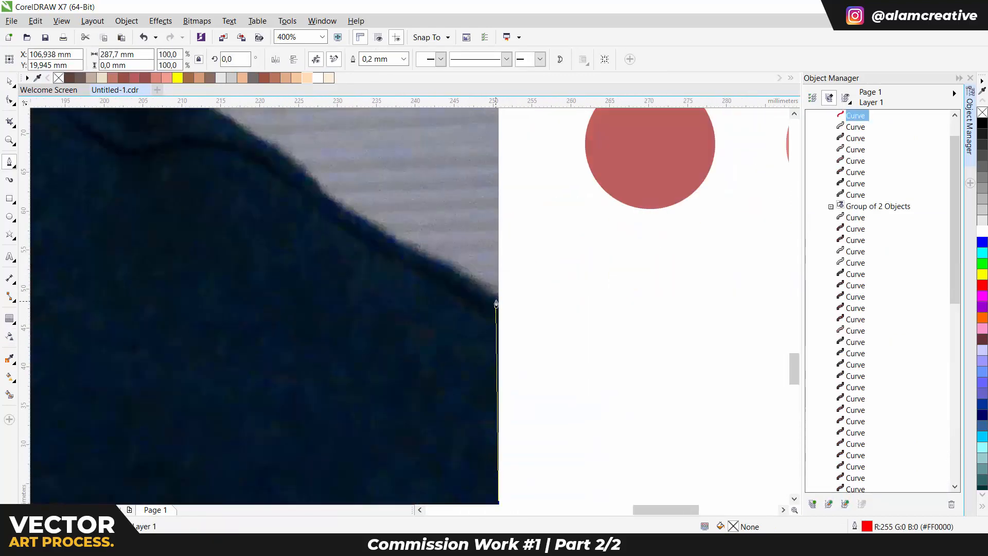
Extend the clothing silhouette up the photo's right side and along the right shoulder towards the hood.
left_click(497, 303)
left_click_drag(397, 234, 620, 350)
left_click_drag(448, 234, 420, 217)
left_click_drag(256, 156, 576, 288)
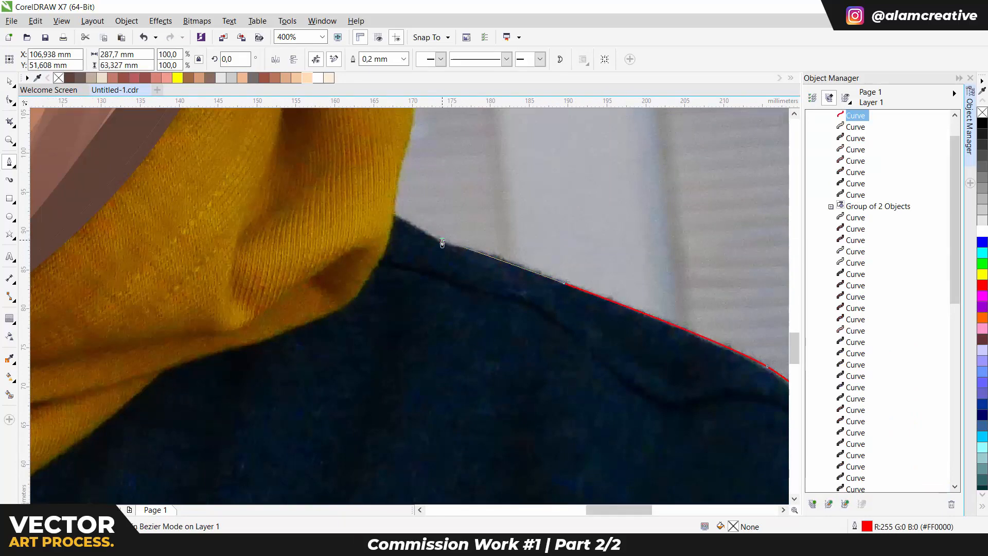
Continue the clothing silhouette up the hood's right edge to where it meets the face.
left_click_drag(409, 167, 427, 360)
left_click_drag(419, 290, 406, 273)
left_click_drag(407, 280, 450, 344)
left_click(420, 303)
left_click_drag(349, 165, 353, 135)
left_click_drag(352, 119, 363, 325)
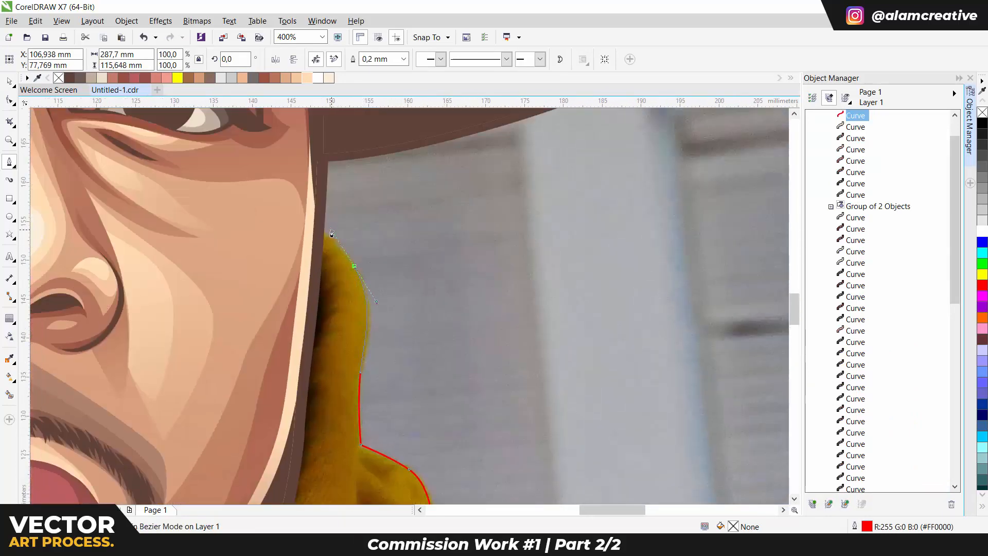
left_click_drag(324, 234, 283, 232)
Carry the clothing silhouette across behind the face and down the hood's left edge to the shoulder.
left_click_drag(434, 259, 693, 310)
scroll(693, 310, "down", 2)
scroll(449, 308, "up", 2)
left_click(476, 323)
left_click_drag(412, 350, 377, 404)
left_click_drag(355, 492, 452, 241)
left_click(452, 183)
left_click(448, 198)
left_click(393, 354)
left_click_drag(264, 439, 454, 278)
Trace the left shoulder and sleeve to close the clothing silhouette, about 288 mm wide, and place it directly above the photo.
scroll(397, 388, "up", 1)
scroll(509, 295, "down", 1)
key("ctrl+z")
left_click_drag(540, 204, 507, 255)
left_click_drag(421, 357, 580, 172)
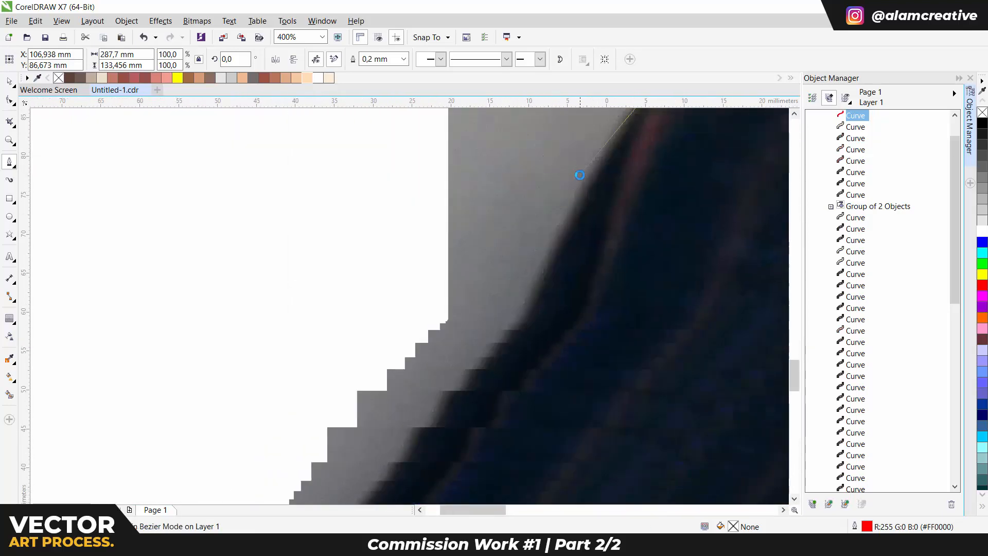
left_click_drag(545, 263, 495, 368)
left_click(479, 441)
scroll(479, 441, "down", 1)
key("space")
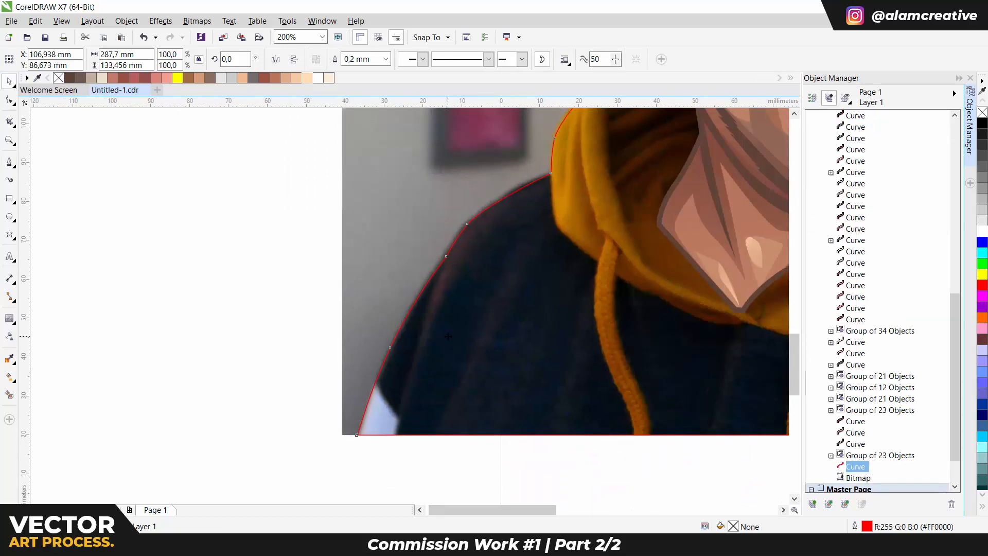
Add an outside contour to the clothing silhouette, break it apart and give the contour a red outline.
left_click(10, 320)
left_click(349, 59)
key("ctrl+k")
right_click(982, 284)
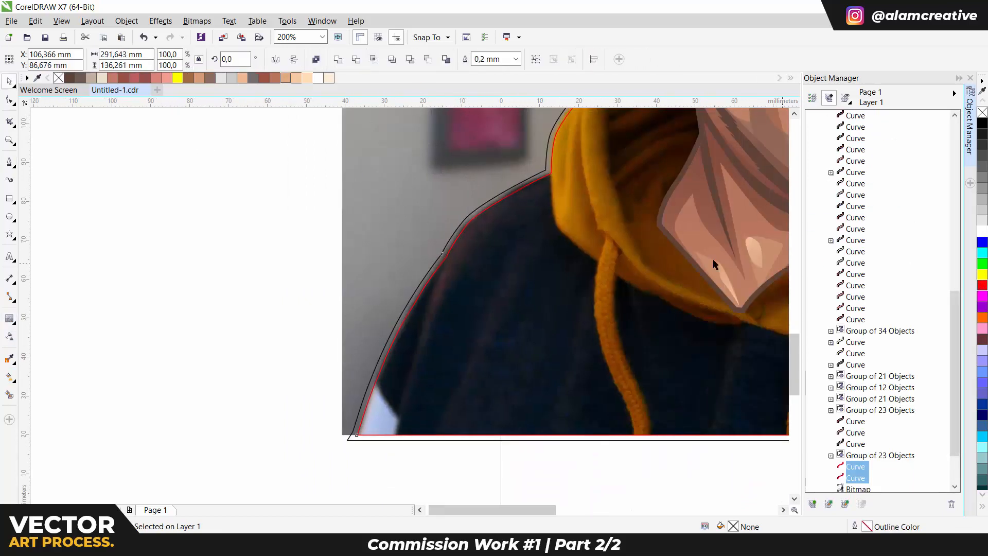
Start the hood outline at the right shoulder and trace its lower right edge where it meets the dark jacket.
left_click_drag(712, 259, 559, 323)
key("space")
scroll(532, 350, "down", 1)
scroll(663, 202, "up", 2)
left_click(696, 129)
left_click(665, 182)
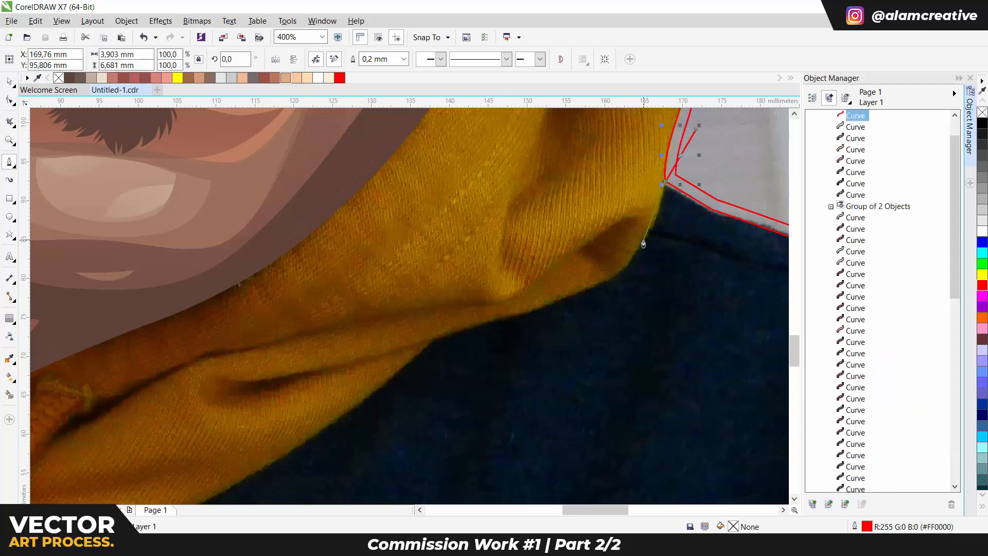
left_click(599, 286)
left_click(562, 286)
left_click_drag(436, 392, 662, 291)
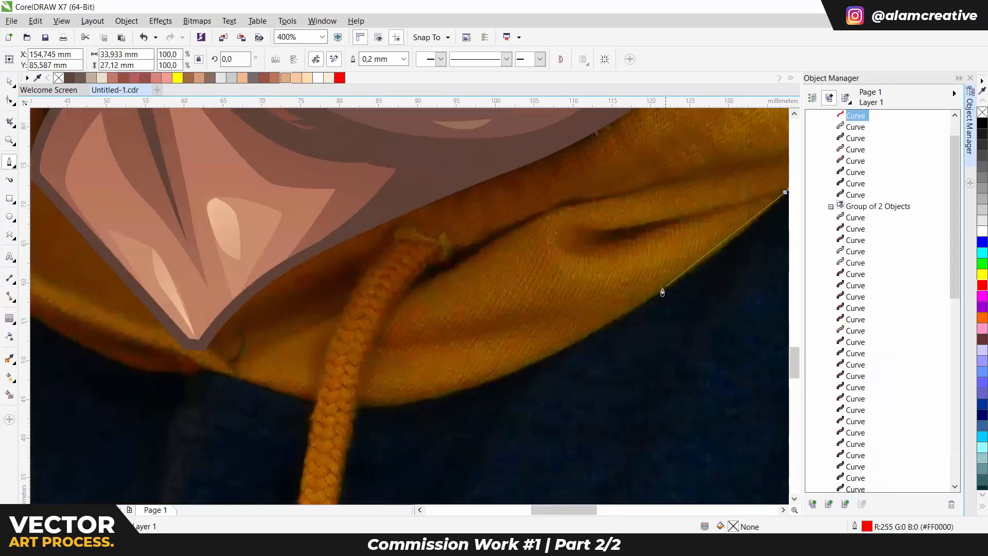
Continue the hood outline along its lower edge and around the right drawstring, extending past the photo's bottom.
left_click(660, 291)
left_click_drag(468, 404, 560, 347)
left_click_drag(443, 344, 385, 336)
left_click(443, 346)
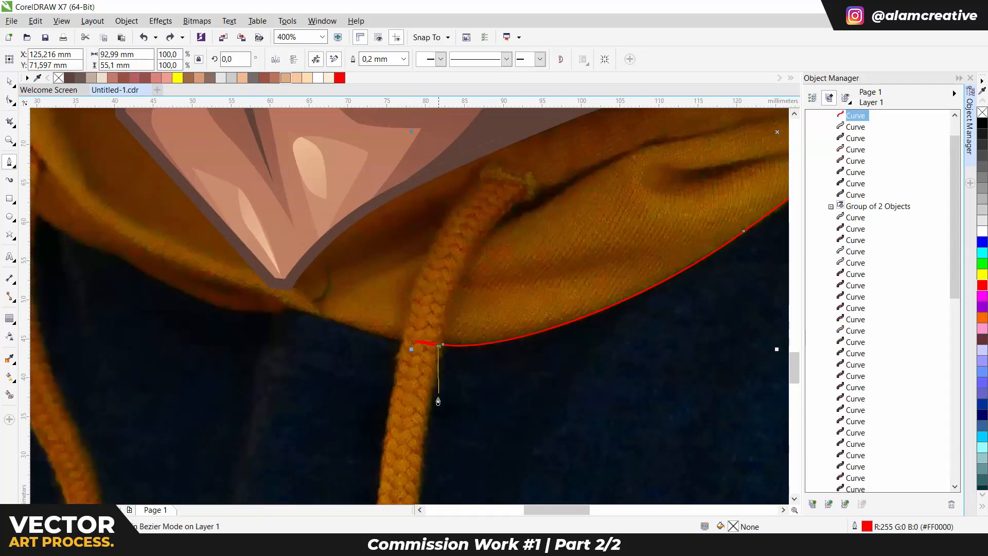
left_click_drag(439, 393, 492, 198)
key("ctrl+z")
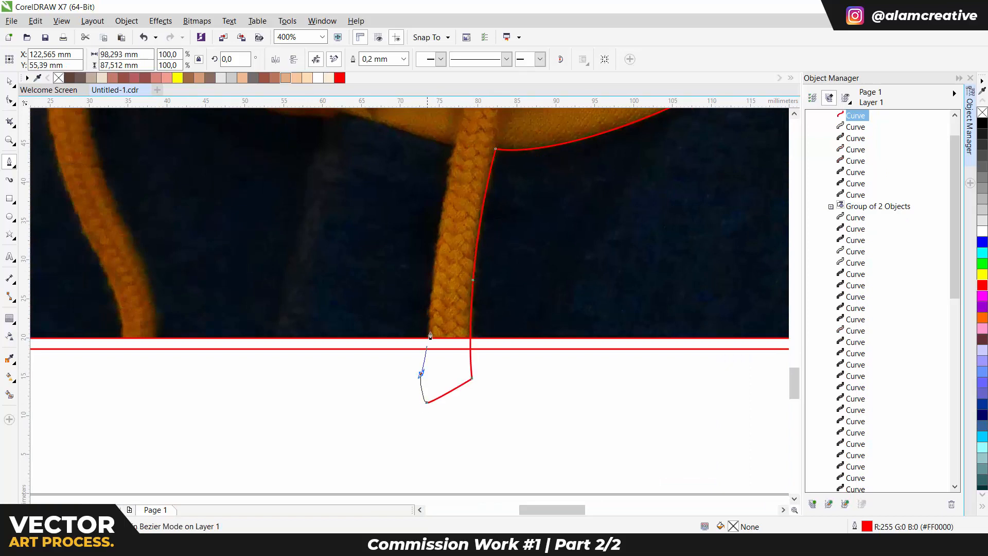
scroll(430, 336, "up", 3)
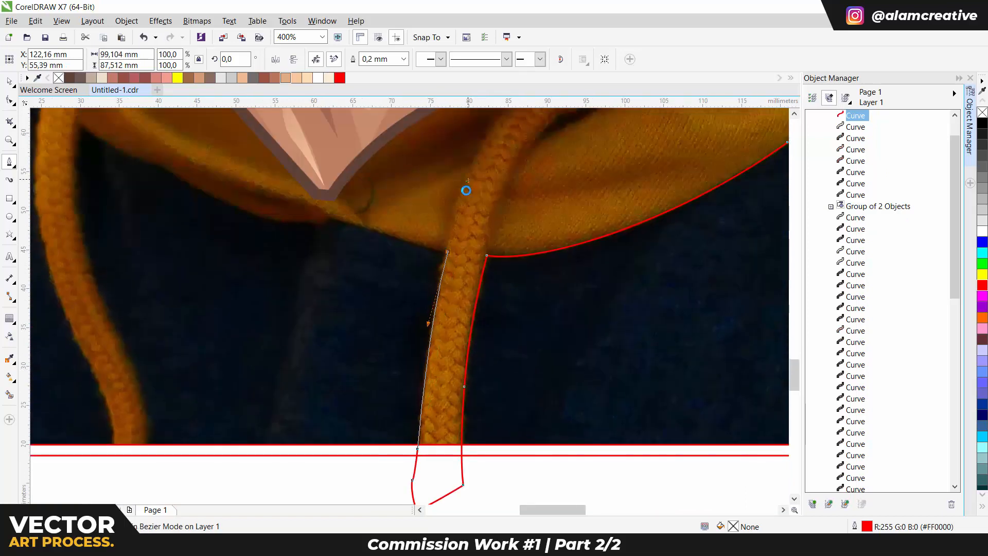
Trace the hood's lower edge from the right drawstring across to the left drawstring.
left_click(337, 221)
left_click_drag(305, 234, 410, 217)
left_click_drag(311, 165, 445, 248)
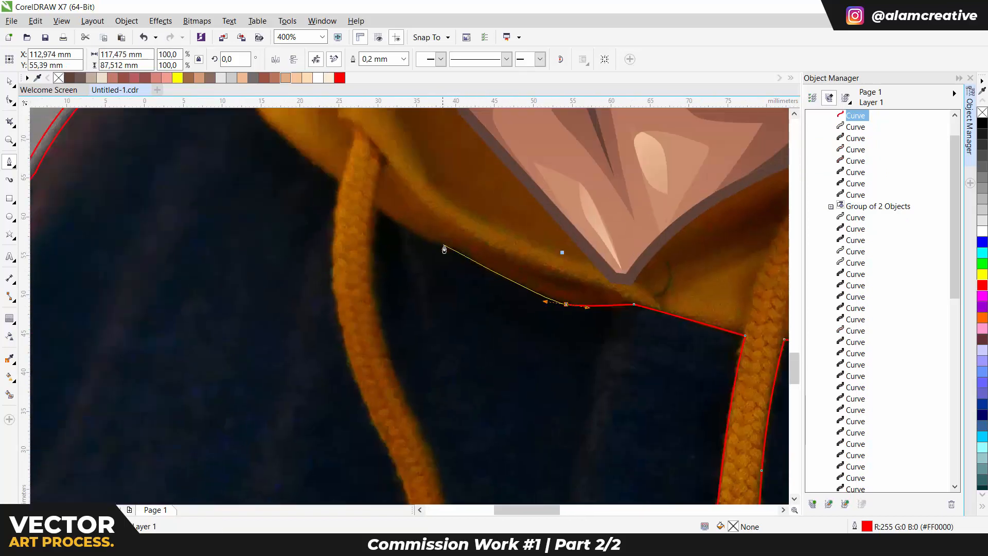
scroll(381, 272, "down", 2)
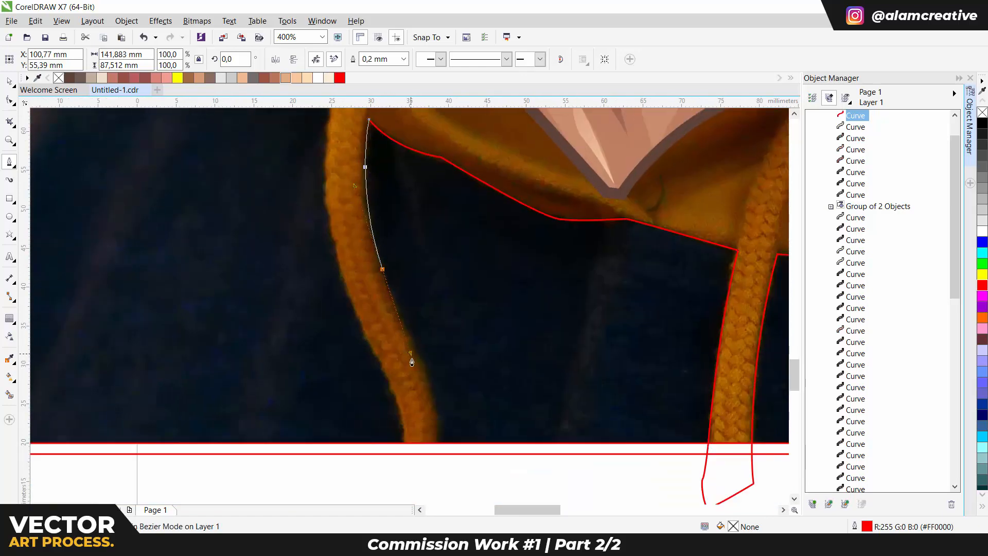
Trace around the left drawstring, down one side past the photo's bottom and back up the other.
scroll(412, 361, "down", 3)
left_click_drag(379, 320, 374, 373)
left_click(339, 322)
left_click_drag(318, 211, 349, 285)
left_click_drag(348, 284, 377, 412)
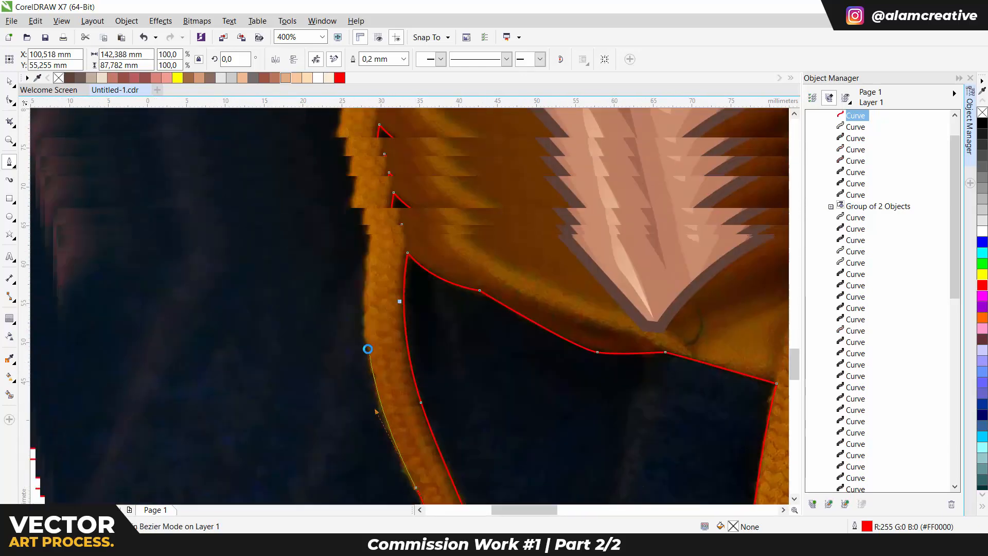
Close the hood outline up its left edge and across the face, and crop it to the clothing silhouette.
left_click_drag(371, 228, 393, 128)
scroll(374, 225, "up", 3)
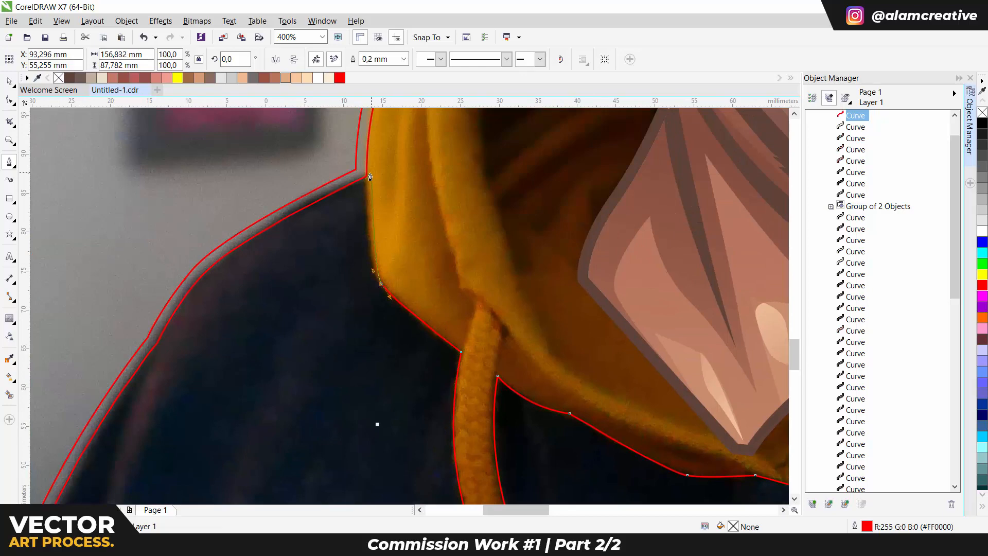
scroll(370, 177, "down", 3)
left_click_drag(435, 221, 505, 213)
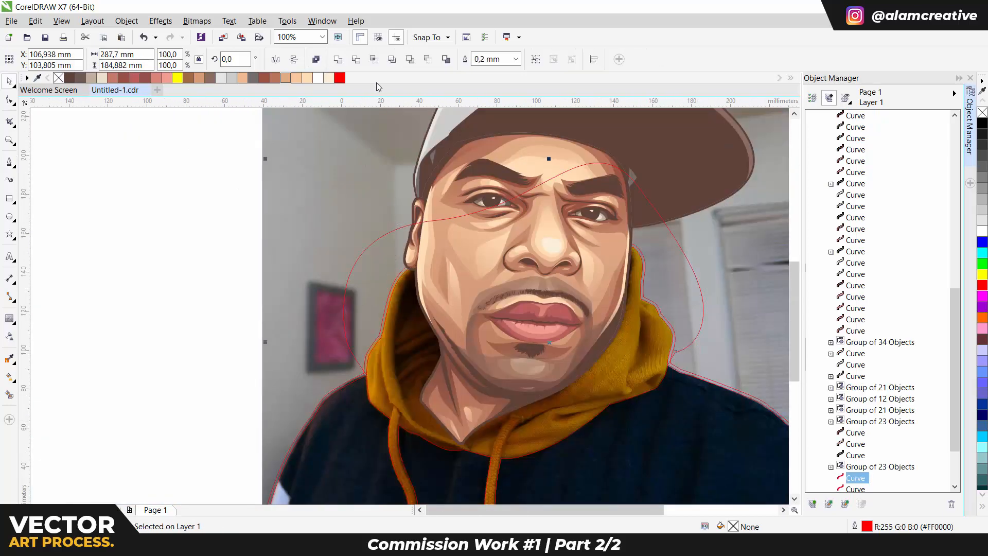
left_click(31, 342)
Add a one-step 1.4 mm outside contour to the hood, break it apart and give both curves yellow outlines.
left_click(309, 59)
scroll(625, 357, "up", 1)
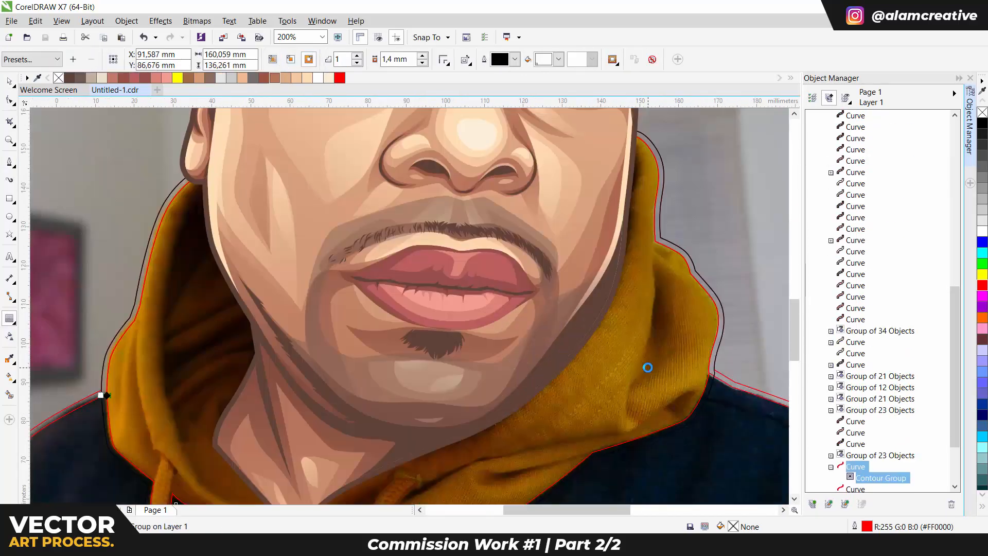
key("ctrl+k")
key("space")
right_click(981, 274)
right_click(567, 332)
left_click_drag(546, 256, 529, 144)
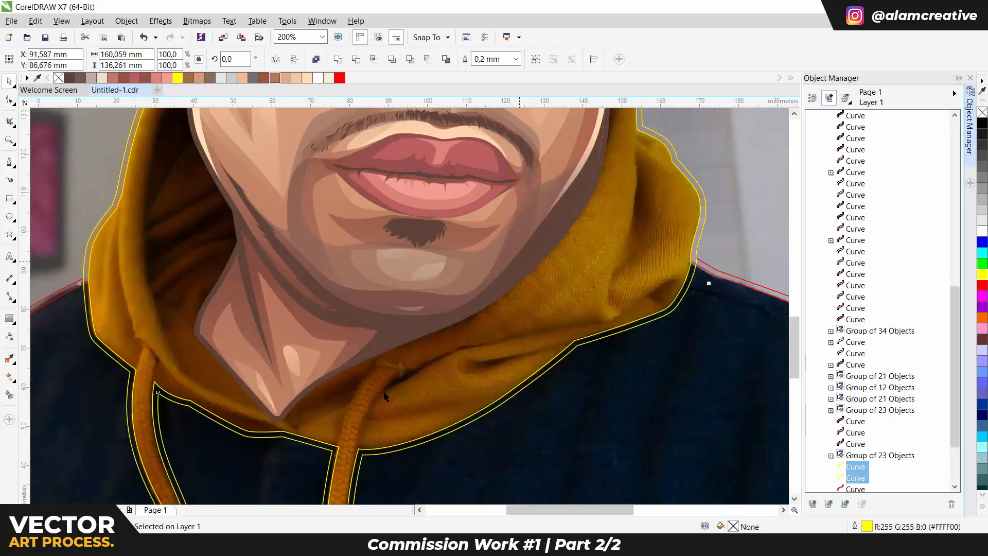
Save the drawing.
left_click_drag(350, 451, 381, 316)
key("space")
left_click(382, 315)
key("ctrl+z")
key("ctrl+s")
Trace the fold line inside the hood's left edge, from the upper rim down towards the left drawstring.
left_click_drag(188, 146, 273, 311)
scroll(275, 191, "up", 1)
left_click(293, 178)
left_click(294, 200)
left_click_drag(279, 357, 279, 278)
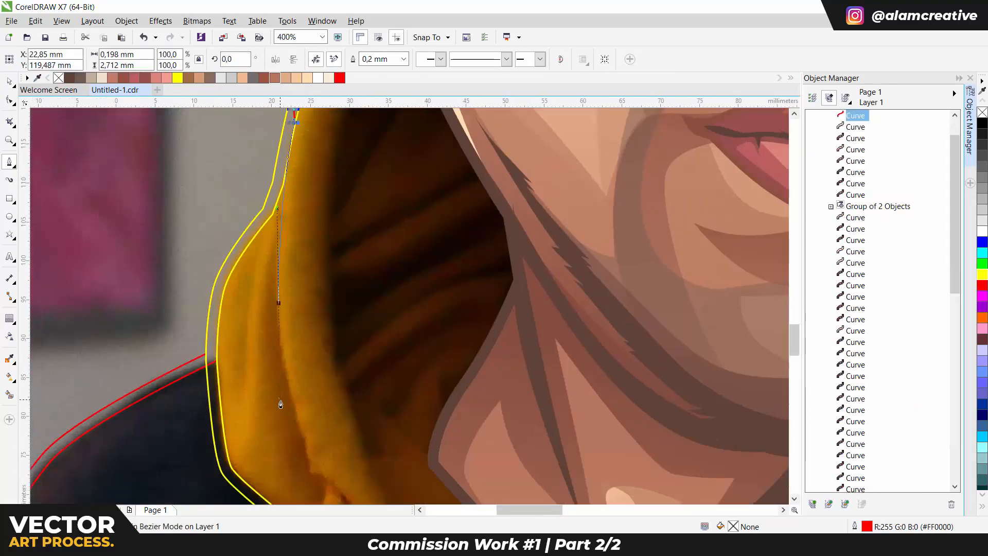
left_click_drag(281, 404, 280, 406)
left_click_drag(315, 466, 305, 344)
left_click_drag(334, 379, 305, 314)
Shape the fold's lower tip around the top of the left drawstring and turn the curve back upward.
scroll(279, 293, "up", 1)
left_click(305, 315)
left_click(155, 171)
left_click(150, 194)
left_click_drag(180, 237, 284, 421)
left_click_drag(219, 322, 256, 433)
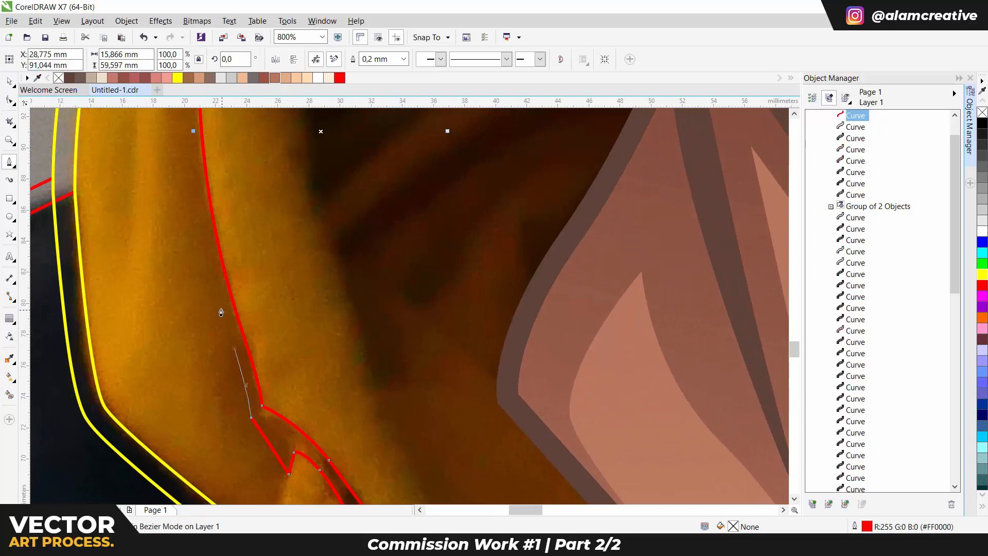
Trace the fold shape back up the hood's left edge and close it at the upper rim, about 17 mm wide.
left_click_drag(192, 149, 213, 263)
left_click_drag(213, 172, 212, 351)
left_click_drag(215, 223, 217, 175)
left_click_drag(217, 175, 227, 303)
scroll(228, 303, "down", 1)
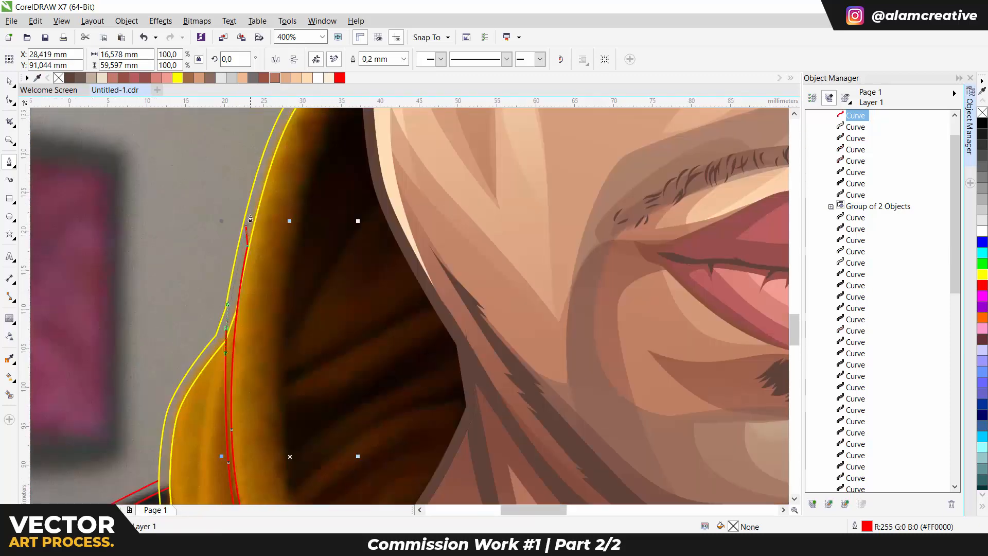
scroll(250, 218, "up", 1)
left_click(247, 201)
scroll(264, 287, "down", 1)
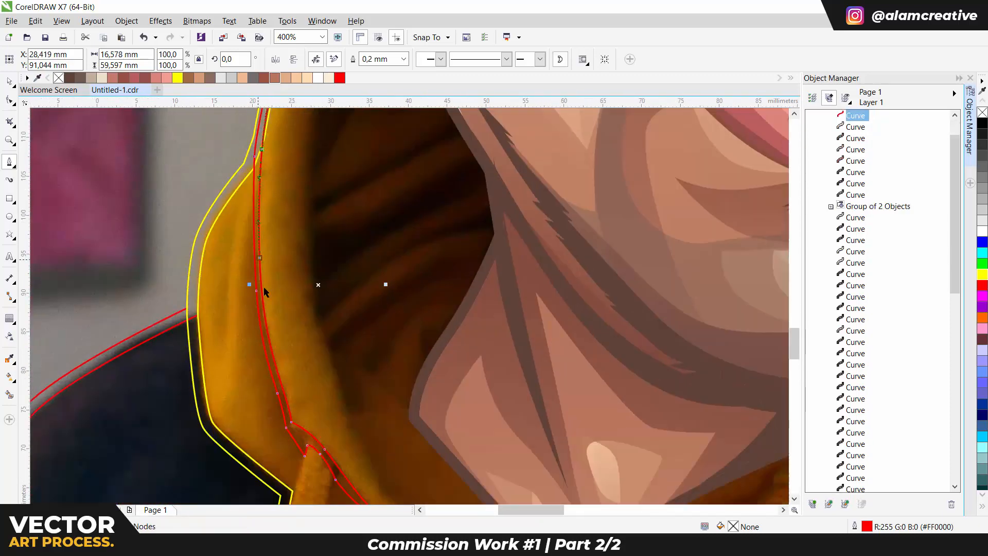
Trace a thin fold down the hood's left bulge below the rim, about 4.5 mm wide and 24.5 mm tall.
left_click(224, 348)
scroll(224, 348, "down", 1)
scroll(223, 273, "up", 2)
left_click_drag(248, 321, 260, 288)
left_click_drag(293, 214, 308, 200)
left_click(289, 194)
left_click_drag(228, 381, 255, 291)
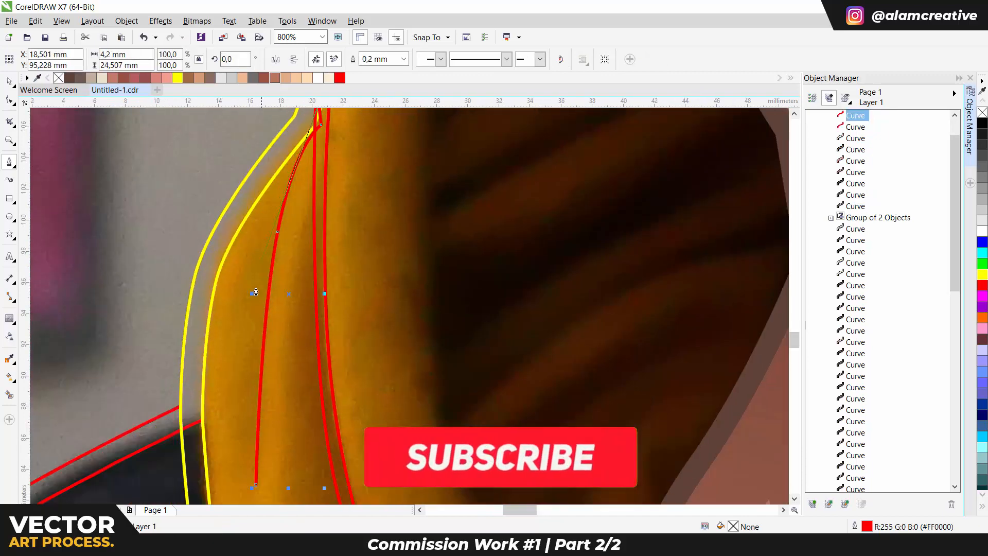
left_click(257, 484)
Draw a narrow closed shadow along the right side of the left drawstring's upper part, about 13 mm tall.
scroll(319, 142, "down", 1)
scroll(319, 149, "down", 1)
scroll(412, 345, "up", 1)
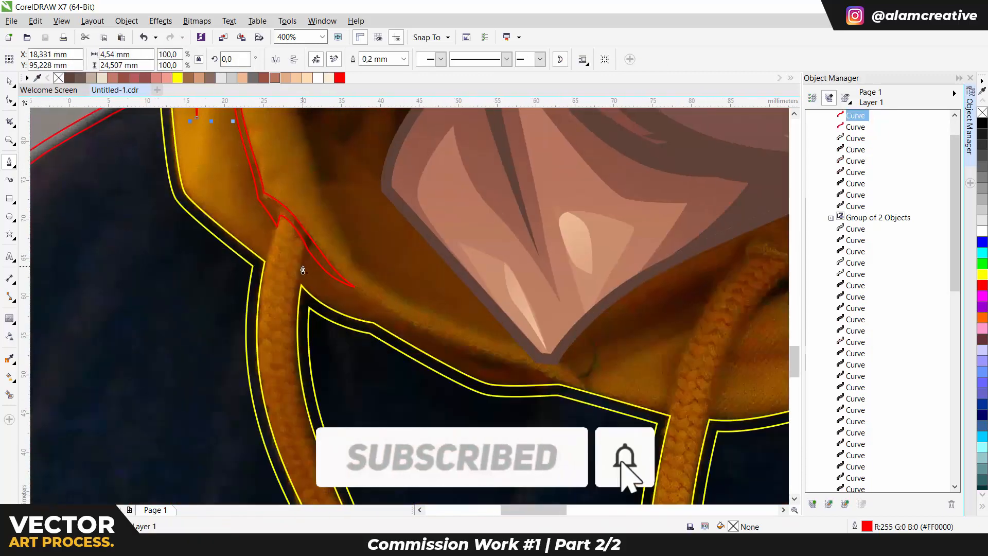
scroll(298, 257, "up", 1)
left_click(313, 222)
left_click(294, 352)
left_click(303, 423)
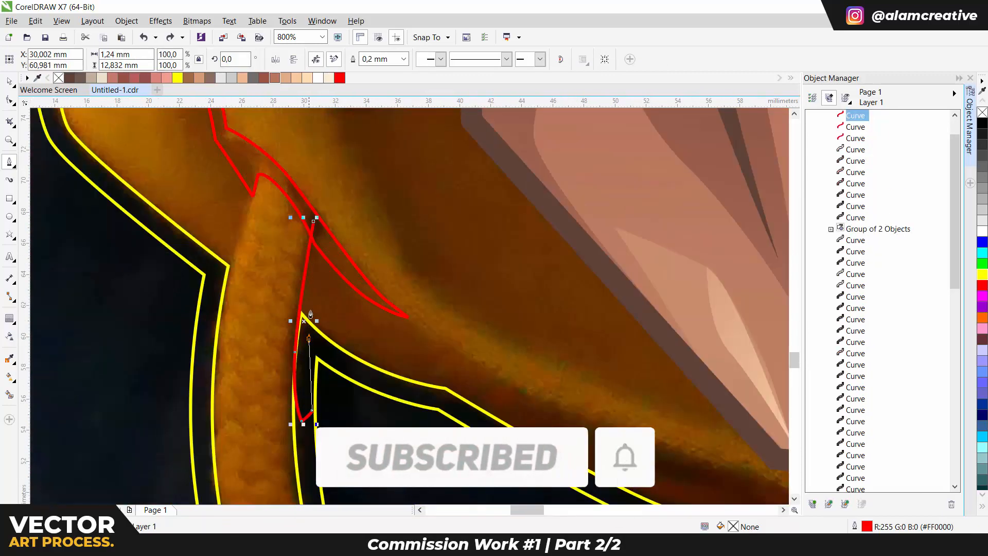
mouse_move(325, 244)
left_mouse_down()
mouse_move(322, 234)
mouse_move(326, 246)
left_mouse_up()
left_click(313, 221)
Draw a matching shadow along the left side of the left drawstring's top, about 4 mm wide and 15 mm tall.
left_click(221, 274)
left_click_drag(207, 394, 206, 481)
key("ctrl+z")
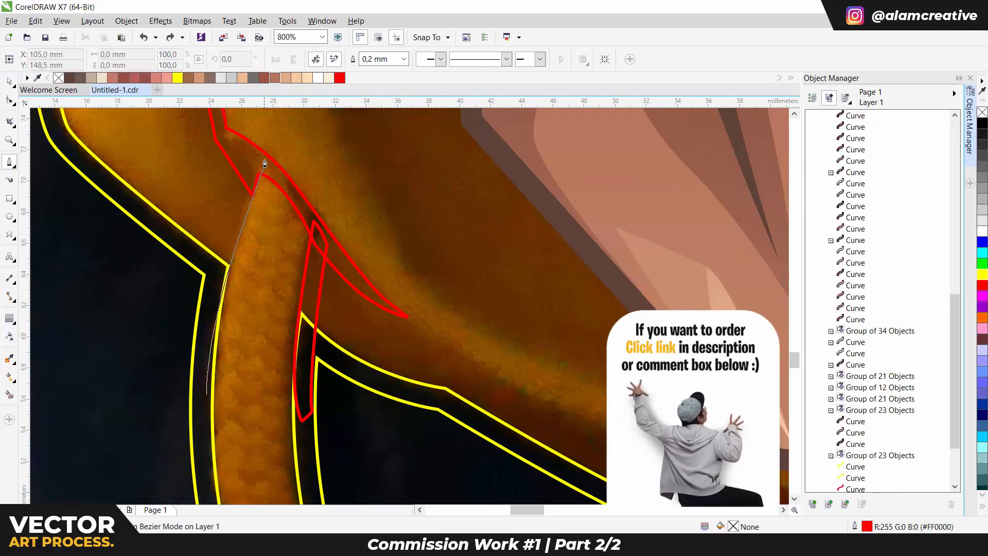
left_click(264, 164)
left_click(206, 394)
scroll(141, 260, "down", 2)
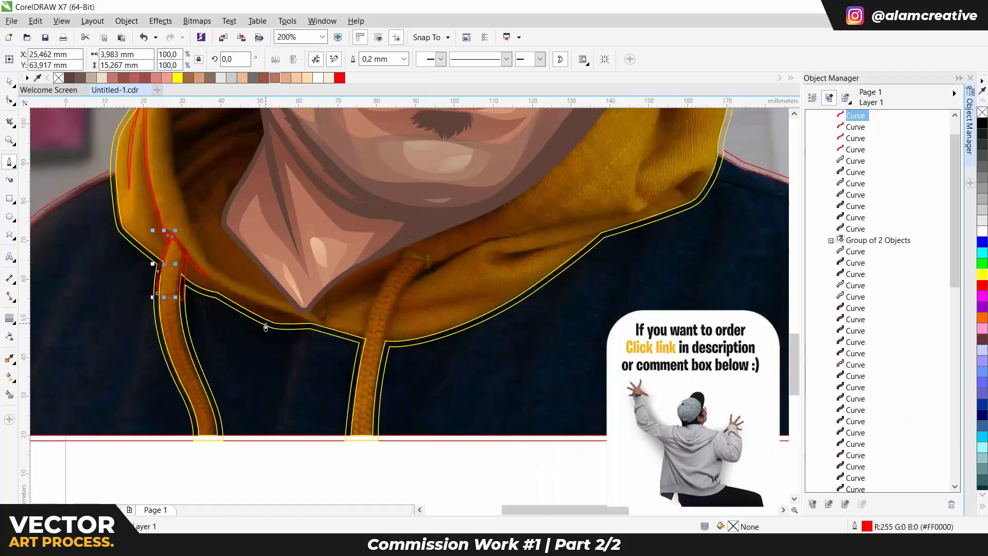
Trace the upper edge of the dark fold along the hood's lower rim, from the left drawstring to below the chin.
scroll(273, 319, "up", 1)
left_click(365, 363)
left_click_drag(320, 316, 278, 297)
left_click_drag(144, 240, 292, 267)
left_click(267, 251)
scroll(275, 260, "up", 1)
left_click(213, 186)
left_click_drag(338, 291, 380, 327)
left_click_drag(574, 393, 549, 337)
Trace the lower-rim fold back along its underside and close it beside the left drawstring, about 33 mm wide and 19 mm tall.
left_click(568, 370)
left_click(433, 385)
left_click_drag(398, 314, 292, 270)
left_click_drag(229, 241, 410, 319)
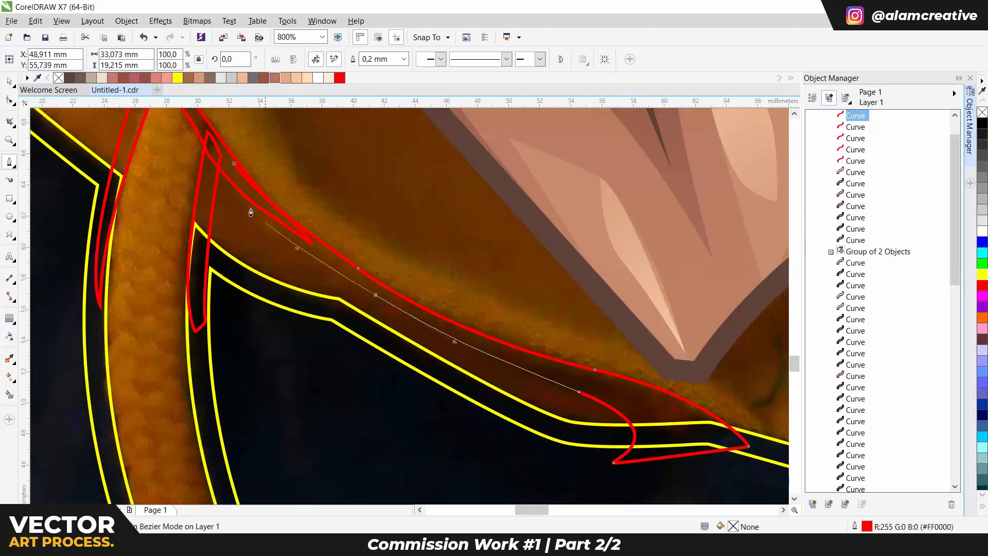
left_click(234, 164)
Start the hood's inner shadow outline below the chin tip and trace it along the left inner rim up beside the neck.
scroll(452, 363, "down", 1)
scroll(604, 399, "up", 1)
left_click(620, 430)
left_click_drag(583, 366, 550, 339)
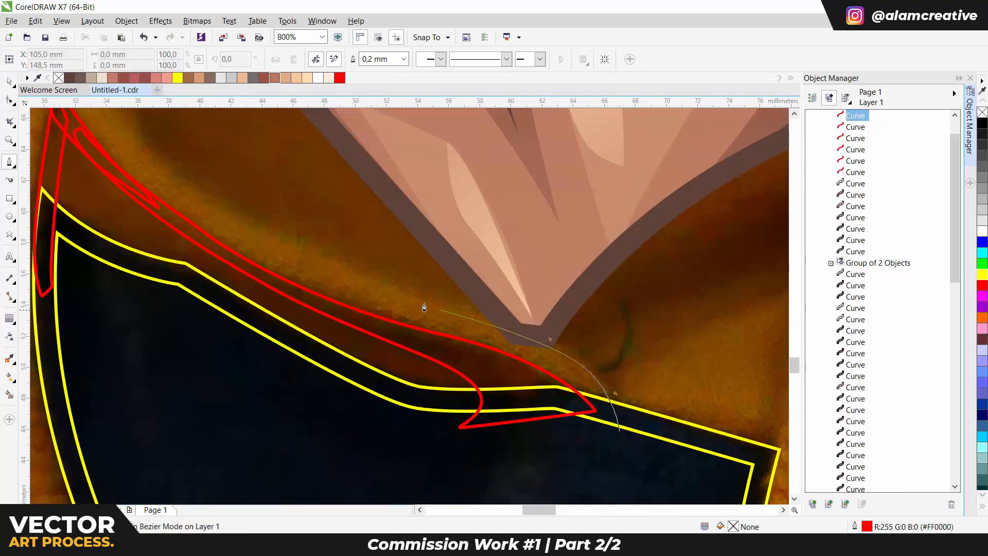
left_click_drag(404, 297, 312, 242)
scroll(244, 224, "down", 1)
left_click_drag(312, 242, 333, 389)
left_click_drag(300, 281, 287, 220)
left_click_drag(288, 220, 318, 370)
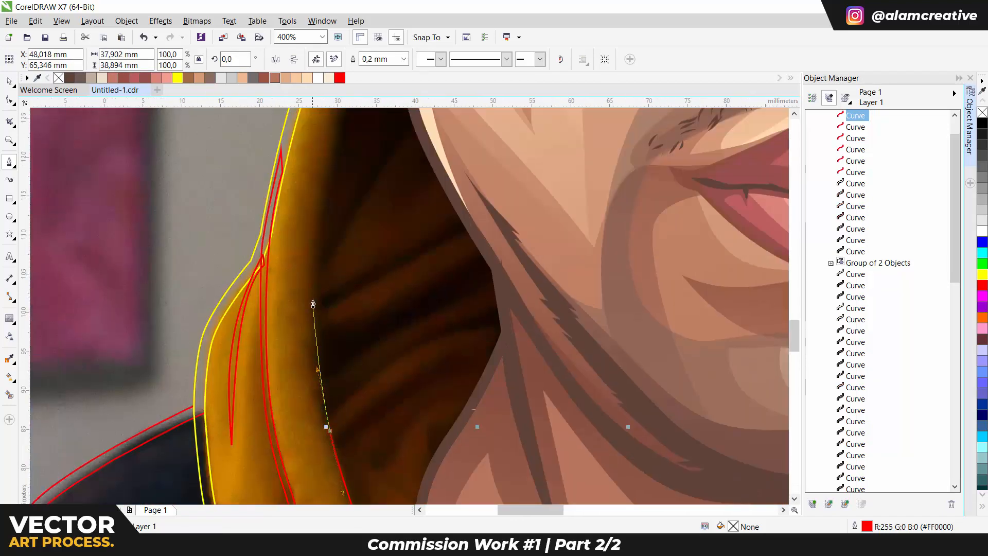
Continue the inner shadow outline up the left inner rim to the ear and turn it back down over the jaw edge.
left_click_drag(315, 268, 320, 229)
left_click_drag(338, 158, 335, 296)
left_click_drag(360, 173, 380, 129)
left_click(402, 109)
left_click_drag(455, 177, 453, 210)
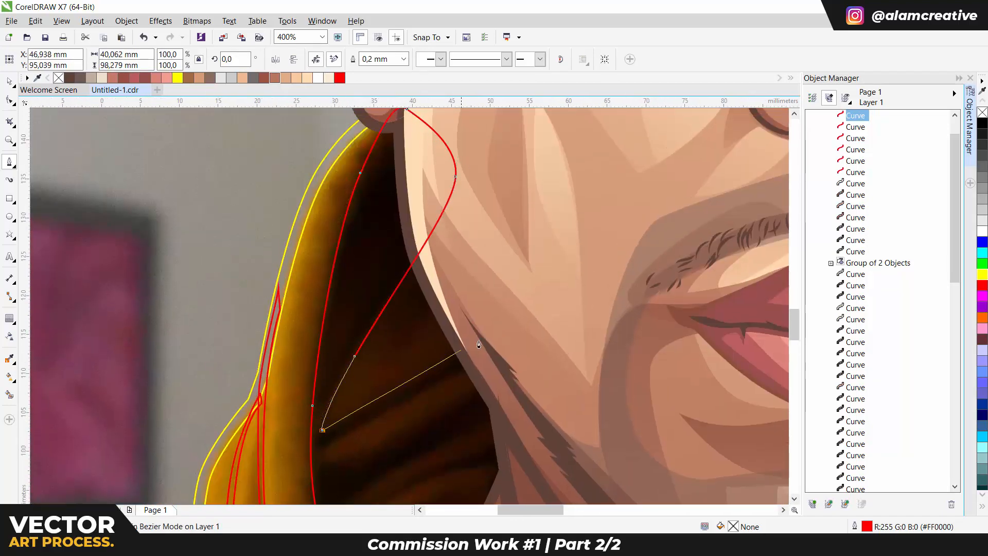
Shape the fabric creases inside the hood as long finger-like curves running between the inner rim and the neck.
left_click_drag(486, 335, 493, 332)
left_click(502, 351)
left_click_drag(321, 444, 416, 333)
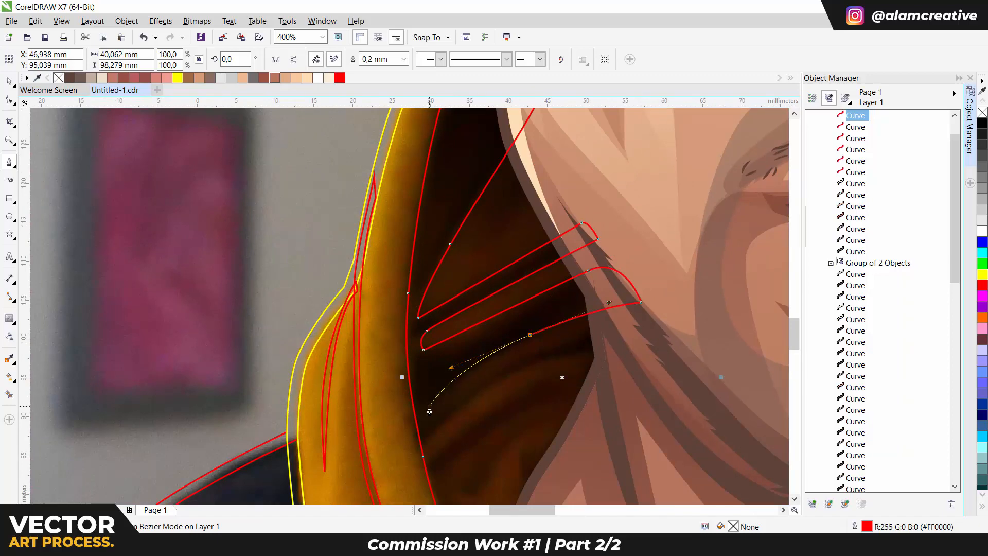
left_click_drag(552, 360, 479, 374)
left_click_drag(464, 392, 547, 319)
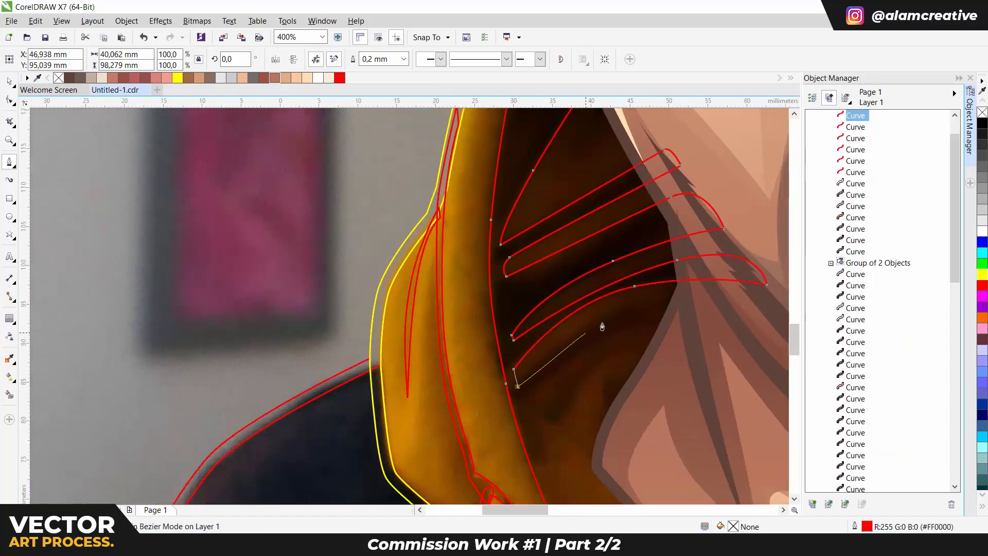
left_click(691, 324)
left_click_drag(600, 337, 584, 346)
Trace the inner shadow's remaining edge down beside the rim and close it below the chin, about 43 mm wide and 100 mm tall.
left_click_drag(540, 369, 588, 303)
left_click(573, 337)
left_click_drag(606, 430, 552, 300)
left_click_drag(566, 337, 576, 350)
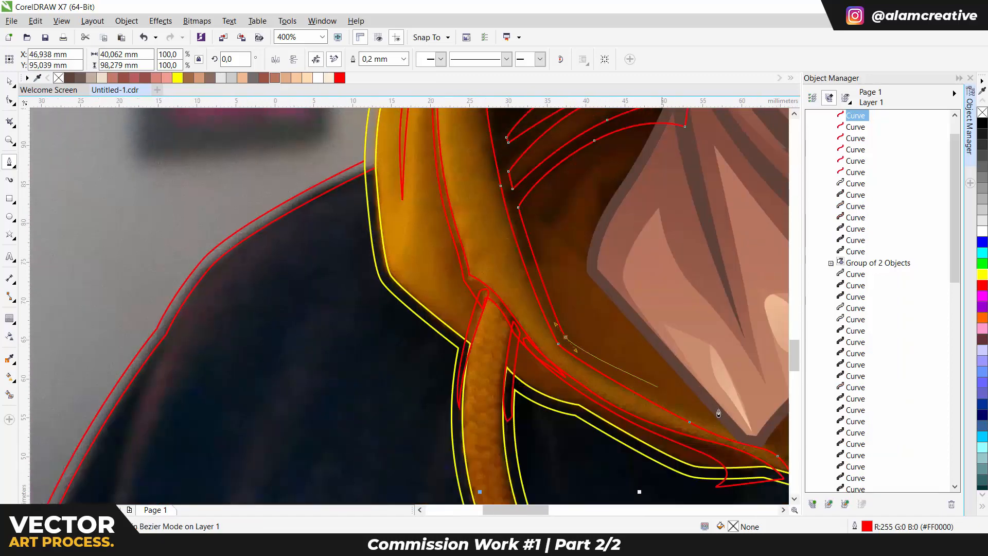
left_click_drag(784, 452, 514, 327)
left_click(526, 365)
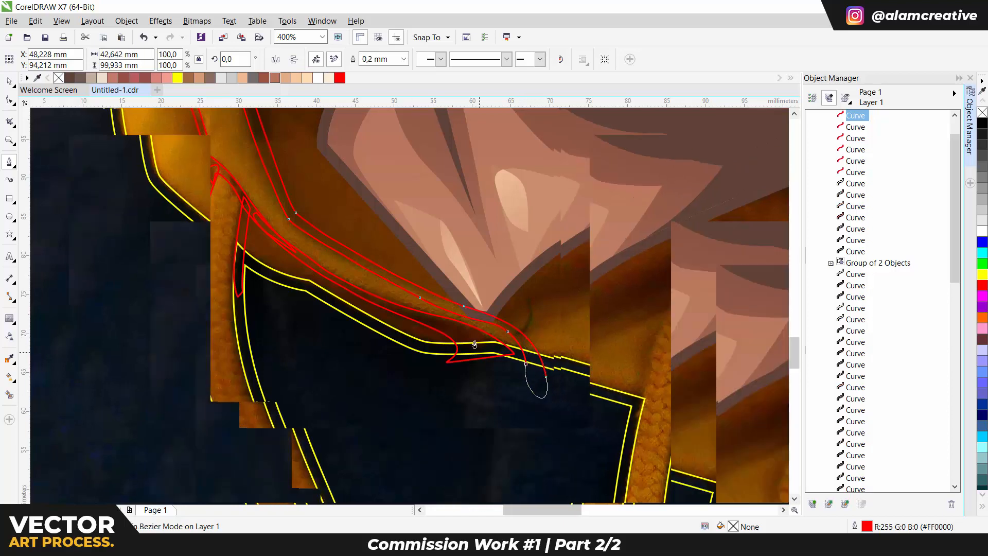
Draw a closed shadow shape inside the hood along the neck's left edge, overlapping the neck, about 21 mm tall.
left_click_drag(360, 216, 527, 372)
left_click(553, 171)
left_click_drag(494, 220, 481, 236)
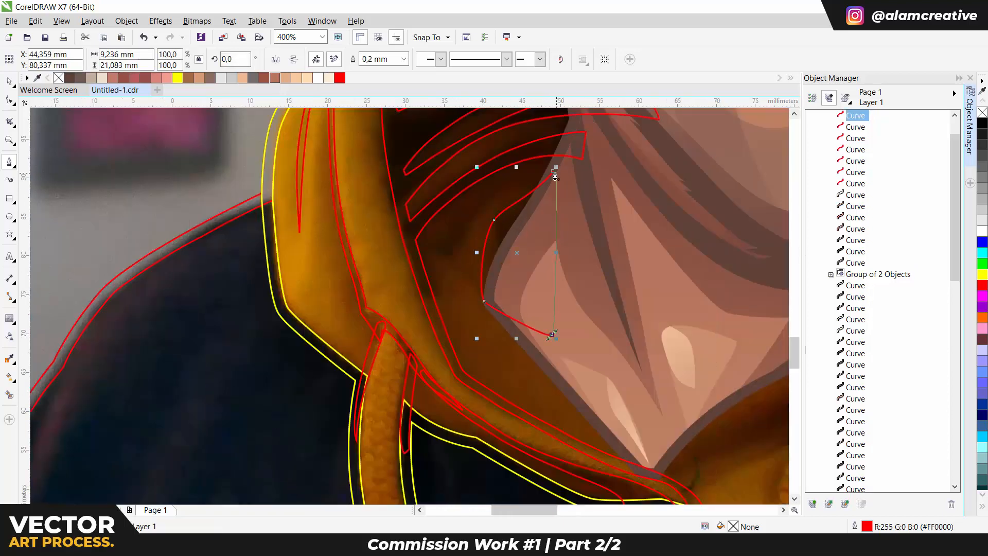
left_click(553, 171)
Draw a larger closed shadow shape around the neck-edge shadow, about 23 mm wide and 27 mm tall.
left_click(582, 160)
left_click_drag(500, 191, 479, 205)
left_click(455, 253)
left_click_drag(536, 319, 541, 327)
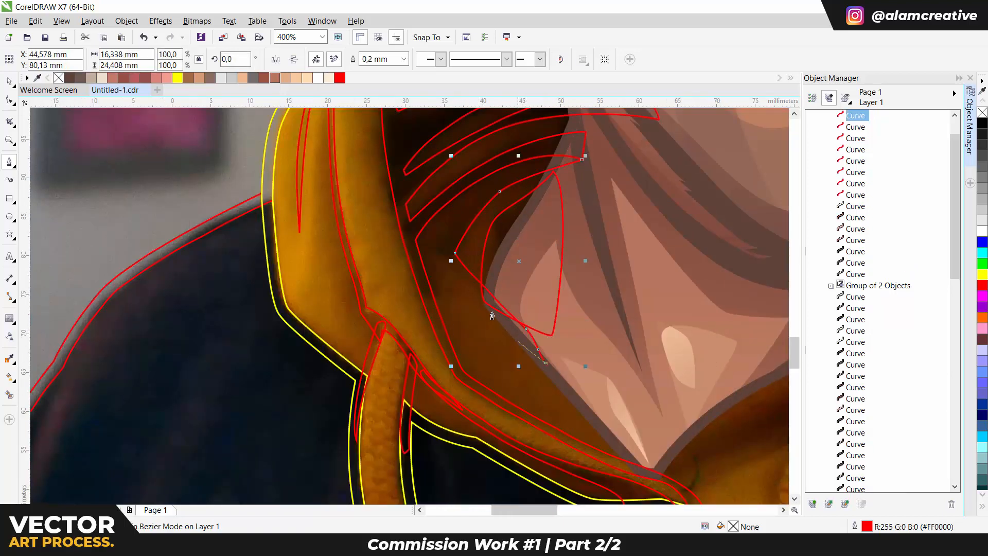
left_click(582, 160)
scroll(597, 243, "down", 1)
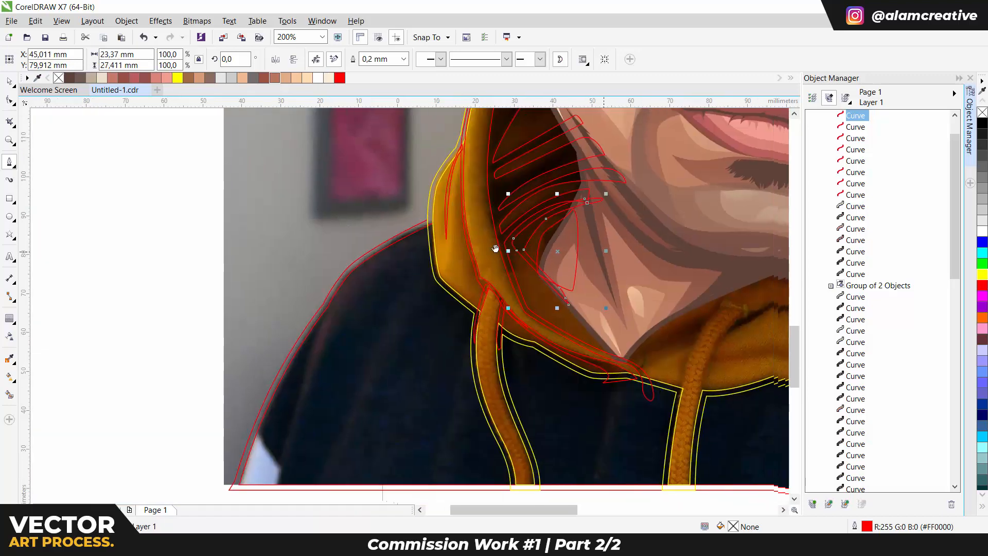
left_click_drag(668, 364, 516, 361)
scroll(682, 364, "up", 1)
left_click(524, 141)
mouse_move(466, 240)
left_mouse_down()
mouse_move(524, 142)
mouse_move(437, 292)
left_mouse_up()
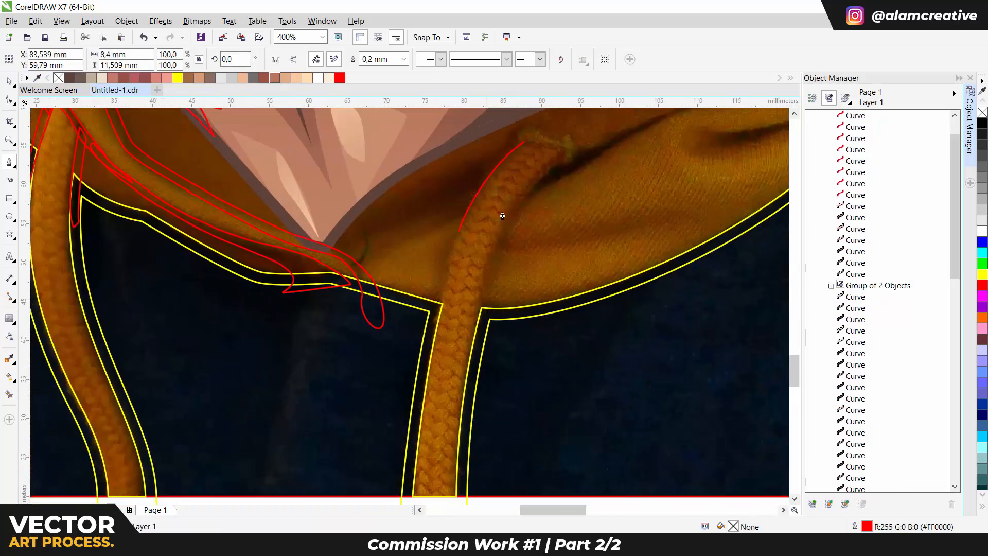
key("ctrl+z")
Trace the left edge of the right drawstring from its top end down to the hood's lower rim and start turning back.
left_click(526, 140)
left_click_drag(478, 199, 435, 297)
left_click(442, 304)
key("ctrl+z")
key("ctrl+z")
left_click(429, 312)
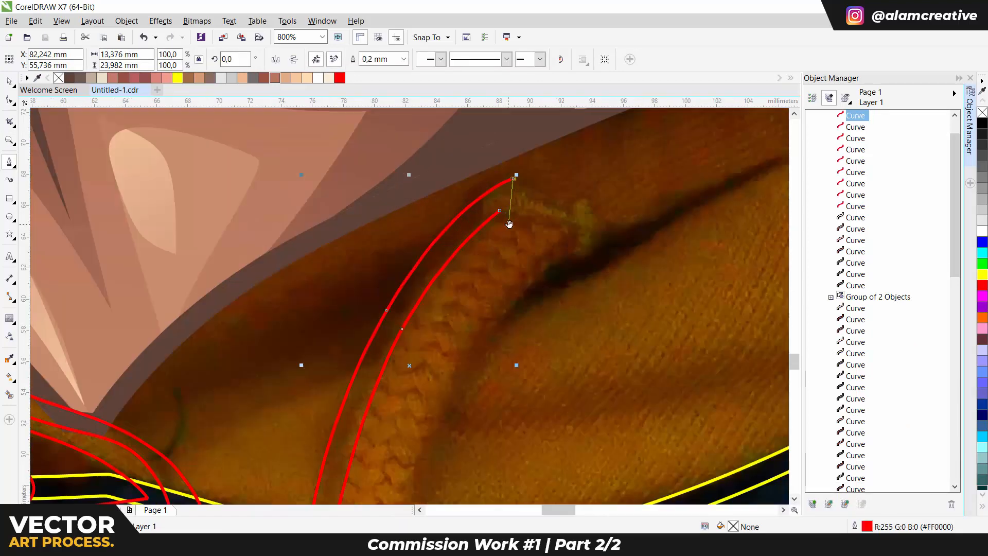
Carry the drawstring shadow's outer edge around the top end of the right drawstring to its right corner.
scroll(508, 221, "up", 1)
mouse_move(937, 498)
scroll(544, 222, "down", 1)
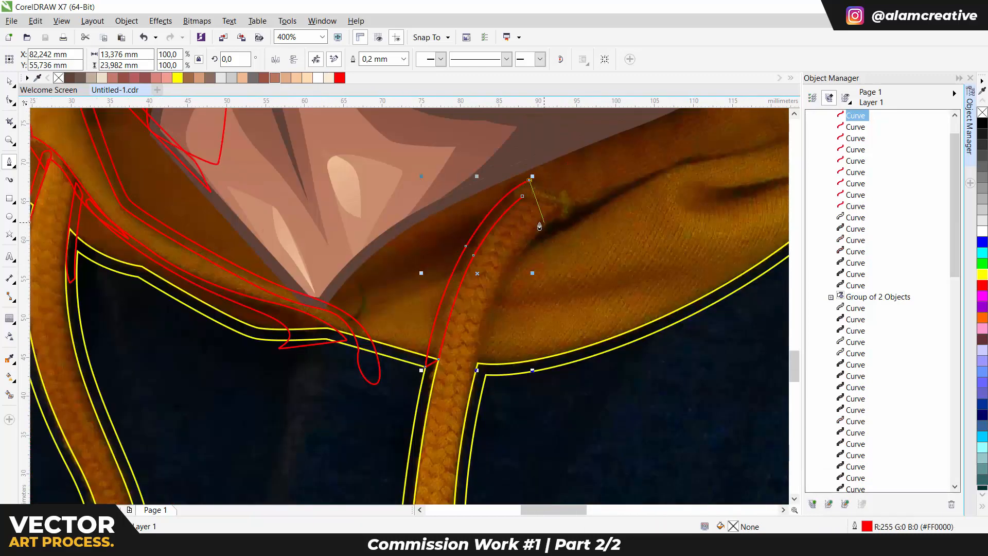
scroll(472, 243, "up", 1)
left_click_drag(522, 205, 509, 252)
key("ctrl+z")
left_click(560, 180)
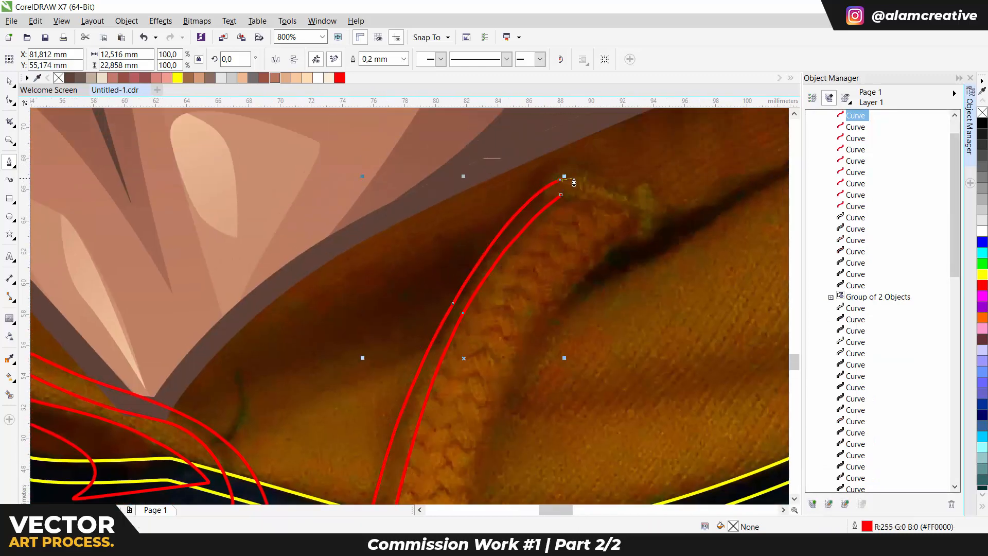
left_click(659, 221)
Trace the shadow down the right drawstring's right side and back to close it, about 19 mm wide and 29 mm tall.
scroll(645, 148, "down", 1)
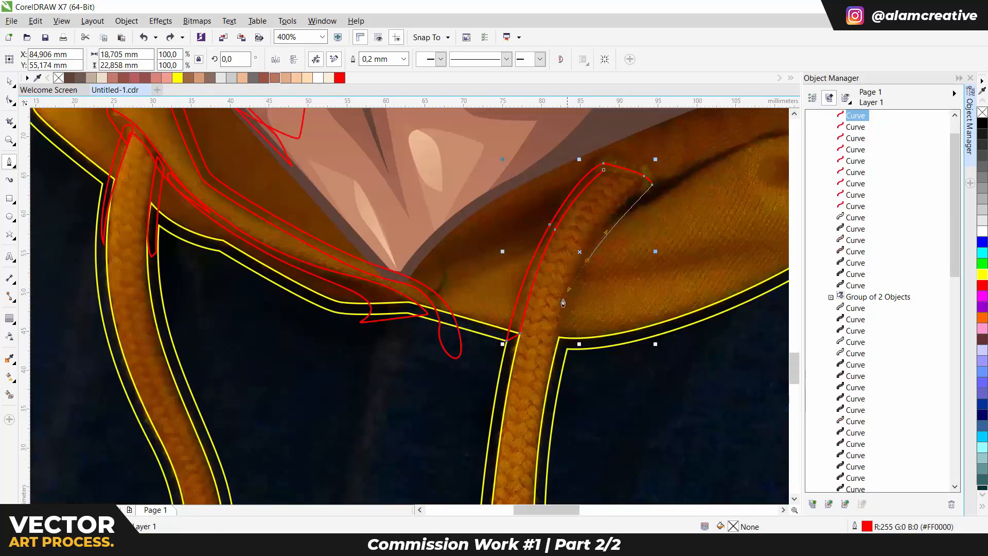
scroll(561, 363, "up", 1)
scroll(591, 390, "down", 1)
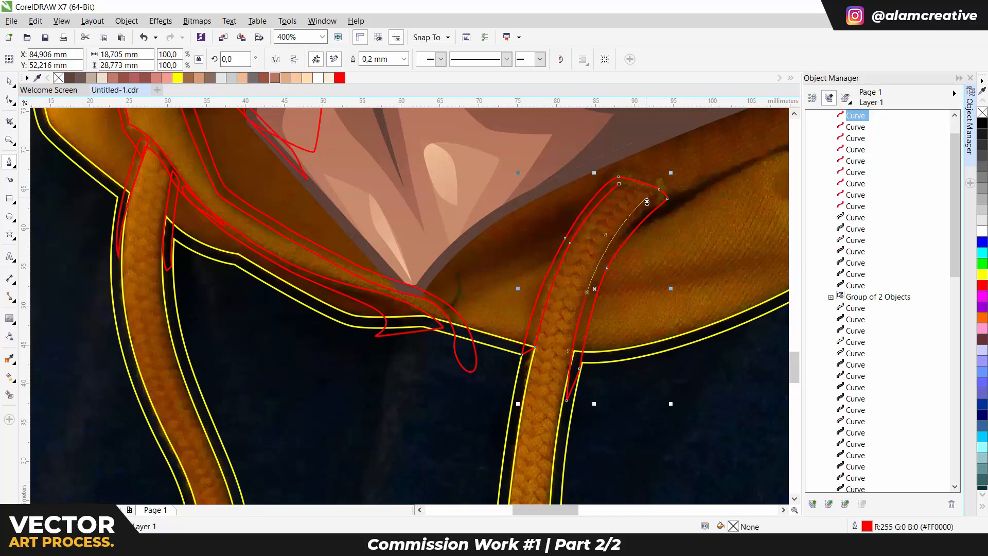
scroll(647, 202, "up", 1)
scroll(597, 182, "down", 2)
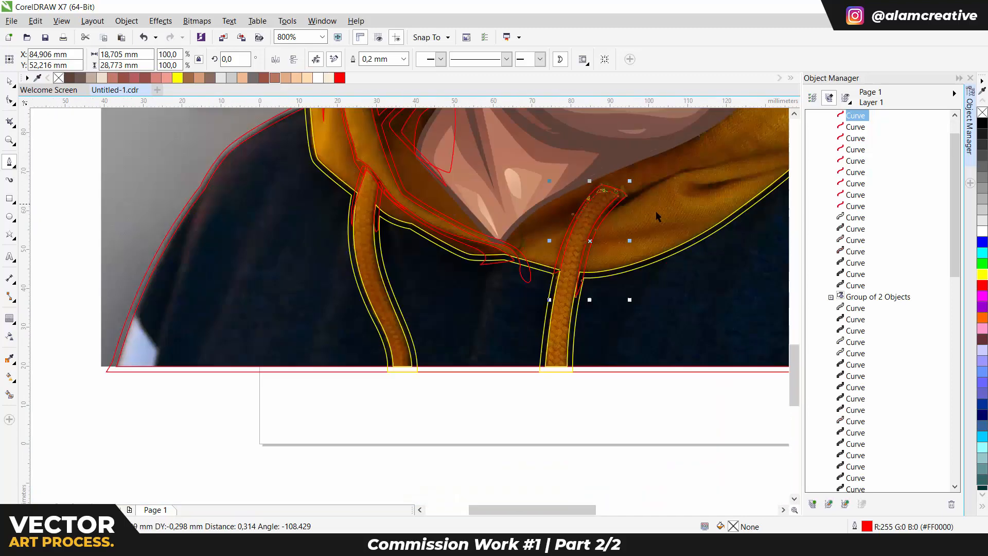
Draw a slim closed fold on the hood right of the right drawstring, tapering out past the hood's lower edge.
left_click_drag(656, 211, 419, 293)
scroll(418, 293, "up", 1)
left_click_drag(476, 236, 497, 236)
left_click(703, 192)
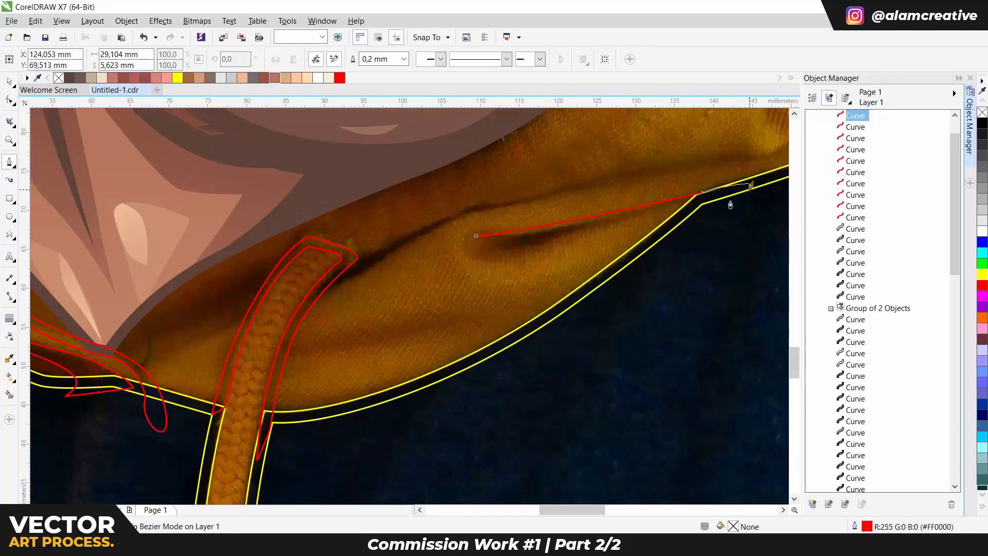
left_click_drag(751, 186, 746, 191)
left_click(702, 201)
Trace the edge of the long dark fold from the right drawstring across to the hood's right bulge.
left_click(304, 310)
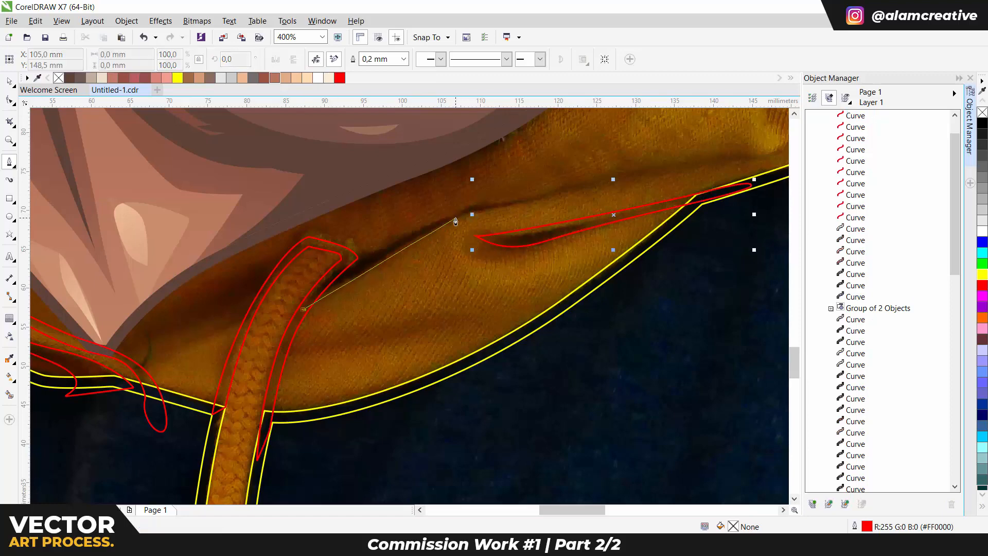
left_click_drag(456, 217, 475, 208)
left_click_drag(687, 171, 558, 205)
left_click_drag(635, 192, 650, 186)
left_click_drag(695, 154, 610, 196)
left_click_drag(526, 252, 560, 245)
Trace the long fold back to the right drawstring's top and close it, about 77 mm wide and 30 mm tall.
mouse_move(484, 250)
left_mouse_down()
mouse_move(617, 227)
mouse_move(501, 254)
left_mouse_up()
left_click(626, 233)
left_click_drag(501, 254, 671, 212)
left_click(558, 257)
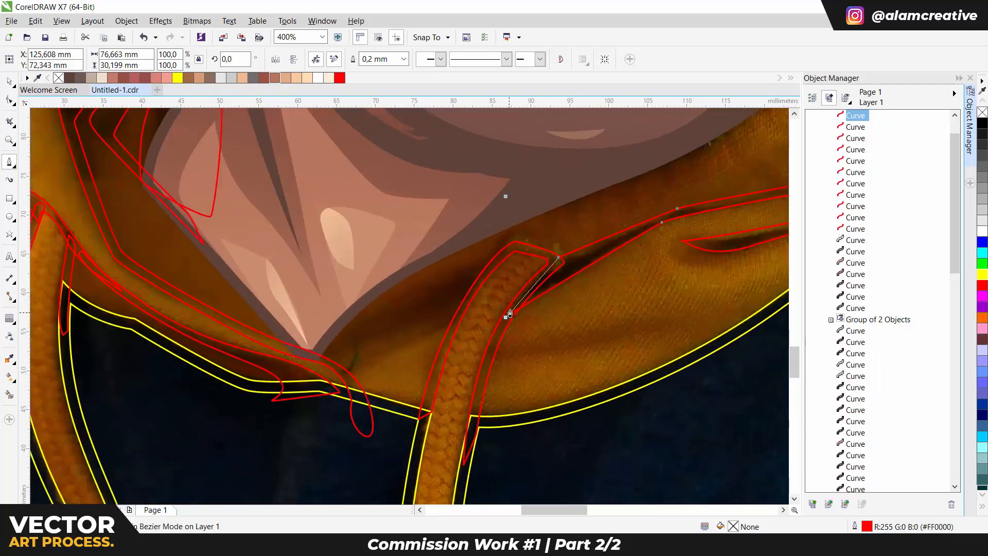
left_click(510, 313)
Draw a thin pointed shadow between the chin and the right drawstring's top, about 16 mm wide and 9.5 mm tall.
mouse_move(375, 353)
left_mouse_down()
mouse_move(501, 287)
mouse_move(525, 248)
left_mouse_up()
left_click(593, 232)
key("ctrl+z")
scroll(594, 234, "down", 3)
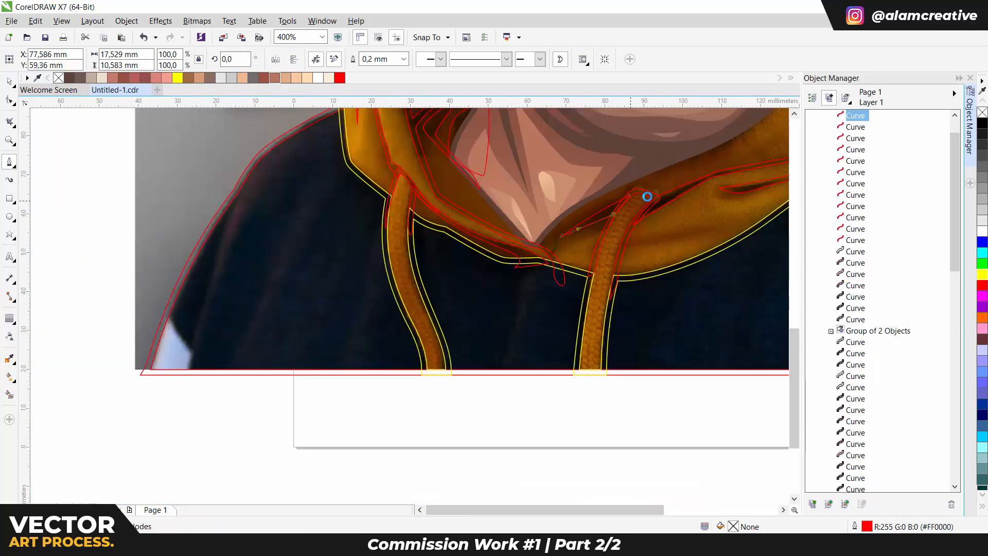
scroll(453, 323, "up", 3)
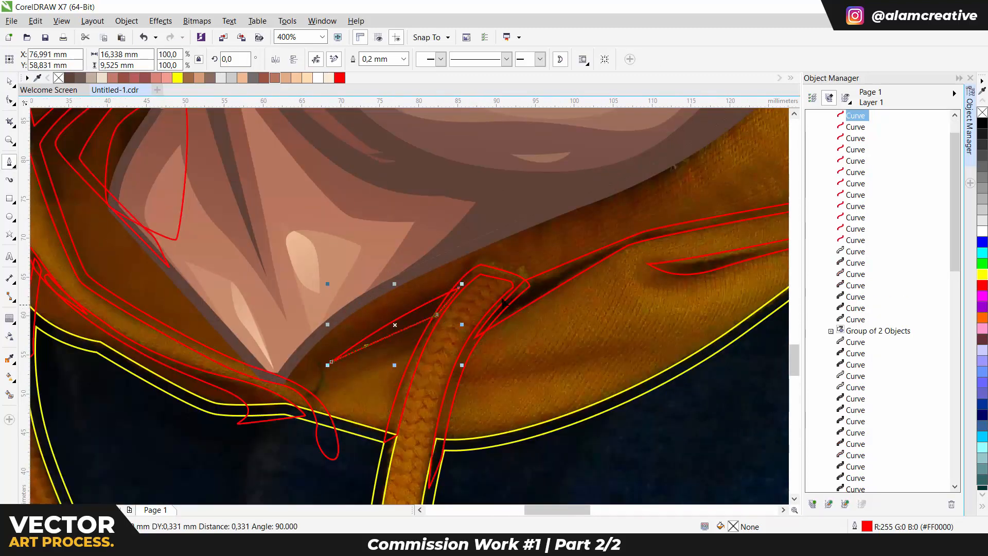
Trace a tall narrow fold up the hood's right side to the notch in its outer edge, about 10 mm wide and 50 mm tall.
scroll(505, 303, "down", 1)
left_click_drag(541, 301, 505, 350)
scroll(523, 363, "up", 1)
left_click(561, 372)
left_click_drag(594, 248, 613, 198)
left_click_drag(613, 198, 577, 389)
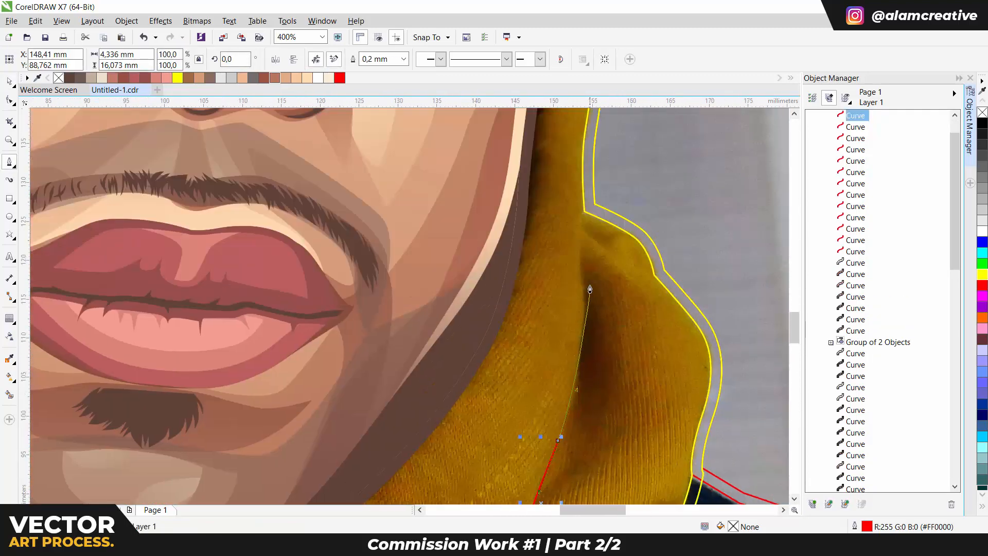
left_click_drag(587, 254, 589, 311)
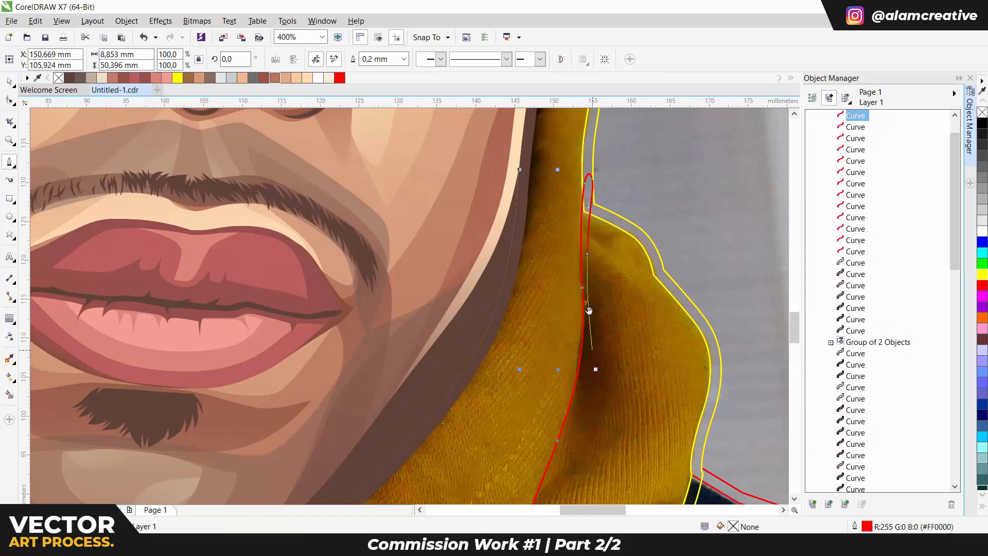
left_click_drag(604, 365, 614, 270)
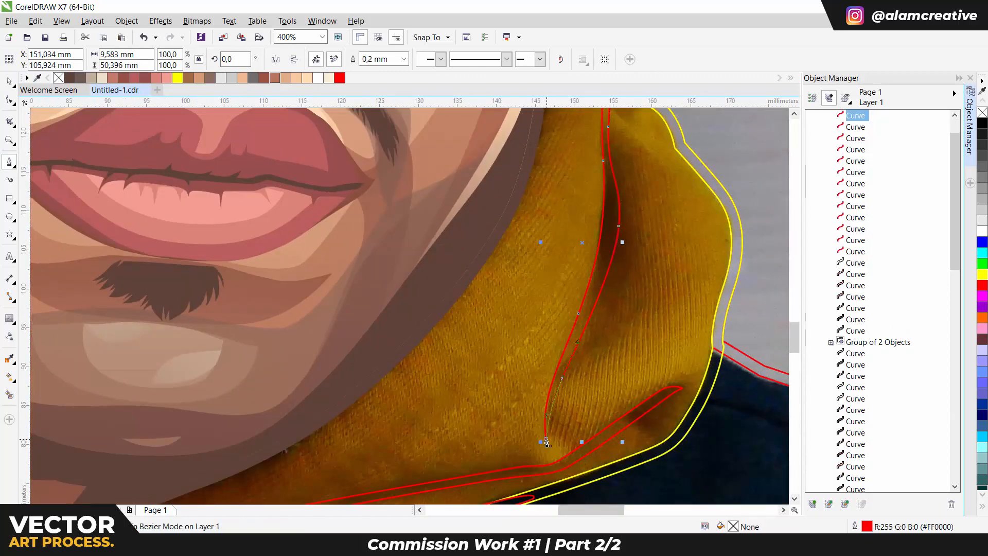
left_click(546, 440)
Draw a small slanted fold below the notch at the top of the hood's right bulge, about 7 mm wide and 8 mm tall.
left_click_drag(660, 158, 621, 341)
left_click(622, 341)
left_click(566, 286)
left_click(566, 276)
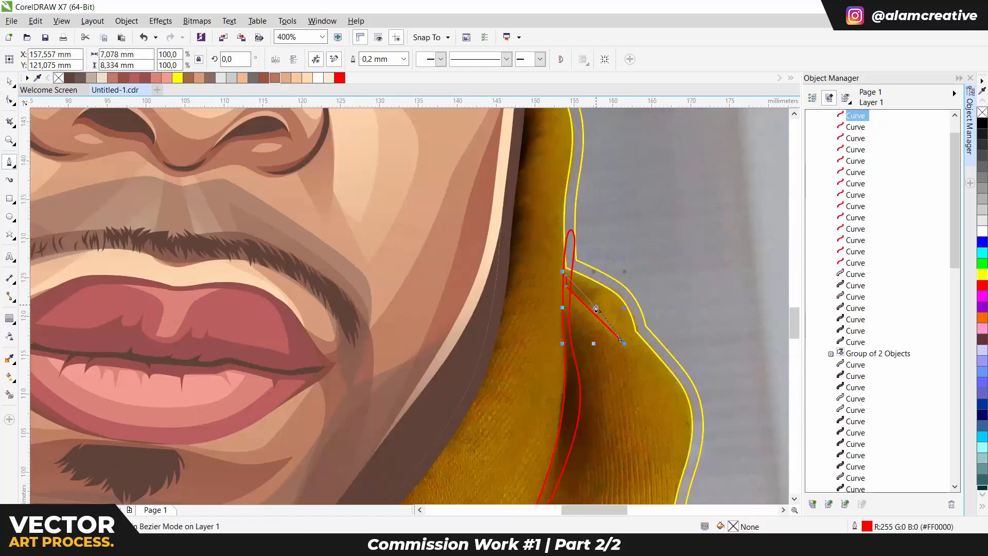
left_click_drag(595, 305, 595, 303)
scroll(596, 304, "down", 1)
left_click_drag(564, 198, 616, 273)
scroll(622, 263, "up", 1)
scroll(612, 305, "up", 1)
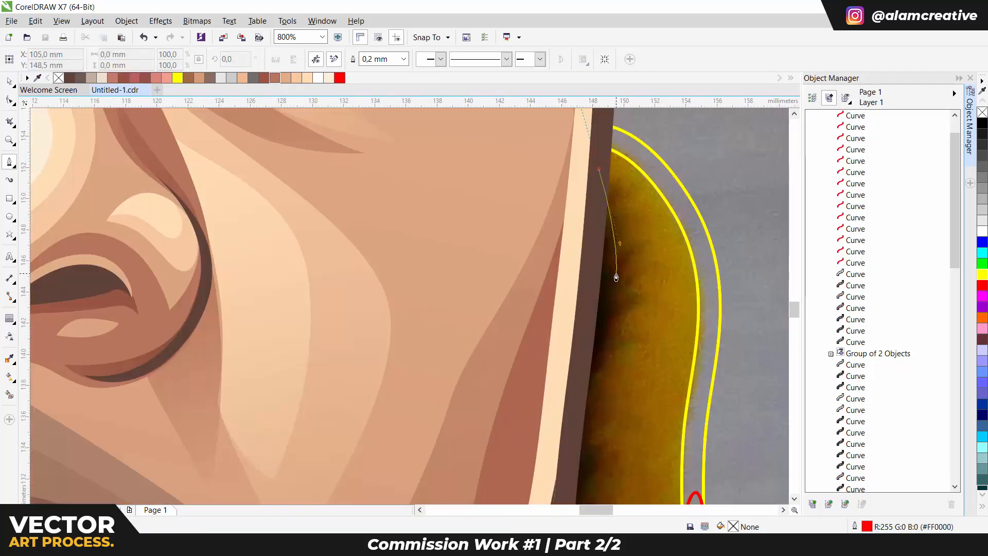
left_click(616, 274)
key("ctrl+z")
left_click_drag(606, 158, 607, 196)
left_click(612, 275)
key("ctrl+z")
Draw a narrow jagged shadow where the hood meets the face's right edge, about 8.4 mm wide and 35.4 mm tall, and save the document.
left_click_drag(604, 159, 604, 196)
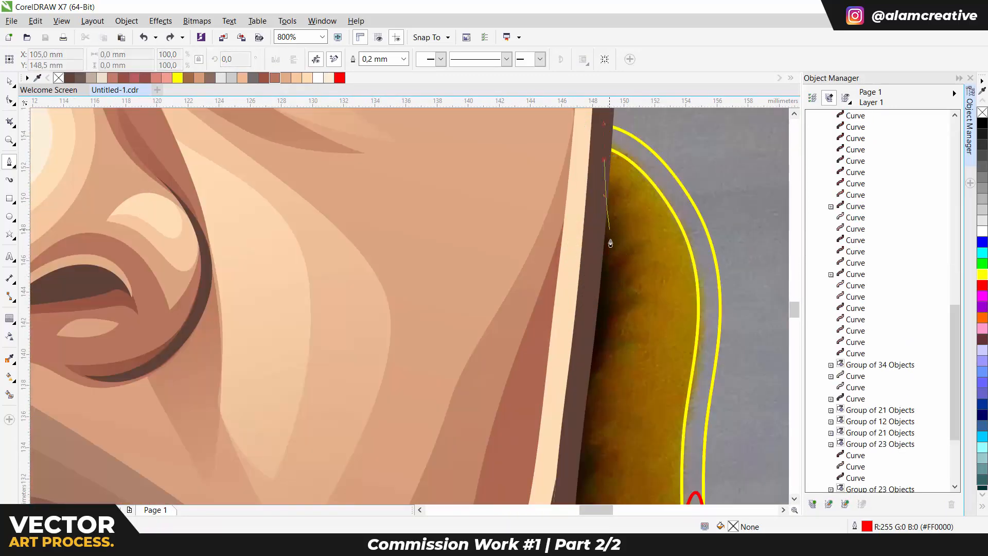
left_click_drag(610, 241, 612, 254)
left_click(629, 242)
left_click_drag(614, 276, 611, 294)
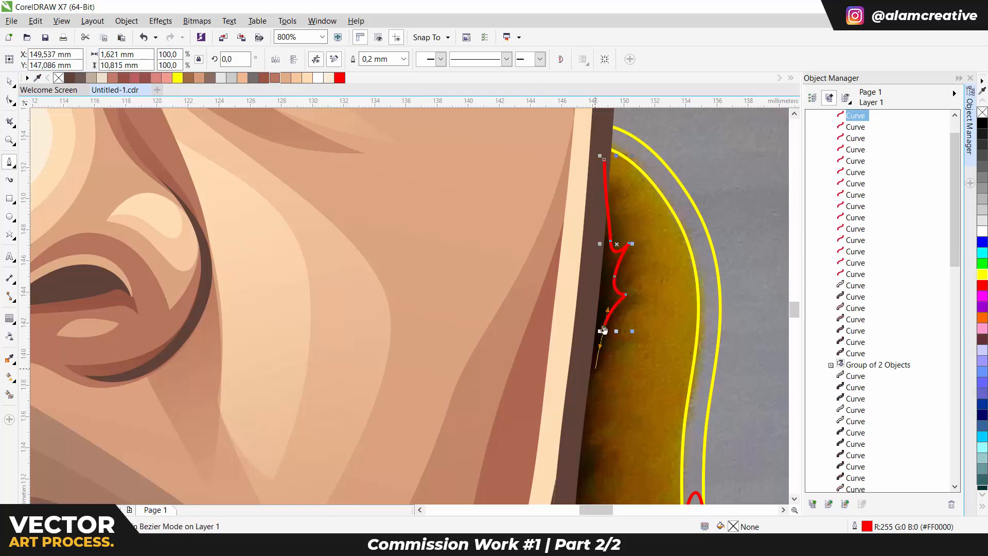
key("ctrl+z")
left_click_drag(604, 330, 592, 397)
scroll(636, 146, "down", 1)
left_click_drag(578, 297, 582, 216)
left_click_drag(612, 170, 618, 280)
left_click_drag(634, 216, 635, 278)
scroll(635, 278, "down", 1)
left_click_drag(558, 457, 601, 160)
key("ctrl+s")
Group the traced fold shapes, clip them to the hood with a dark brown fill, and delete the leftover original outlines.
left_click_drag(472, 332, 489, 342)
key("space")
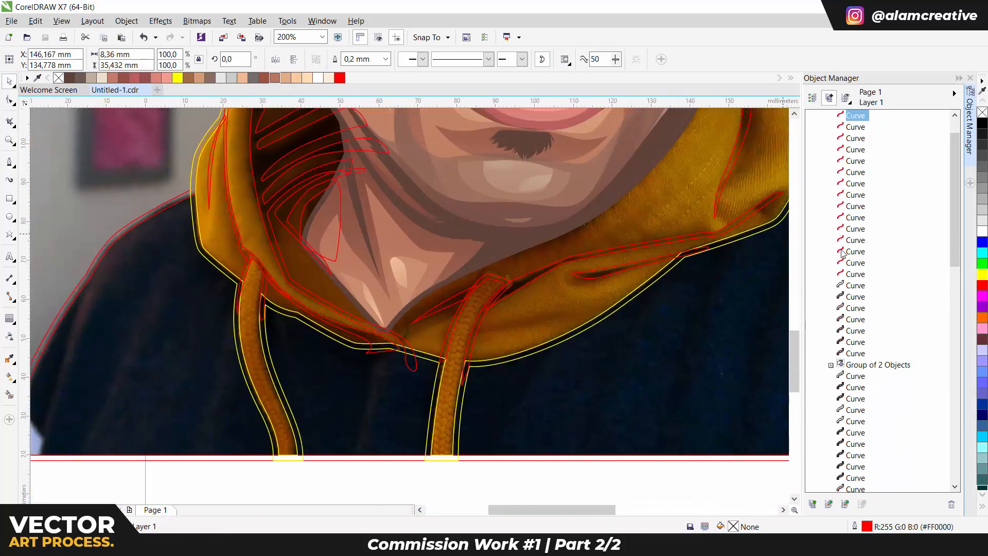
left_click(842, 253, "shift")
key("ctrl+g")
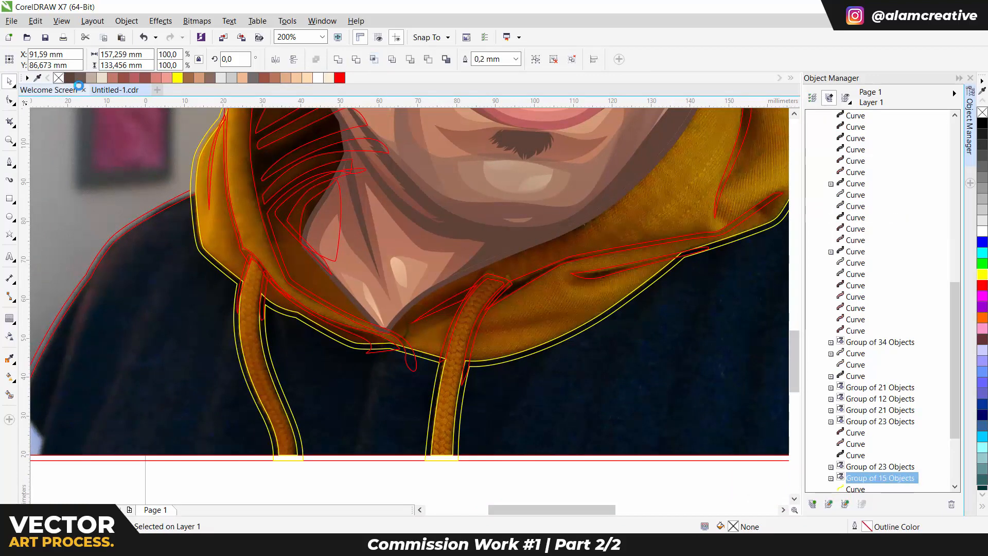
left_click(70, 78)
left_click(363, 170)
key("Delete")
Try moving the reference photo aside to examine the vector portrait on its own.
scroll(365, 173, "down", 1)
left_click_drag(407, 192, 568, 290)
scroll(568, 290, "down", 1)
left_click(697, 242)
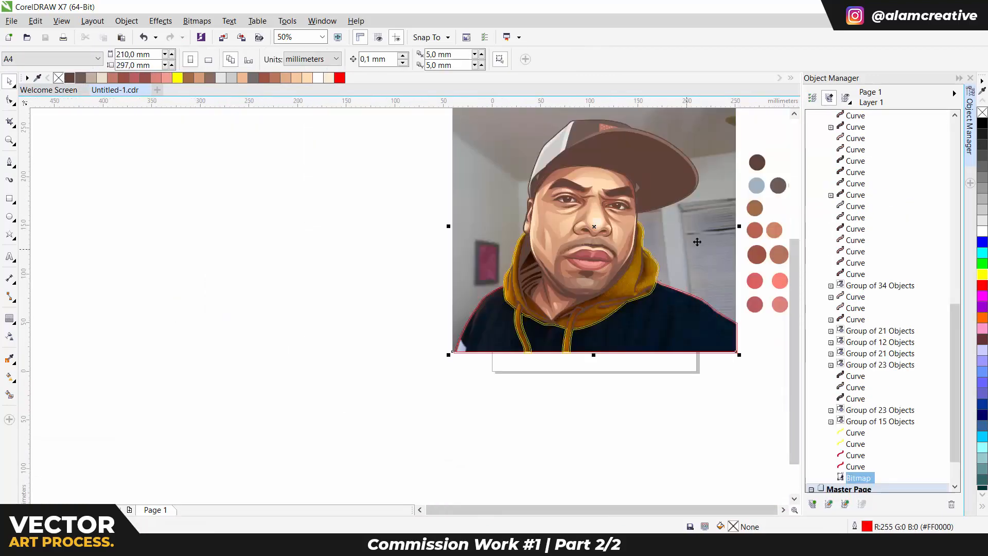
left_click_drag(697, 242, 322, 241)
Start a hood shadow outline with a point beside the right drawstring and carry it up to the drawstring's top, about 20.5 by 26 mm.
scroll(631, 278, "up", 4)
key("space")
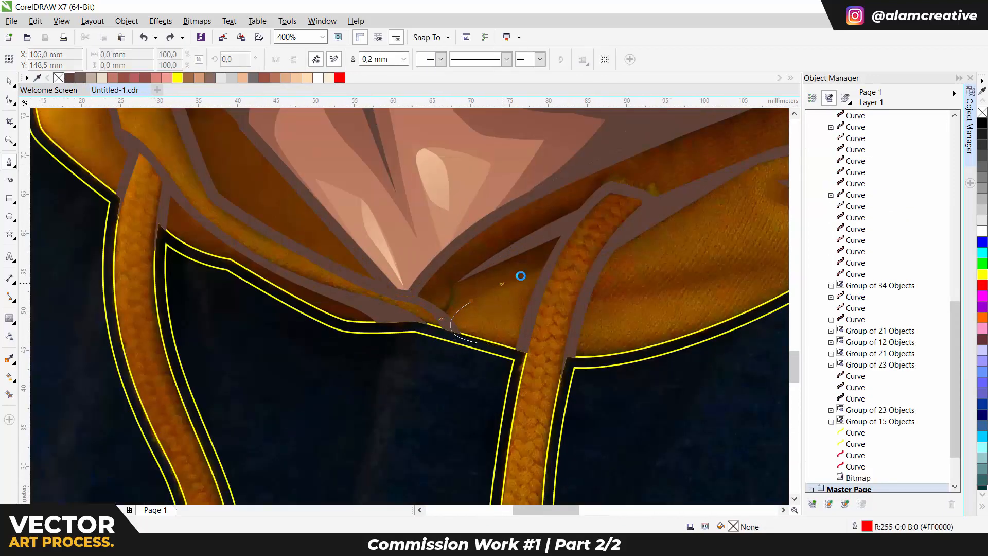
left_click(535, 272)
left_click_drag(507, 358, 523, 291)
left_click(533, 307)
left_click_drag(562, 207, 527, 324)
left_click_drag(545, 271, 565, 229)
left_click(597, 221)
left_click_drag(545, 381, 570, 289)
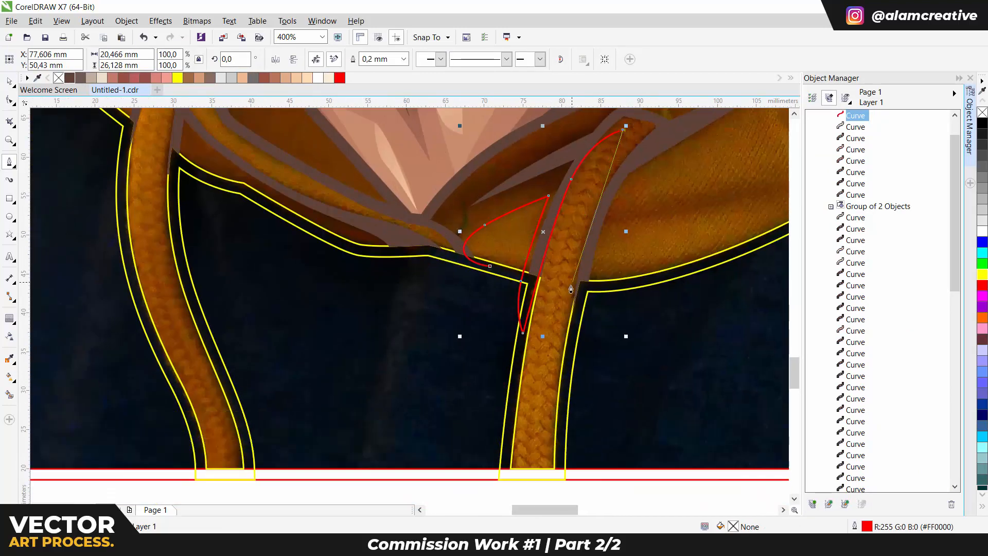
Extend the shadow outline down past the drawstring's end and across to the hood's lower right edge, reaching about 68.5 mm wide and 53 mm tall.
left_click_drag(548, 380, 544, 405)
left_click_drag(609, 249, 529, 358)
scroll(600, 375, "down", 1)
left_click_drag(513, 429, 518, 420)
left_click(717, 239)
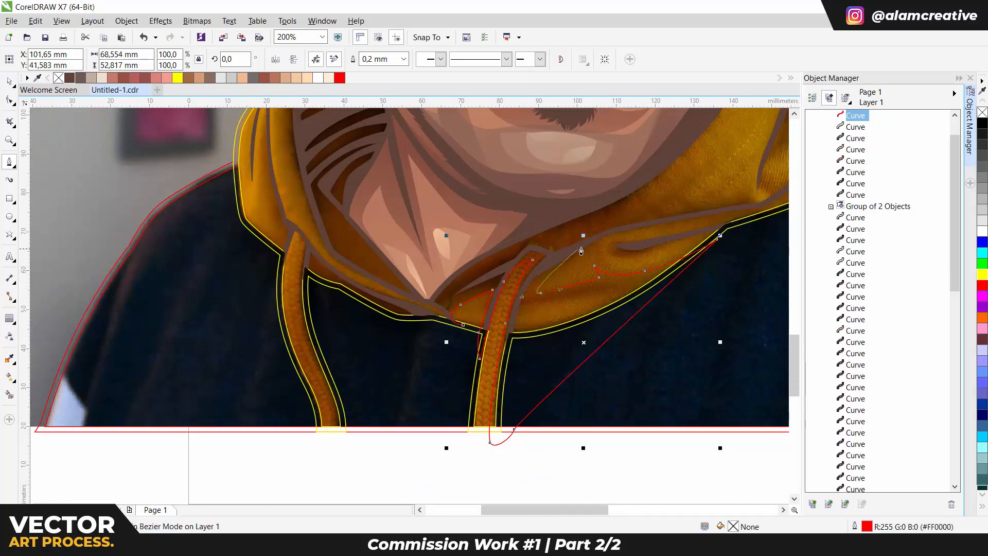
Continue the shadow outline around the lower folds and up the hood's right edge, reaching about 103 mm wide and 76 mm tall.
left_click_drag(616, 229, 623, 227)
left_click_drag(703, 223, 655, 245)
left_click_drag(728, 222, 626, 276)
left_click(551, 257)
left_click(543, 266)
left_click_drag(508, 277, 564, 257)
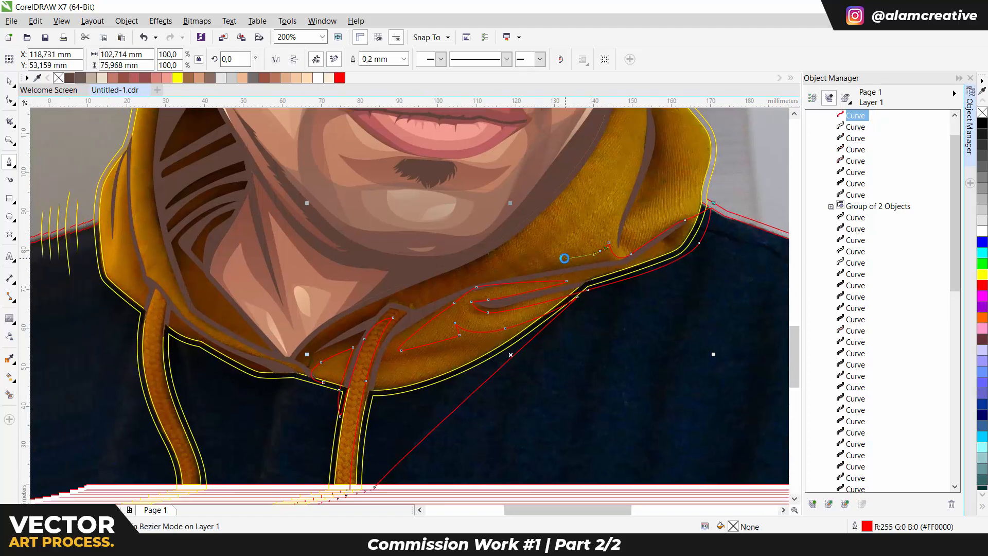
Carry the shadow outline over the chin to the neck's point and close it beside the right drawstring, about 108.6 mm wide and 94.7 mm tall.
left_click(519, 259)
left_click(483, 263)
left_click_drag(482, 263, 425, 364)
left_click_drag(519, 268, 540, 227)
scroll(445, 251, "down", 1)
scroll(407, 364, "up", 2)
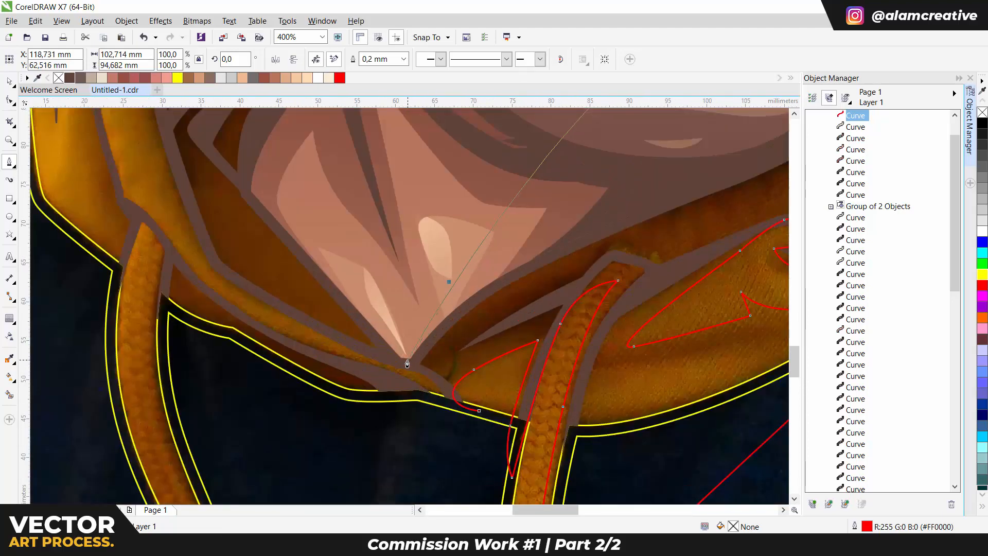
left_click(479, 411)
Draw a slim leaf-shaped highlight along the hood's lower edge beside the right drawstring, about 21 mm wide and 7.7 mm tall.
left_click_drag(606, 406, 488, 347)
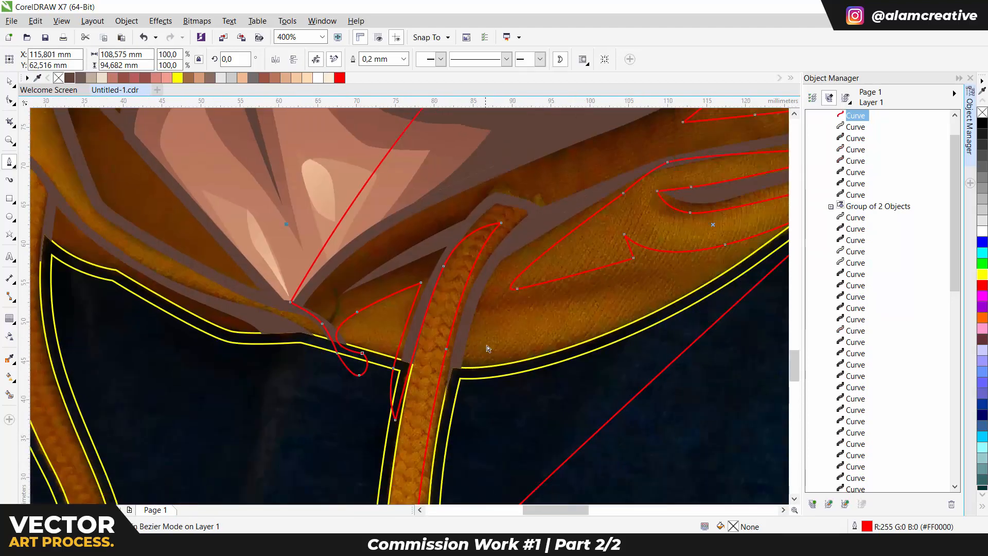
left_click_drag(619, 295, 463, 350)
left_click(353, 376)
left_click_drag(373, 347, 381, 342)
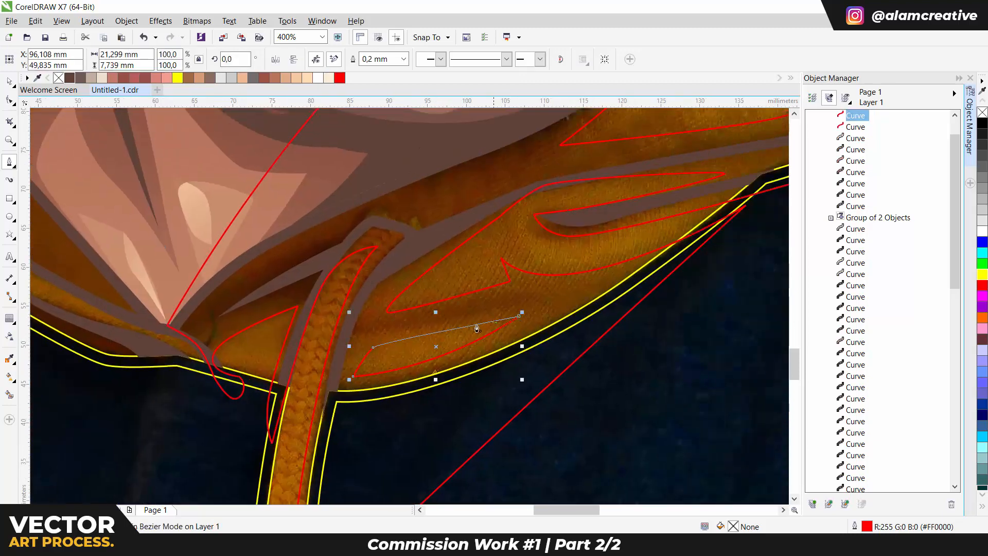
key("Escape")
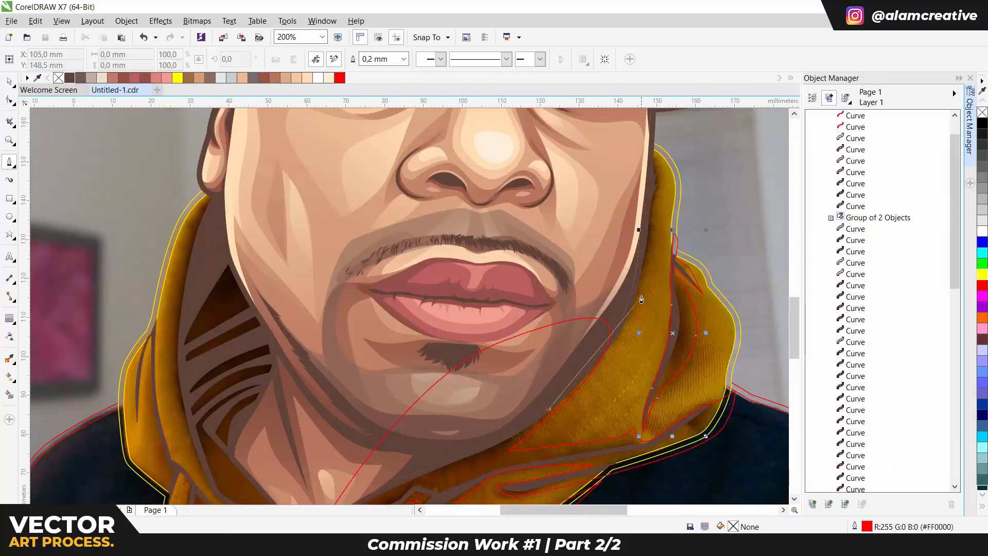
Trace the shadow beside the right jaw and the long left hood fold down to the neck's point, the latter about 43.6 by 91.4 mm.
double_click(641, 296)
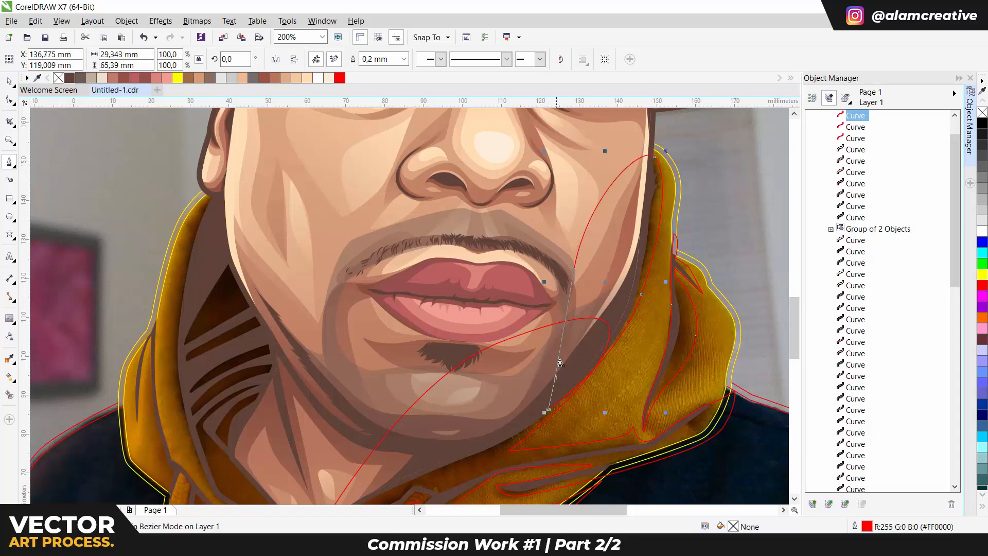
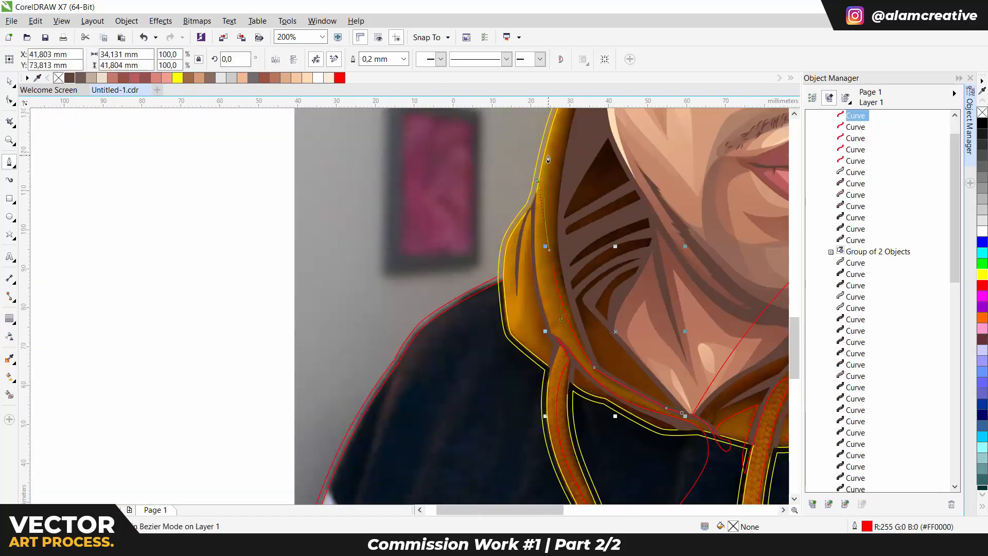
scroll(548, 159, "up", 3)
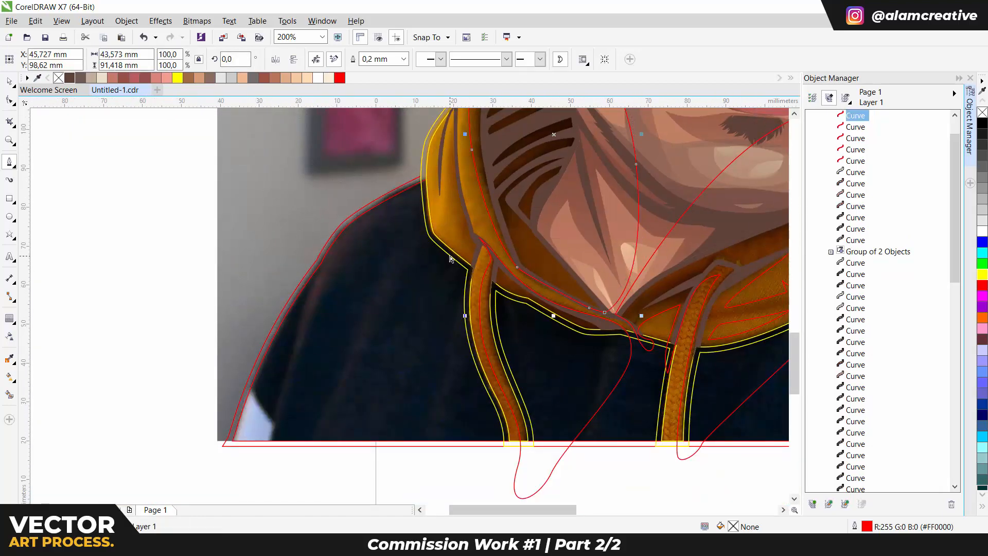
scroll(461, 185, "up", 1)
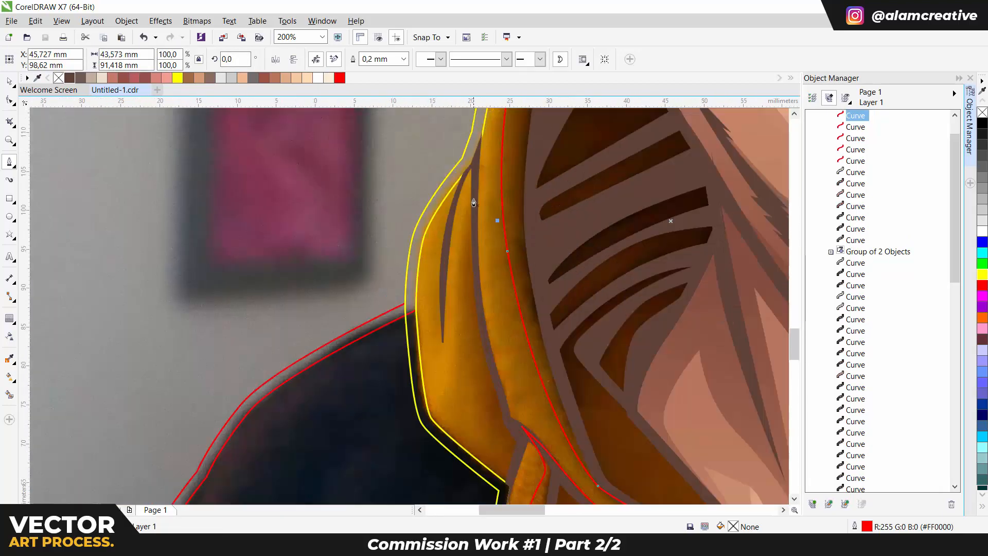
Trace the outer shadow down the hood's left side from the notch in its edge and undo a misplaced point.
left_click(473, 156)
left_click(466, 344)
key("ctrl+z")
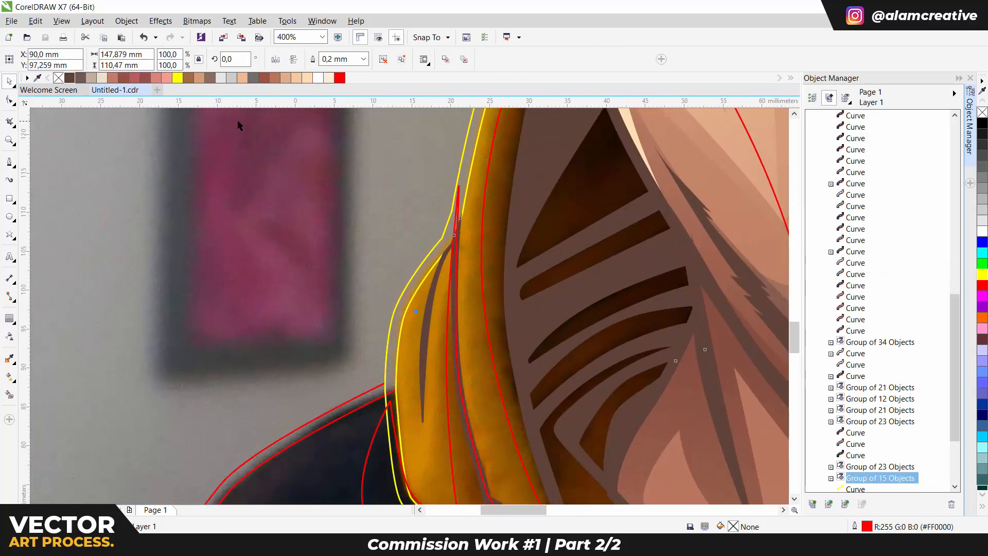
Remove the outline from the dark fold group and draw a thin shadow in the left bulge, about 5 mm wide and 24.5 mm tall.
right_click(58, 77)
left_click(9, 162)
left_click(453, 236)
left_click_drag(426, 335, 419, 381)
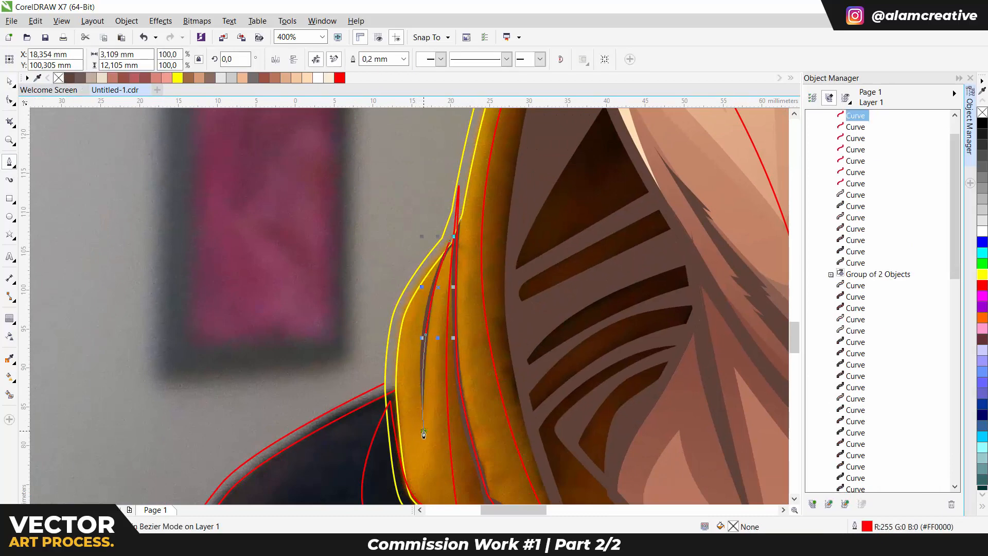
scroll(407, 364, "down", 4)
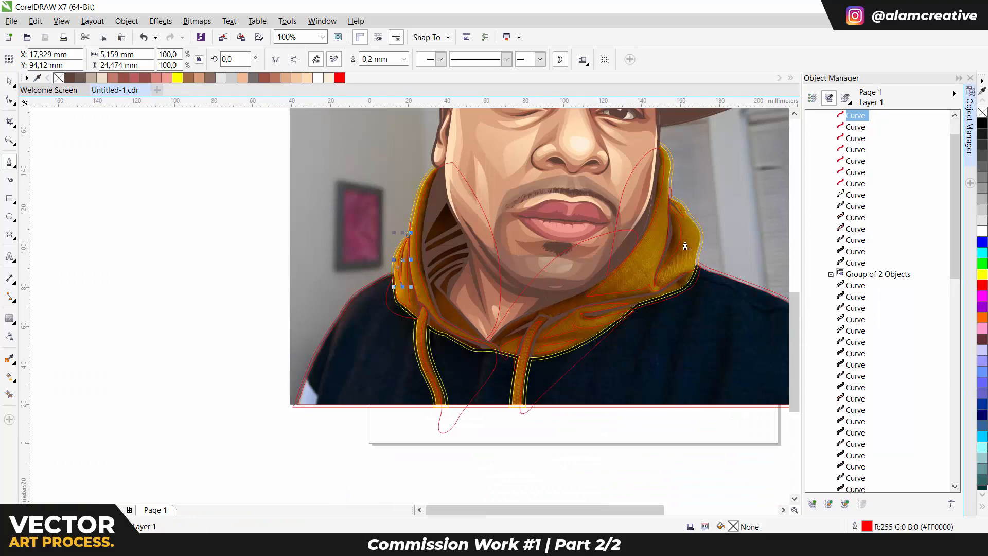
Group the newly traced shadow shapes, clip them to the hood outline and delete the leftover originals.
key("space")
left_click(855, 183, "shift")
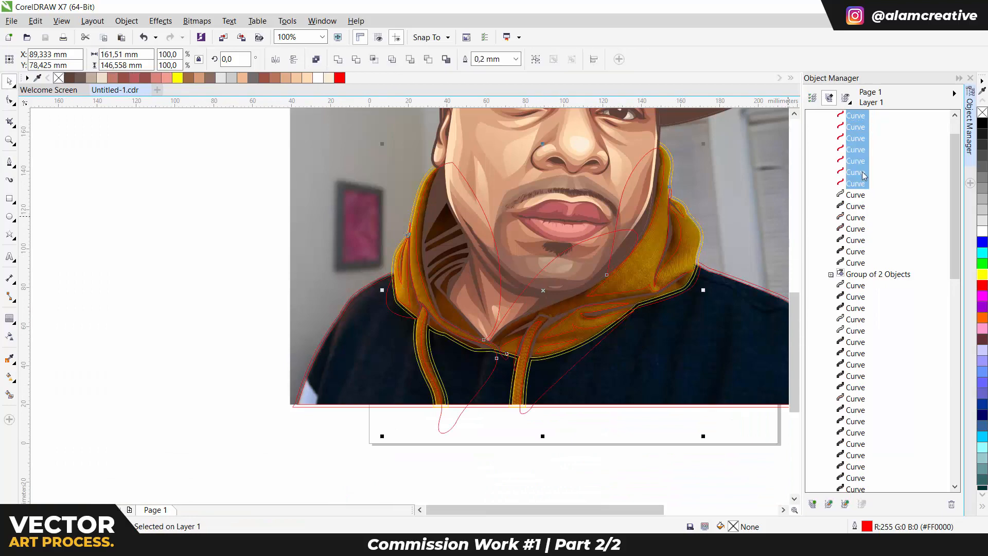
key("ctrl+g")
left_click(671, 166, "shift")
left_click(428, 59)
key("Delete")
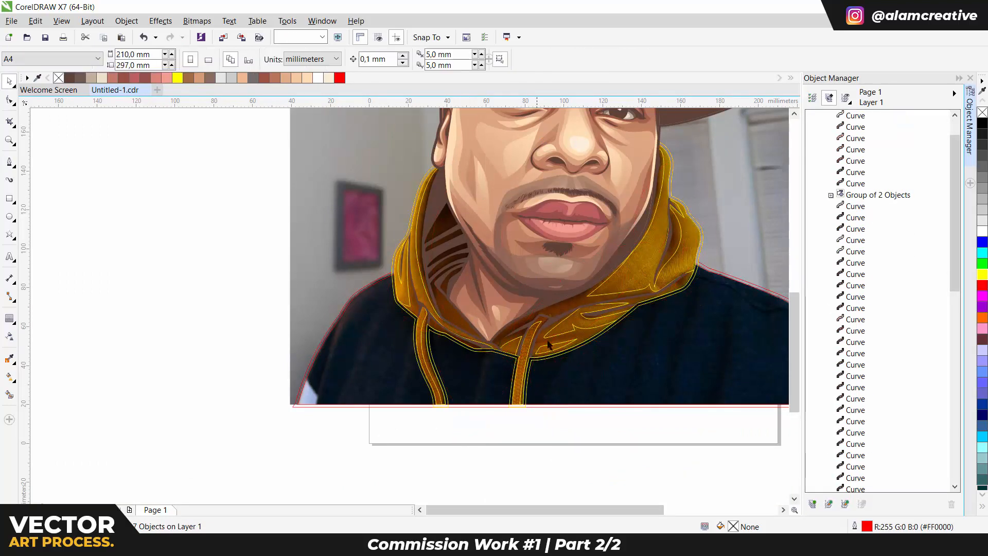
Fill the clipped hood shadows with brown #8F5100 sampled from the photo and remove their outline.
scroll(667, 248, "up", 1)
key("space")
key("i")
left_click(558, 316)
left_click(559, 315)
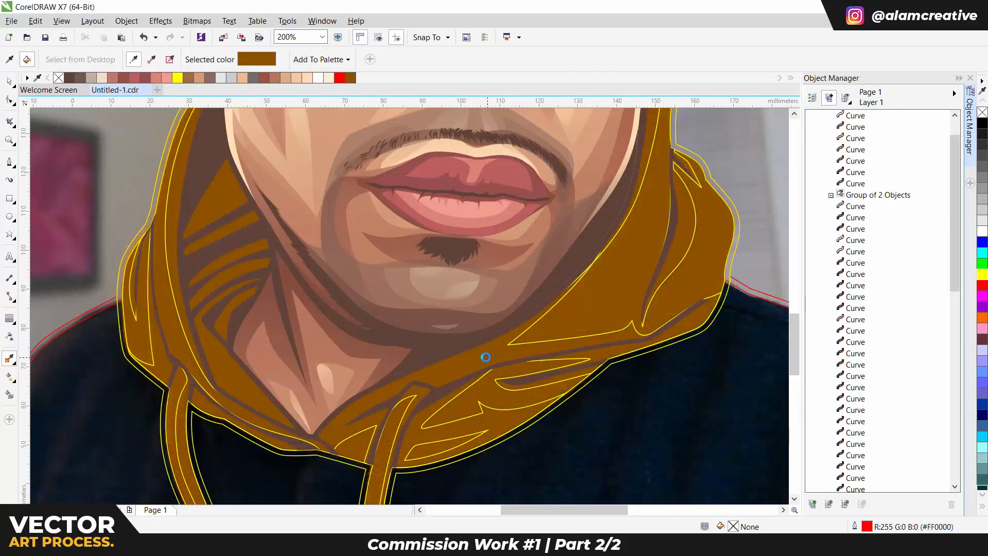
key("space")
left_click(508, 335)
right_click(982, 112)
Change the hood shadow group's fill to the orange-brown R166 G87 B18 (#A65712).
scroll(716, 260, "down", 1)
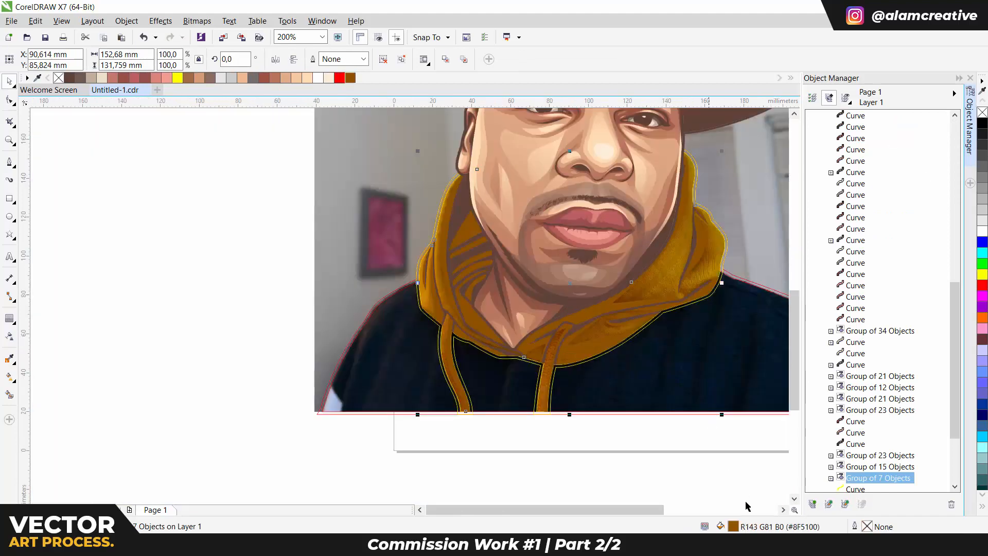
double_click(733, 526)
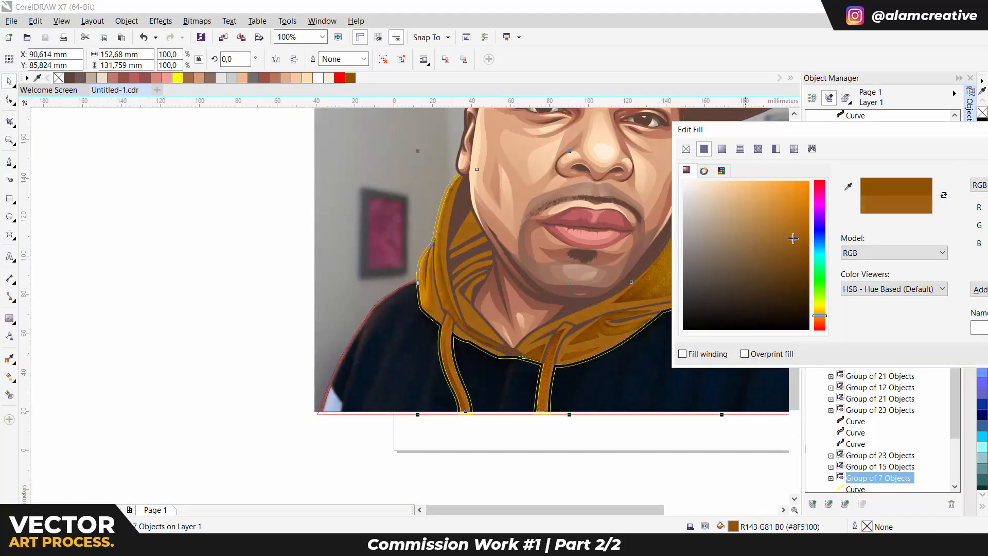
left_click_drag(815, 313, 816, 316)
key("Return")
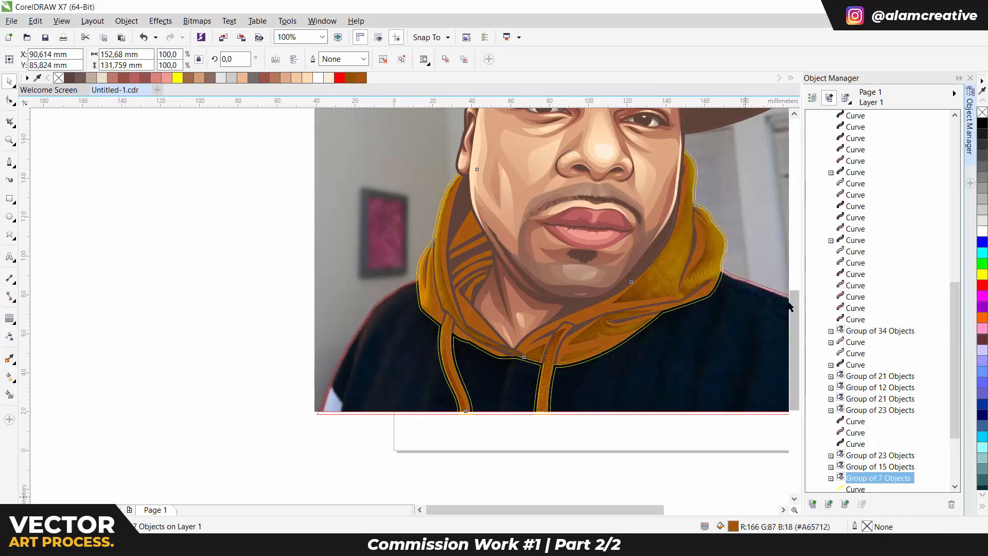
Apply gradient fills across the shadow shapes on the hood's left side with the interactive fill.
left_click(9, 376)
left_click_drag(424, 312, 527, 192)
left_click_drag(482, 345, 521, 173)
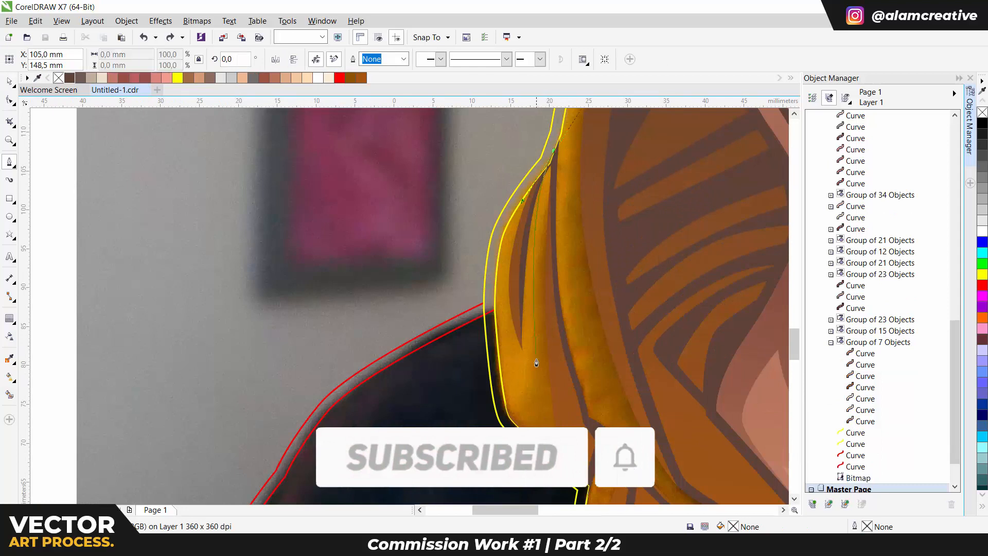
Draw a pointed highlight around the thin fold in the hood's left bulge and close it, about 9.8 mm wide and 33.9 mm tall.
left_click_drag(480, 304, 463, 211)
left_click(527, 155)
left_click(538, 168)
left_click_drag(502, 256, 499, 301)
left_click(522, 362)
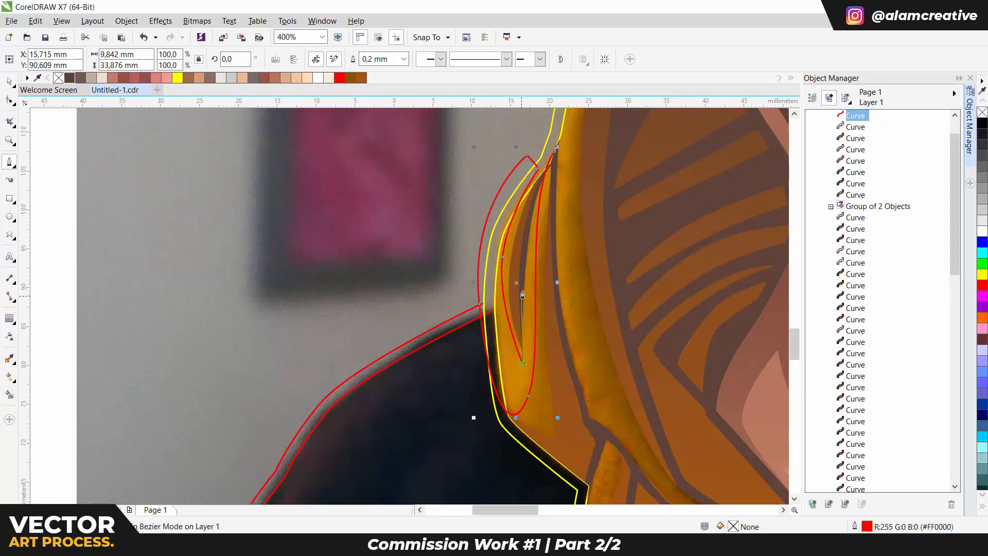
left_click_drag(526, 241, 531, 187)
left_click(554, 150)
Trace a long highlight strip up the hood's left side from the drawstring, about 17.7 mm wide and 77.3 mm tall.
left_click(552, 125)
left_click_drag(557, 290, 567, 348)
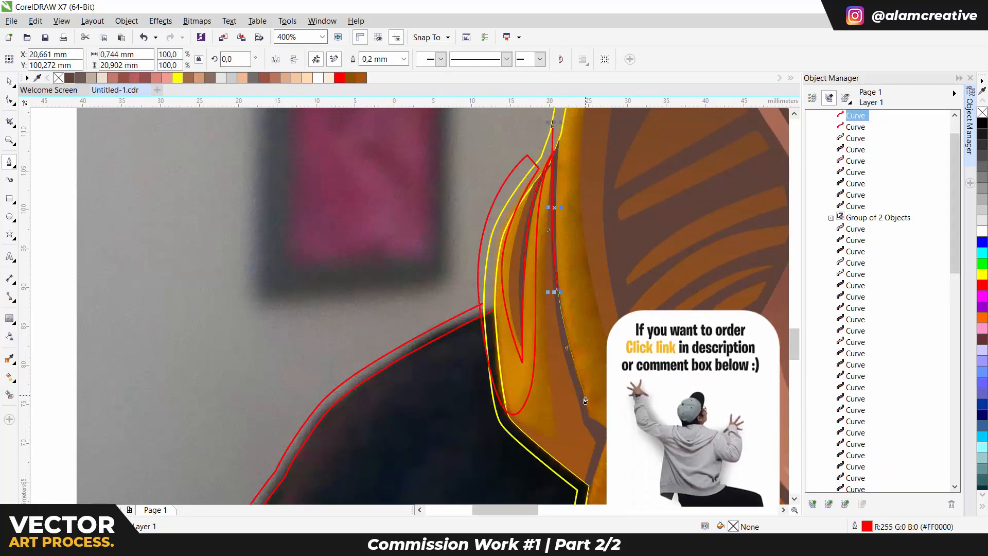
scroll(572, 275, "up", 5)
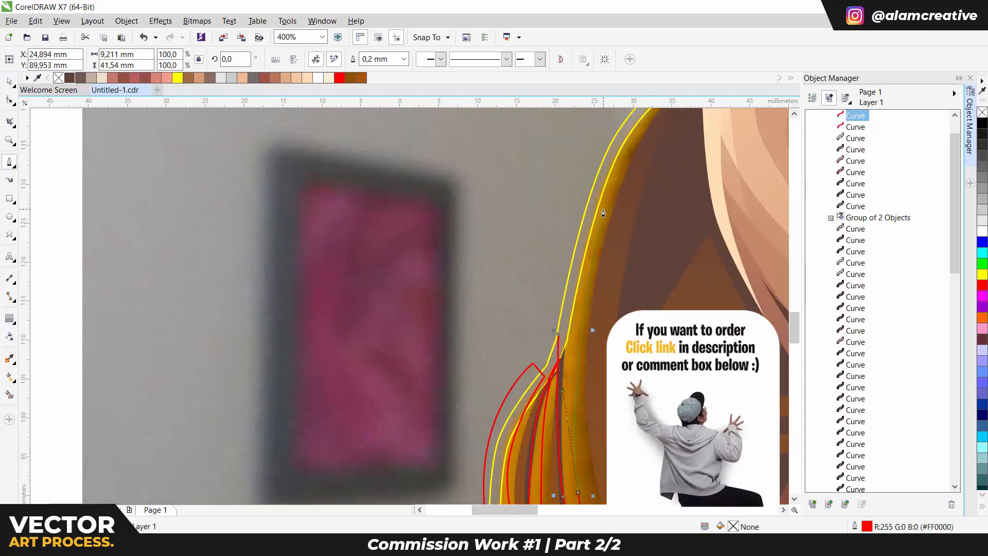
scroll(494, 190, "down", 8)
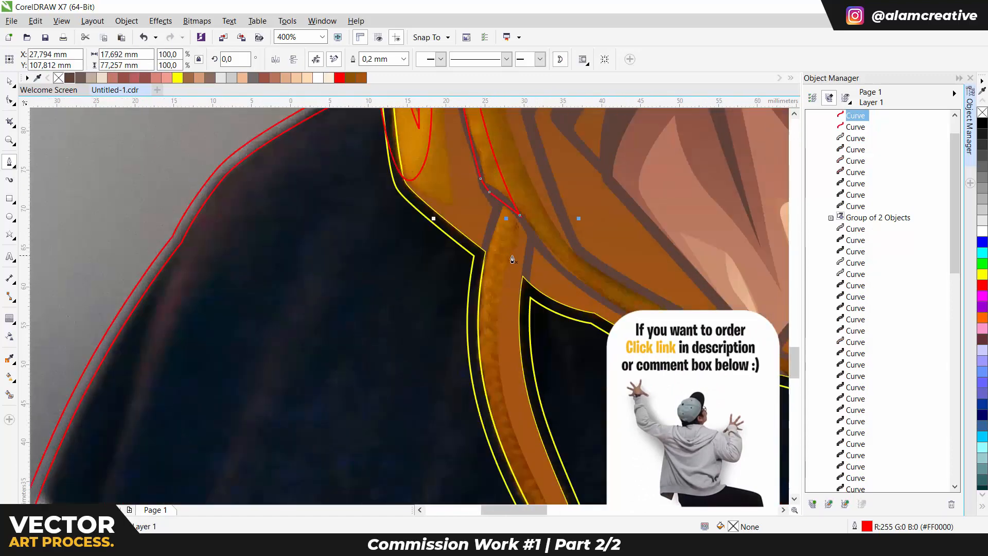
Trace the highlight along the left half of the left drawstring and close it, about 15.3 mm wide and 58.9 mm tall.
scroll(486, 328, "down", 5)
left_click_drag(488, 423, 495, 401)
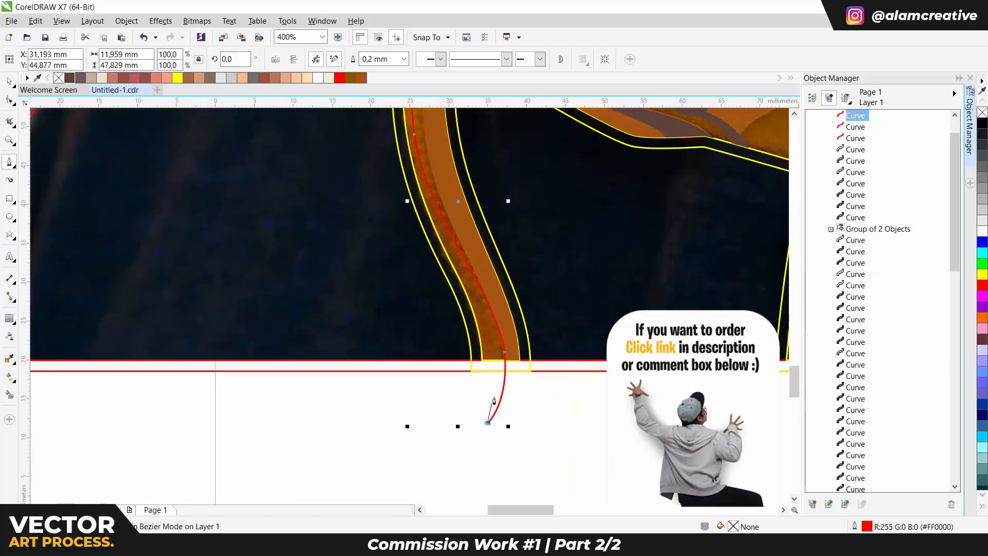
left_click_drag(425, 225, 415, 196)
scroll(419, 206, "up", 4)
left_click_drag(434, 291, 436, 260)
left_click(455, 264)
left_click(468, 215)
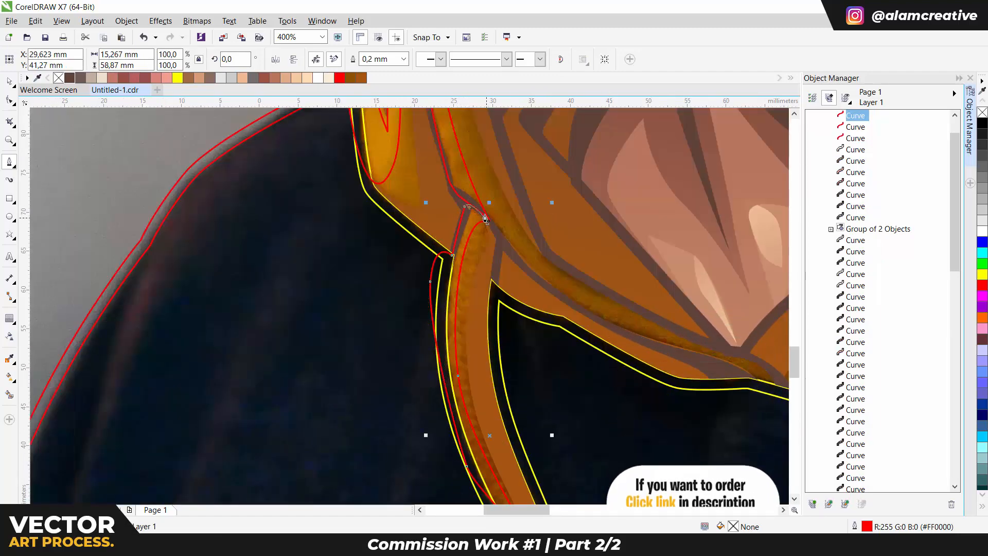
left_click(491, 232)
Trace the highlight along the left half of the right drawstring and close it, about 11.2 mm wide and 51.7 mm tall.
scroll(488, 230, "down", 1)
scroll(530, 334, "down", 5)
scroll(520, 293, "up", 2)
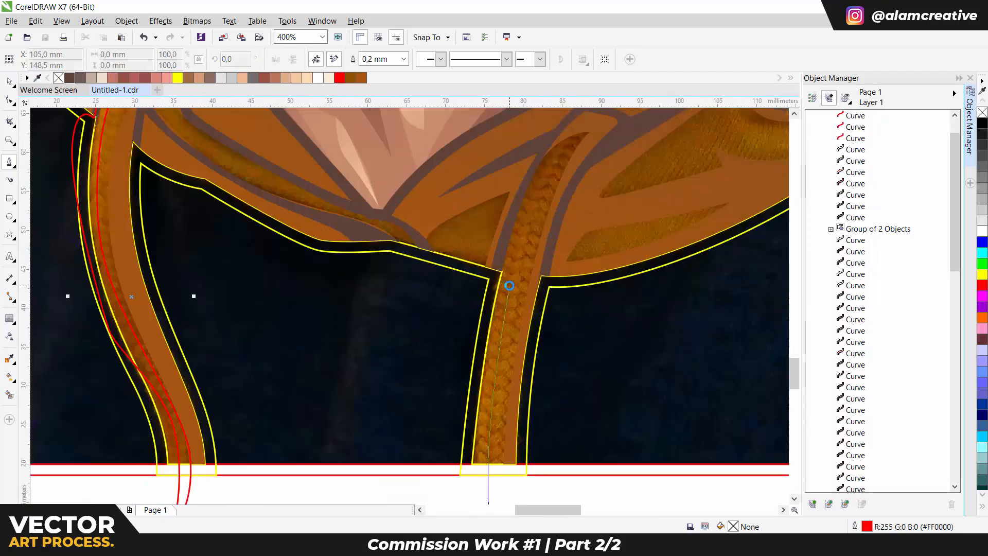
left_click_drag(539, 179, 541, 177)
left_click(548, 163)
left_click_drag(498, 277, 490, 309)
scroll(491, 308, "down", 3)
left_click_drag(485, 396, 504, 441)
left_click(526, 413)
scroll(551, 404, "down", 2)
scroll(487, 387, "up", 1)
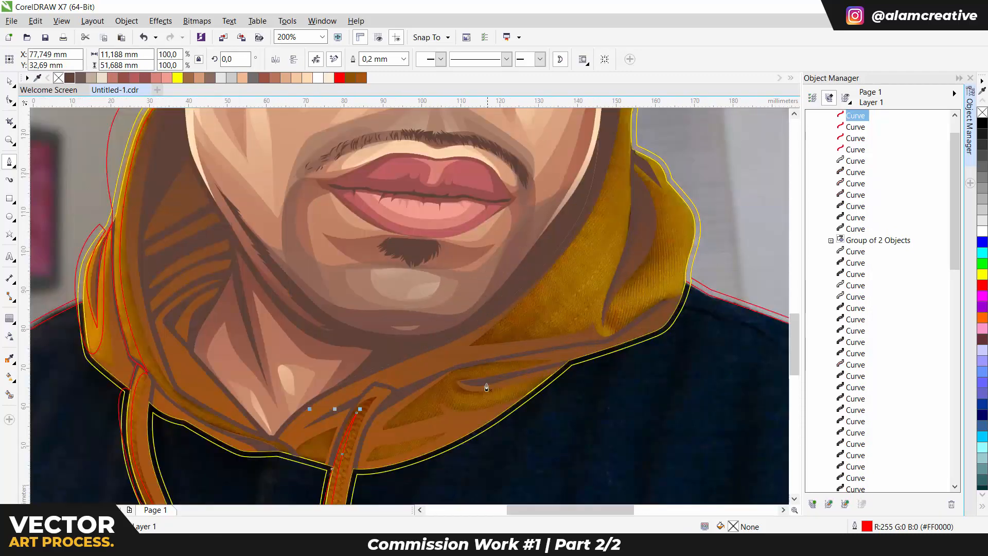
Trace the curved highlight under the fold at the hood's lower right edge, about 28.4 mm wide and 8.3 mm tall.
scroll(487, 387, "up", 1)
left_click(420, 391)
left_click_drag(587, 367, 641, 357)
left_click(420, 391)
scroll(436, 409, "down", 2)
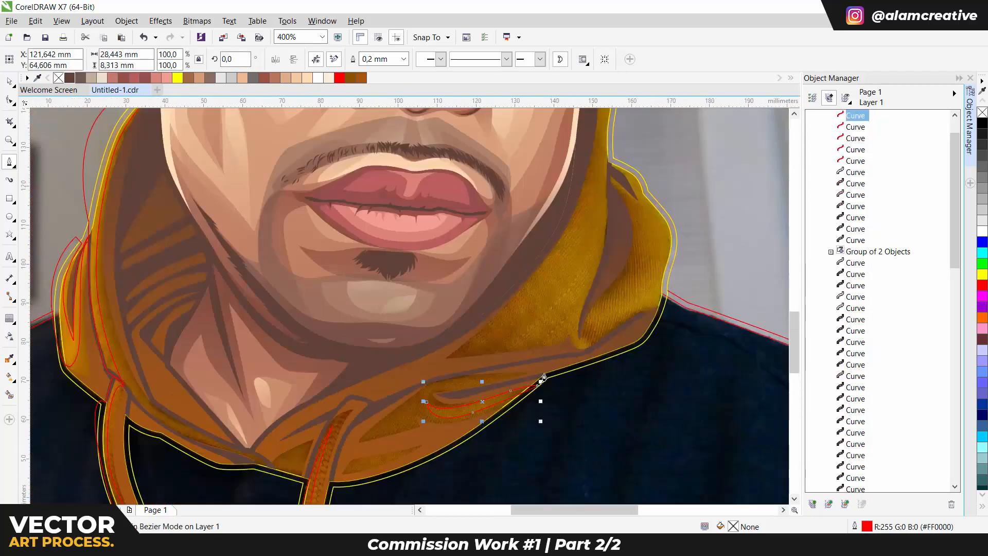
Trace the highlight around the hood's right bulge, past the small upper fold, and close it outside, about 25.8 mm wide and 46.7 mm tall.
scroll(550, 385, "up", 1)
left_click(607, 351)
left_click(562, 368)
left_click(538, 377)
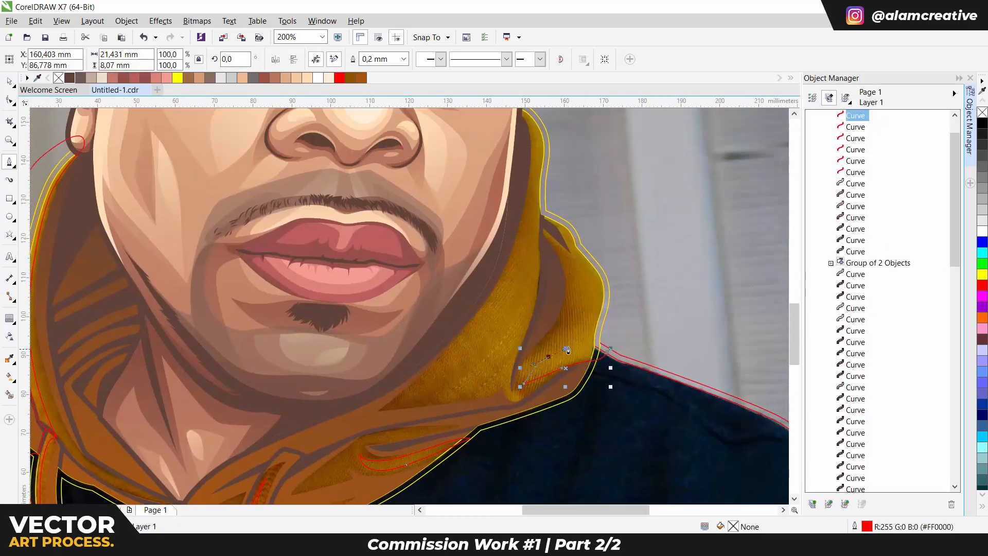
left_click_drag(584, 324, 583, 280)
scroll(585, 281, "up", 1)
left_click_drag(559, 240, 625, 357)
left_click_drag(625, 357, 598, 329)
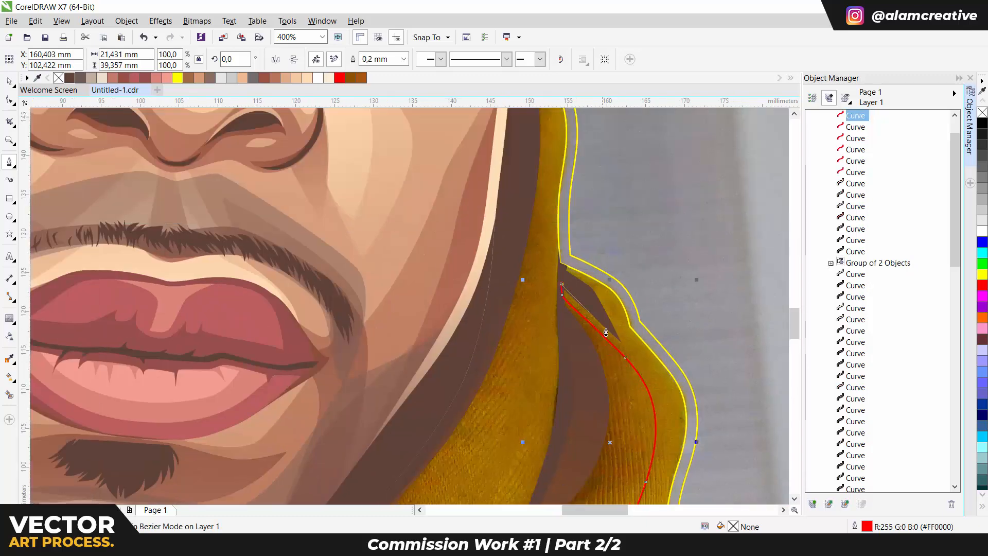
left_click(562, 265)
left_click(570, 247)
scroll(636, 299, "down", 1)
scroll(637, 299, "down", 1)
left_click_drag(672, 272, 697, 353)
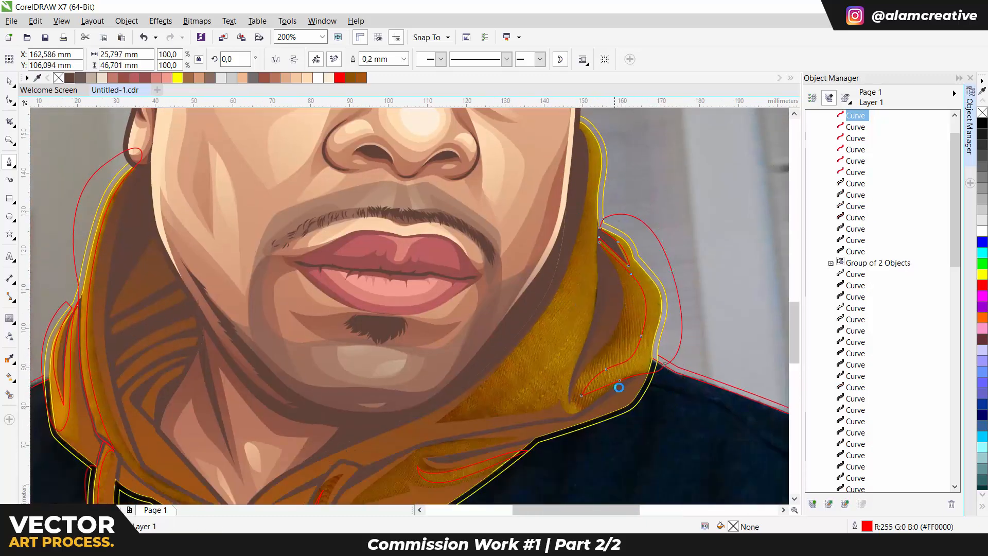
Reshape the lower edge of the right bulge's highlight, making it about 25.7 mm wide and 46.8 mm tall.
scroll(618, 379, "up", 1)
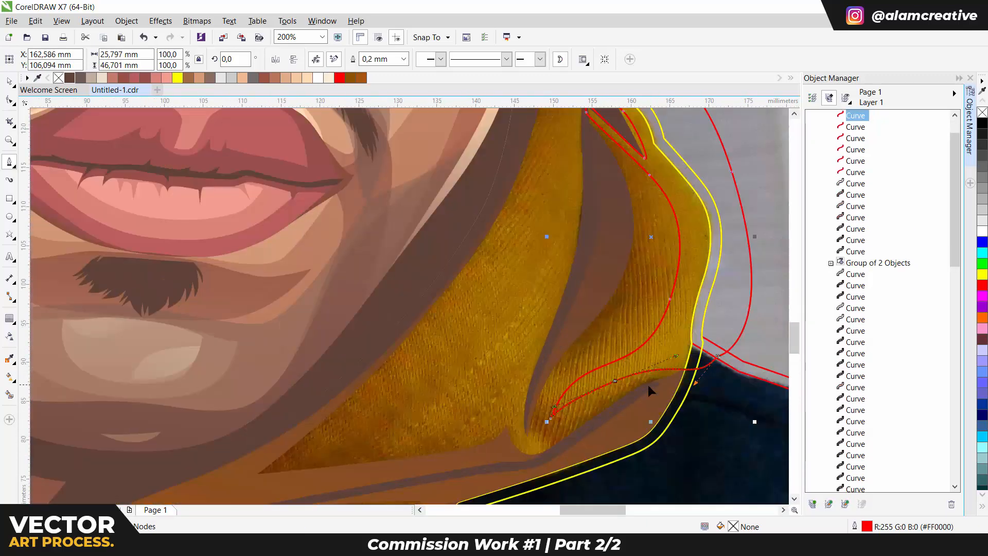
left_click(726, 365)
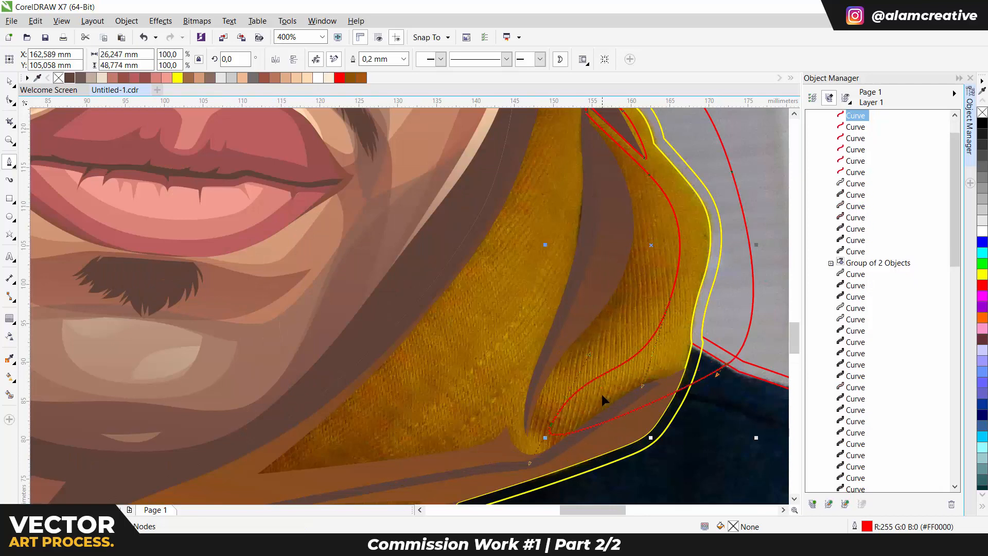
key("F10")
left_click_drag(574, 383, 603, 384)
scroll(603, 384, "down", 1)
key("space")
key("F5")
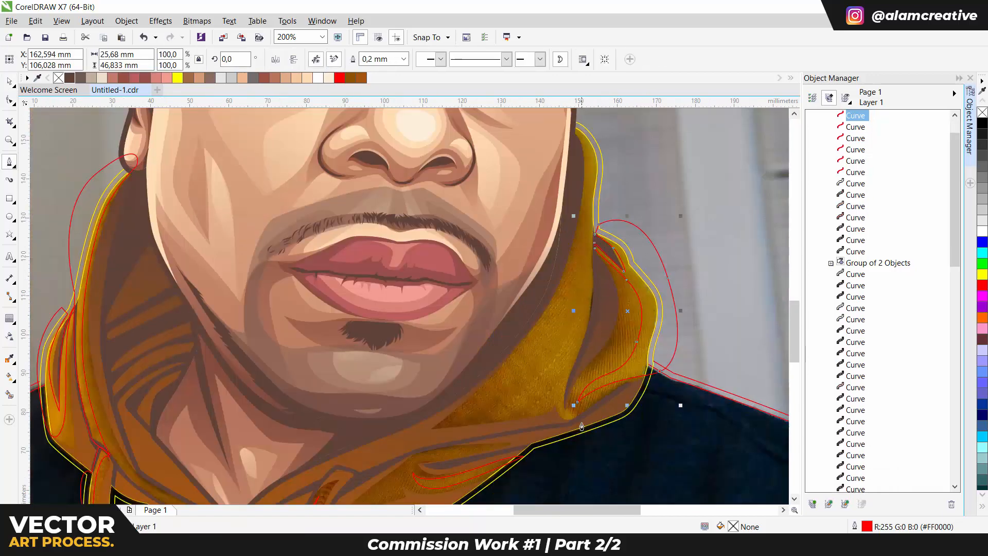
Trace one edge of a highlight strip from the bottom of the right bulge's inner fold up along the hood's right rim.
scroll(566, 413, "up", 1)
left_click_drag(580, 423, 557, 407)
left_click_drag(586, 315, 617, 229)
scroll(617, 229, "up", 3)
left_click_drag(618, 363, 616, 263)
scroll(615, 262, "up", 2)
left_click_drag(617, 337, 619, 309)
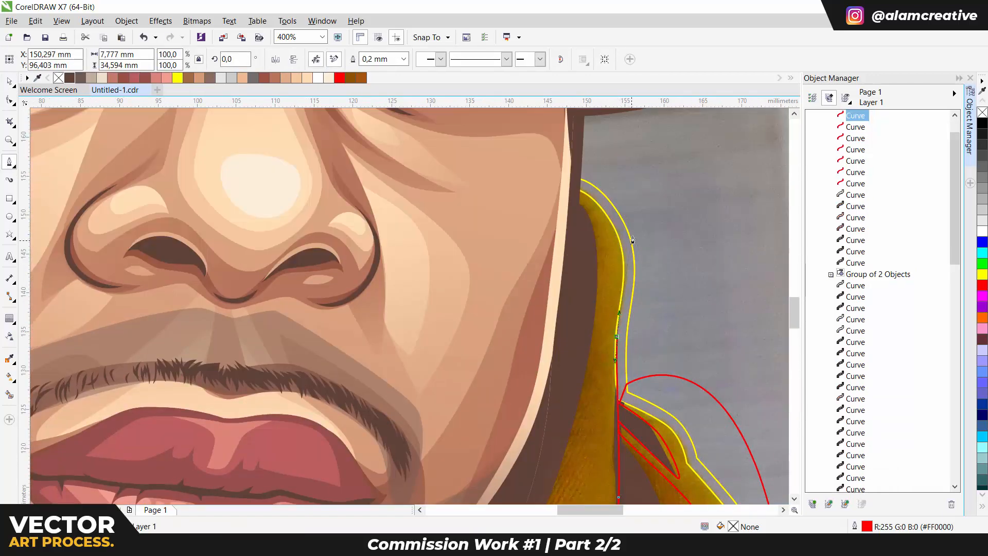
Carry the strip around the hood's upper right end and back down to close it, about 12.8 mm wide and 76.8 mm tall.
left_click_drag(635, 218, 633, 199)
left_click_drag(568, 169, 543, 170)
left_click_drag(535, 201, 536, 207)
left_click_drag(601, 239, 607, 288)
scroll(602, 309, "down", 2)
key("ctrl+z")
scroll(603, 242, "up", 2)
left_click_drag(631, 244, 642, 329)
scroll(608, 412, "down", 3)
scroll(628, 377, "down", 1)
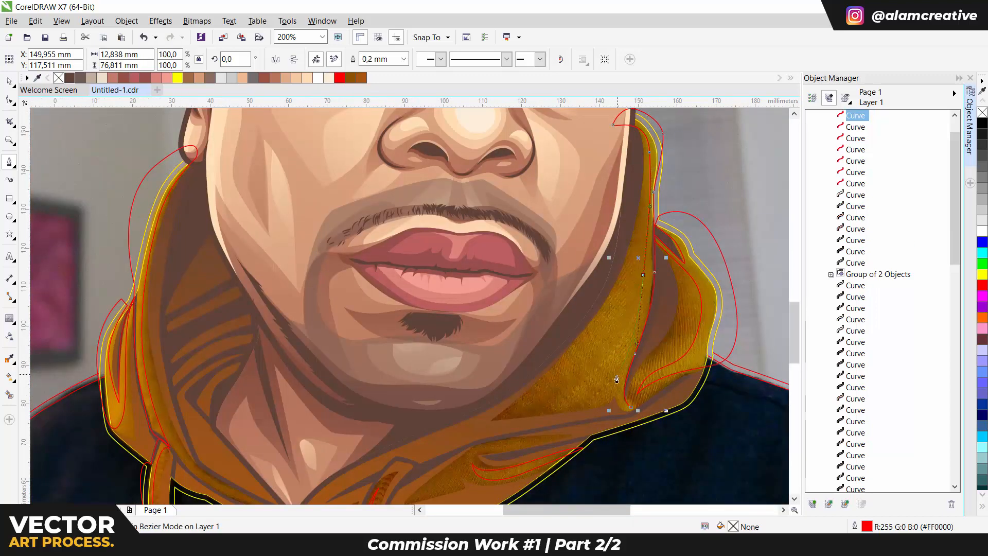
Draw a pointed highlight on the hood beside the right jaw and close it, about 28.6 mm wide and 38.5 mm tall.
left_click_drag(628, 255, 618, 303)
left_click(535, 385)
left_click(521, 405)
left_click_drag(598, 357, 631, 335)
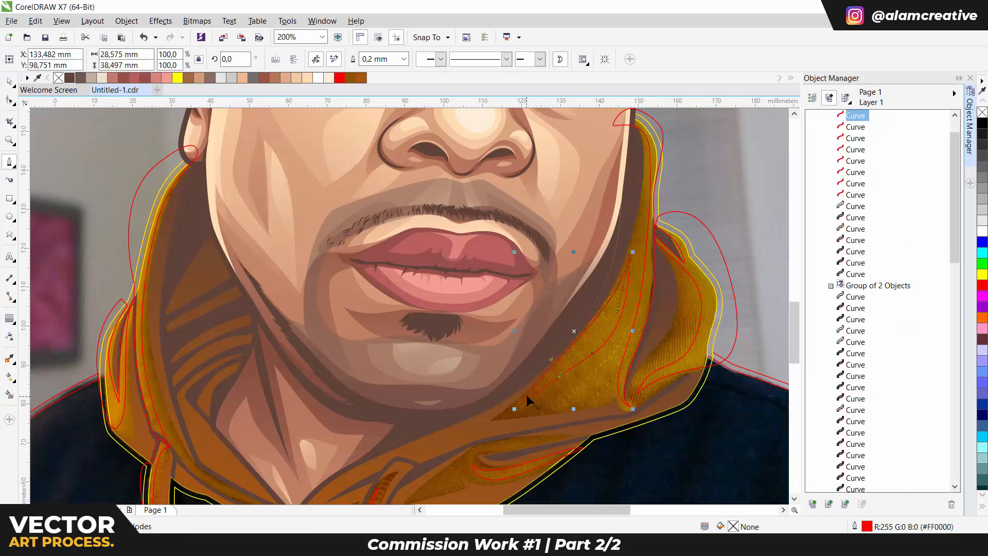
Group the eight red highlight curves traced on the hood and drawstrings.
scroll(525, 395, "down", 1)
left_click(855, 194, "shift")
key("ctrl+g")
key("space")
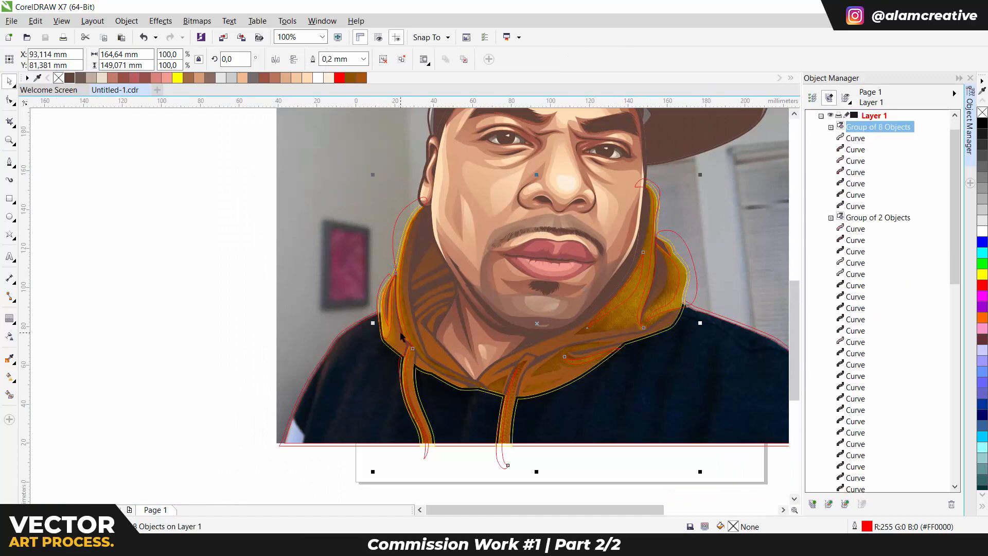
Intersect the highlight group with the hood shape and delete the original overhanging group.
scroll(660, 304, "up", 1)
left_click(661, 303, "shift")
left_click(375, 60)
left_click(584, 299)
key("Delete")
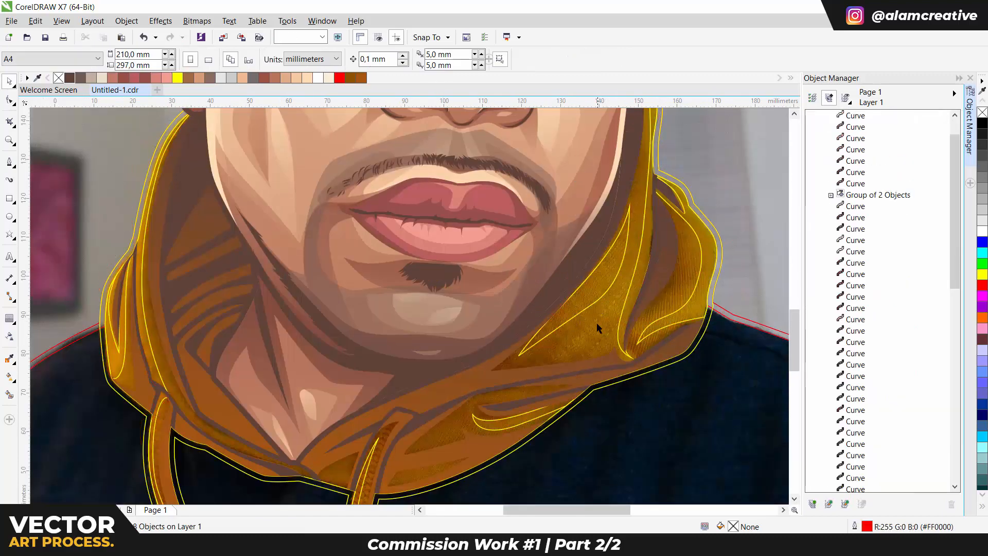
Fill the hood's base shape with golden orange, R201 G138 B36.
left_click(624, 306)
left_click(351, 78)
double_click(740, 526)
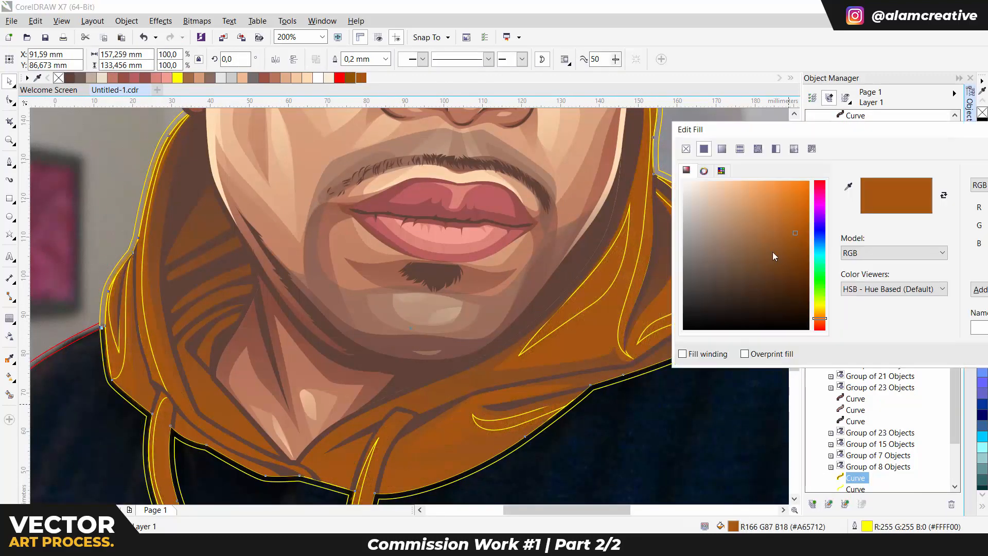
left_click(817, 311)
left_click(786, 211)
key("Return")
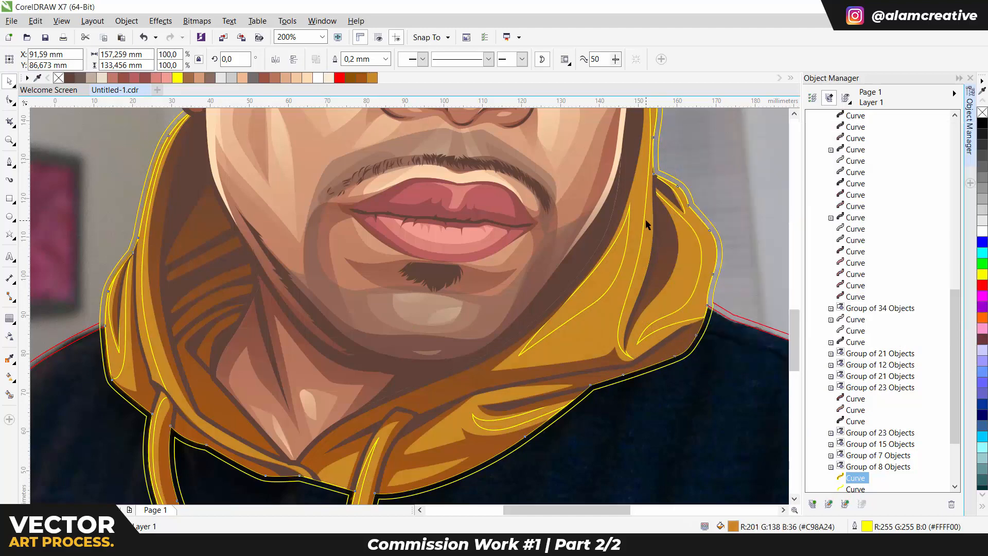
Remove the outlines from the hood's highlight group and give it a lighter, brighter golden orange fill.
left_click(645, 218)
right_click(982, 112)
double_click(733, 526)
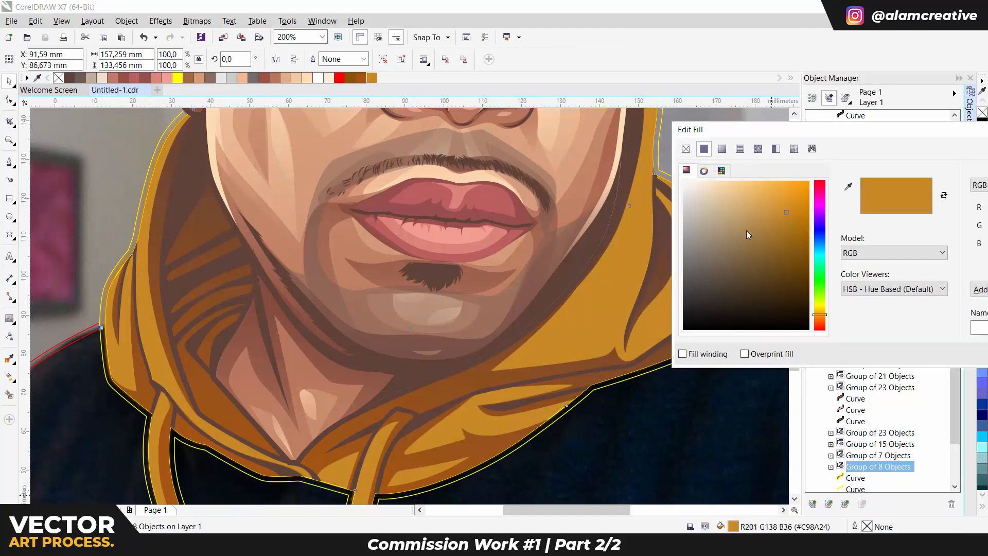
left_click_drag(746, 230, 771, 180)
key("Return")
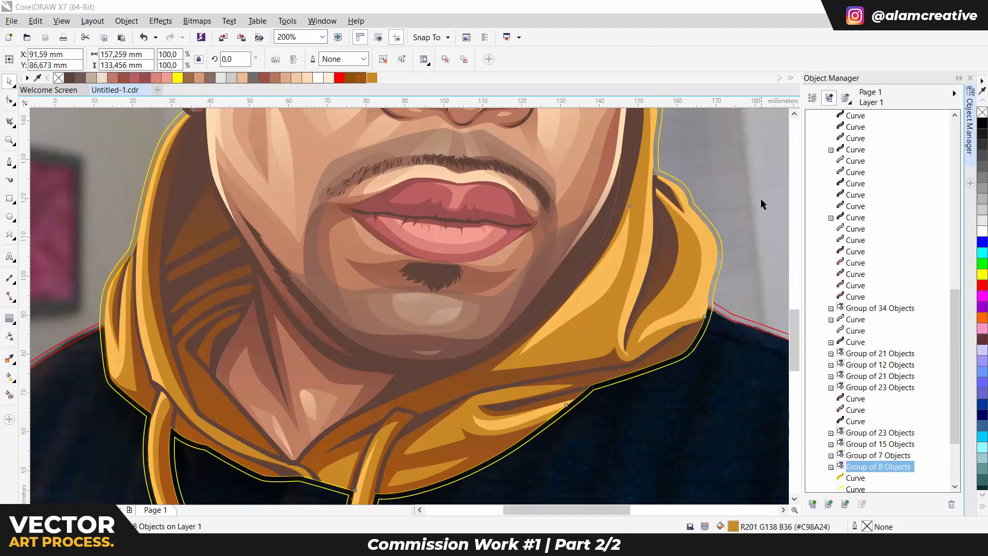
Fill the hood's outer border shape with dark brown and remove the yellow outlines from the hood shapes.
scroll(716, 233, "up", 1)
left_click(713, 222)
left_click(69, 78)
scroll(650, 273, "down", 1)
scroll(681, 272, "down", 1)
left_click(687, 334)
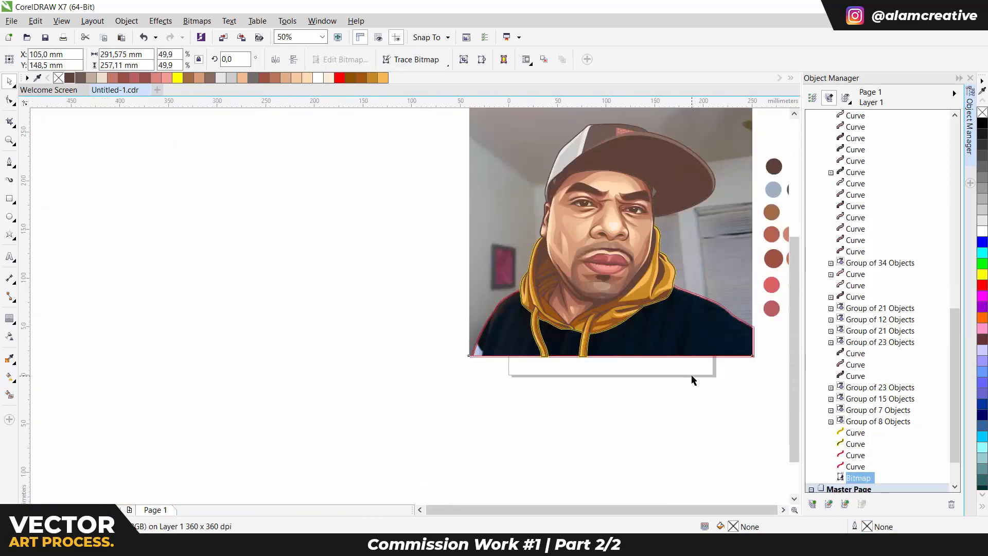
left_click_drag(690, 379, 326, 81)
right_click(59, 78)
Move the reference photo aside to view the artwork alone, and undo the move.
left_click_drag(710, 267, 415, 268)
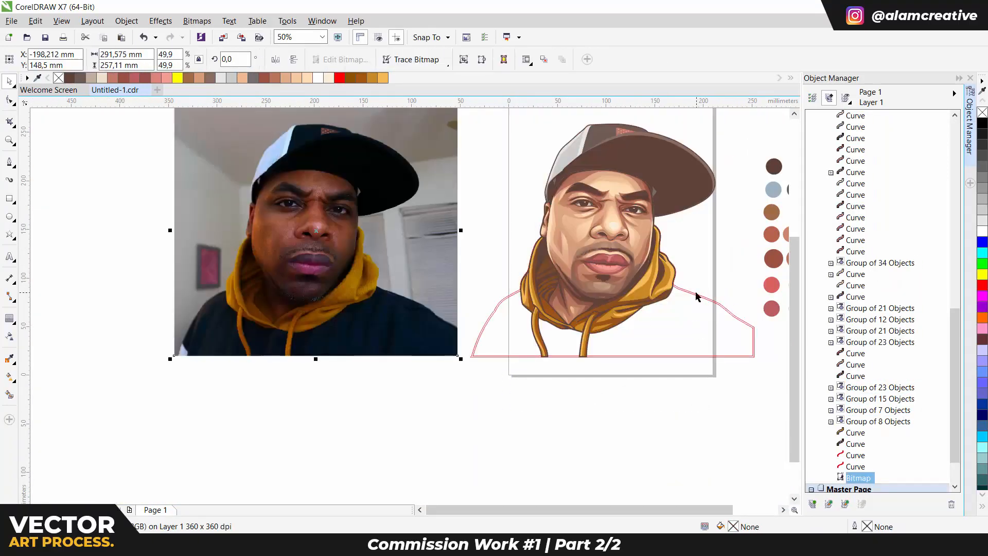
key("ctrl+z")
Adjust the gradient of the brown fold in the hood's right bulge, blending from dark brown to orange-brown.
scroll(671, 284, "up", 2)
left_click(637, 246, "ctrl")
key("t")
left_click_drag(608, 171, 680, 372)
key("space")
scroll(605, 273, "down", 1)
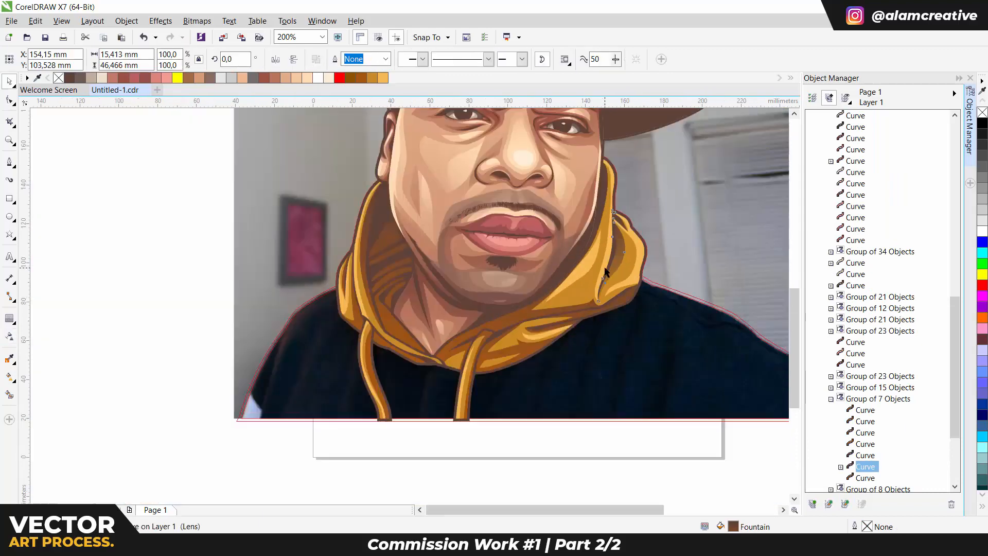
scroll(550, 330, "down", 1)
scroll(550, 322, "up", 1)
key("t")
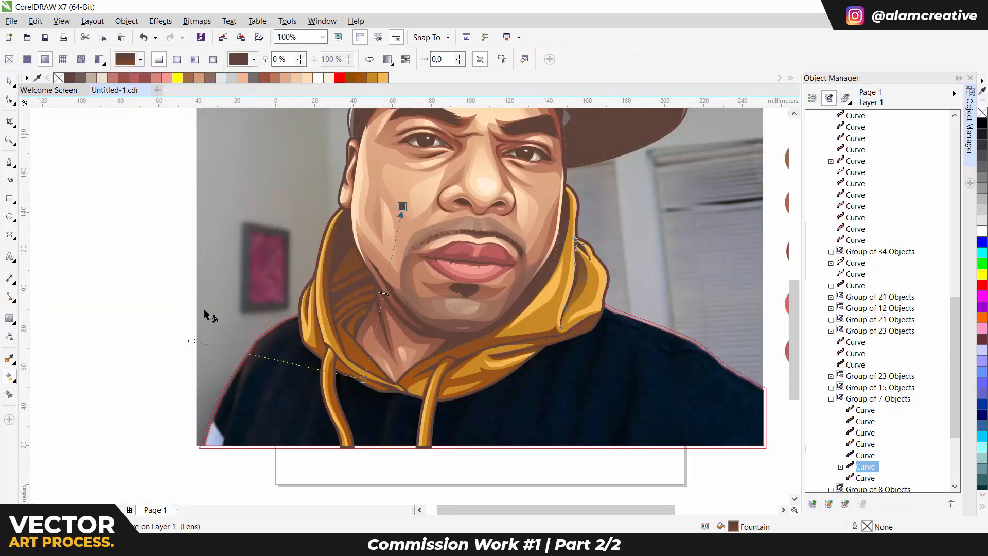
left_click_drag(403, 207, 260, 167)
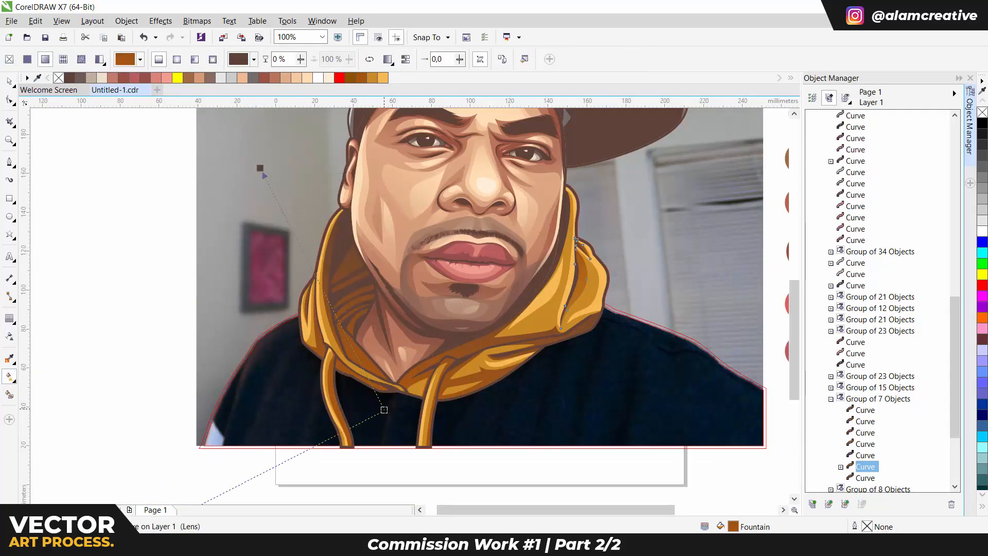
key("space")
Shift the photo out from behind the portrait to compare them, and return it to its place.
left_click(648, 260)
scroll(715, 235, "down", 1)
scroll(620, 289, "up", 1)
scroll(438, 313, "down", 1)
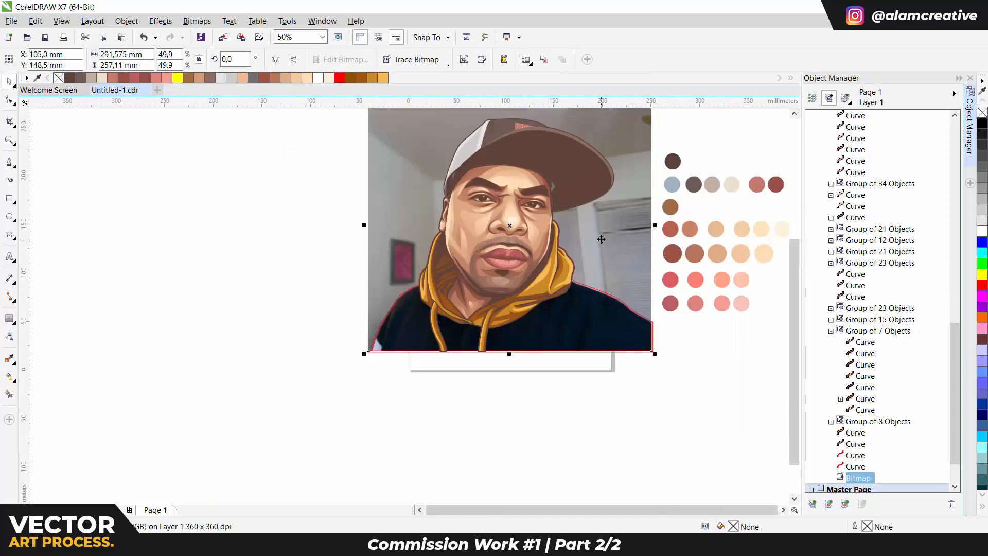
left_click_drag(624, 250, 423, 250)
left_click_drag(604, 247, 262, 265)
key("ctrl+z")
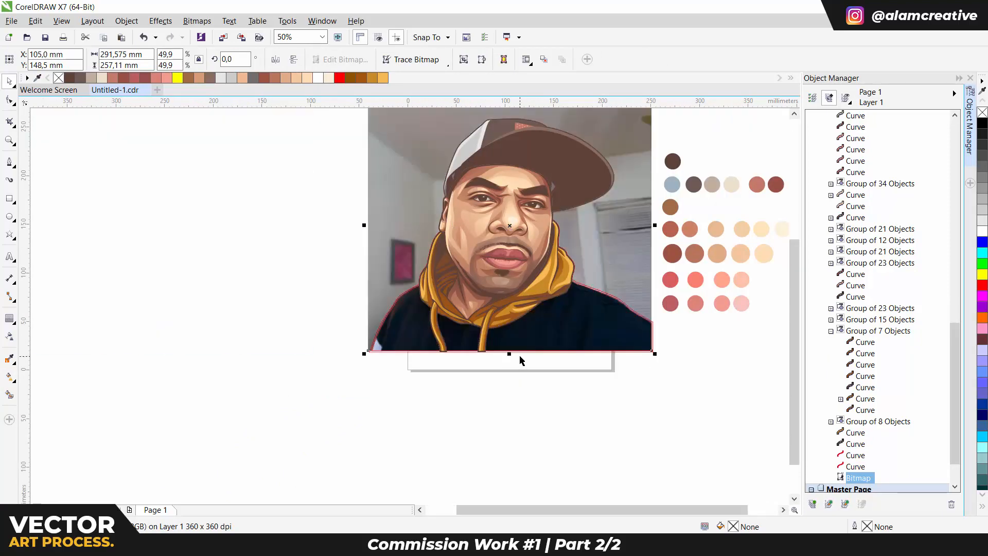
Trace the white undershirt patch at the shirt's lower left corner and close the shape.
scroll(419, 348, "up", 3)
key("F5")
left_click(291, 374)
left_click(302, 350)
key("ctrl+z")
left_click(282, 403)
left_click(304, 312)
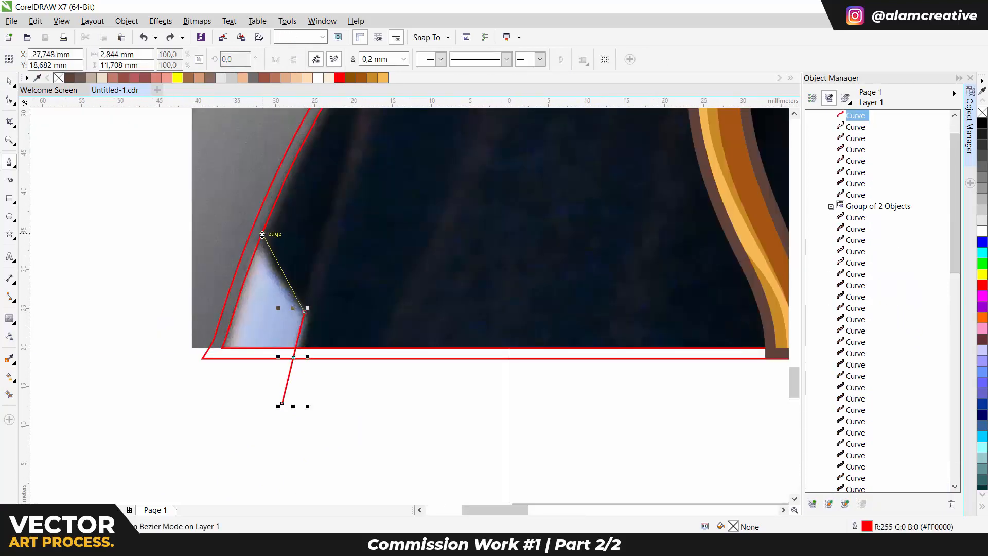
left_click_drag(262, 234, 259, 180)
left_click_drag(313, 478, 355, 437)
left_click(282, 403)
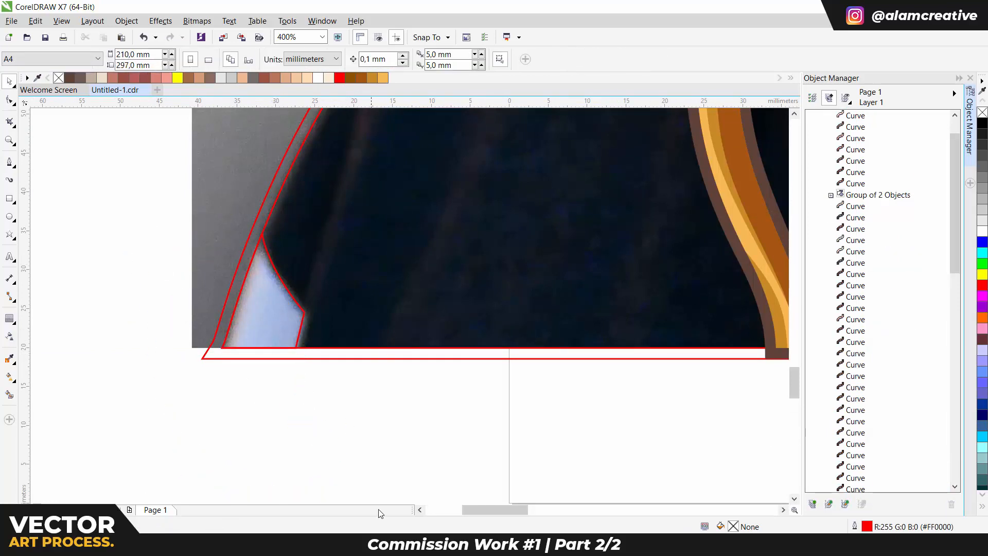
Draw a closed highlight loop over the left part of the white undershirt patch, about 17.6 mm wide and 34.8 mm tall.
left_click_drag(272, 359, 290, 402)
key("F5")
left_click_drag(281, 415, 266, 415)
left_click_drag(282, 315, 296, 258)
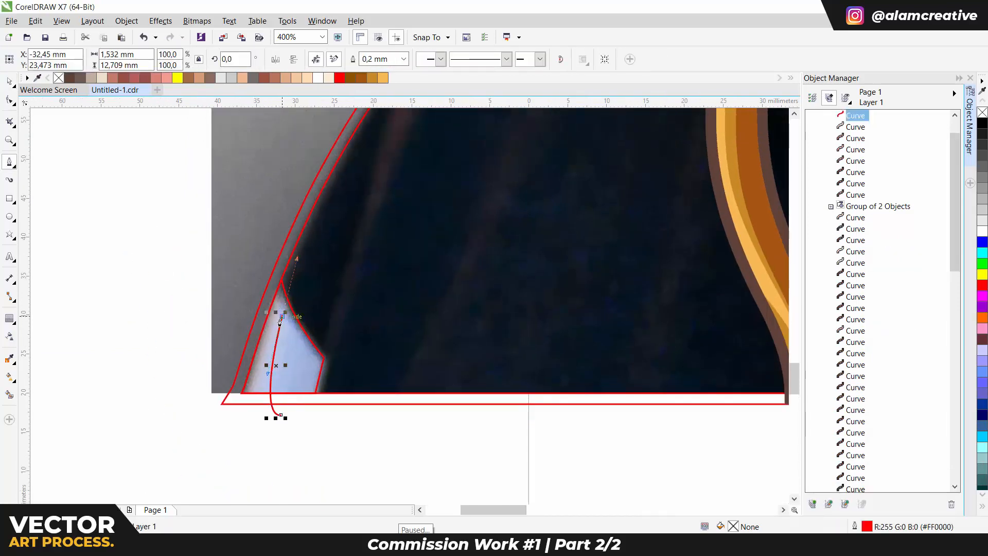
left_click(281, 415)
key("space")
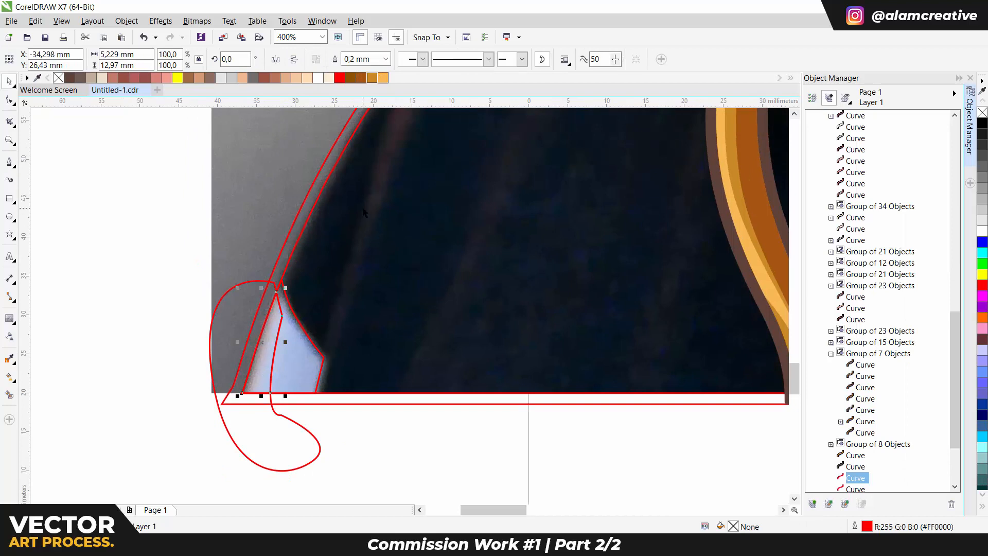
key("space")
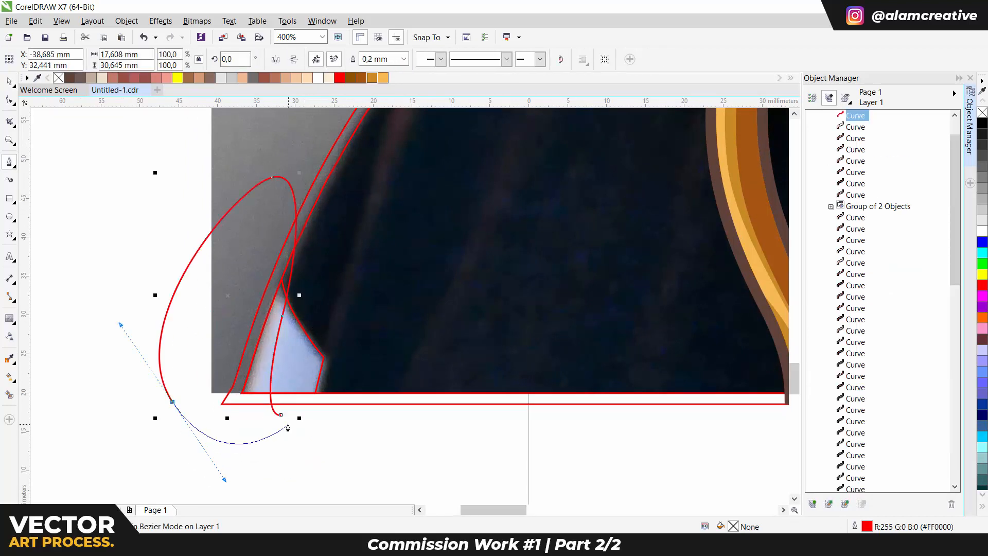
left_click(282, 416)
key("space")
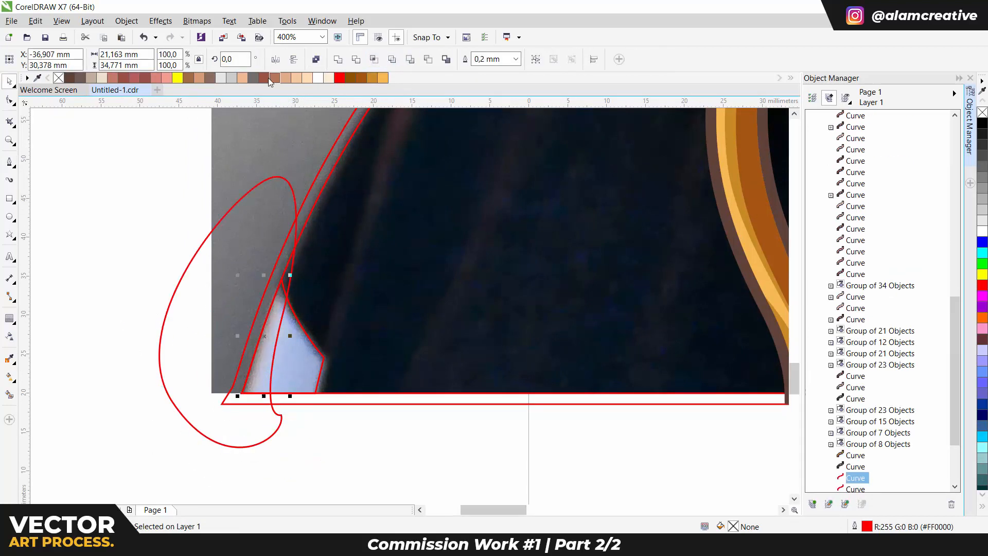
Fill the highlight piece cut from the undershirt patch with 10% black and delete the overhanging loop.
left_click(220, 78)
left_click(269, 280)
key("Delete")
Fill the rest of the undershirt patch with light grey and remove the outlines from both pieces.
left_click(291, 344)
left_click(232, 78)
left_click(269, 362, "shift")
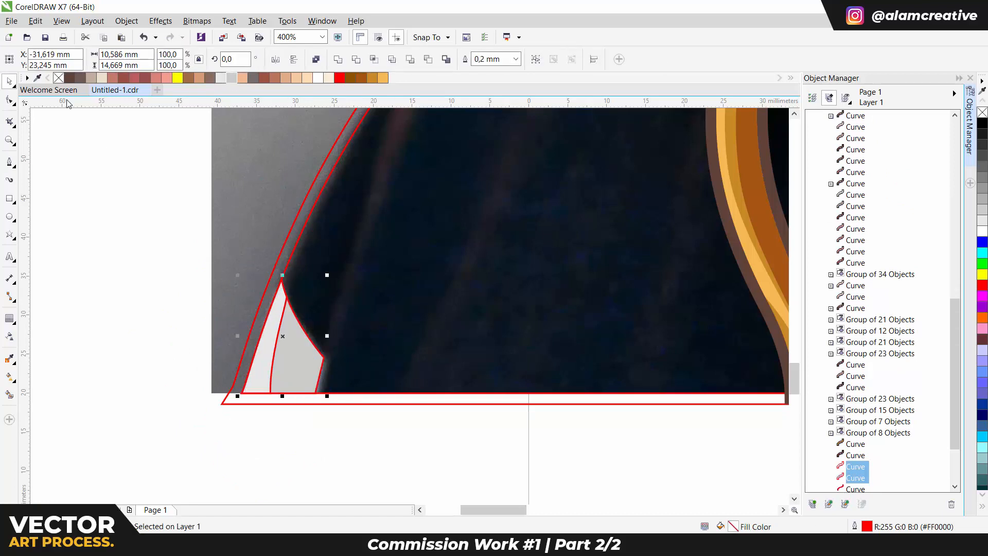
right_click(58, 77)
key("Escape")
Change the fill of the undershirt patch's left highlight to white.
left_click(307, 344)
left_click(270, 348)
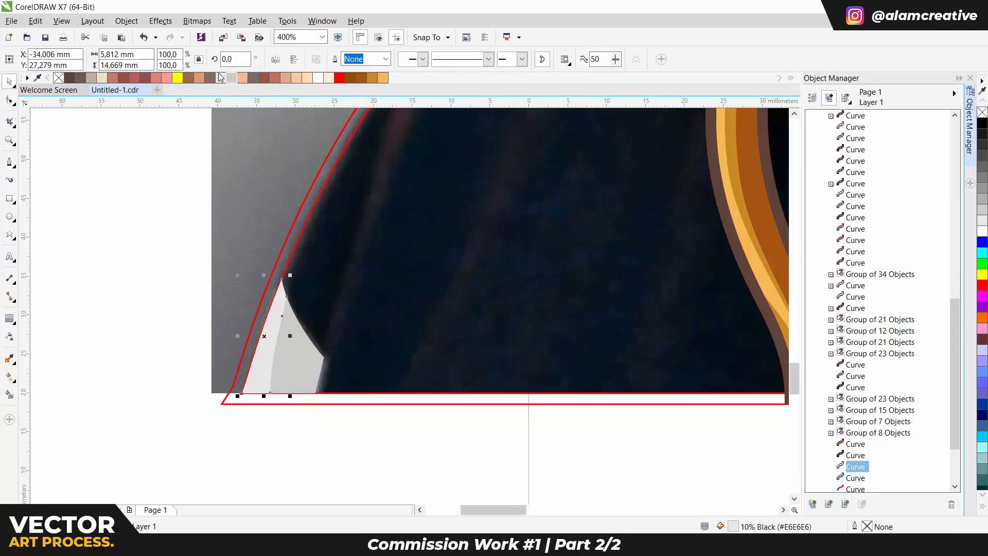
left_click(317, 79)
key("space")
scroll(347, 389, "down", 1)
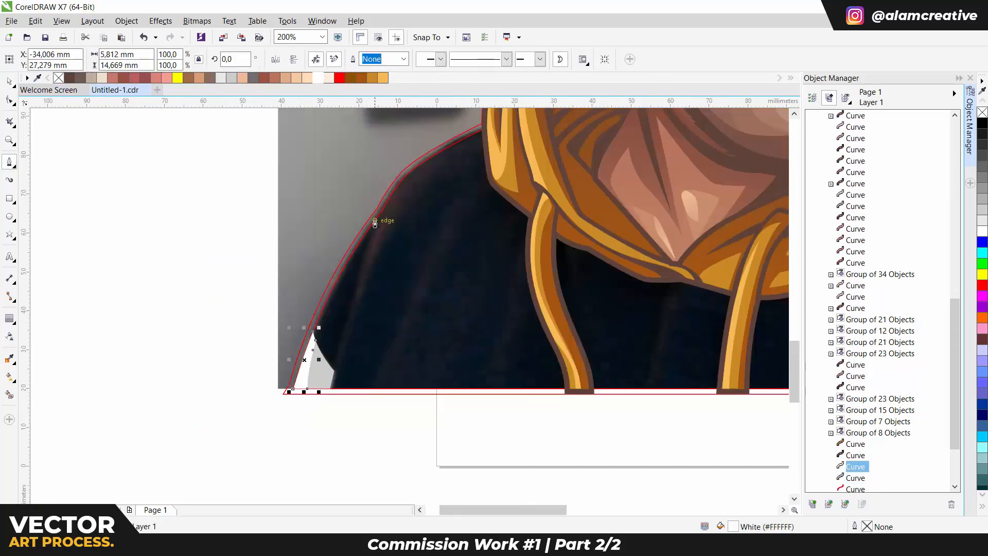
scroll(376, 223, "up", 1)
left_click_drag(299, 419, 283, 336)
scroll(283, 243, "down", 1)
left_click(353, 120)
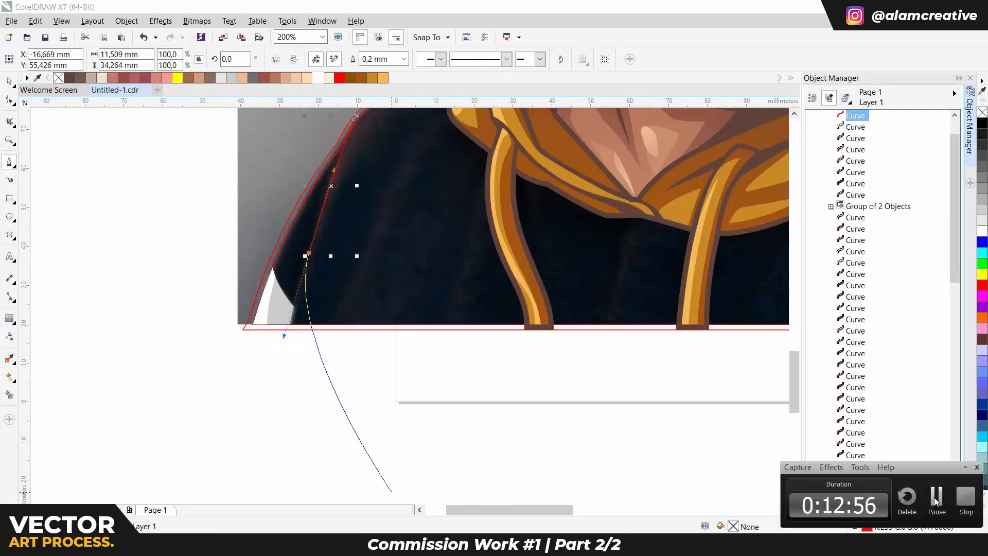
left_click(935, 501)
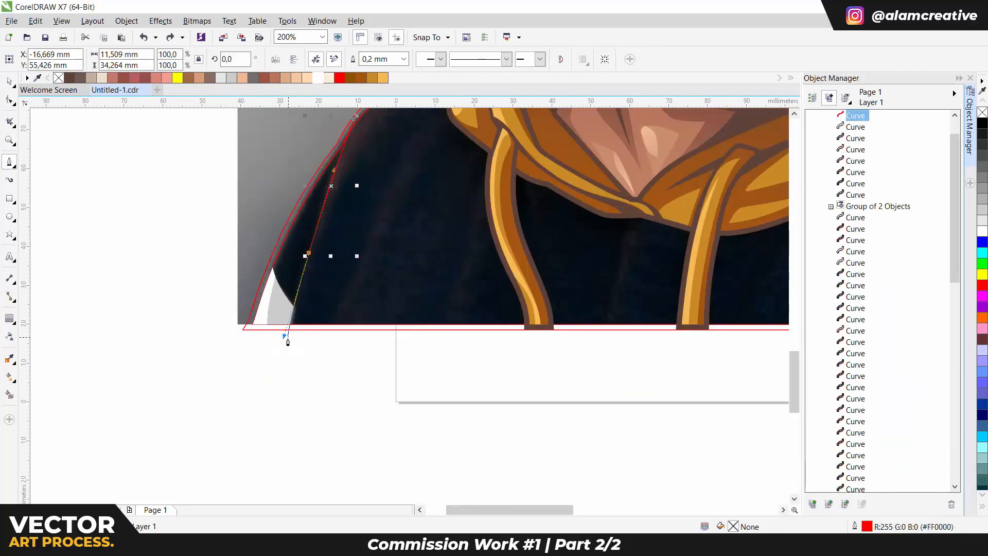
left_click(276, 367)
key("space")
key("Delete")
Restart the left sleeve fold outline and trace its inner edge from below the undershirt patch up to the shoulder line.
key("space")
scroll(300, 306, "up", 1)
left_click_drag(286, 380, 268, 383)
left_click_drag(321, 194, 306, 282)
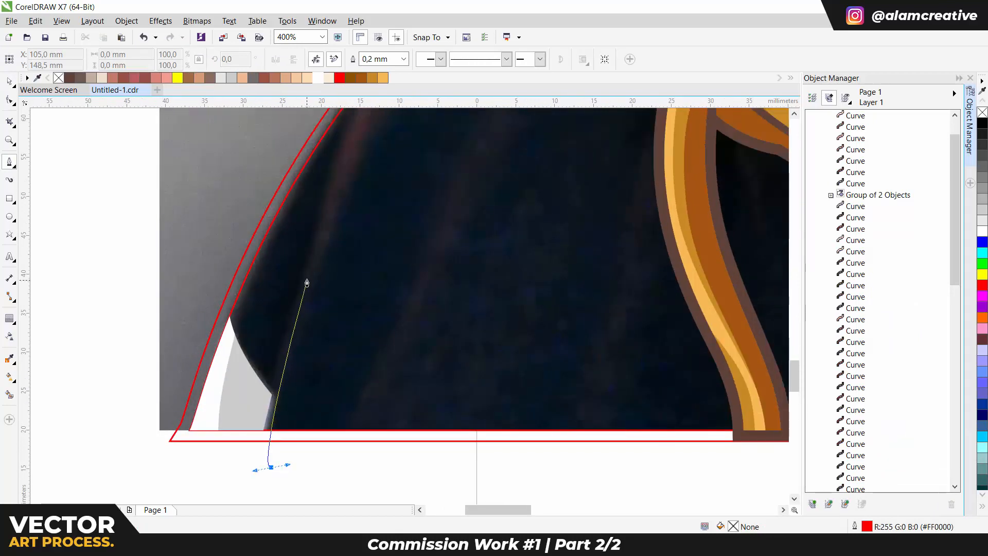
left_click_drag(339, 141, 339, 140)
left_click_drag(339, 142, 302, 256)
left_click(341, 157)
key("ctrl+z")
left_click(340, 160)
Trace the fold outline back down along the left sleeve's edge and close it below the shirt hem.
left_click_drag(253, 319, 228, 356)
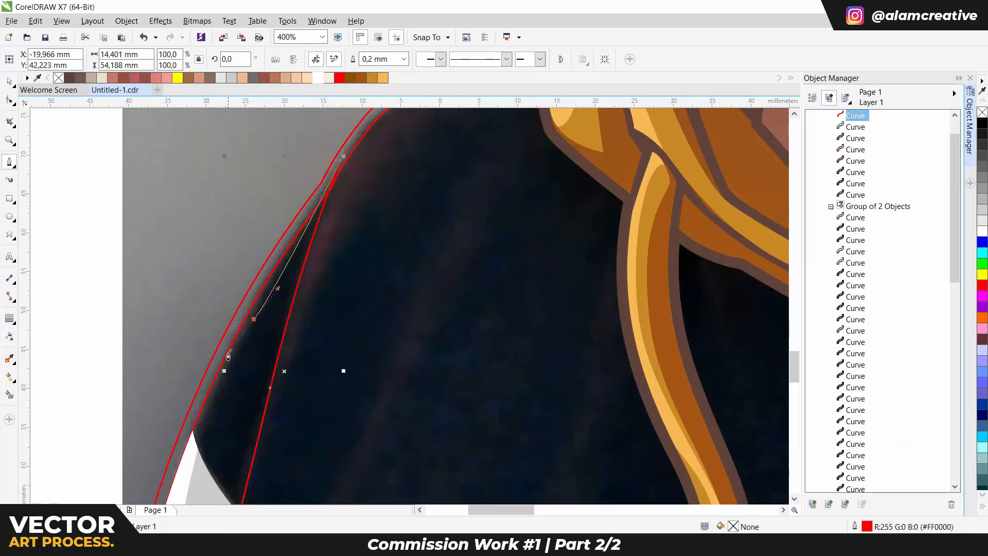
left_click_drag(198, 395, 199, 384)
left_click_drag(201, 447, 204, 366)
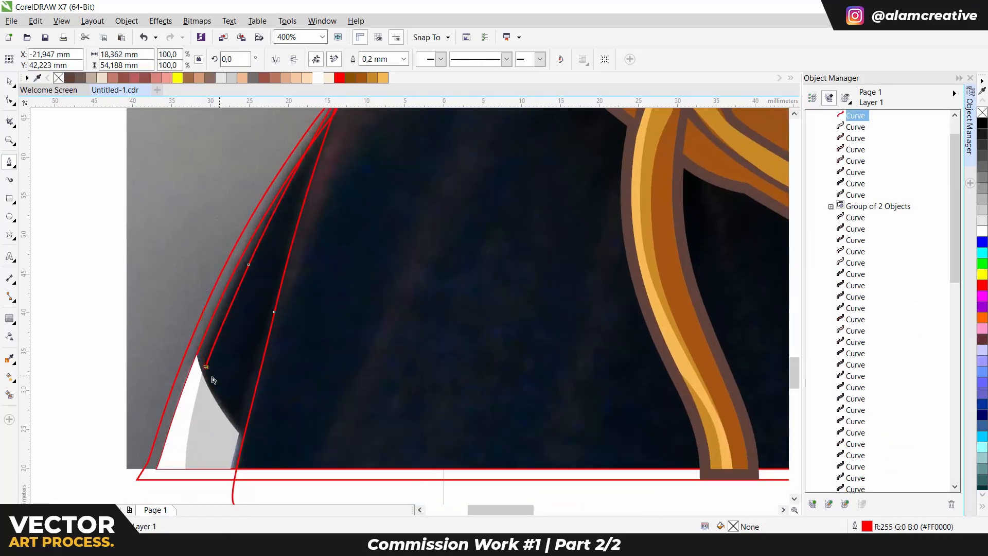
scroll(205, 366, "up", 1)
key("ctrl+z")
left_click_drag(193, 296, 195, 270)
scroll(198, 268, "down", 1)
left_click_drag(135, 395, 131, 452)
left_click_drag(273, 500, 353, 488)
left_click(235, 461)
Draw a large pointed fold loop over the left chest and under the hood, about 96.4 mm wide and 79 mm tall.
scroll(245, 462, "down", 2)
left_click(236, 479)
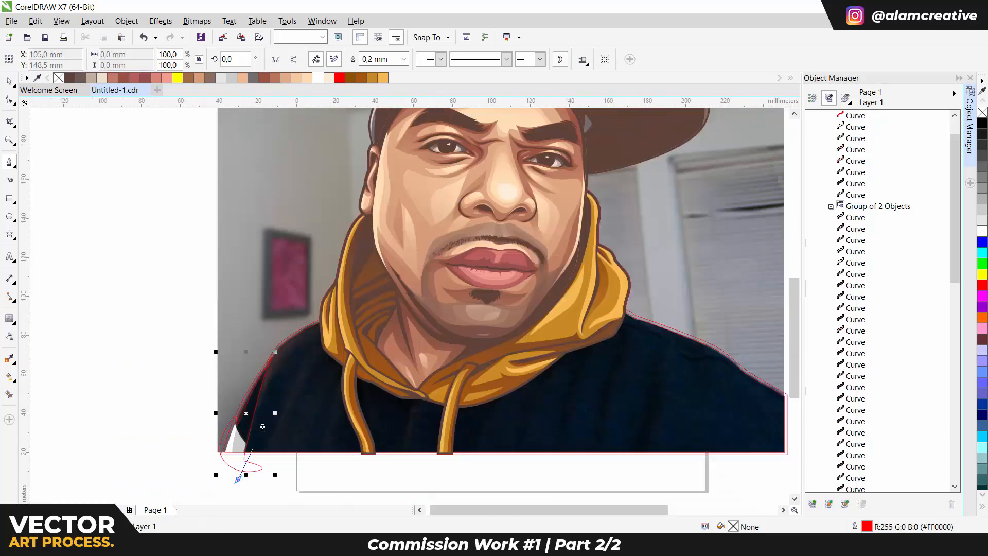
scroll(258, 414, "up", 2)
left_click_drag(281, 338, 299, 289)
scroll(325, 244, "down", 1)
left_click(380, 210)
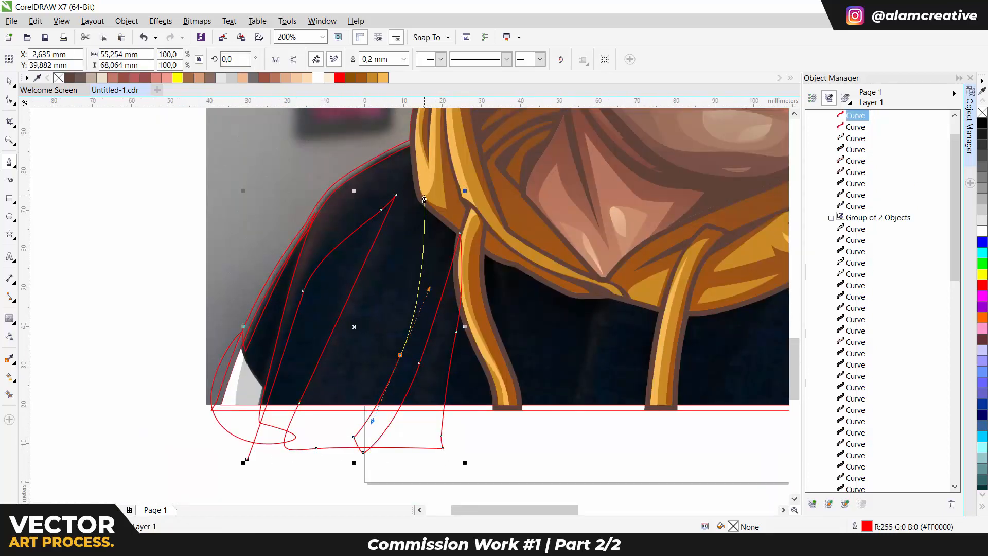
left_click(430, 170)
left_click_drag(523, 181, 533, 199)
left_click_drag(575, 282, 448, 302)
left_click(494, 300)
left_click(477, 304)
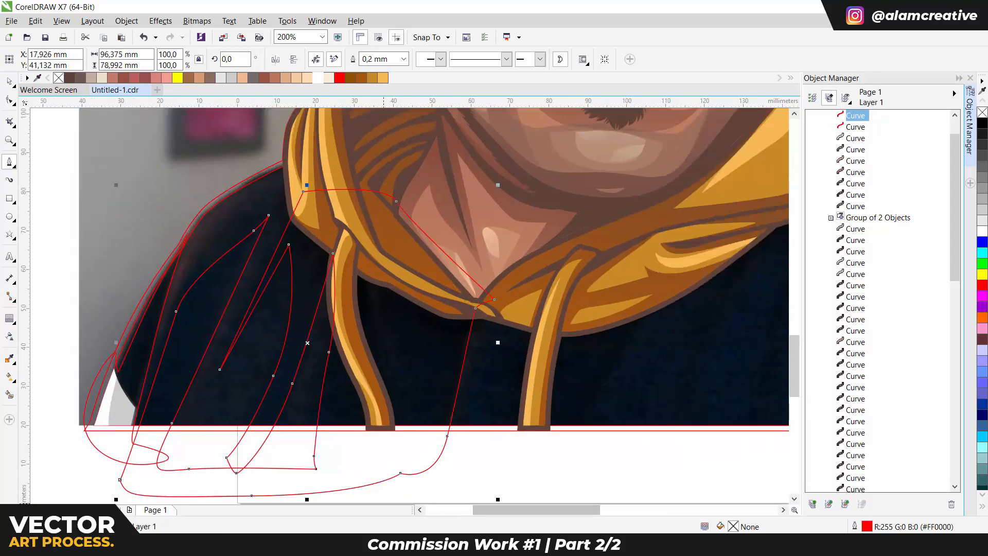
Draw a narrow loop about 10.2 mm wide and 38.4 mm tall beside the left drawstring and cut it out of the large fold loop.
left_click(366, 288)
left_click(406, 437)
left_click_drag(398, 340, 389, 319)
left_click(367, 288)
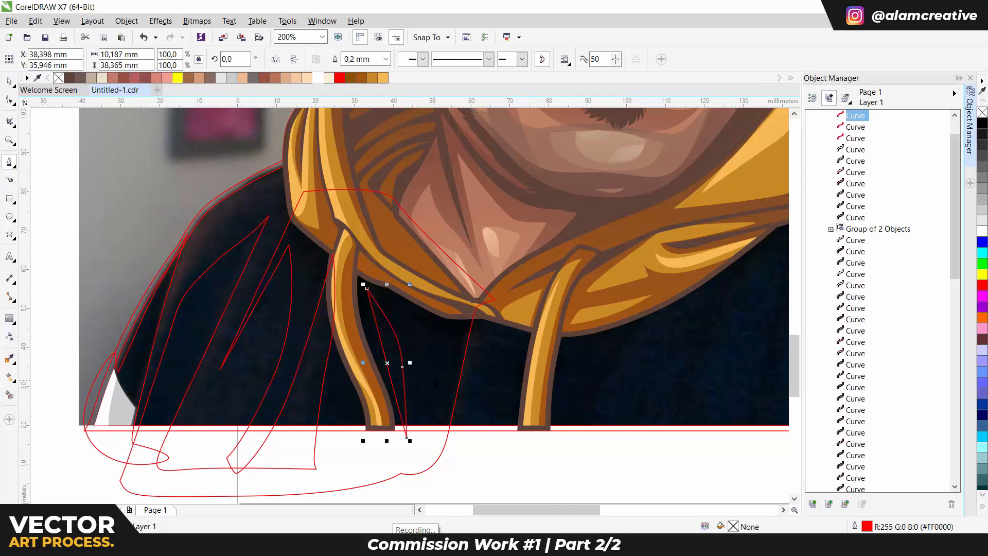
key("space")
left_click(366, 190, "shift")
left_click(356, 59)
key("space")
Draw a closed fold loop from below the hem up to the hood edge, just left of the right drawstring.
left_click(521, 338)
left_click_drag(486, 314, 534, 308)
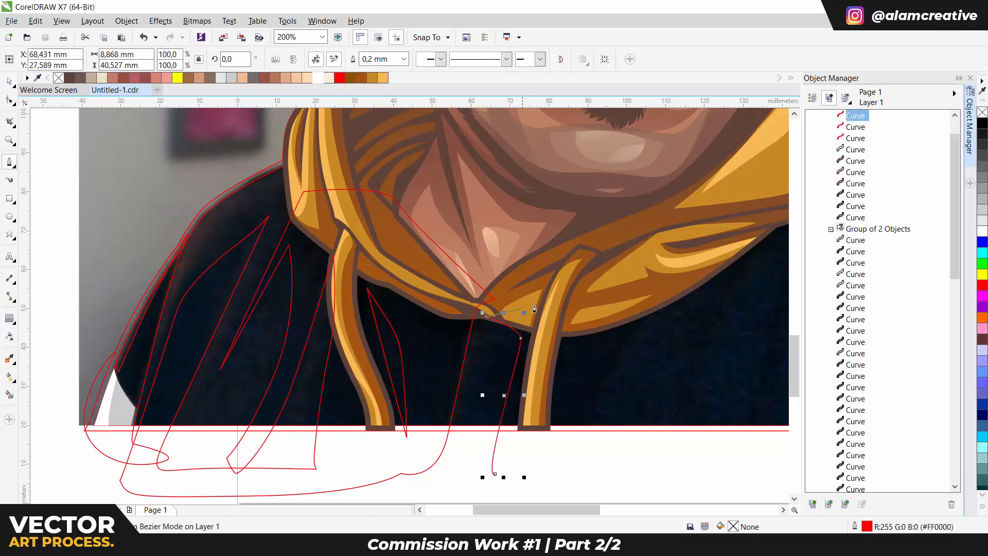
left_click_drag(495, 474, 505, 504)
Draw a closed fold loop around the right drawstring, reaching over the hood's lower edge and below the shirt hem.
left_click_drag(573, 457, 430, 431)
left_click_drag(429, 431, 396, 421)
left_click_drag(495, 300, 524, 259)
left_click_drag(494, 241, 463, 246)
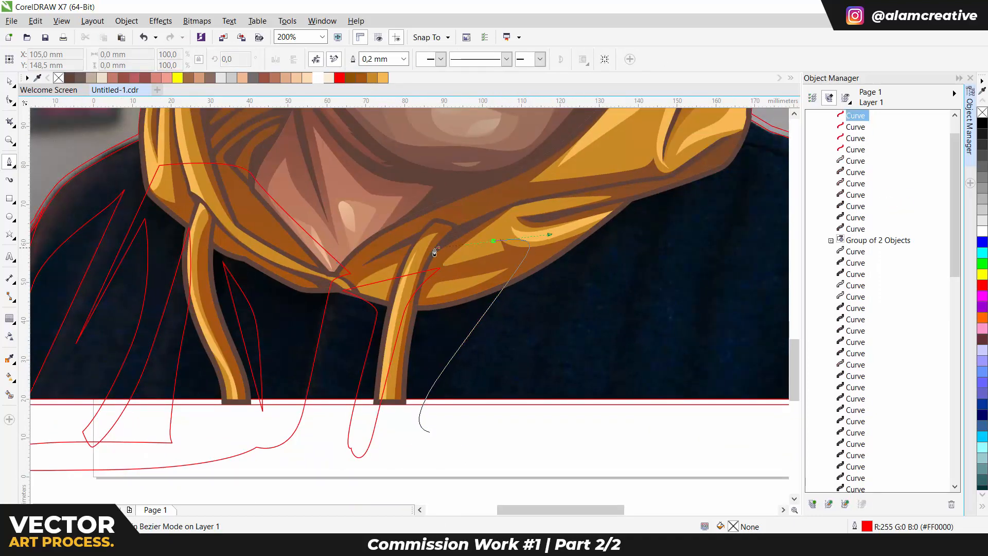
left_click_drag(403, 335, 396, 363)
left_click_drag(394, 481, 433, 486)
left_click_drag(430, 431, 417, 425)
Draw a long diagonal fold loop from the hem up to the hood, right of the right drawstring, about 75 mm tall.
left_click_drag(574, 300, 544, 329)
left_click(612, 194)
left_click(497, 401)
left_click(474, 432)
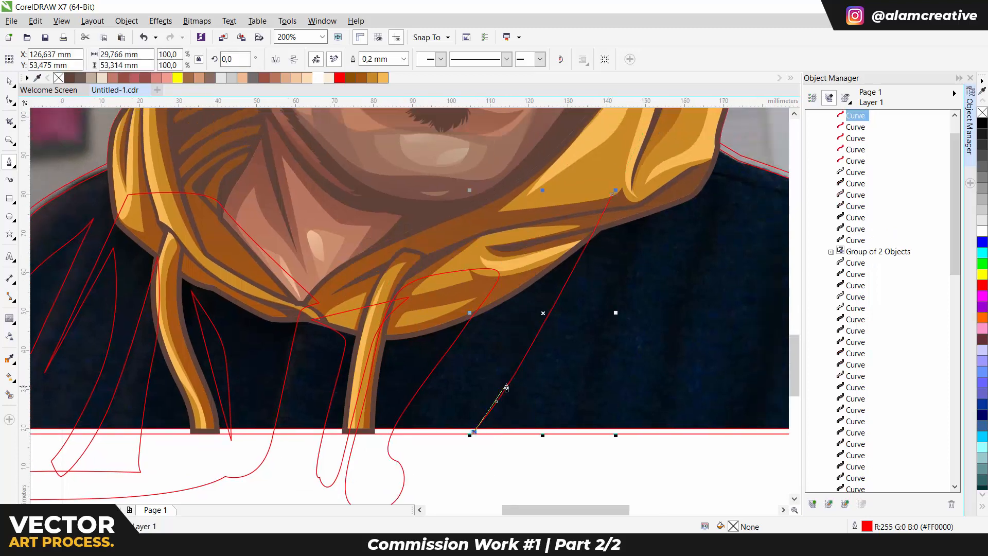
left_click(540, 273)
left_click_drag(540, 274, 475, 376)
left_click_drag(548, 260, 558, 256)
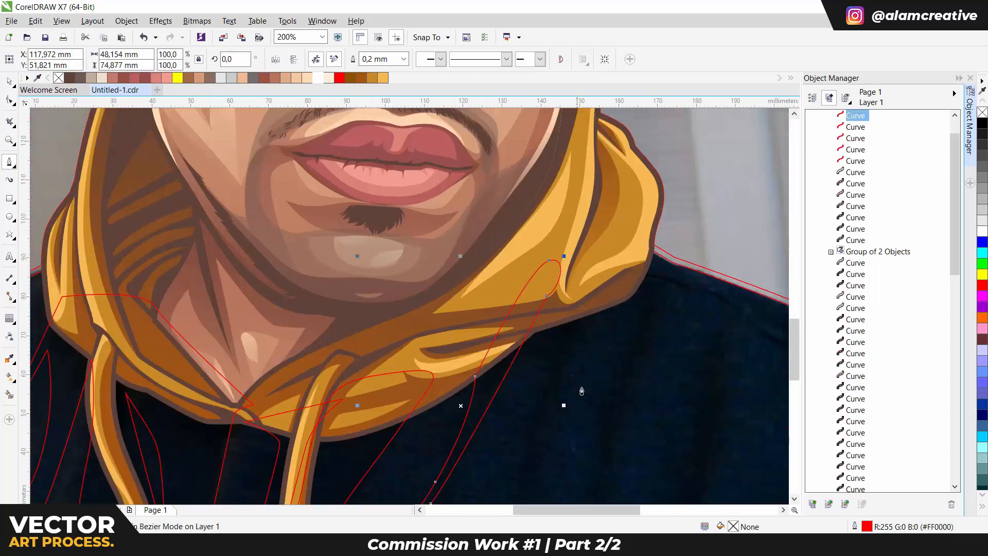
Draw a pointed fold loop below the hood's right edge, about 22.4 mm wide and 39.6 mm tall.
scroll(582, 391, "down", 2)
left_click(604, 224)
left_click_drag(535, 340, 530, 350)
left_click(518, 370)
left_click_drag(551, 290, 555, 270)
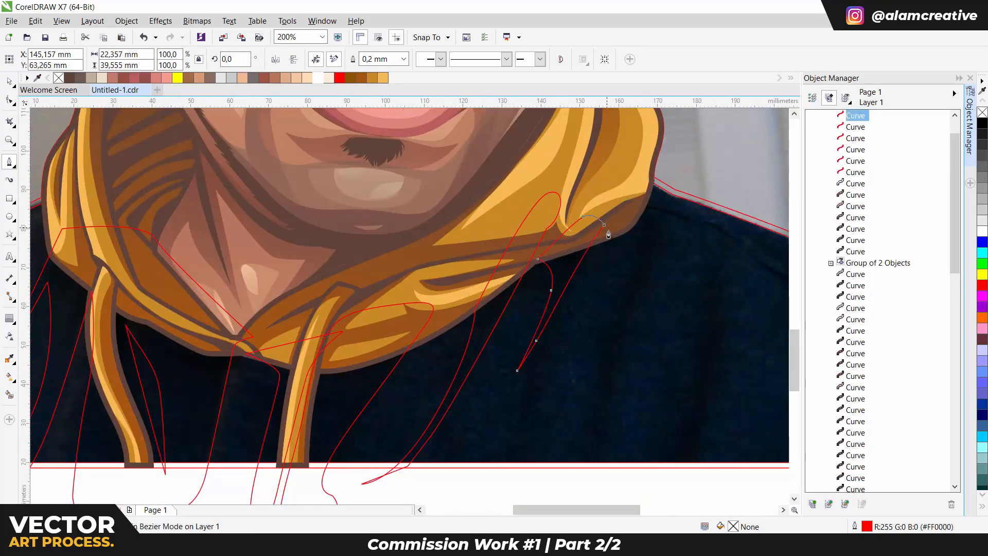
left_click_drag(608, 234, 609, 235)
Draw a tapering fold loop down the right chest past the hem, about 28 mm wide and 75.1 mm tall.
scroll(486, 222, "down", 1)
mouse_move(649, 270)
left_mouse_down()
mouse_move(486, 222)
mouse_move(523, 274)
left_mouse_up()
left_click_drag(493, 354, 490, 358)
left_click(464, 362)
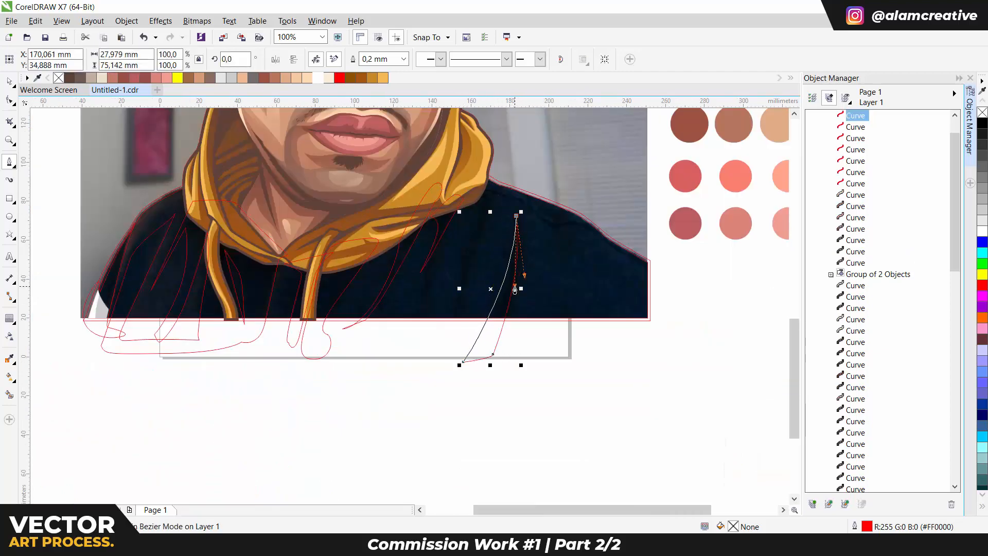
left_click_drag(515, 289, 515, 291)
Draw a thin closed seam loop along the right shoulder from the sleeve edge to the hood, about 96 mm wide and 43 mm tall.
left_click_drag(588, 262, 534, 320)
scroll(576, 323, "up", 1)
left_click(643, 339)
left_click_drag(535, 286, 499, 258)
left_click_drag(438, 248, 417, 252)
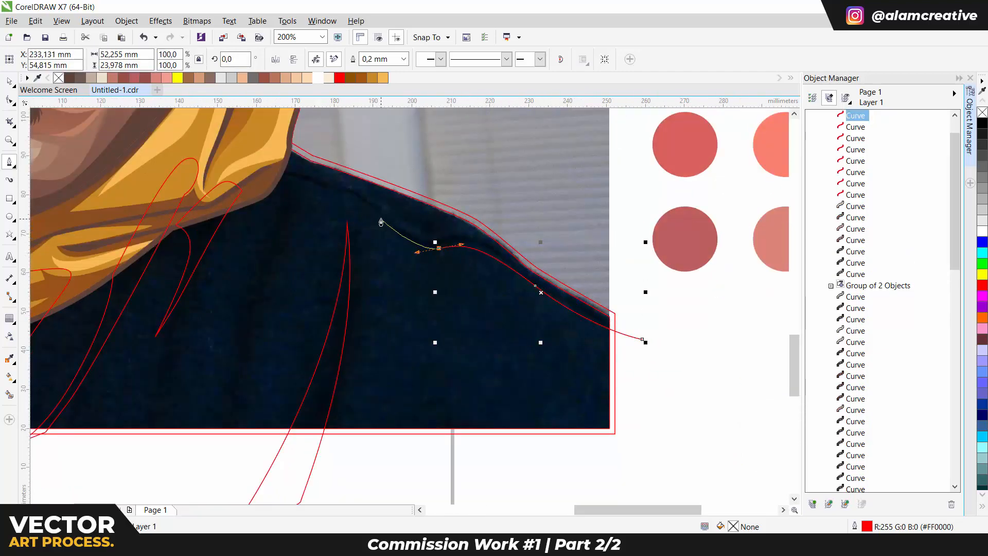
left_click_drag(380, 218, 346, 188)
left_click_drag(270, 182, 448, 302)
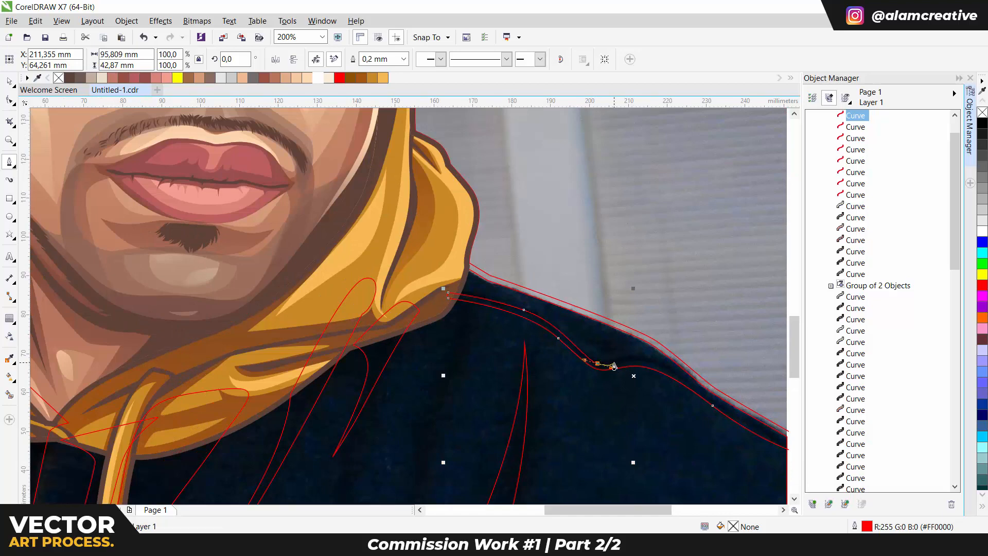
left_click_drag(649, 358, 672, 364)
left_click_drag(672, 363, 319, 236)
left_click_drag(478, 332, 546, 347)
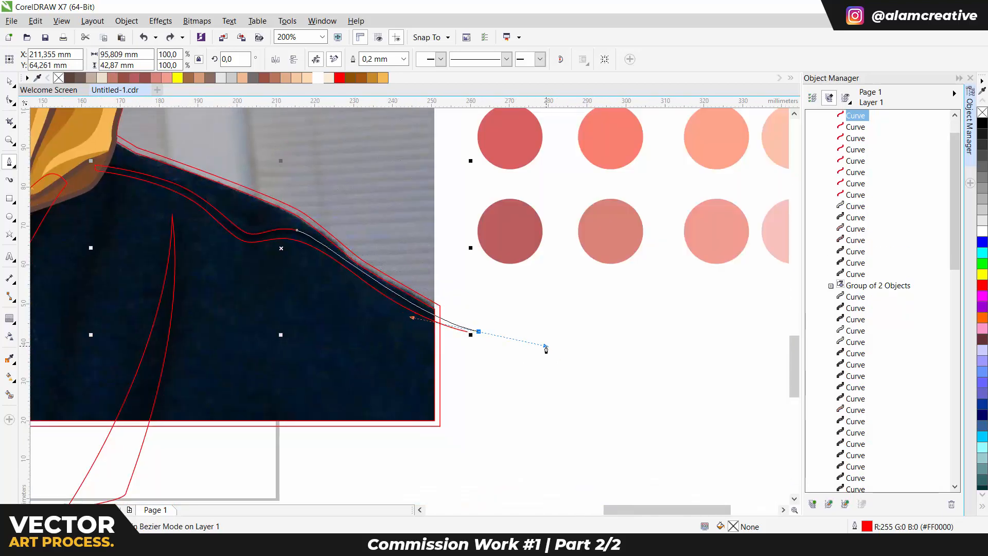
Draw a narrow fold loop hanging from the hood's right corner, about 16.9 mm wide and 62.4 mm tall.
left_click_drag(128, 319, 510, 345)
scroll(489, 346, "down", 1)
scroll(502, 274, "up", 1)
left_click(498, 218)
left_click_drag(469, 394, 456, 430)
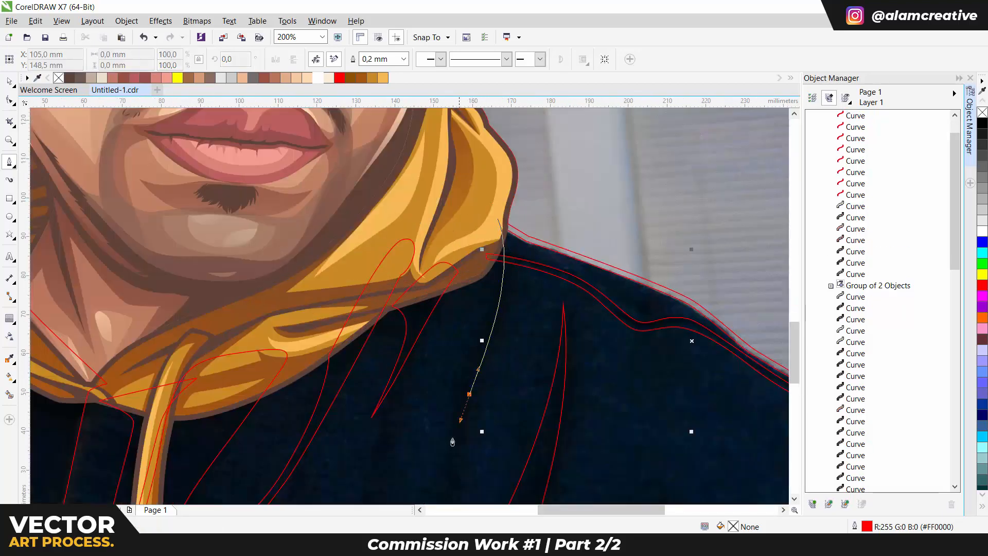
left_click(440, 462)
left_click_drag(483, 308, 490, 259)
Group all the red fold loops and intersect the group with the shirt outline.
scroll(438, 253, "down", 3)
key("space")
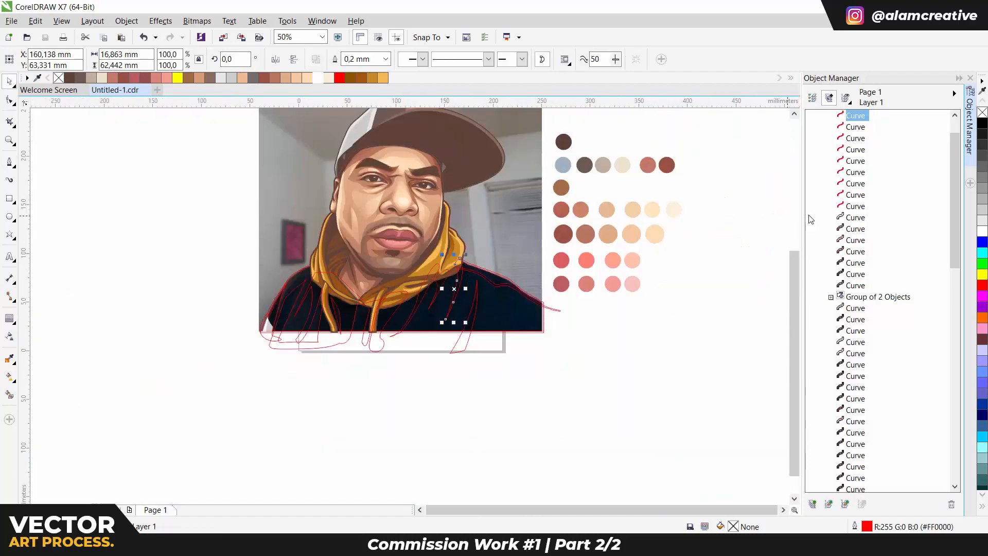
left_click(810, 207, "shift")
key("ctrl+g")
left_click(475, 299, "shift")
left_click(334, 59)
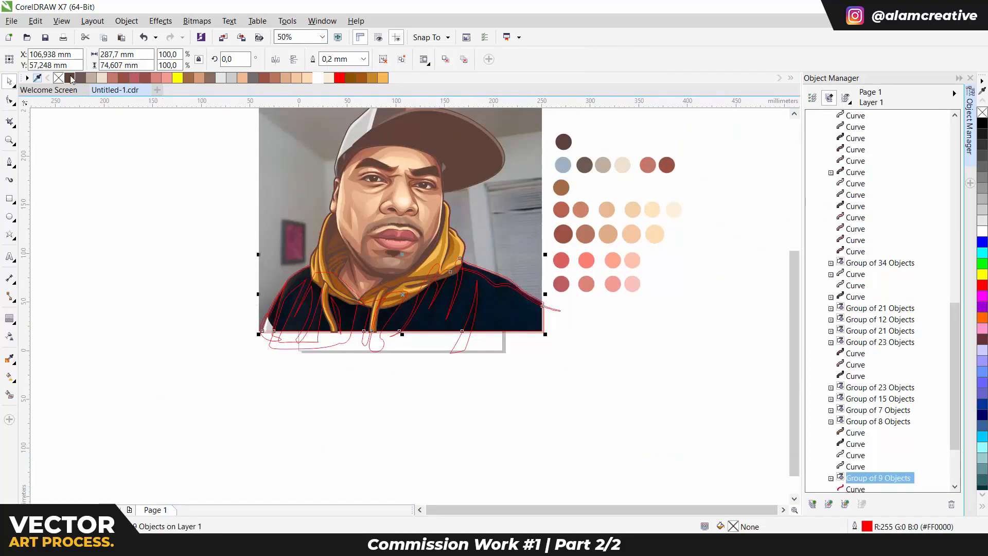
Fill the clipped shirt folds with dark brown and delete the overhanging fold loops.
left_click(69, 77)
left_click(419, 290)
key("Delete")
Move the photo aside to check the folds, undo the move and save the drawing.
left_click_drag(489, 250, 221, 229)
key("ctrl+z")
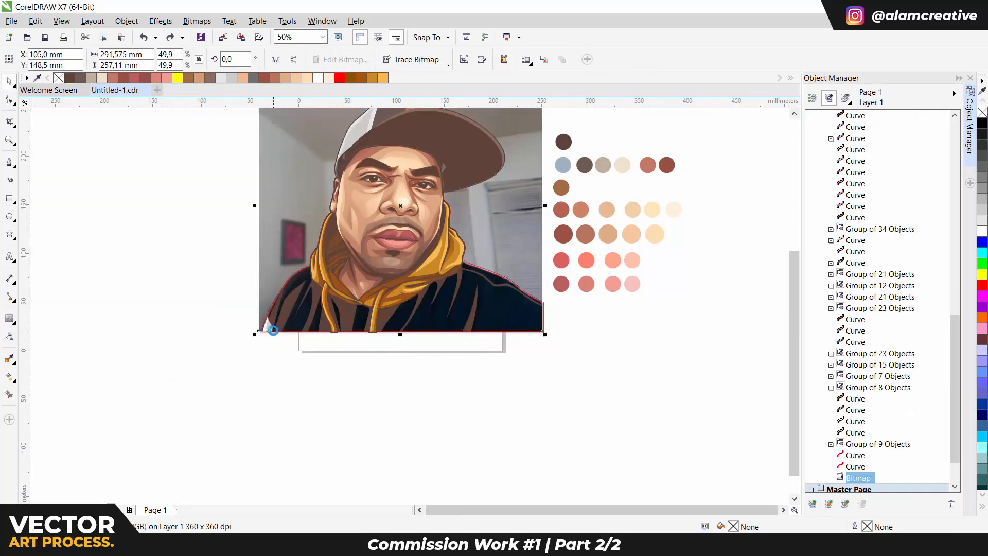
key("ctrl+s")
Draw a closed shading loop over the left shoulder and sleeve edge, about 58.7 mm wide and 60.5 mm tall.
scroll(275, 324, "up", 2)
key("space")
left_click(258, 328)
scroll(257, 329, "up", 1)
left_click_drag(257, 328, 167, 541)
left_click(256, 354)
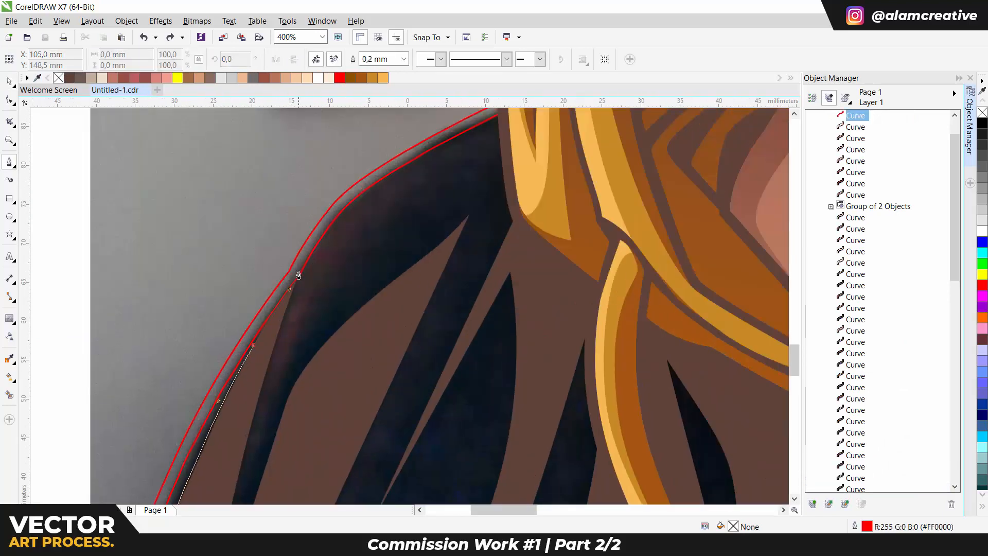
left_click(300, 280)
left_click_drag(243, 440, 248, 462)
left_click(281, 345)
left_click_drag(362, 252, 422, 206)
scroll(498, 180, "down", 1)
left_click(499, 174)
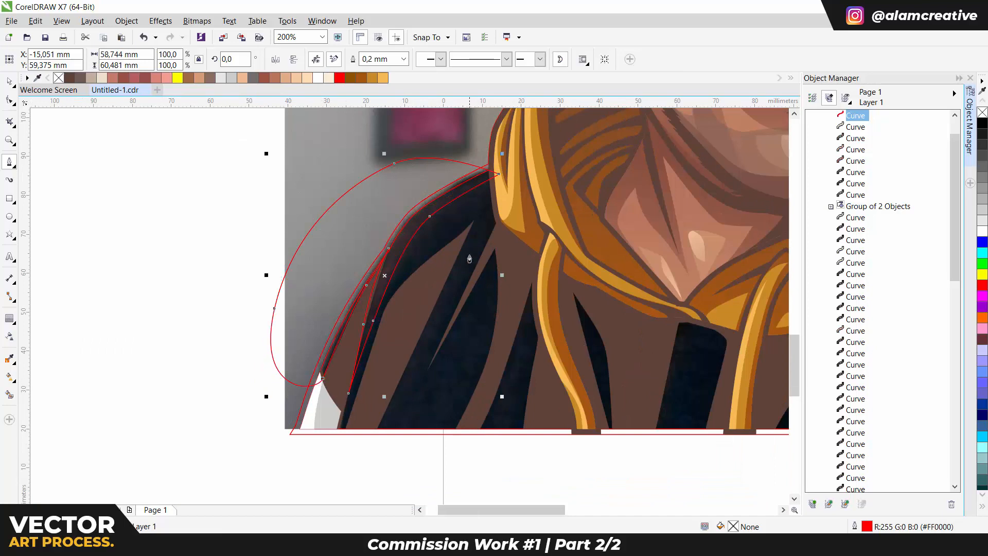
Draw a slim shading loop down the first dark stripe of the left chest, about 31.9 mm wide and 65 mm tall.
left_click(474, 219)
left_click(350, 471)
left_click_drag(457, 287, 446, 327)
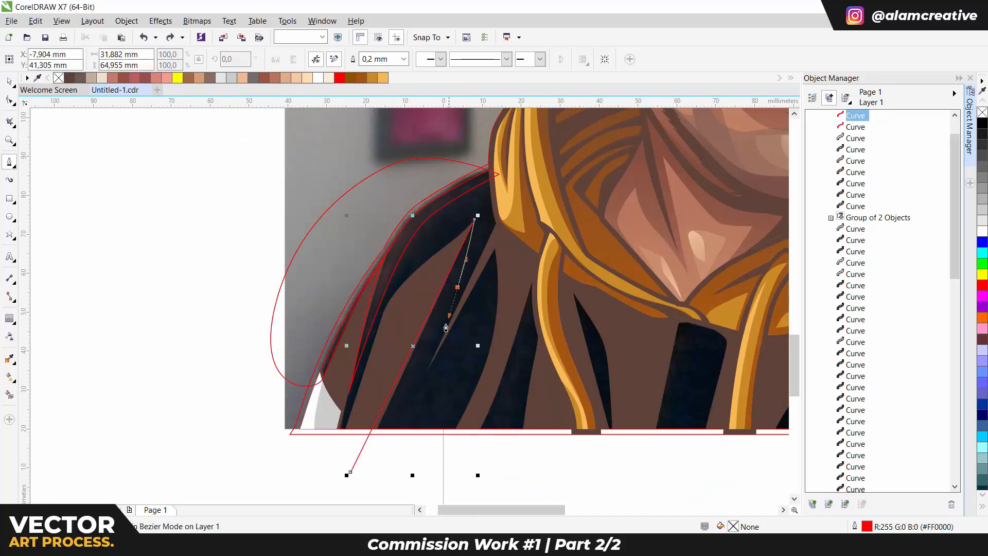
left_click_drag(372, 455, 355, 498)
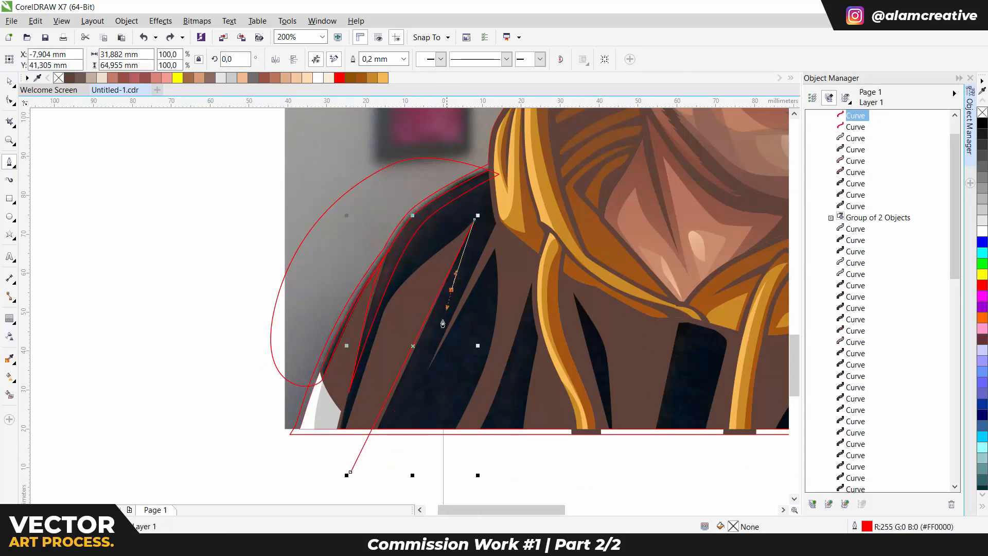
Draw a shading loop over the second dark stripe of the left chest, about 22 mm wide and 49.3 mm tall.
left_click_drag(488, 338, 489, 342)
left_click_drag(473, 386, 459, 407)
left_click(425, 472)
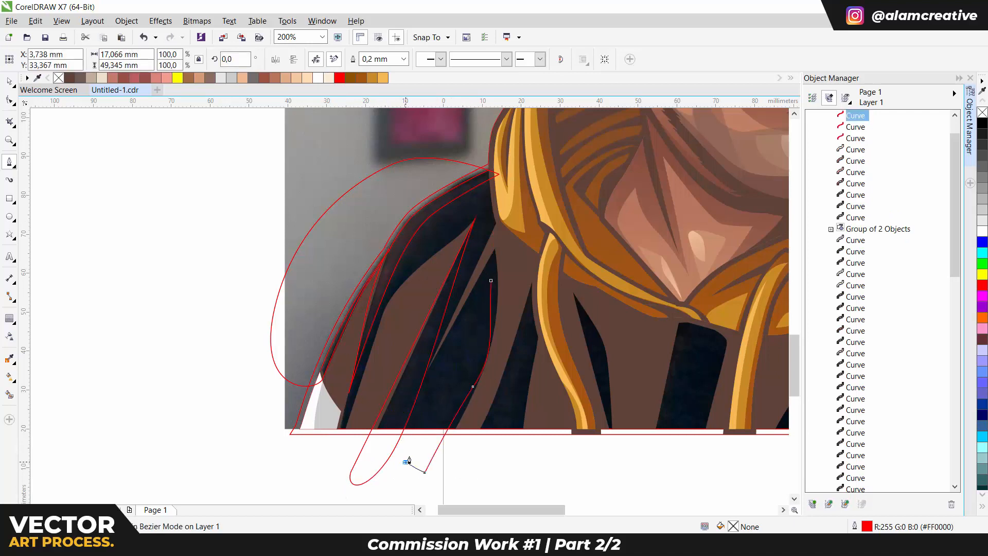
Draw a shading loop over the dark stripe just left of the left drawstring, about 13.1 mm wide and 39.4 mm tall.
left_click(526, 323)
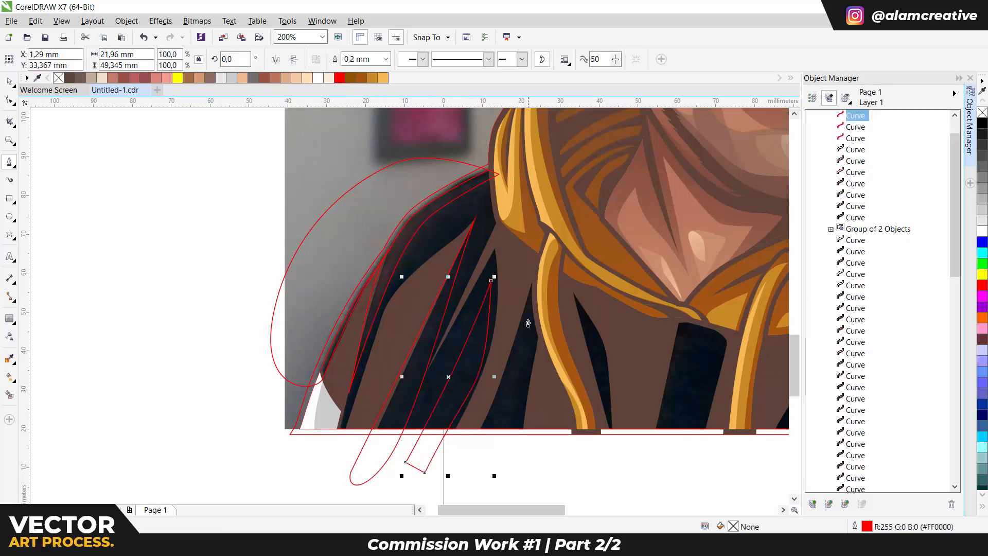
left_click(475, 476)
left_click(503, 474)
left_click(513, 436)
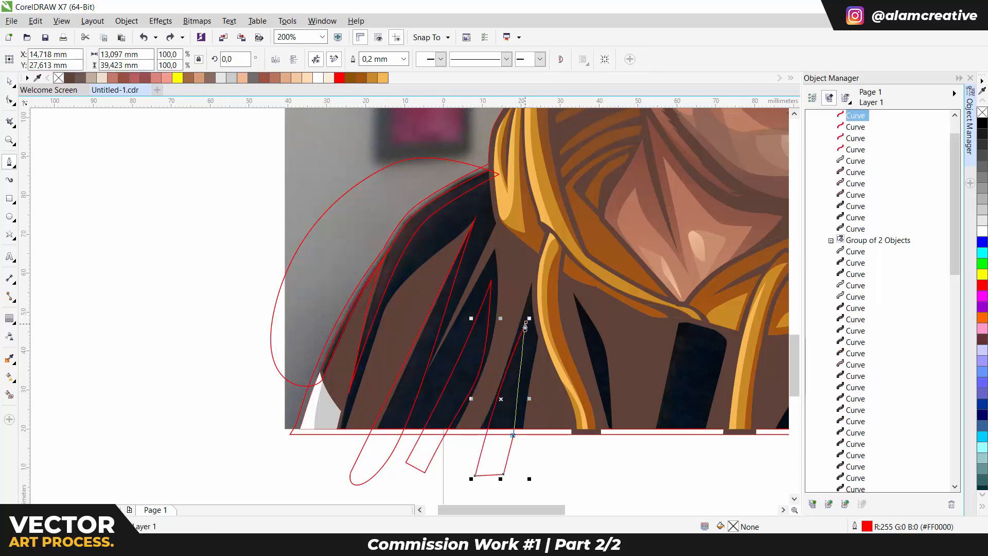
left_click_drag(526, 322, 516, 357)
Draw a shading loop along the upper and left edges of the dark area between the drawstrings, about 19.8 mm wide and 41 mm tall.
left_click_drag(500, 439, 372, 442)
left_click(550, 319)
left_click_drag(580, 346, 599, 352)
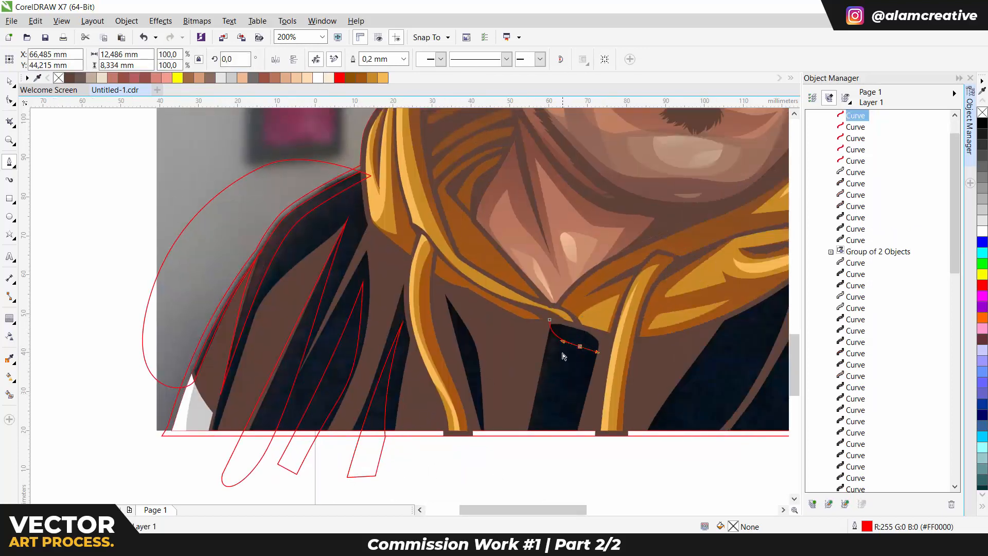
key("ctrl+z")
left_click(549, 312)
left_click_drag(550, 330, 558, 334)
left_click(586, 344)
left_click(549, 312)
left_click_drag(688, 397, 426, 388)
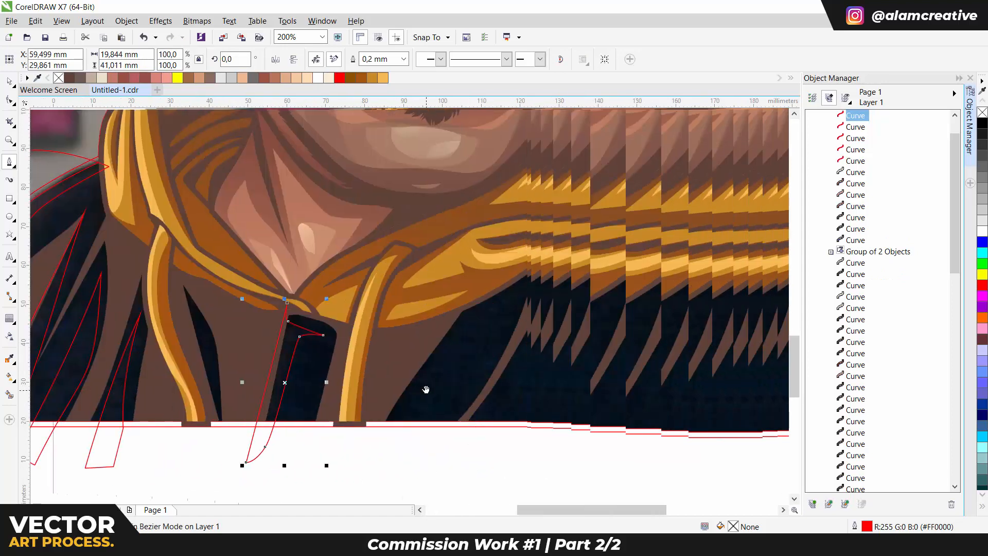
left_click(525, 285)
left_click(449, 368)
left_click(397, 422)
left_click_drag(454, 343, 474, 318)
key("ctrl+z")
Draw a slim diagonal shading loop in the dark area right of the right drawstring, about 29.2 mm wide and 30.7 mm tall.
left_click_drag(521, 290, 497, 304)
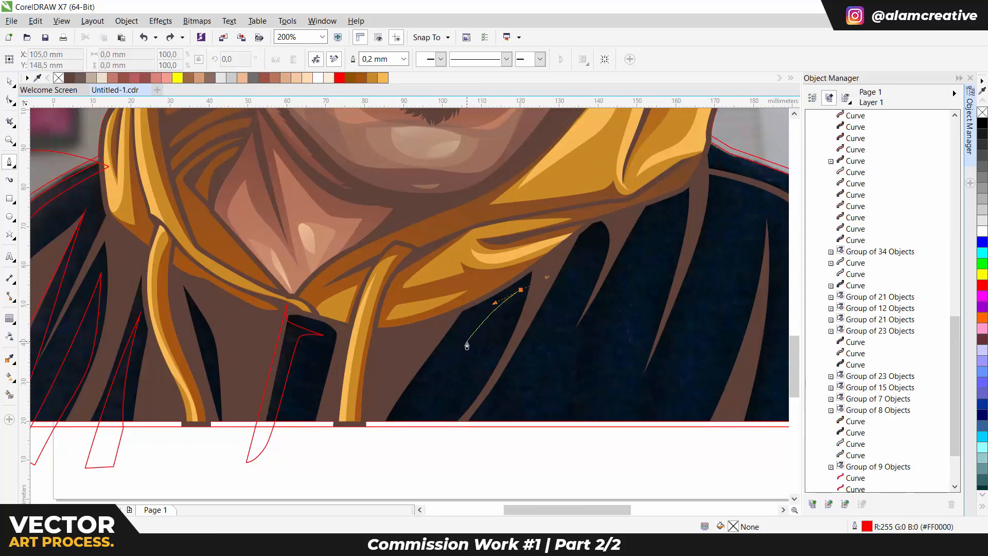
left_click(445, 367)
left_click(407, 409)
left_click(519, 292)
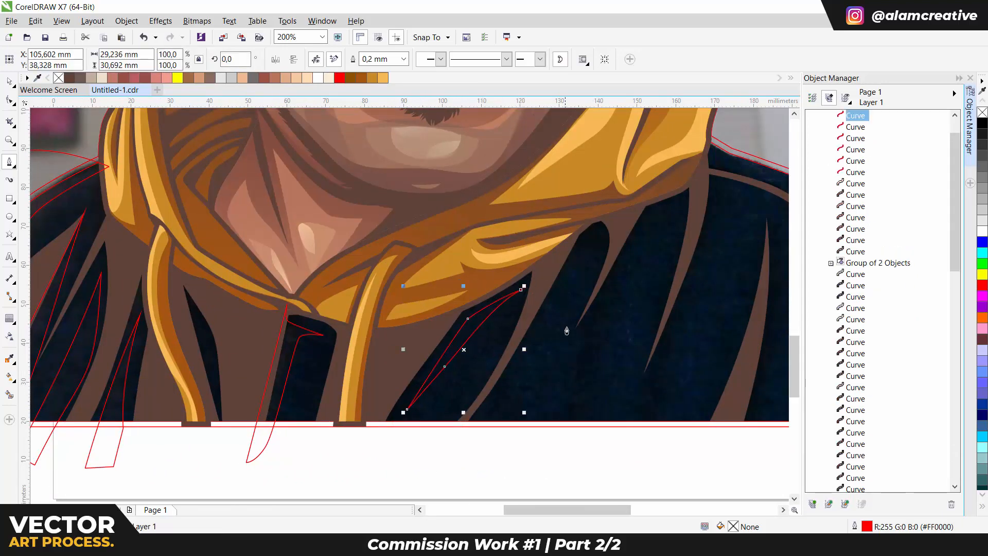
scroll(567, 330, "down", 1)
left_click_drag(661, 334, 388, 315)
left_click(433, 423)
key("ctrl+z")
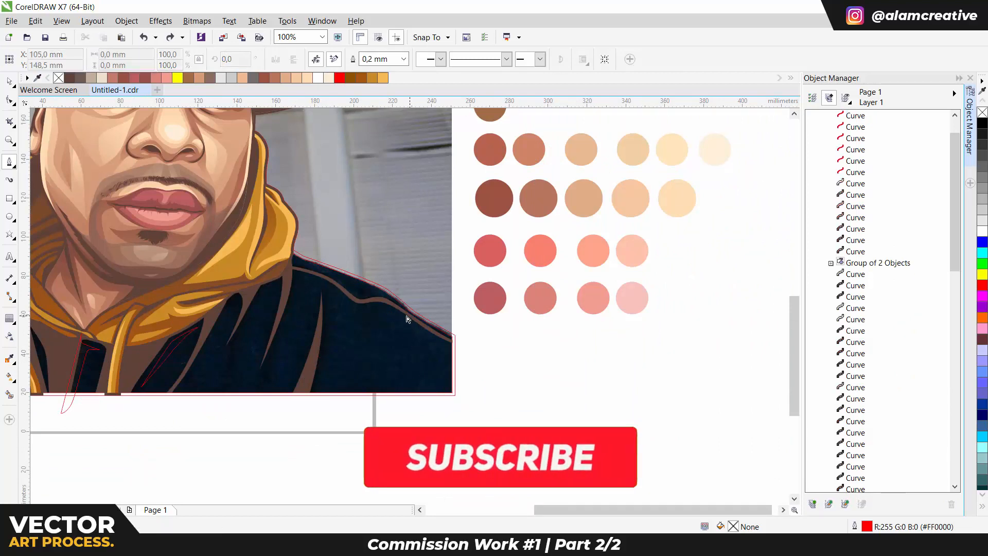
left_click_drag(421, 436, 450, 412)
left_click_drag(392, 323, 378, 308)
key("ctrl+z")
Start a large shading shape on the right side of the shirt, tracing the dark chest folds up to the hood edge.
left_click_drag(420, 437, 449, 413)
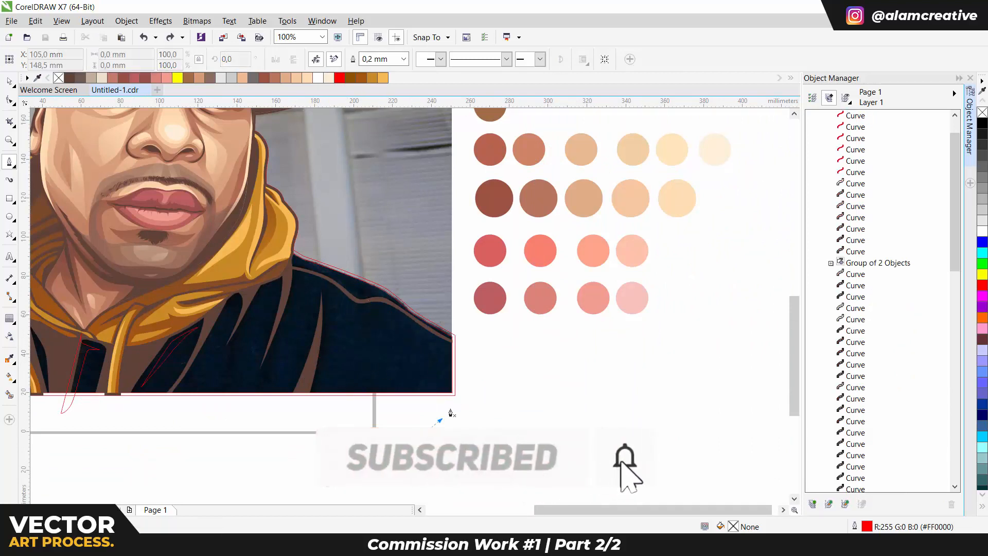
left_click_drag(387, 317, 373, 303)
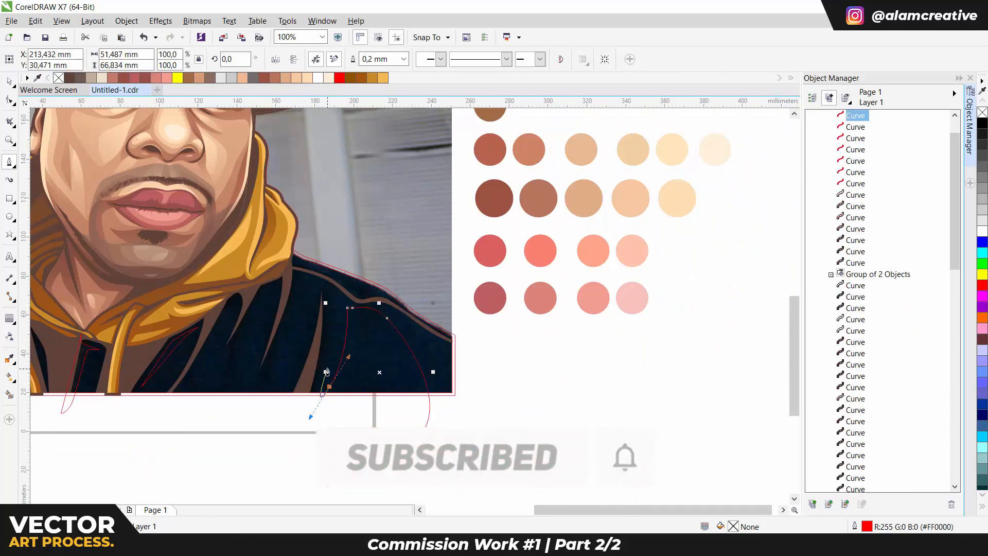
left_click_drag(331, 349, 379, 194)
scroll(319, 287, "up", 1)
left_click(316, 277)
left_click_drag(331, 321, 291, 380)
left_click_drag(340, 248, 340, 248)
left_click_drag(347, 173, 335, 136)
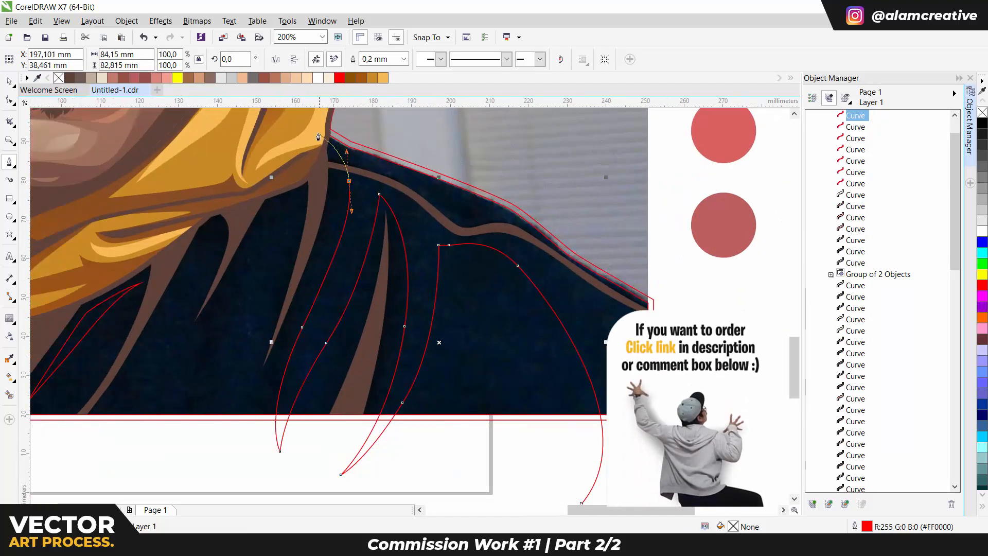
Carry the shading outline along the right shoulder and around outside the artwork, closing it at about 125.5 mm wide and 135.7 mm tall.
scroll(344, 161, "down", 1)
left_click(331, 146)
left_click_drag(417, 156, 414, 164)
scroll(386, 162, "up", 1)
left_click(332, 147)
left_click_drag(395, 204, 415, 226)
scroll(371, 168, "down", 1)
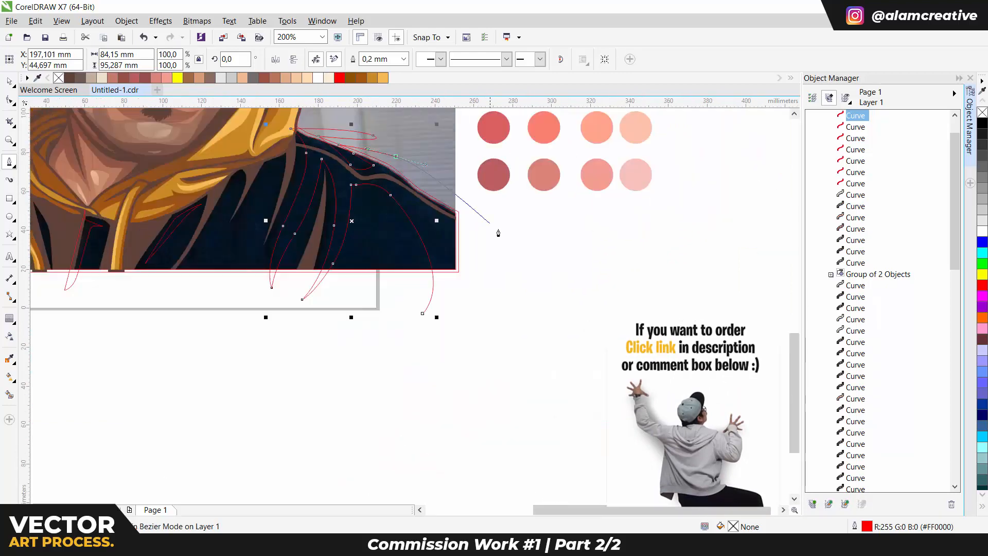
left_click_drag(444, 392, 518, 390)
scroll(378, 190, "up", 1)
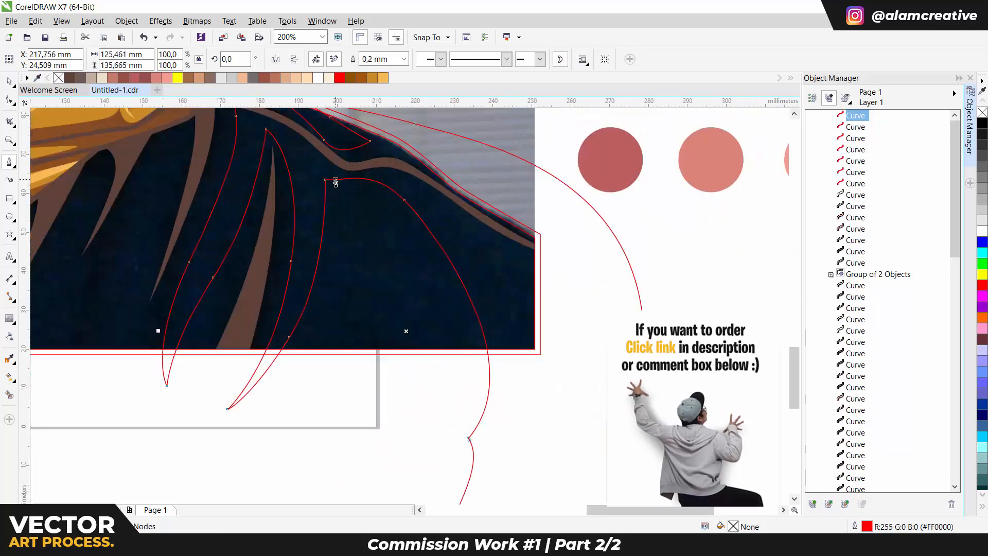
Draw a narrow shading loop over the dark stripe just left of the large right chest shape, about 27 mm wide and 67 mm tall.
scroll(527, 239, "down", 1)
scroll(437, 241, "up", 1)
left_click_drag(448, 161, 444, 206)
left_click_drag(381, 340, 364, 375)
left_click(344, 423)
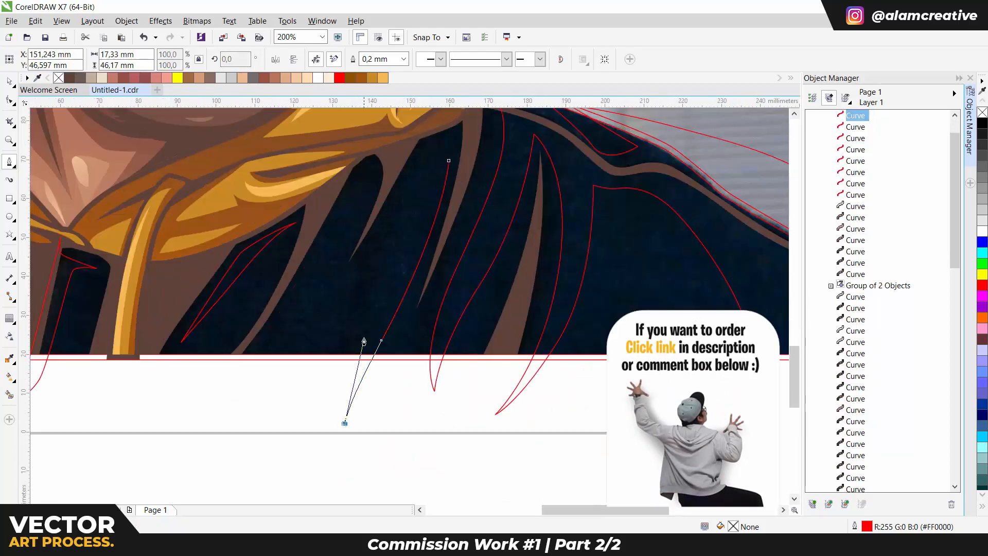
left_click_drag(369, 307, 378, 278)
left_click_drag(449, 161, 432, 195)
Draw a slim shading loop down the next dark stripe toward the right drawstring, about 31.4 mm wide and 56 mm tall.
left_click(349, 177)
left_click_drag(309, 313, 276, 357)
left_click(247, 395)
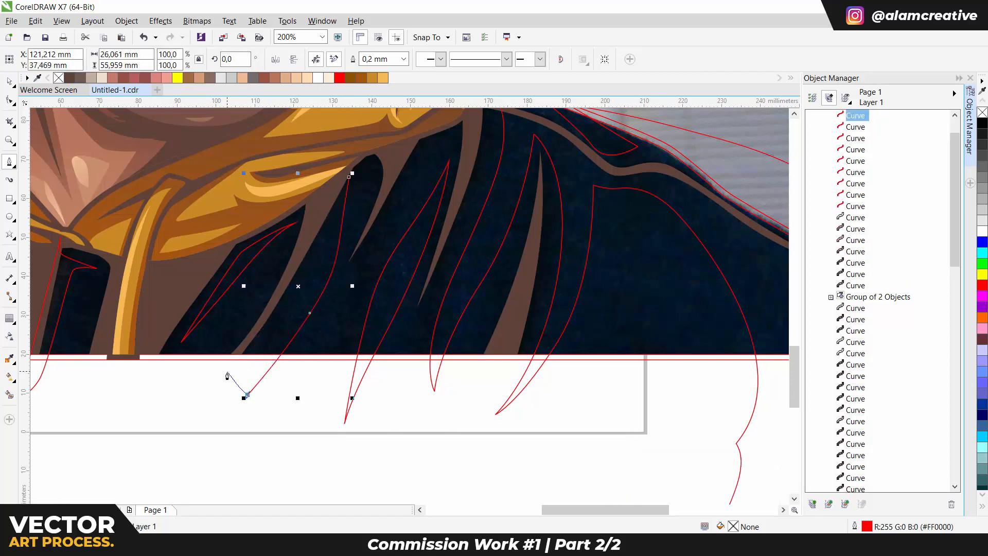
left_click(349, 177)
scroll(350, 256, "down", 1)
key("space")
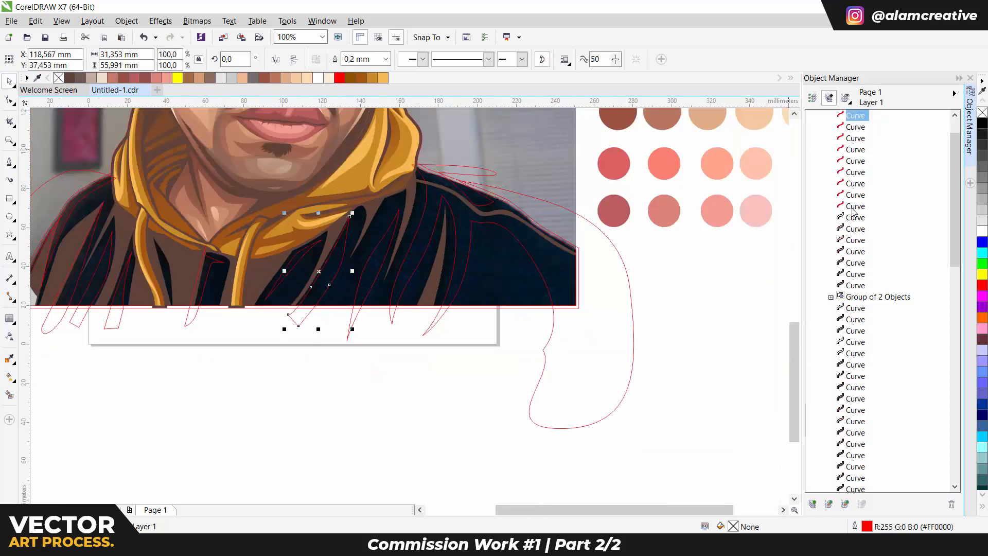
Group the nine shading loops, intersect them with the shirt outline and delete the untrimmed originals.
left_click(854, 206, "shift")
key("ctrl+g")
left_click(577, 257, "shift")
left_click(537, 283)
key("Delete")
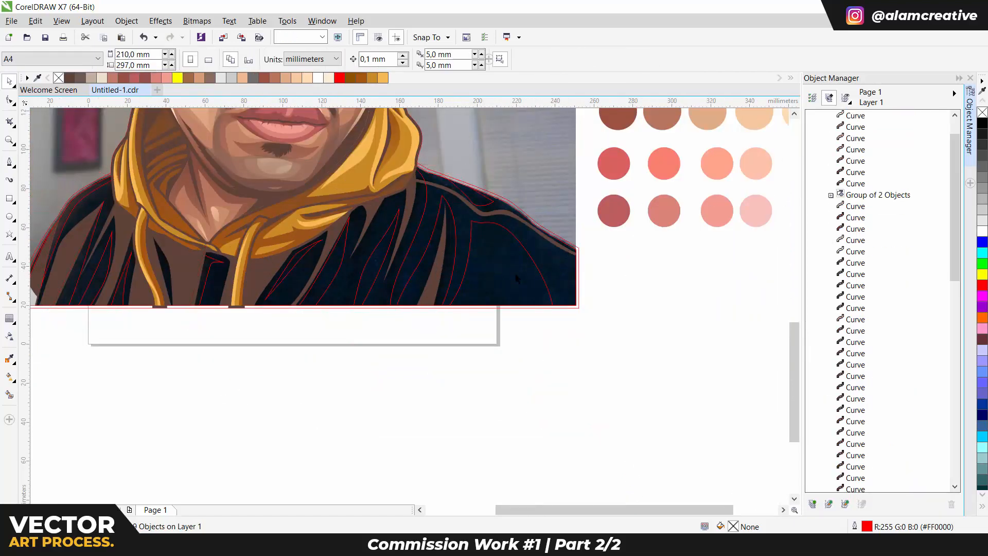
Fill the shirt base with grey-brown #6E5B54 and the nine trimmed shading shapes with light taupe #C2B09C.
left_click(577, 257)
left_click(80, 77)
left_click_drag(428, 182, 429, 203)
key("ctrl+z")
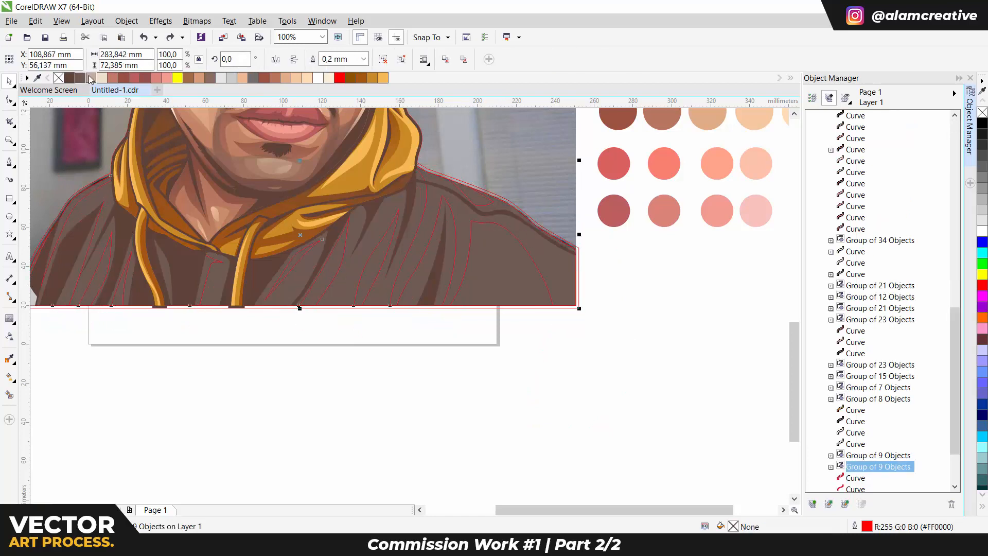
left_click(91, 78)
left_click_drag(503, 211, 506, 245)
scroll(326, 252, "down", 1)
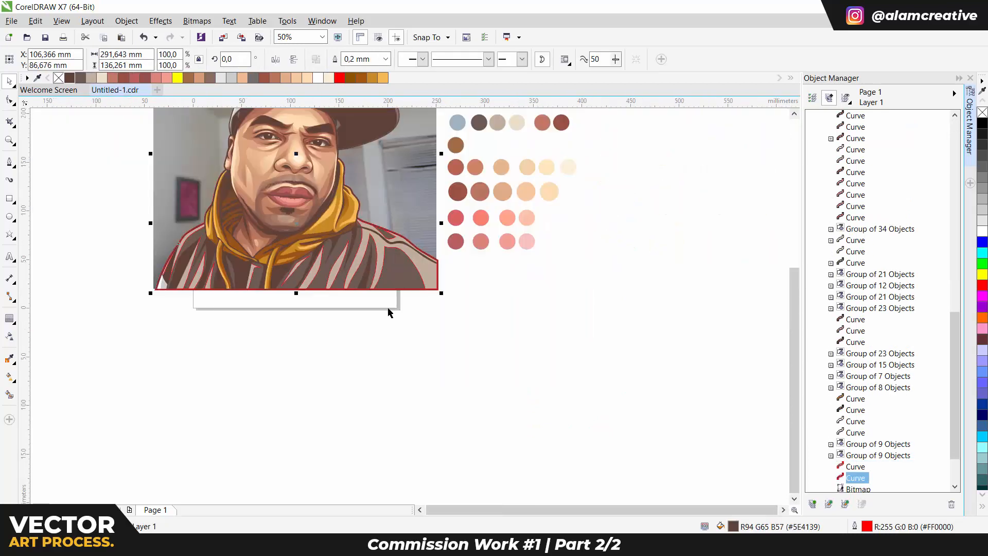
Remove the artwork's outlines and apply downward linear transparencies to the taupe shading group and the grey-brown shirt base.
key("ctrl+a")
left_click(325, 269)
scroll(326, 270, "down", 1)
left_click(10, 336)
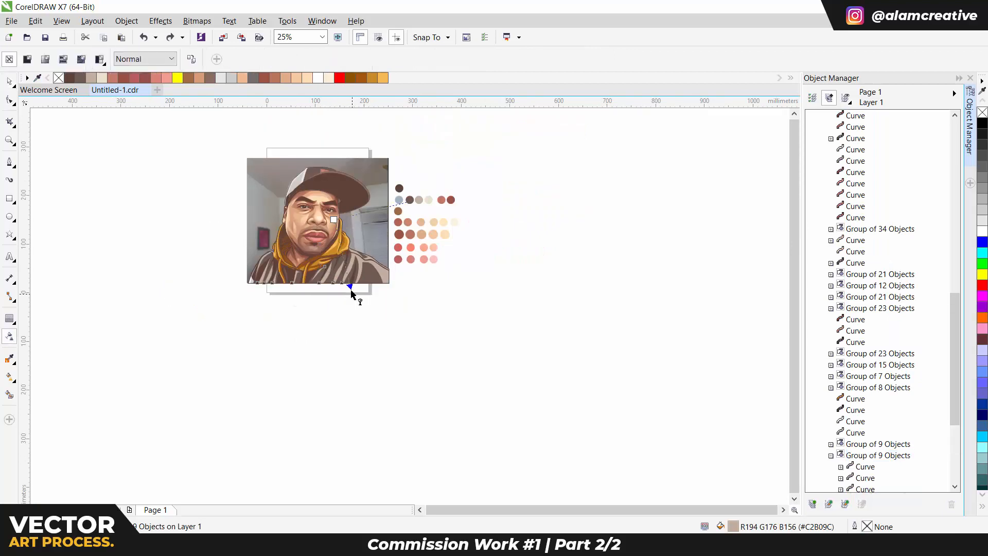
left_click_drag(352, 294, 339, 311)
left_click(350, 274)
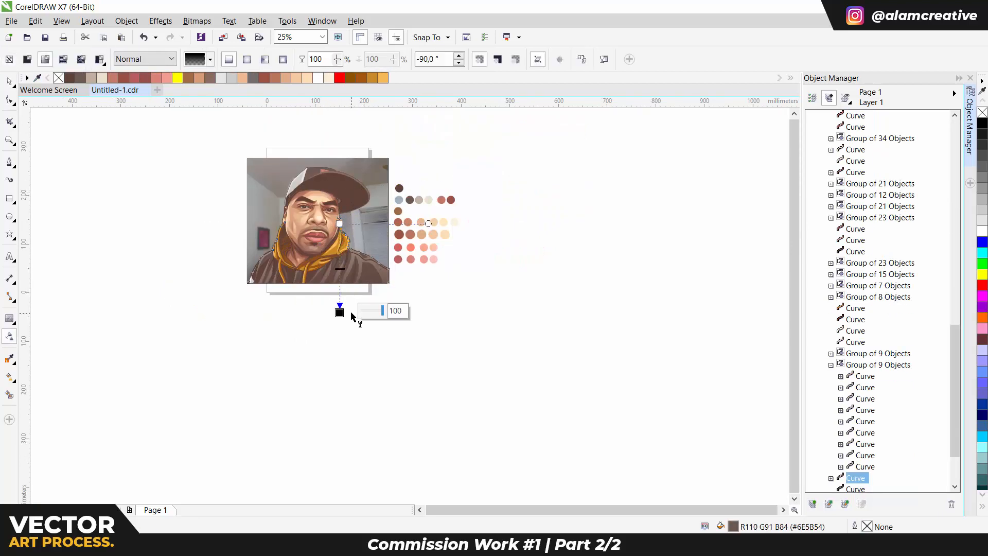
key("space")
scroll(376, 270, "up", 2)
scroll(412, 280, "down", 1)
key("Escape")
left_click_drag(361, 206, 206, 206)
key("ctrl+z")
scroll(337, 253, "down", 1)
key("Escape")
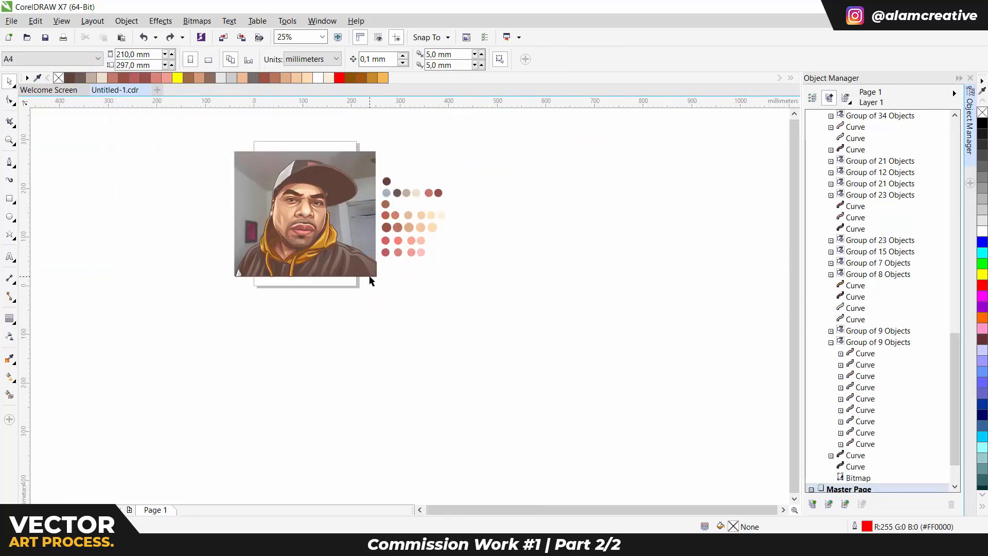
Group the portrait artwork and place a copy of it on the empty area left of the photo.
left_click_drag(373, 147, 380, 155)
key("ctrl+g")
left_click(448, 398)
left_click_drag(339, 255, 460, 303)
right_click(293, 304)
mouse_move(460, 303)
left_mouse_down()
mouse_move(292, 303)
mouse_move(129, 113)
mouse_move(106, 148)
mouse_move(110, 160)
mouse_move(99, 159)
left_mouse_up()
Draw a background rectangle about 311.4 mm wide and 260.6 mm tall behind the portrait copy and fill it with light taupe.
left_click(308, 376)
key("F6")
scroll(336, 329, "up", 2)
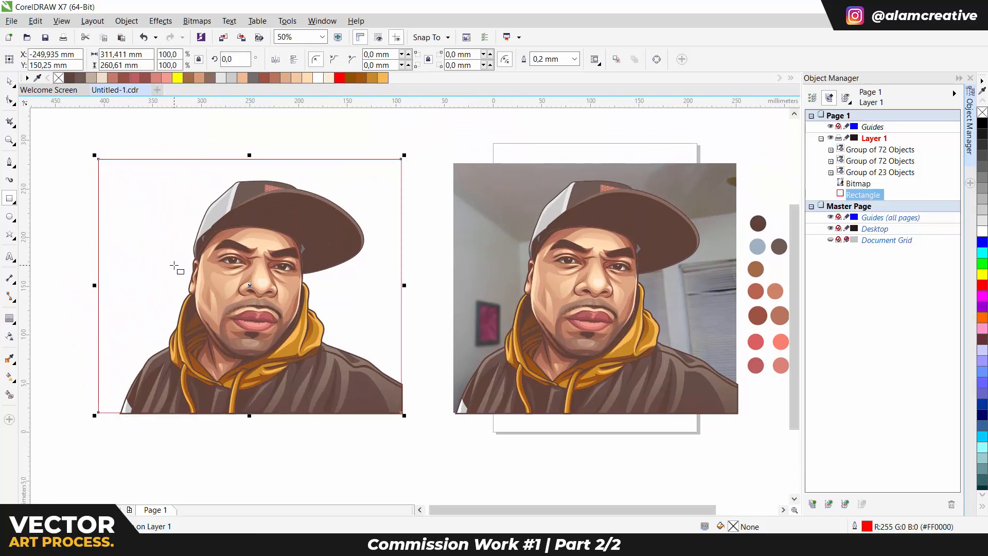
left_click(90, 77)
PowerClip the portrait copy inside the taupe rectangle and remove the rectangle's outline.
left_click(221, 227)
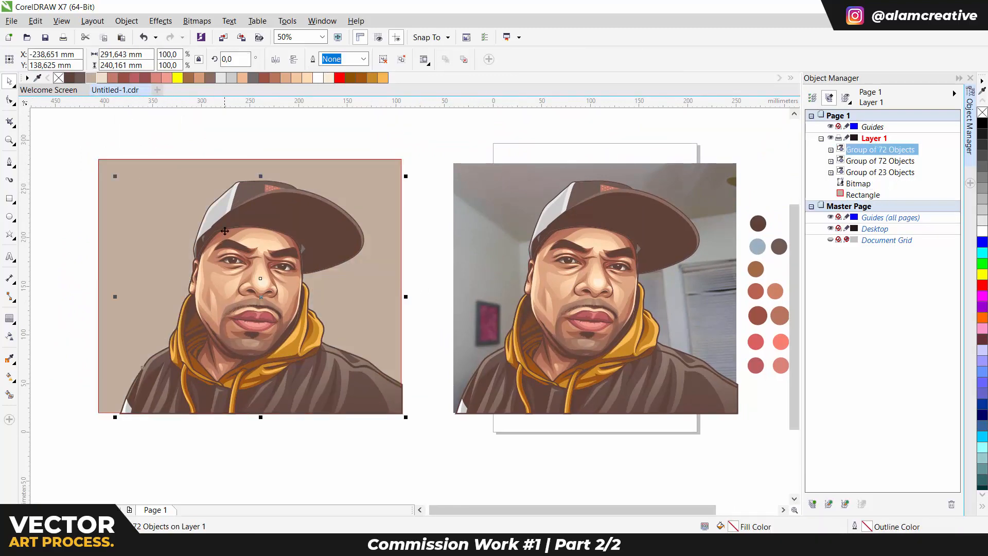
right_click(221, 227)
left_click(252, 235)
left_click(157, 229)
right_click(59, 79)
left_click(324, 157)
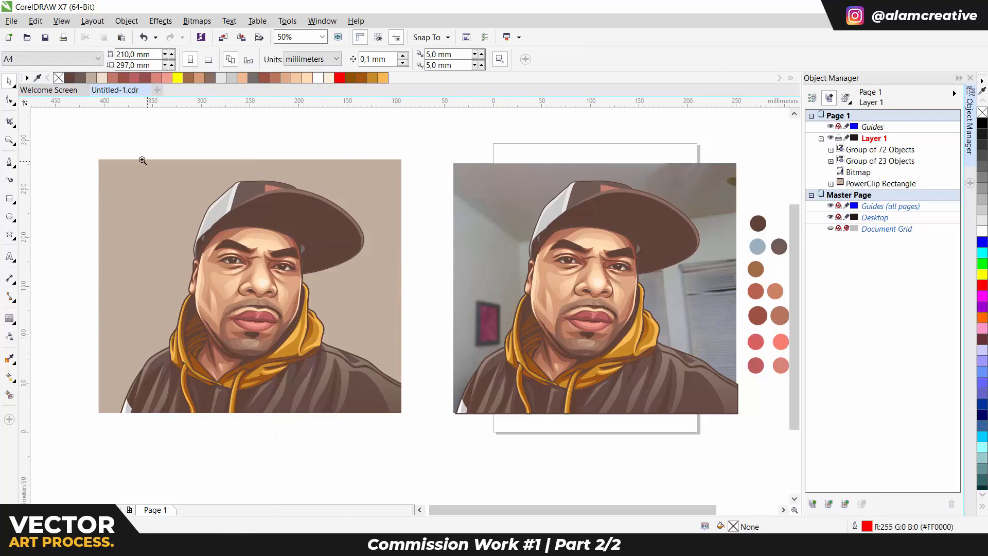
left_click_drag(143, 160, 402, 413)
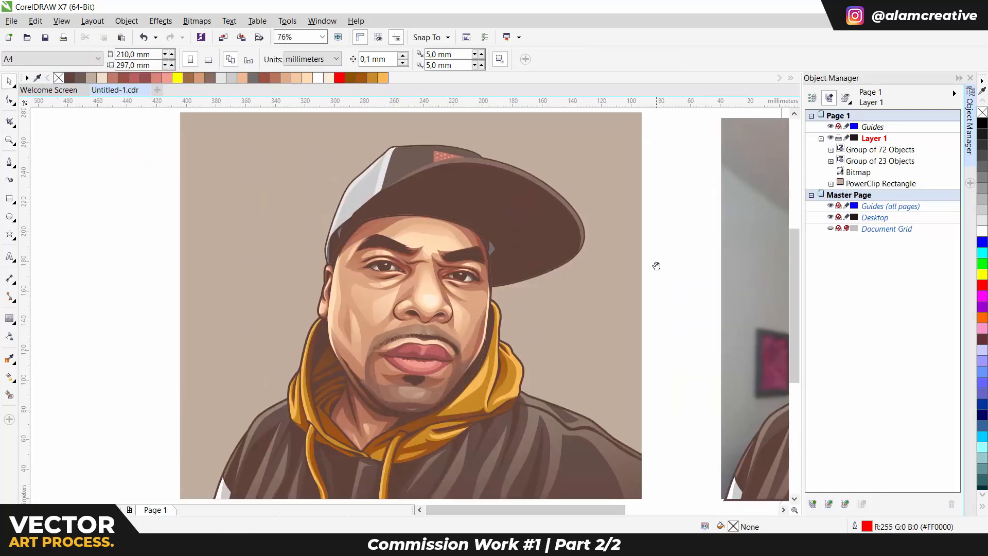